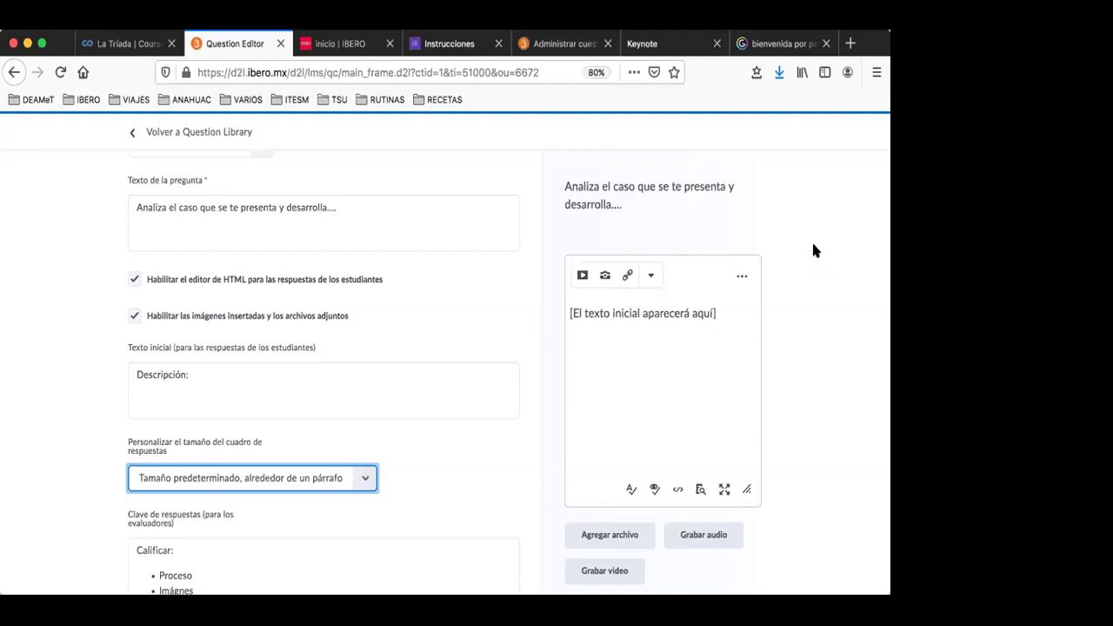
- Expand the question text editor to full screen and add a new line after "Analiza el caso que se te presenta y desarrolla...."
left_click(447, 240)
scroll(447, 241, "up", 1)
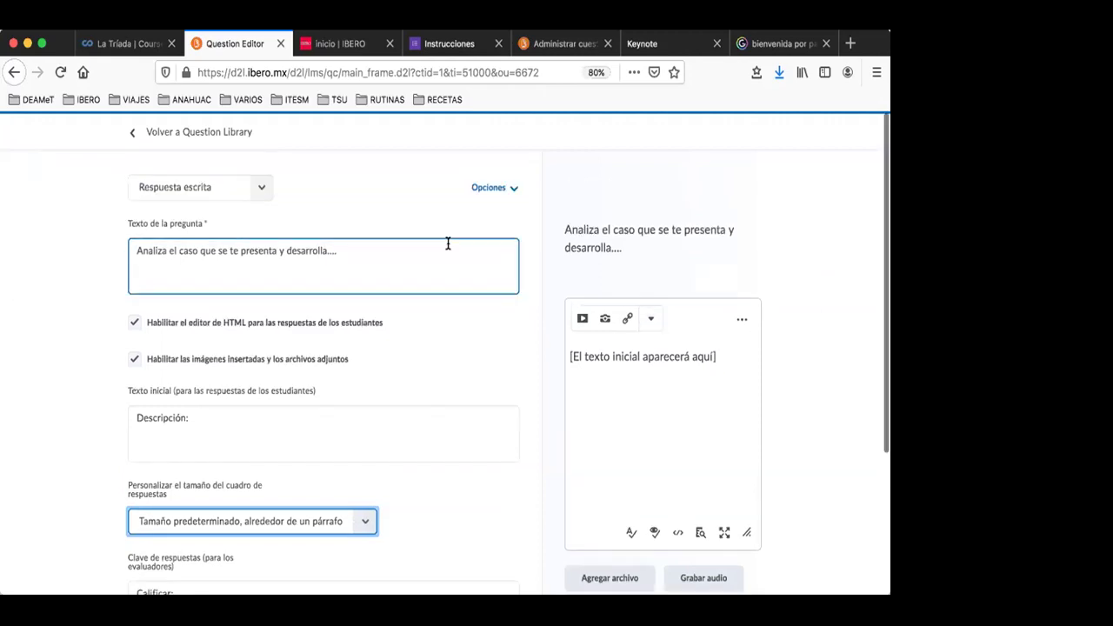
left_click(779, 179)
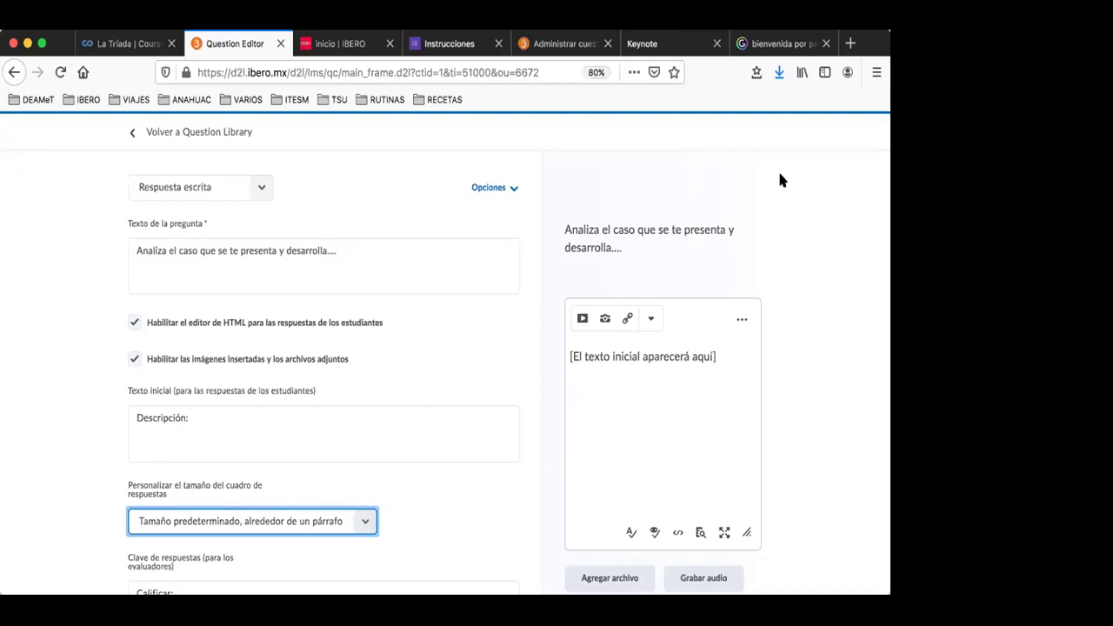
scroll(779, 179, "up", 1)
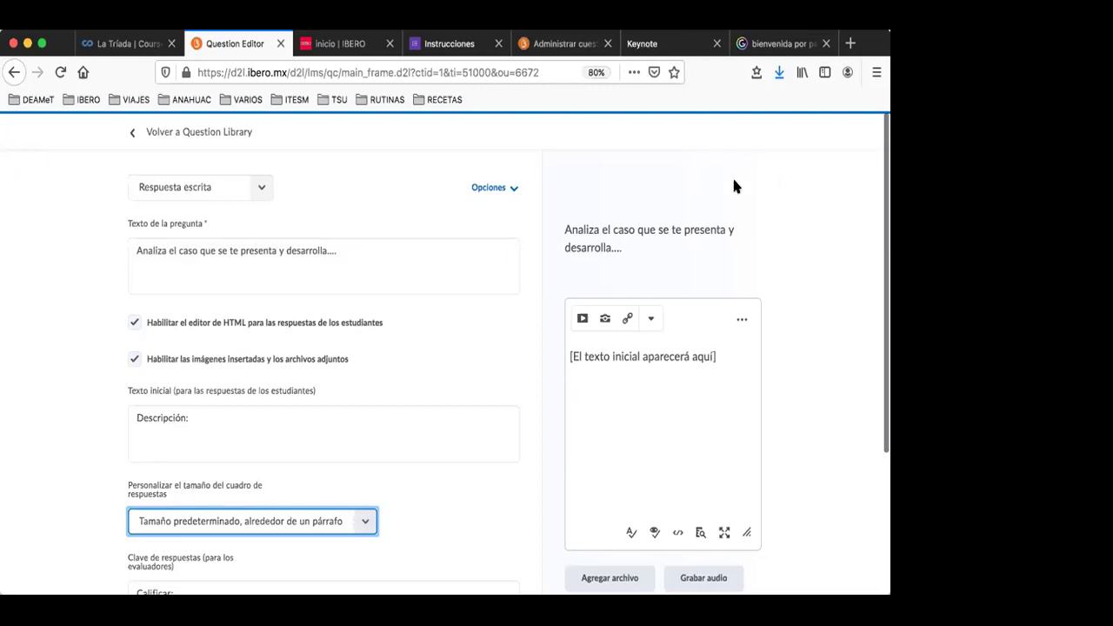
left_click(512, 250)
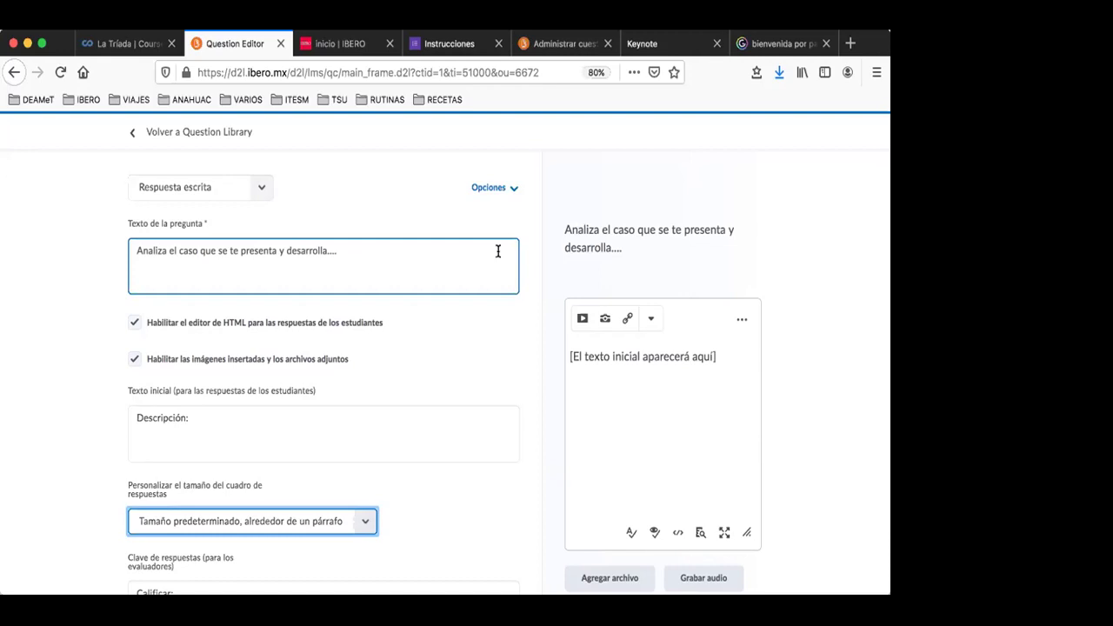
left_click(498, 251)
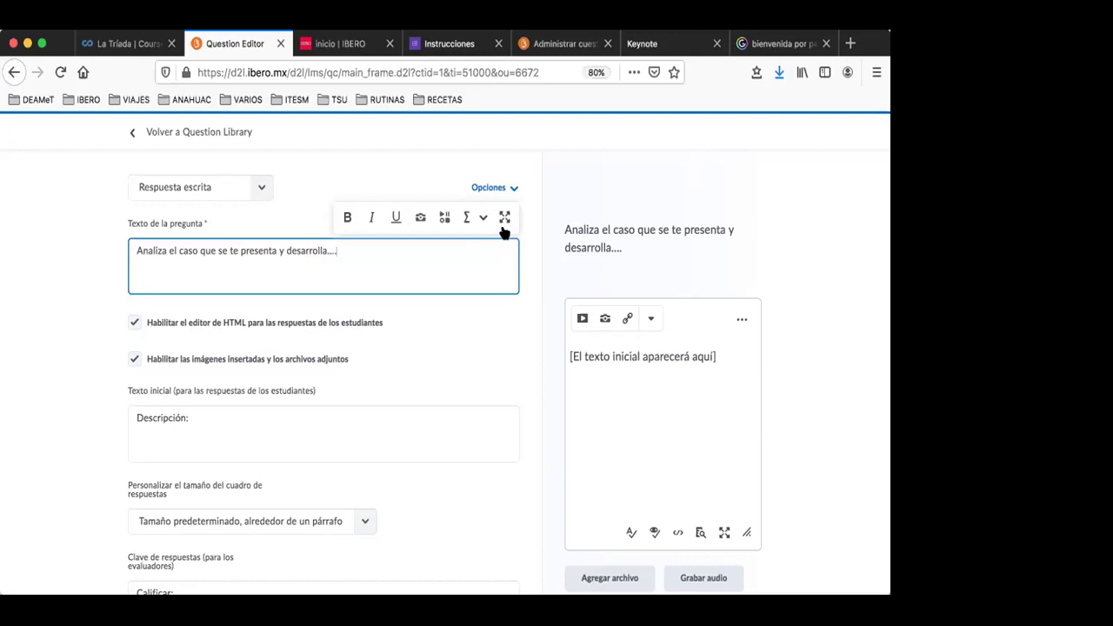
left_click(504, 218)
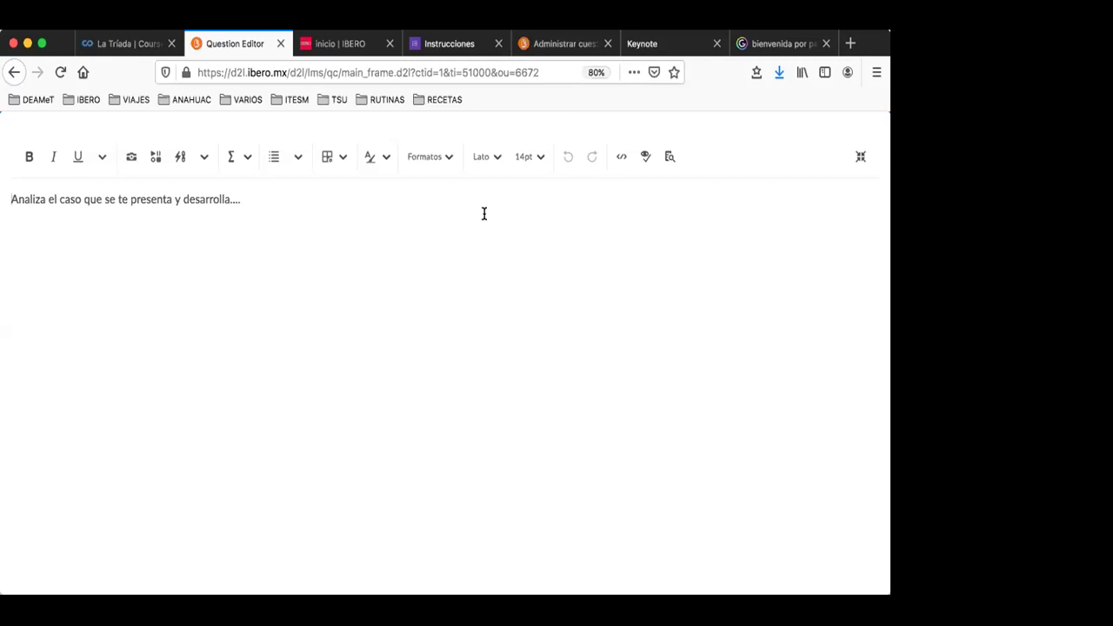
left_click(264, 199)
key("Return")
- Review the insertable object sources, including the Mi PC file upload, without inserting anything, and return the question text editor to compact view
left_click(154, 157)
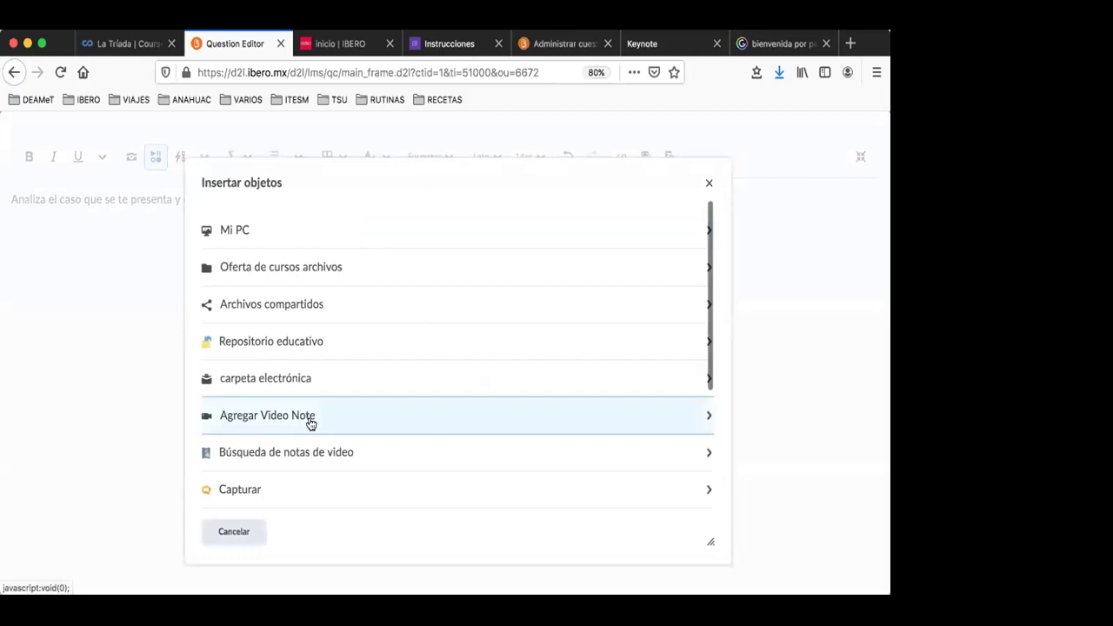
scroll(334, 420, "down", 5)
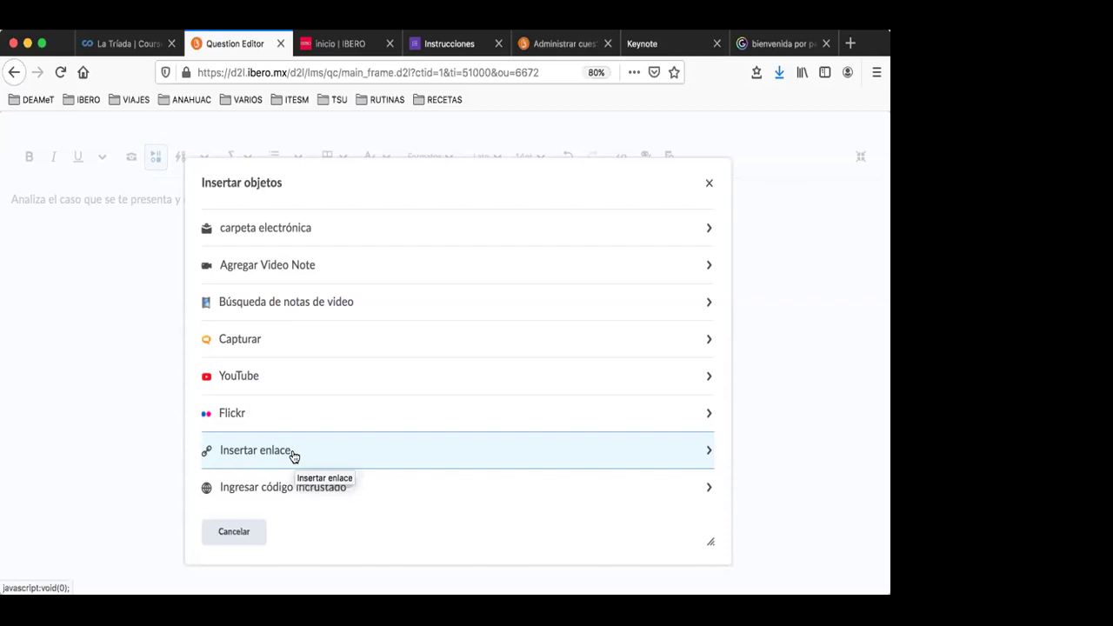
scroll(294, 455, "up", 5)
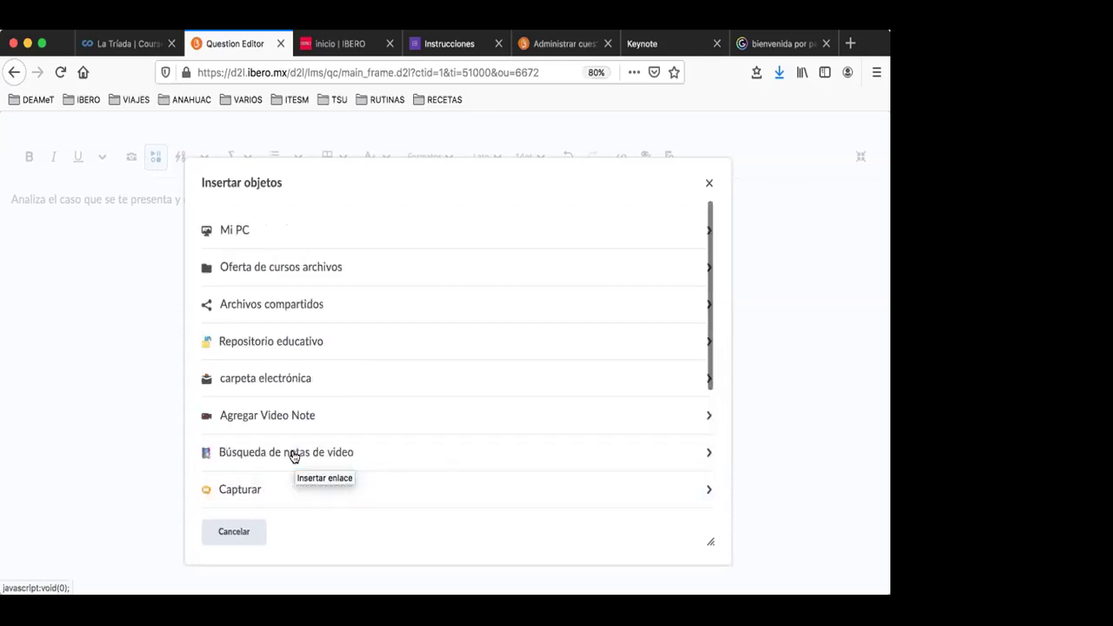
left_click(269, 231)
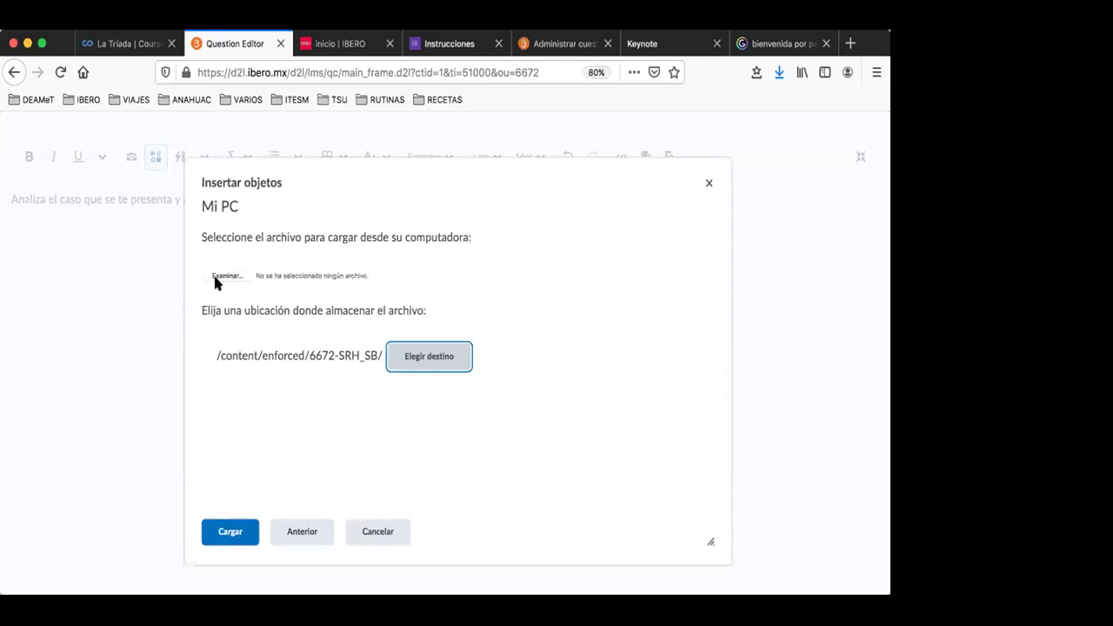
left_click(377, 532)
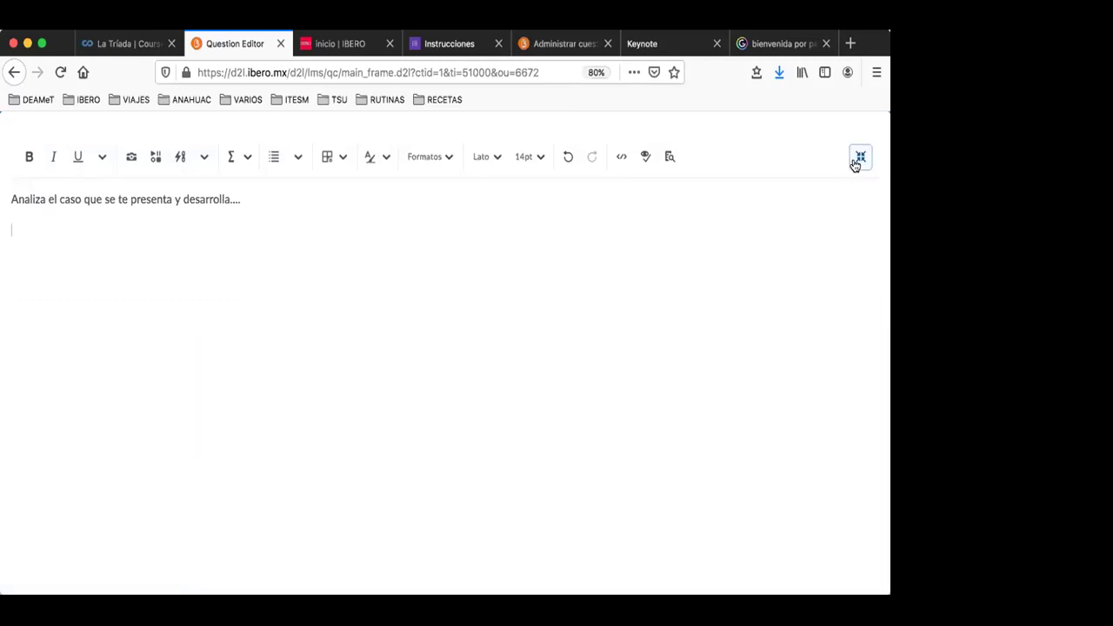
left_click(859, 157)
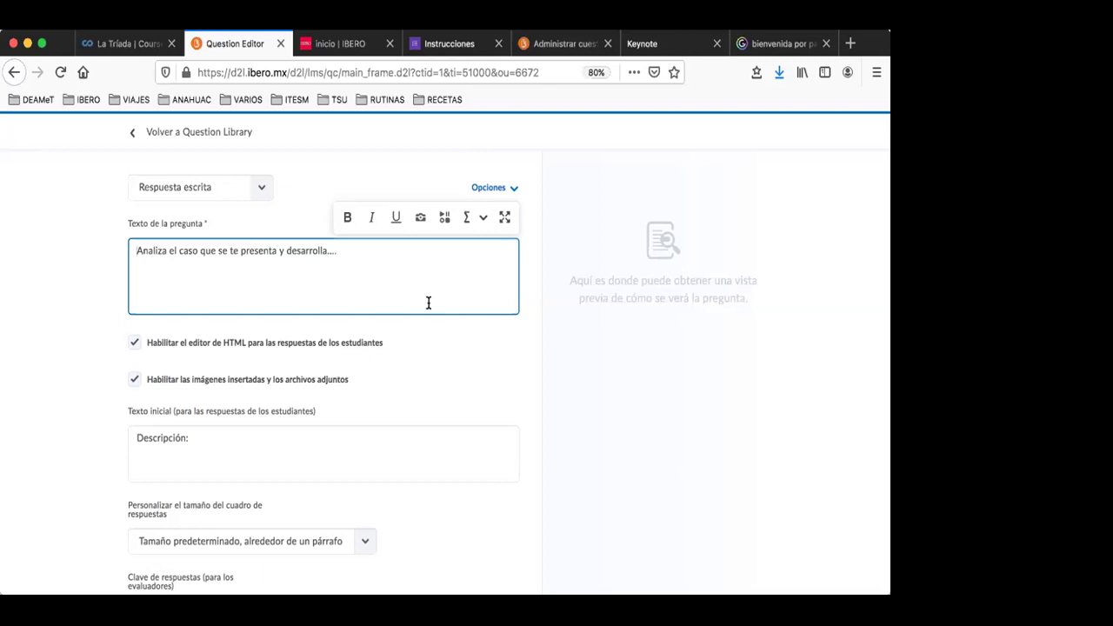
- Review the Insertar objetos source list again from the compact question text editor and close it
left_click(492, 363)
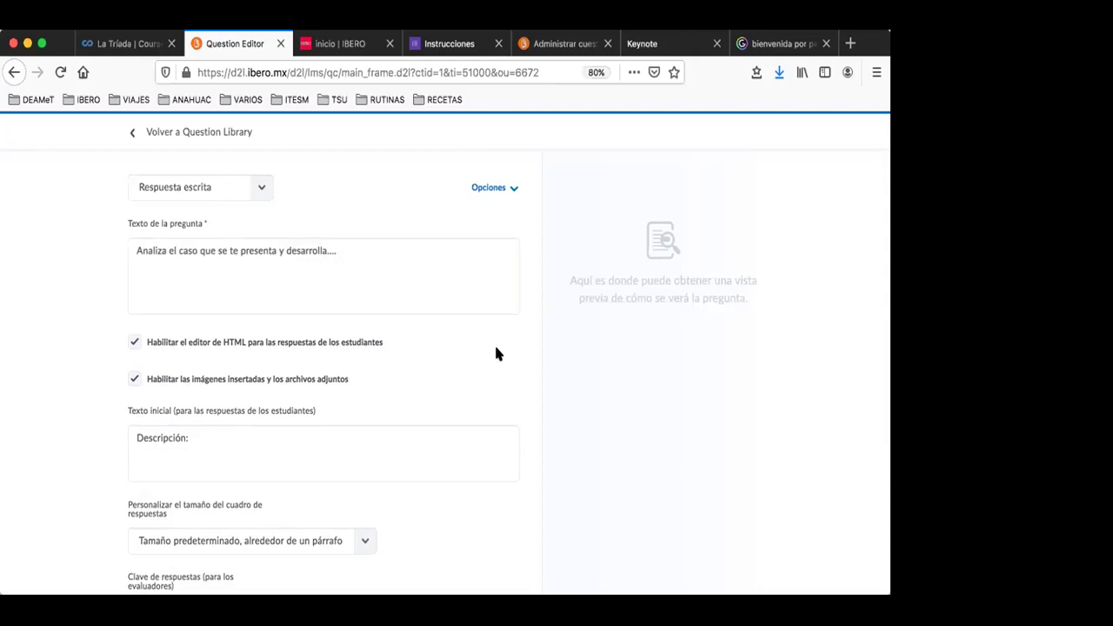
left_click(420, 258)
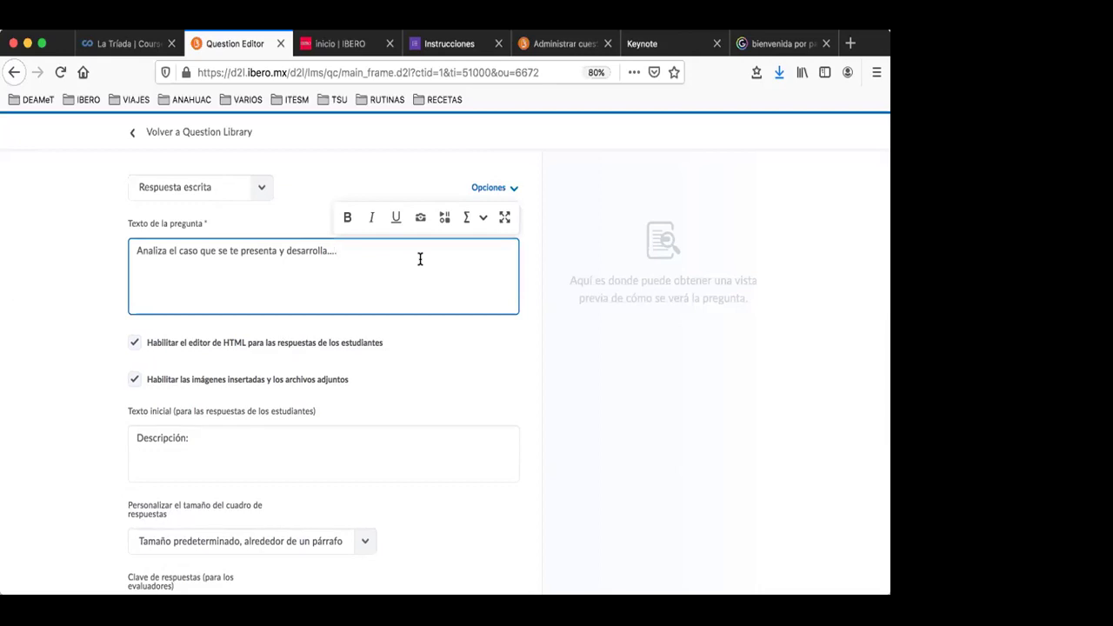
left_click(445, 217)
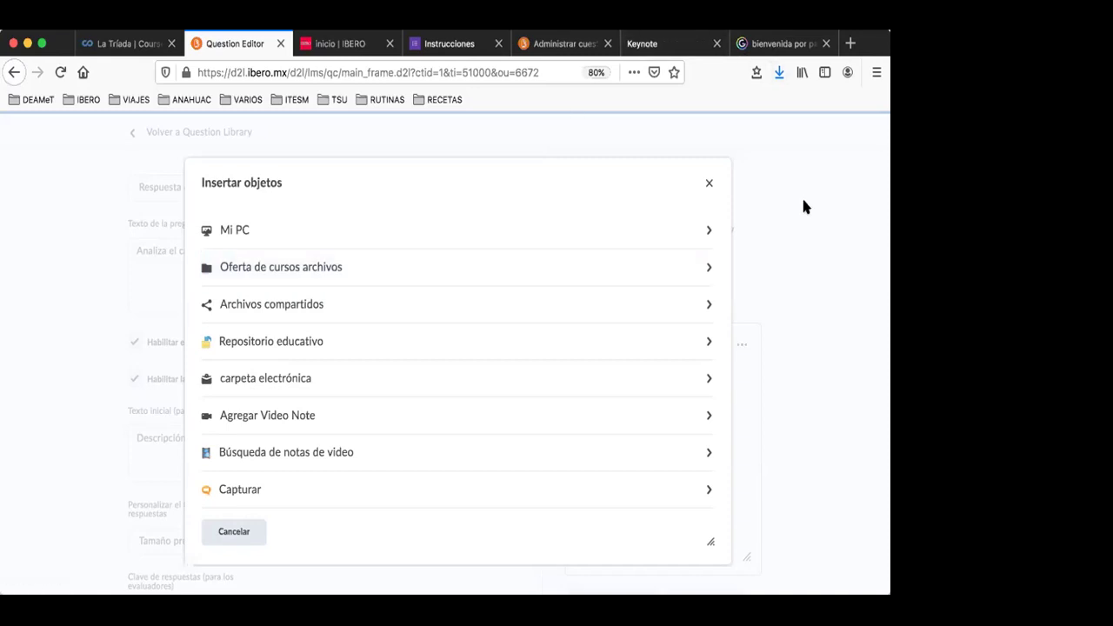
scroll(566, 310, "down", 3)
scroll(574, 304, "up", 3)
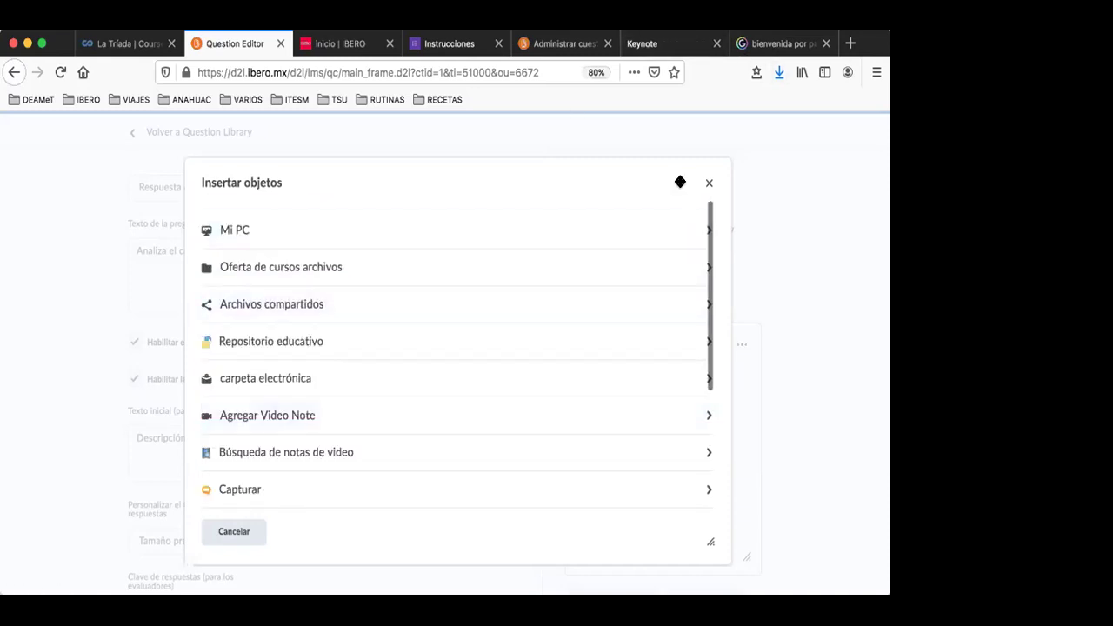
left_click(708, 185)
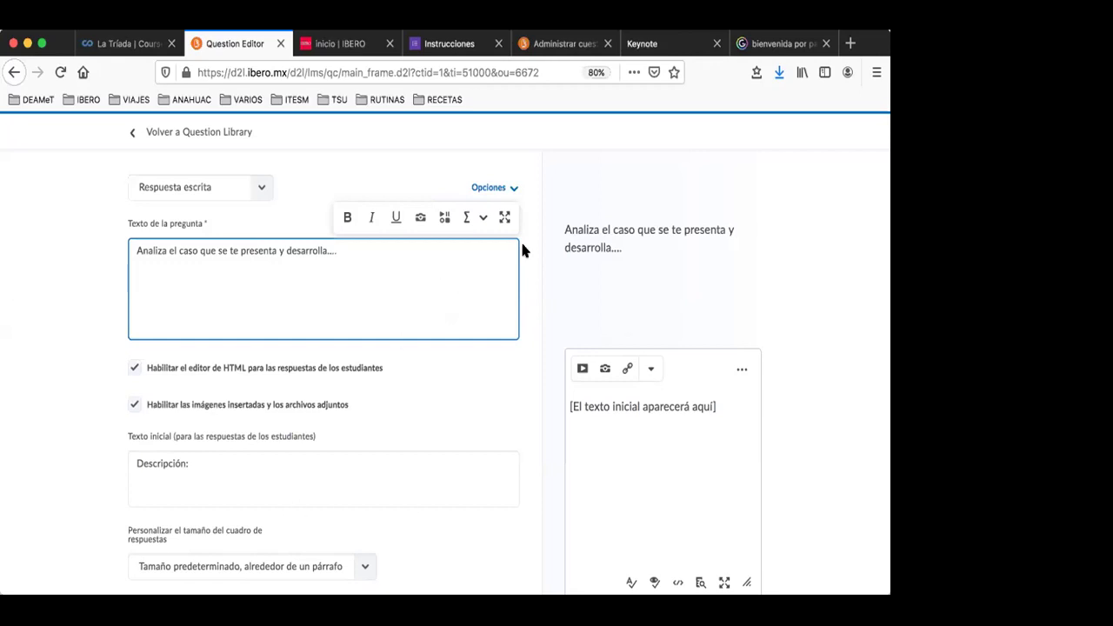
- Switch to Word and open the recent document "P2-T1. COMPUERTAS LÓGICAS"
key("super+Tab")
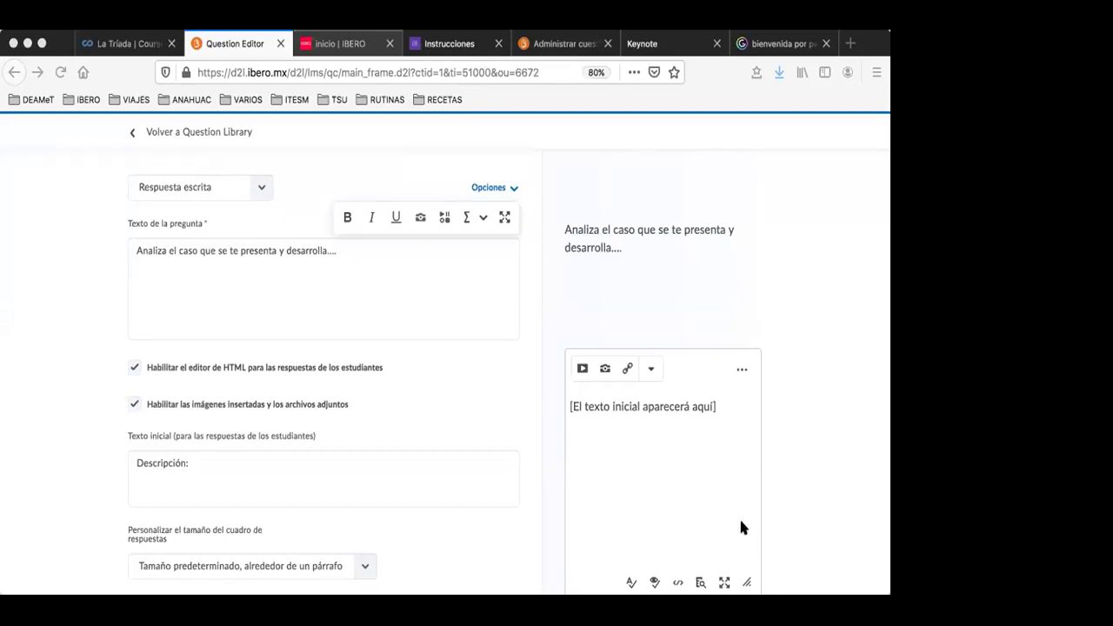
key("super+Tab")
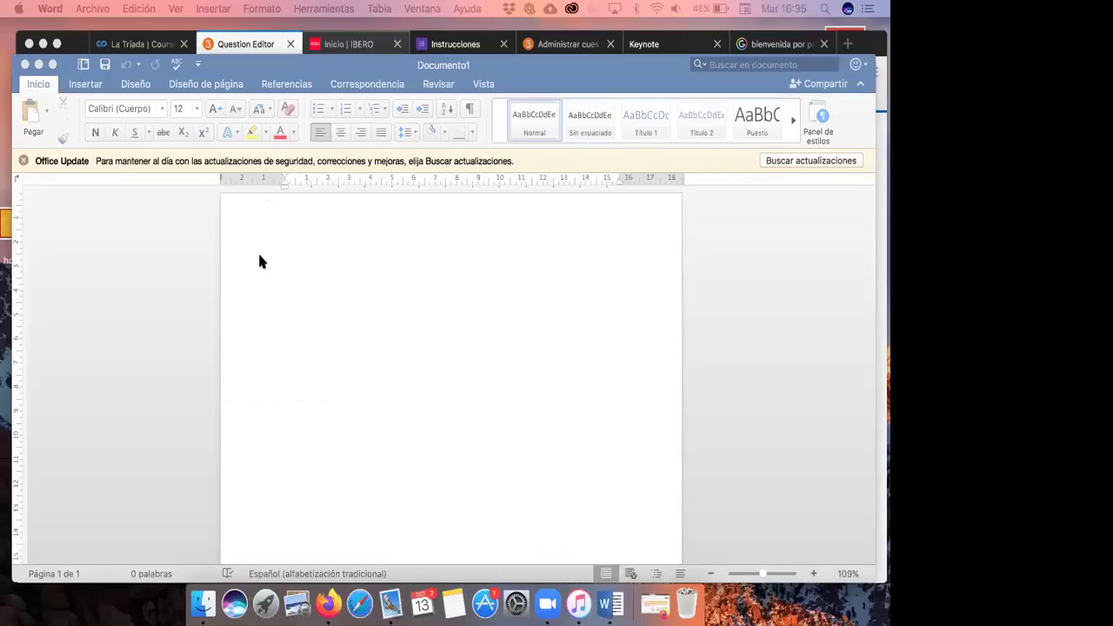
left_click(239, 288)
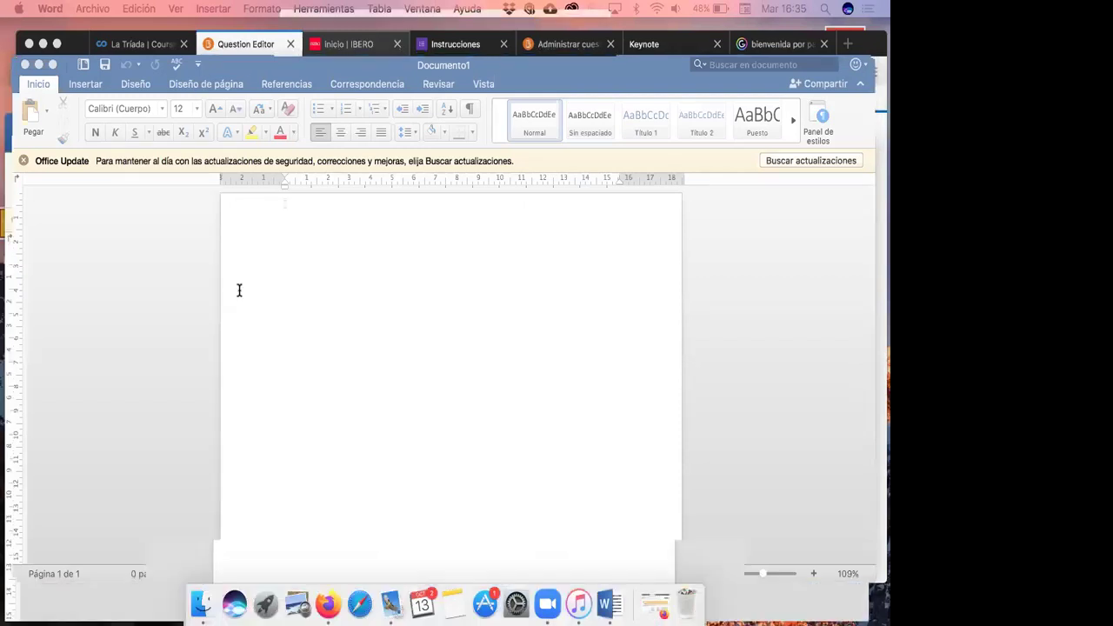
left_click(92, 9)
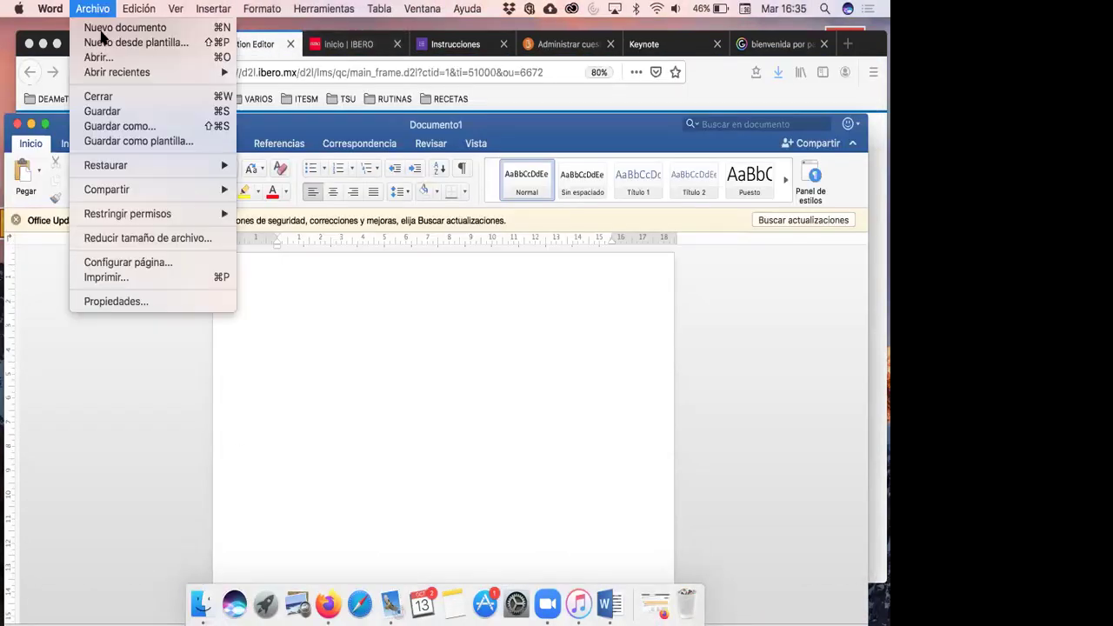
mouse_move(203, 73)
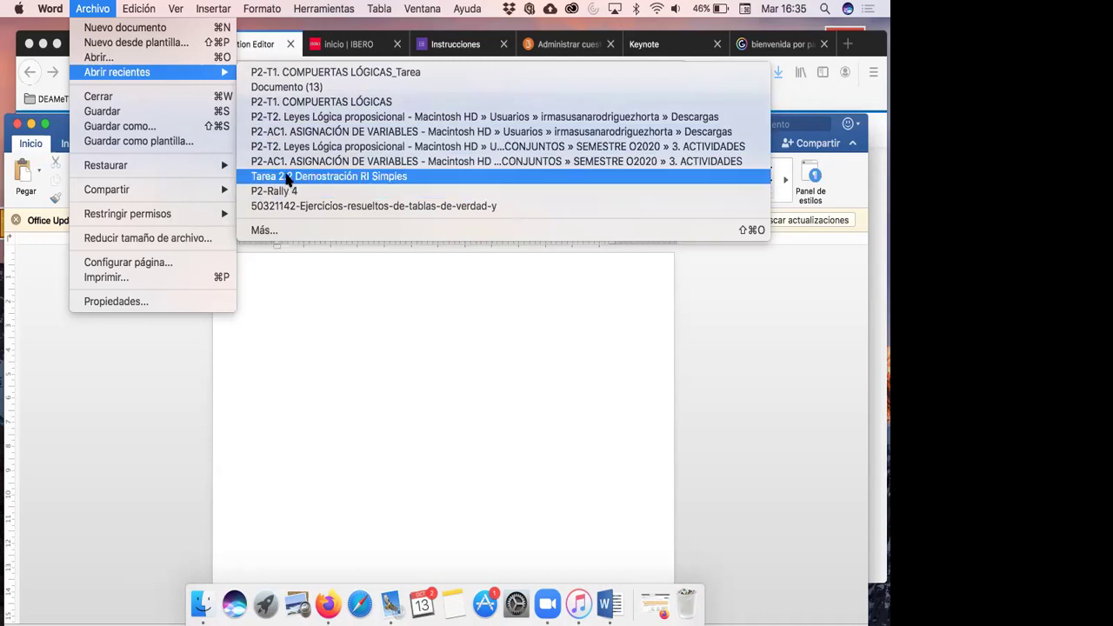
left_click(288, 105)
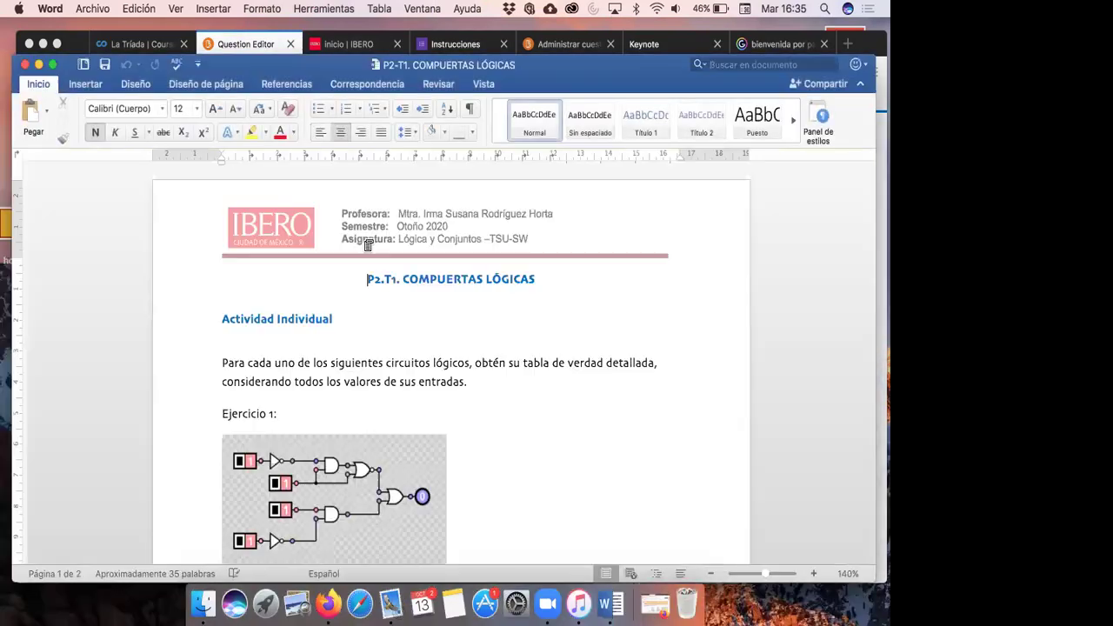
- Copy the instruction paragraph starting "Para cada uno de los siguientes circuitos lógicos" from Word and paste it into the question text in Firefox
left_click(223, 388)
triple_click(497, 405)
key("super+c")
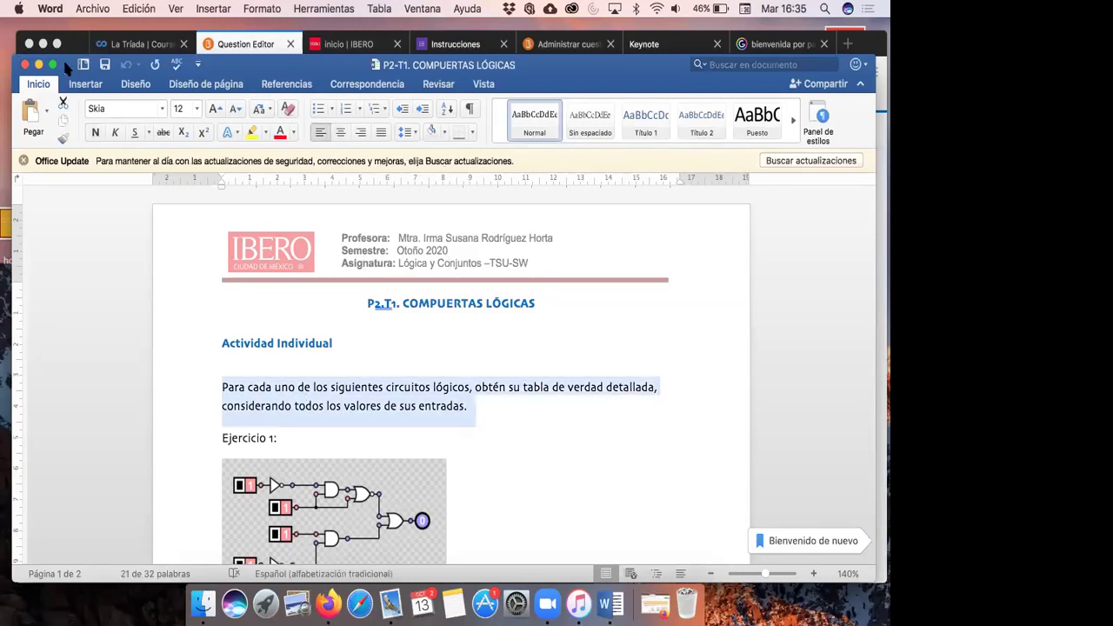
key("super+m")
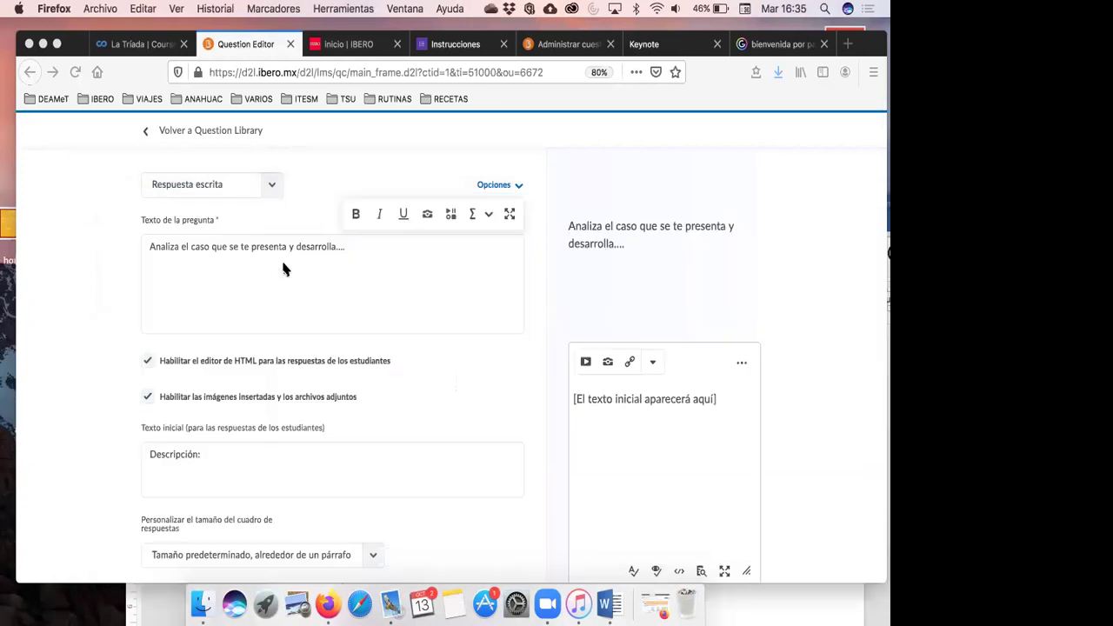
left_click(282, 269)
key("super+v")
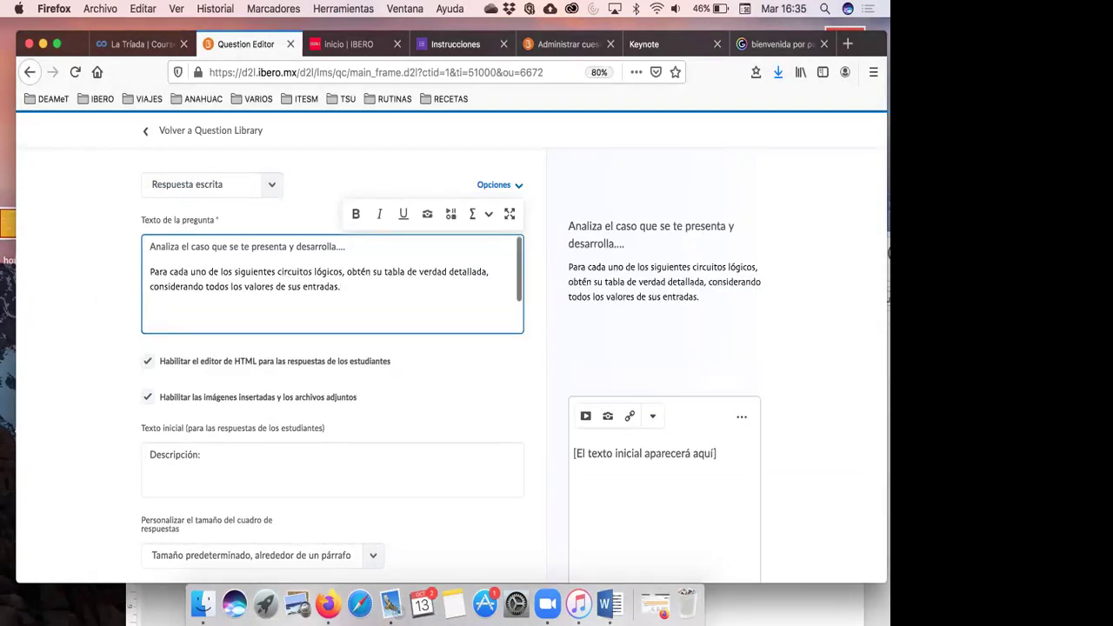
- Copy the Ejercicio 1 circuit image from the Word document and paste it below the instruction paragraph in the question text in Firefox
key("super+Tab")
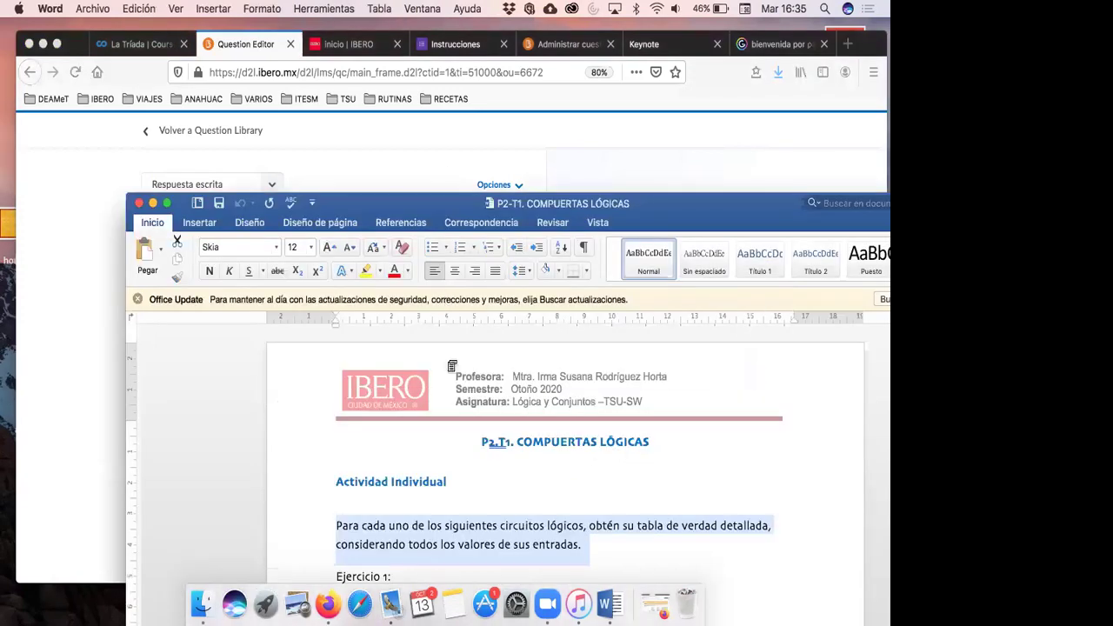
scroll(447, 435, "down", 5)
left_click(448, 424)
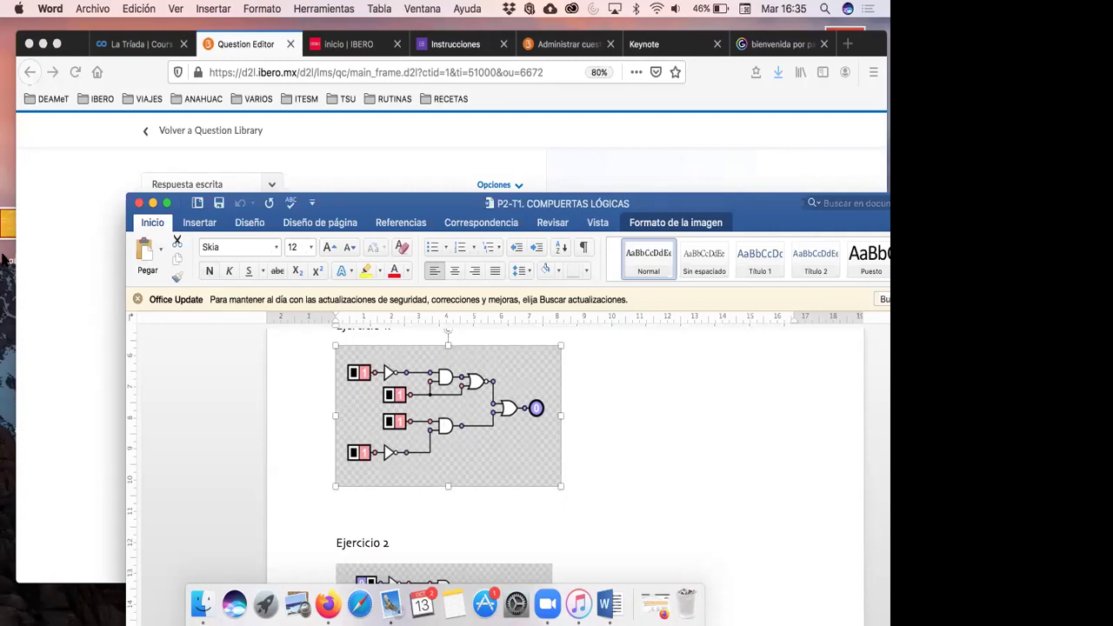
left_click(81, 236)
left_click(216, 294)
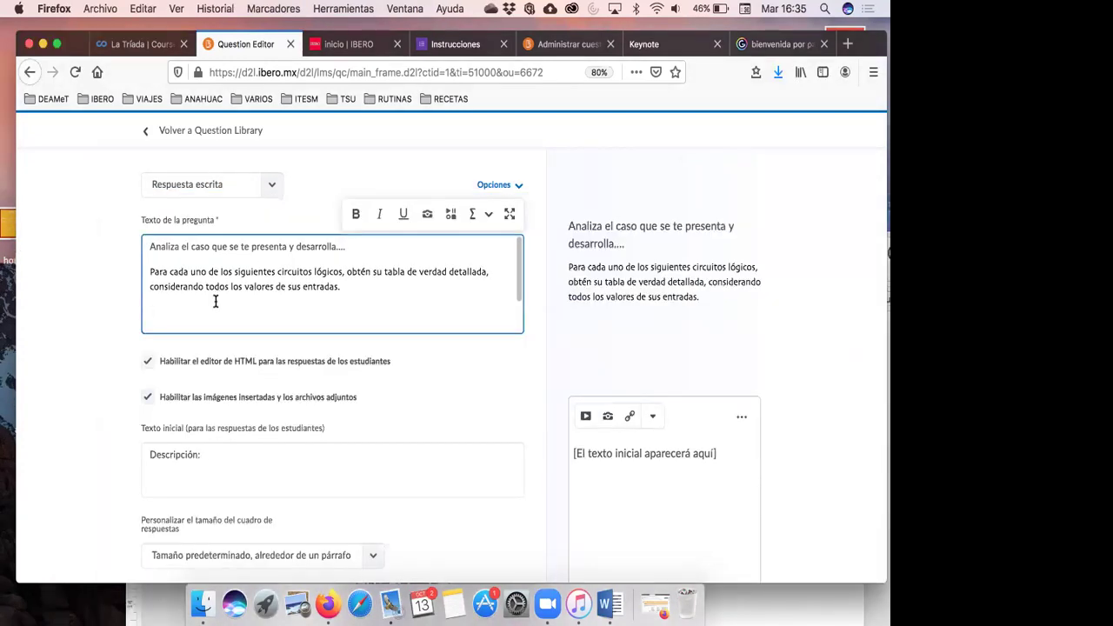
key("super+v")
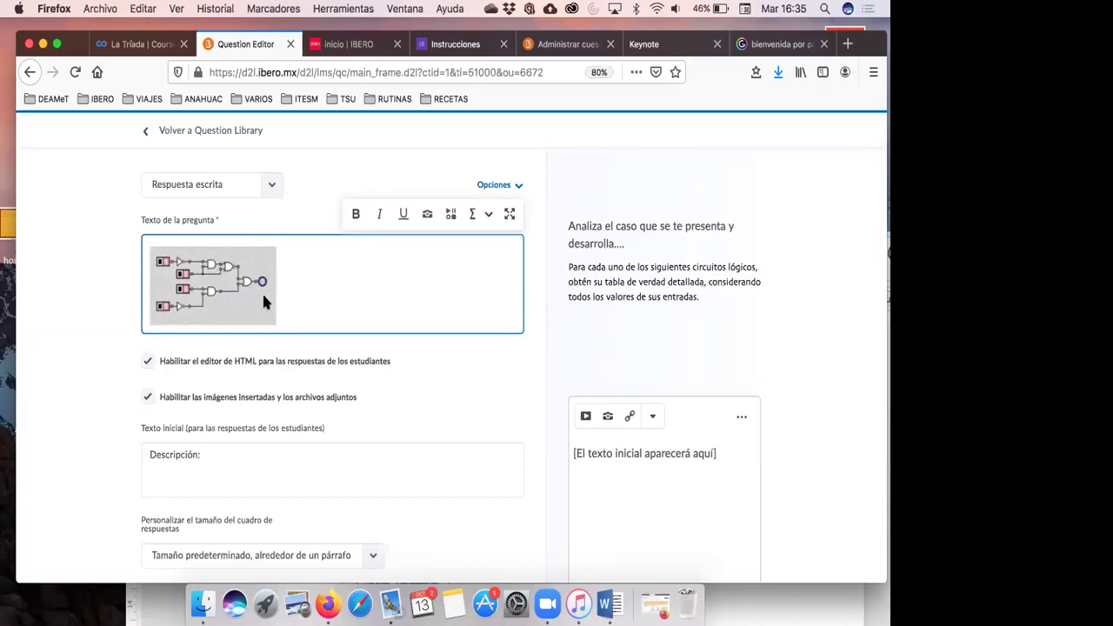
scroll(325, 278, "up", 1)
scroll(325, 277, "up", 2)
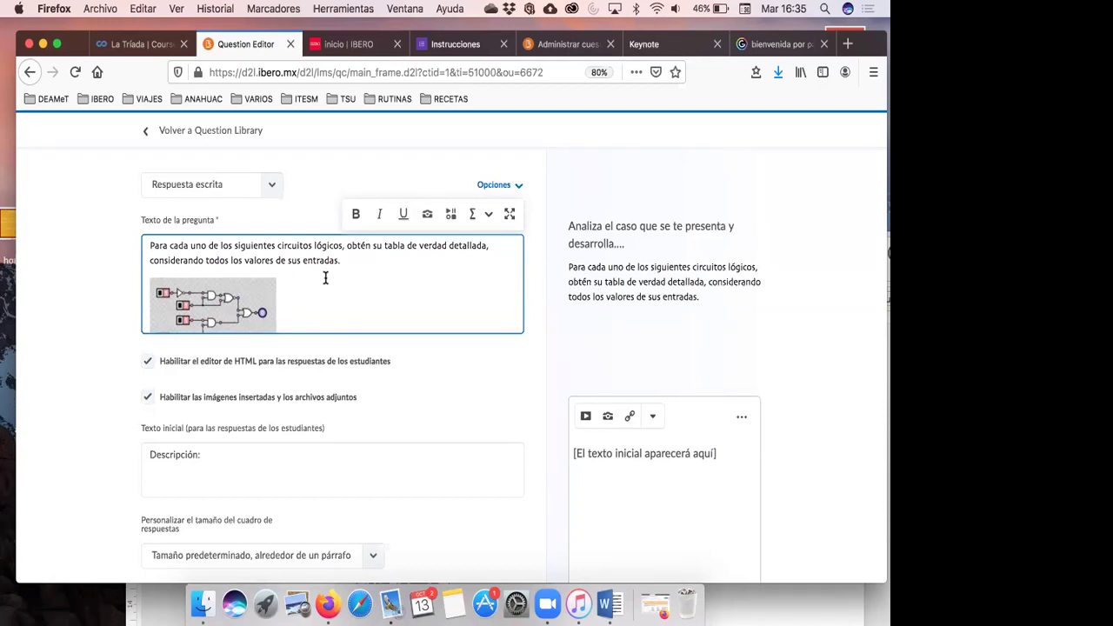
scroll(256, 296, "down", 2)
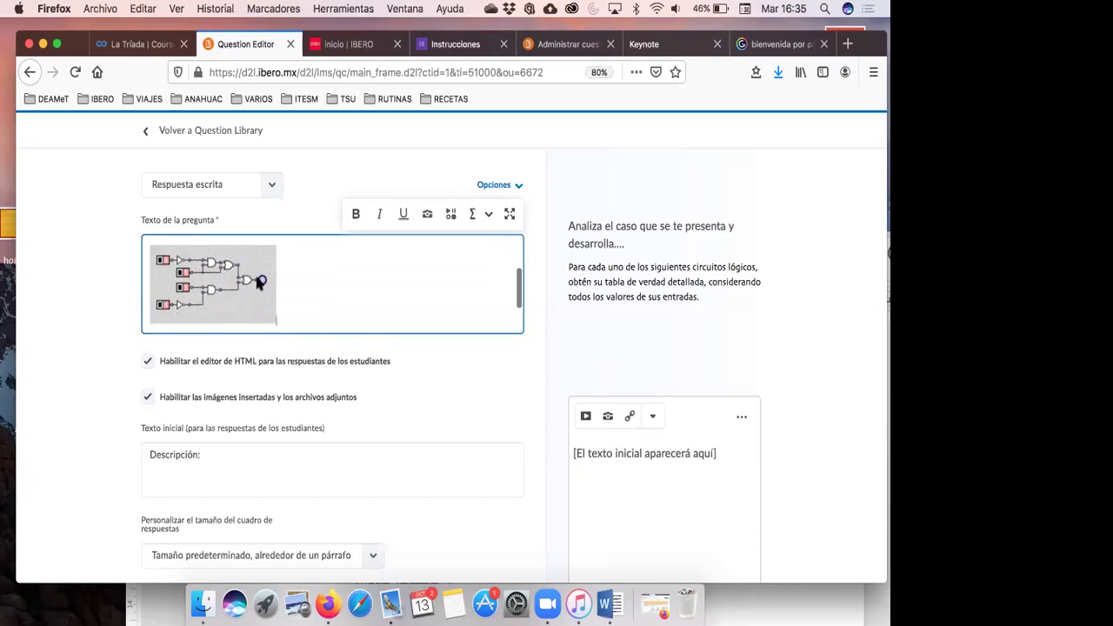
left_click(256, 278)
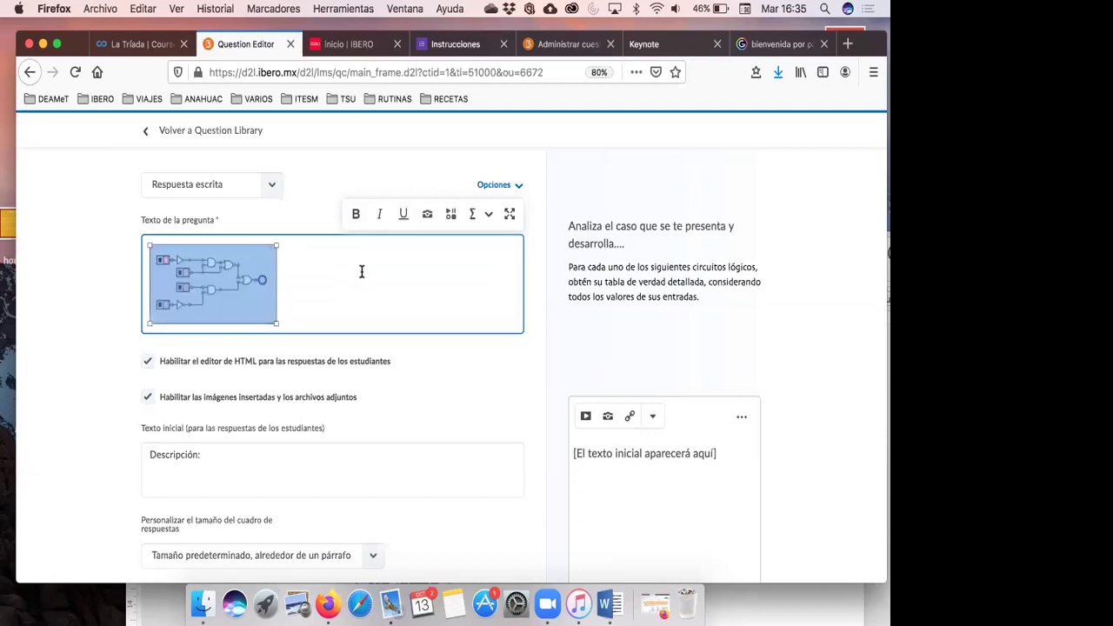
- Save the written-response question with its pasted paragraph and circuit image
scroll(360, 278, "down", 1)
scroll(359, 278, "down", 5)
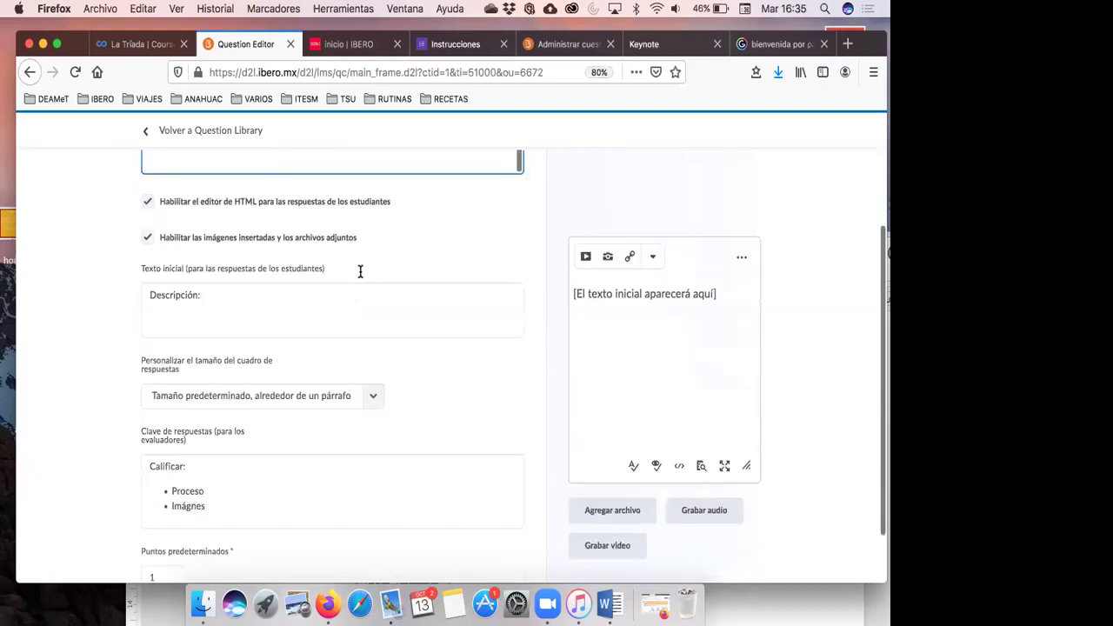
left_click(170, 557)
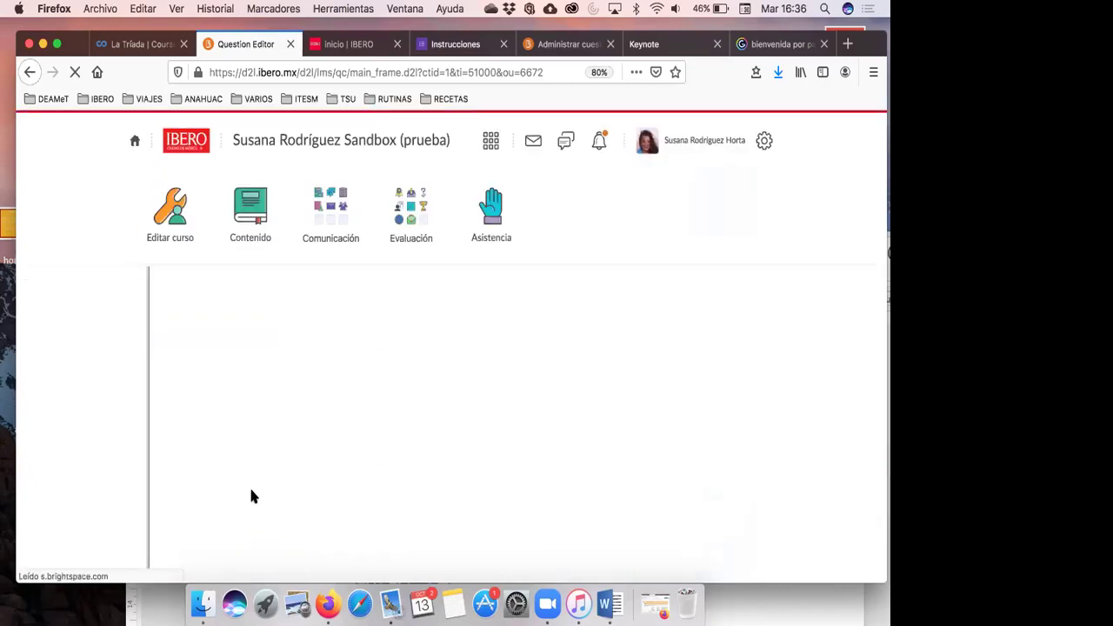
- Reopen the written-response question starting "Analiza el caso que se te presenta" for editing, with the cursor below the paragraph in its question text
scroll(261, 487, "down", 3)
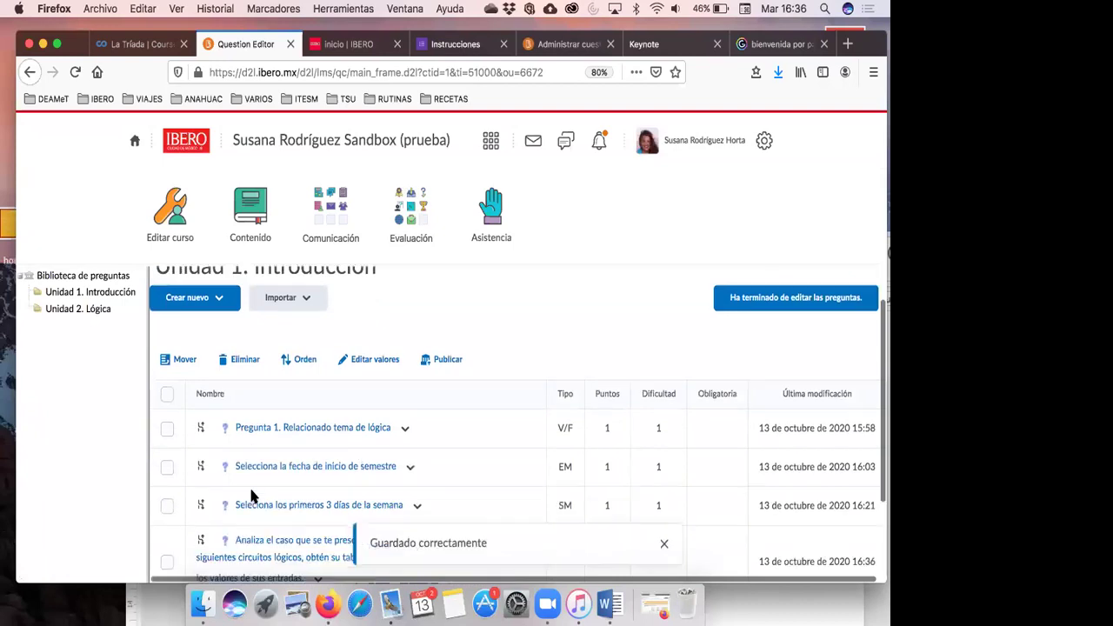
left_click(319, 468)
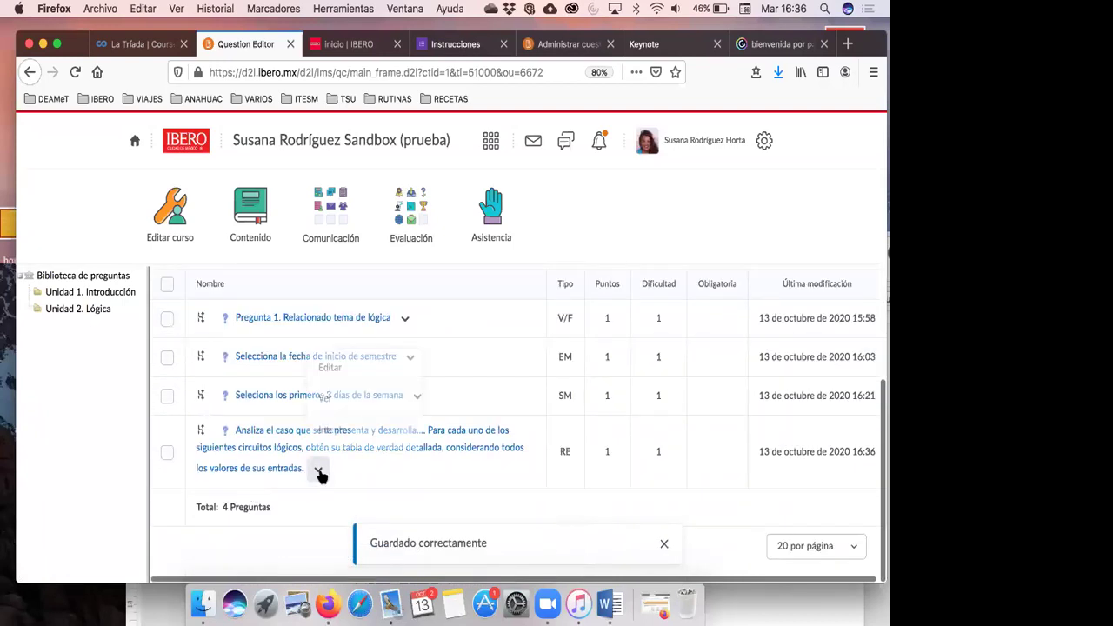
left_click(341, 366)
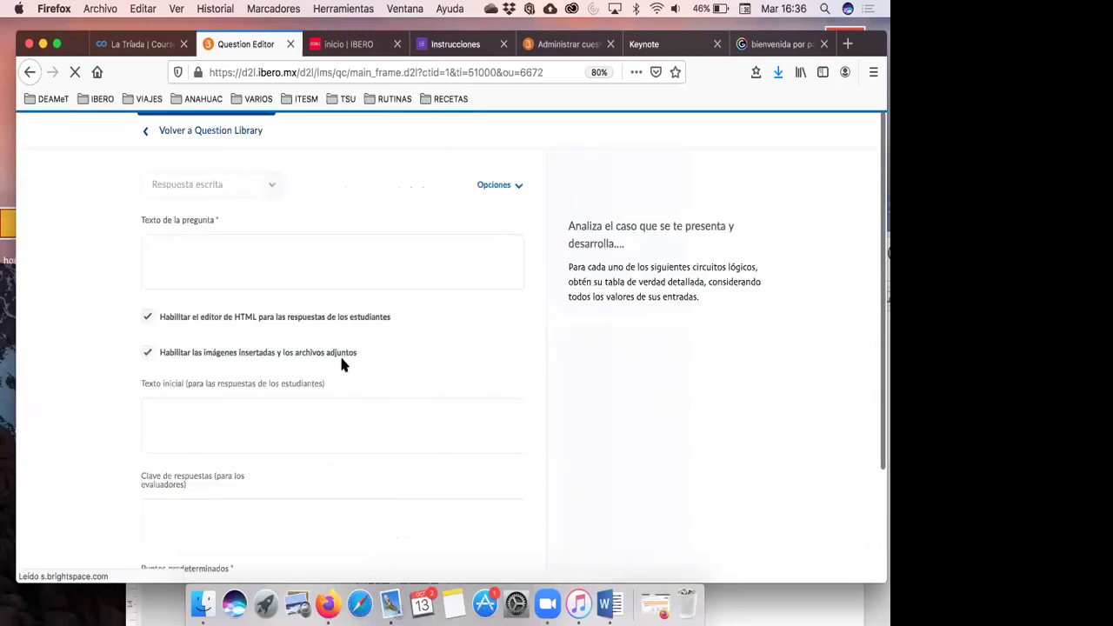
left_click(339, 301)
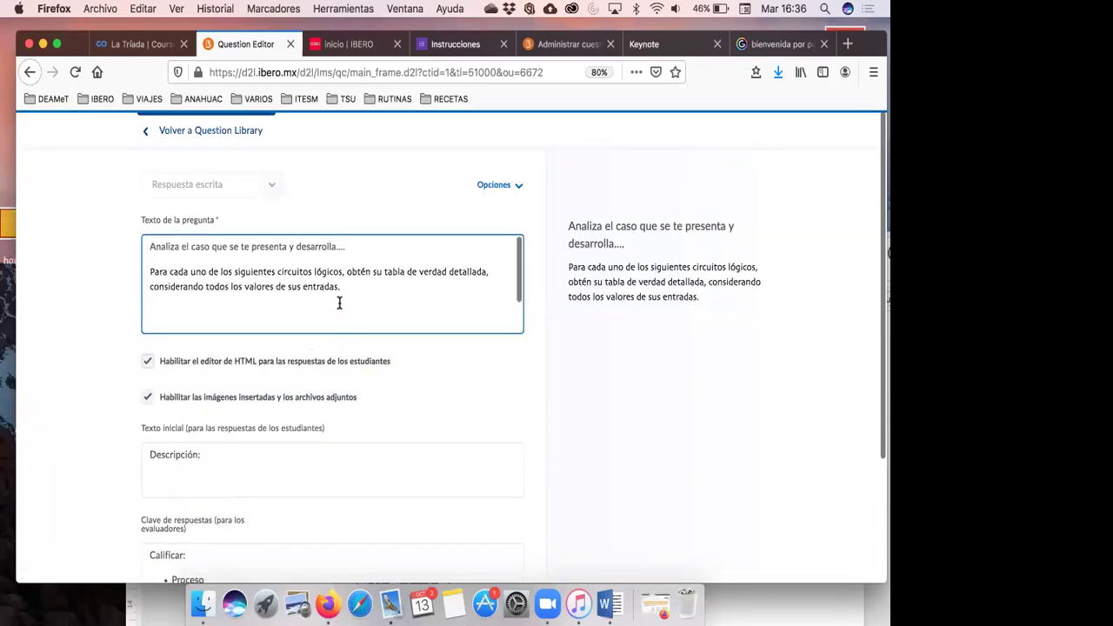
scroll(339, 301, "down", 2)
scroll(339, 301, "up", 2)
scroll(339, 301, "down", 2)
scroll(339, 300, "up", 2)
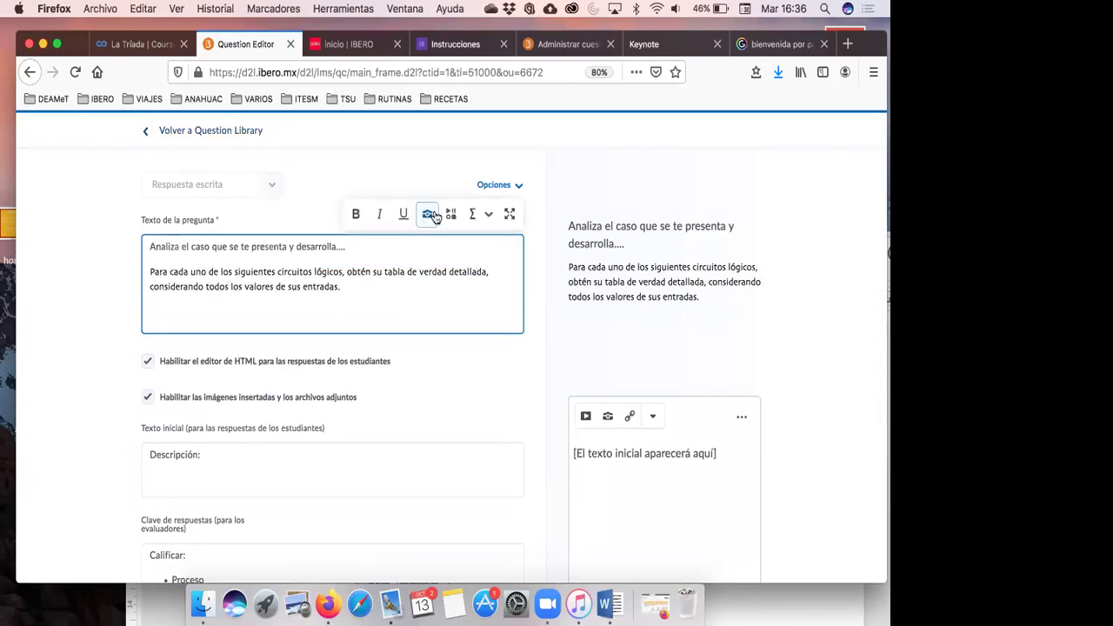
- Start an image insertion in the question text and choose alerta.png from the computer's Escritorio folder
left_click(430, 215)
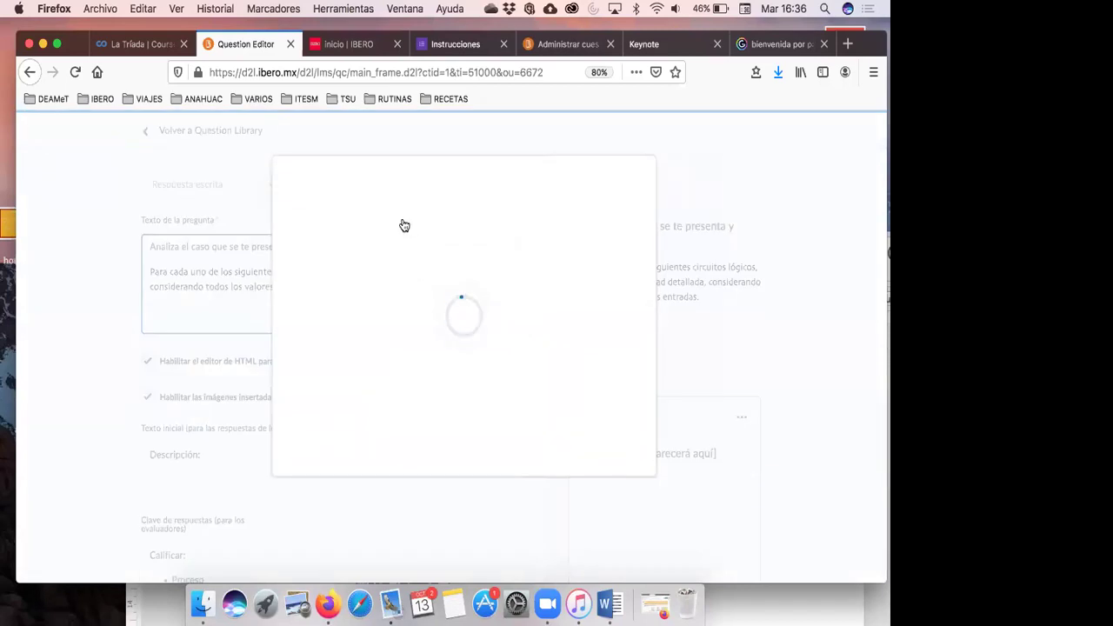
left_click(318, 230)
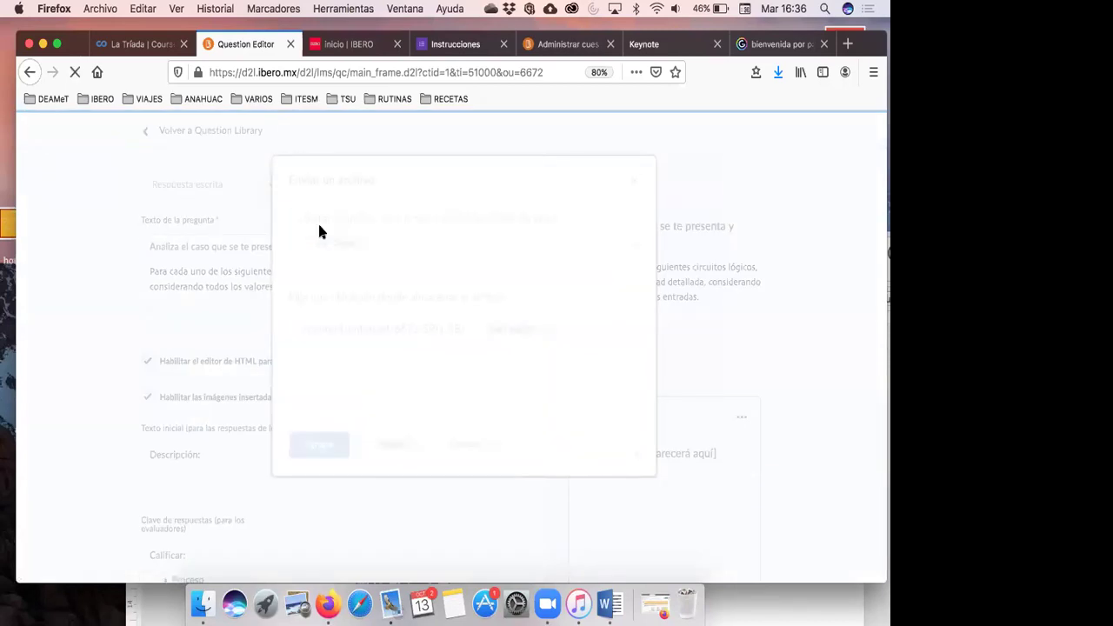
left_click(338, 243)
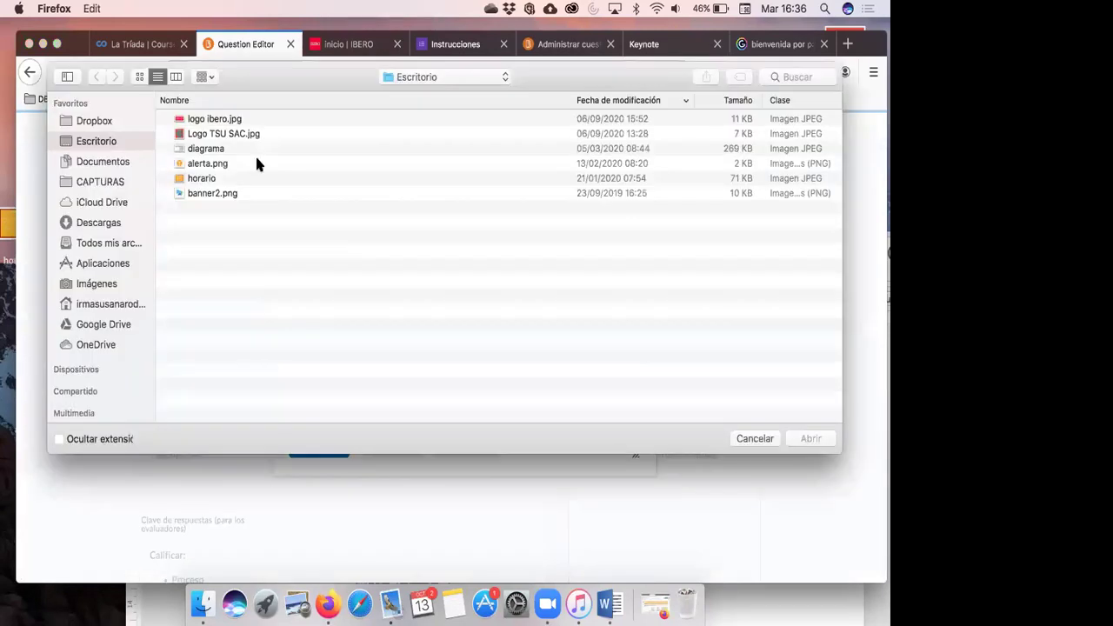
double_click(218, 164)
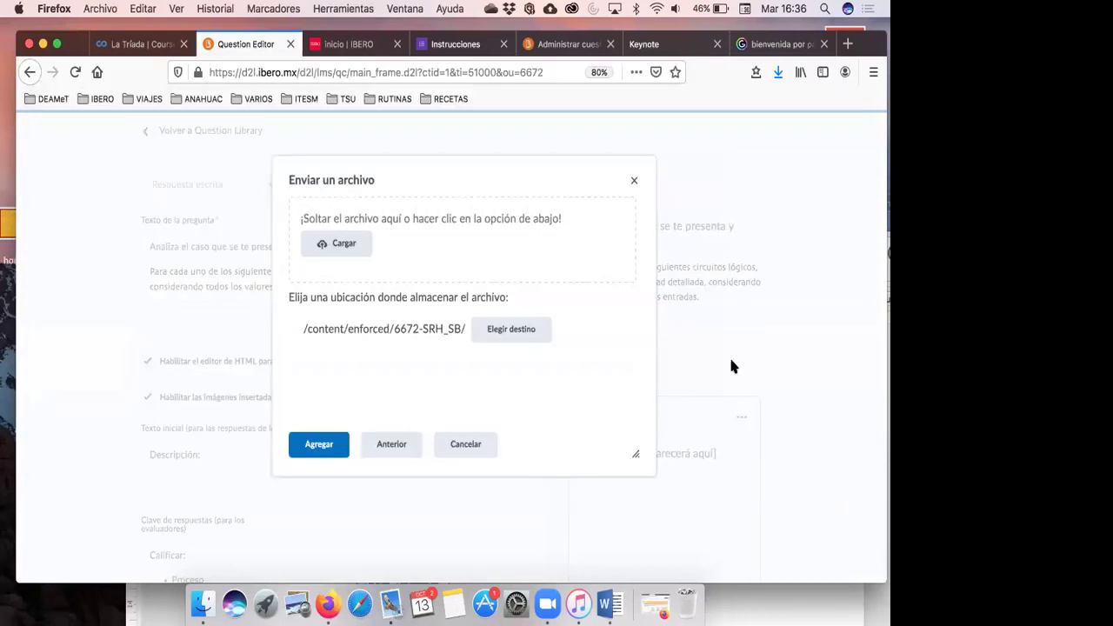
- Add alerta.png to the question text as a decorative image, overwriting the existing file of the same name
left_click(326, 443)
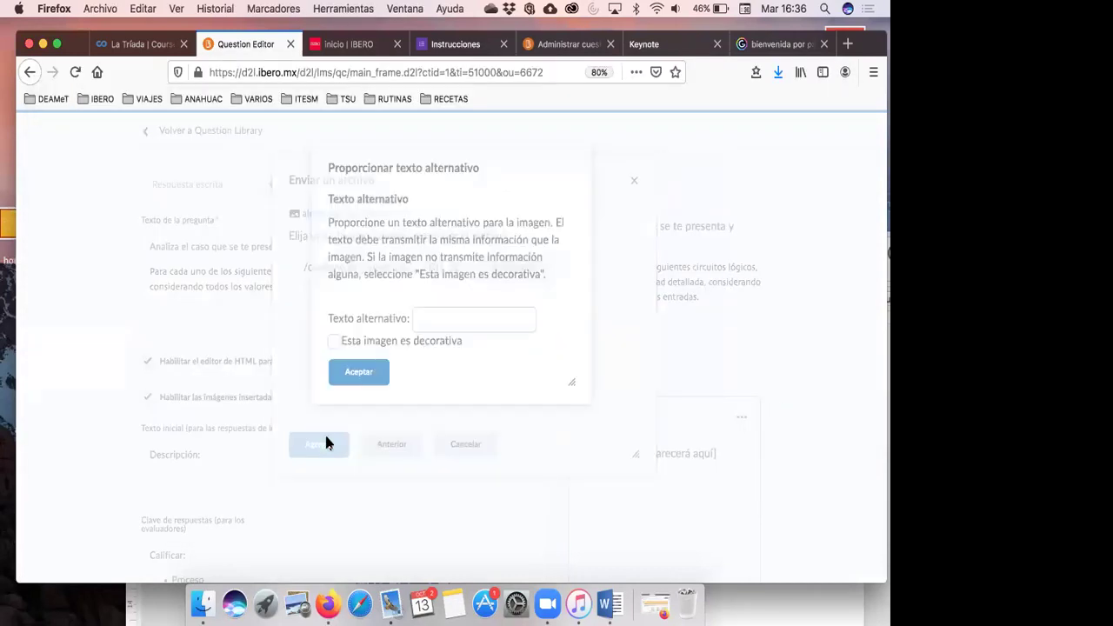
left_click(334, 352)
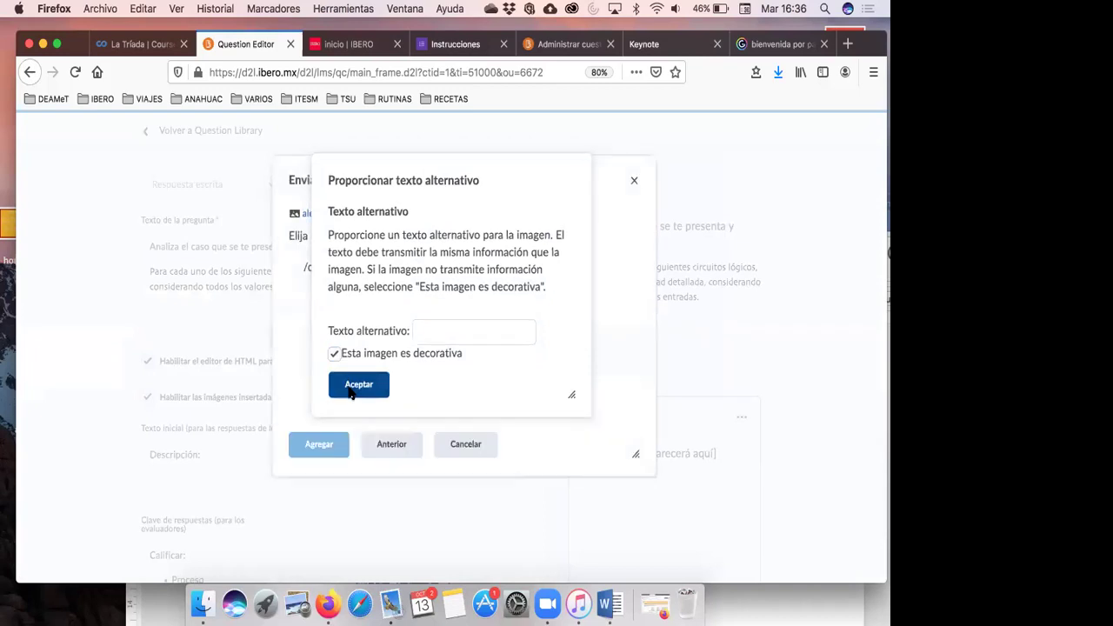
left_click(351, 391)
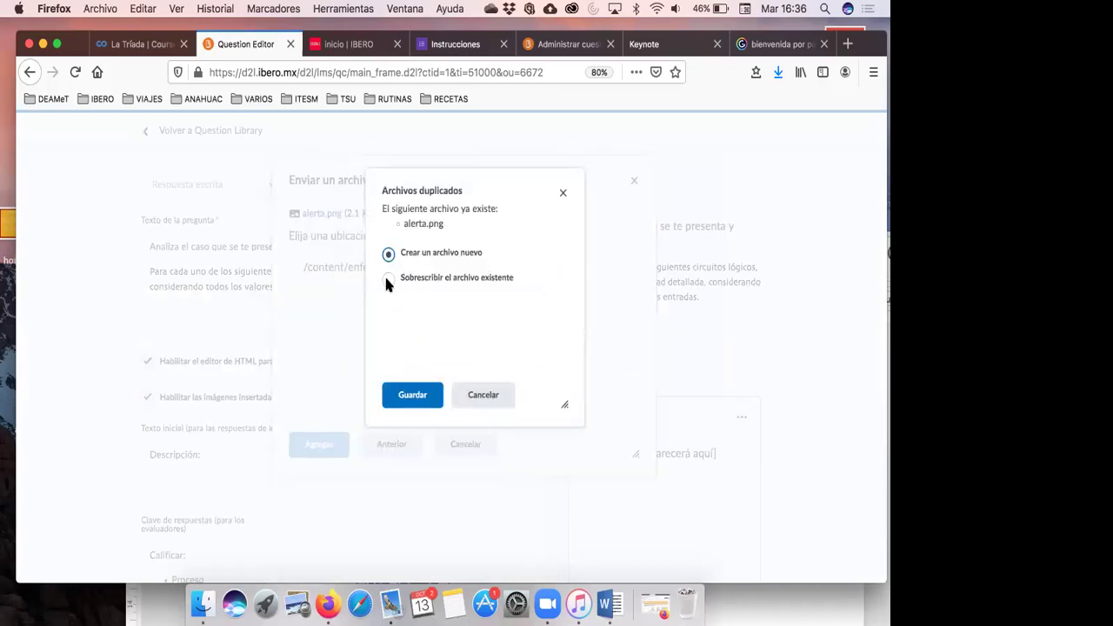
left_click(387, 279)
left_click(412, 396)
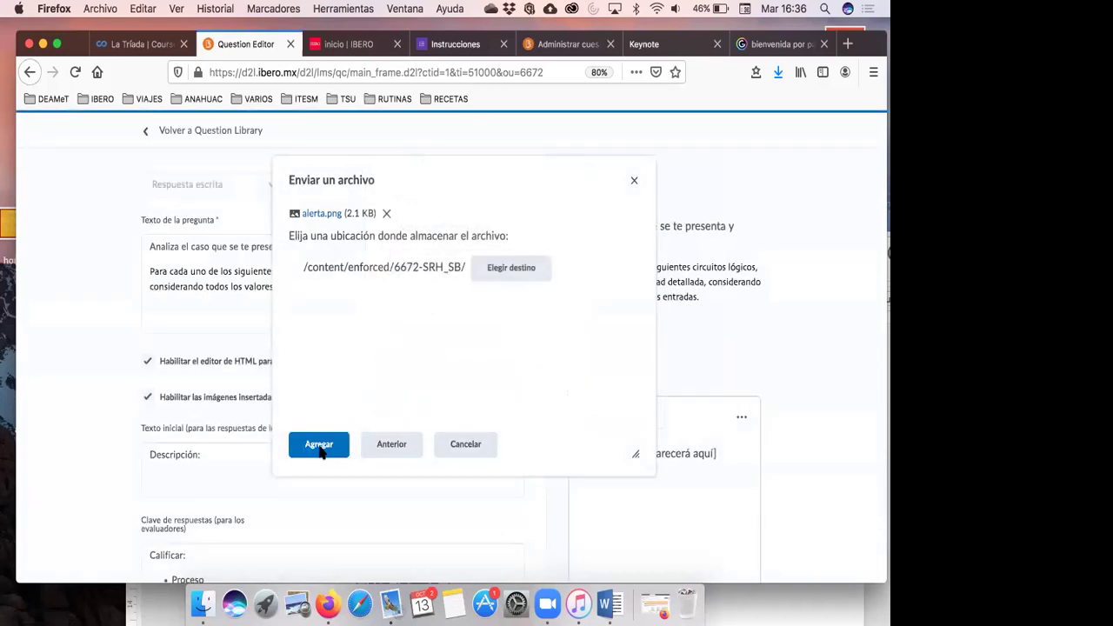
left_click(319, 447)
- Shrink the alert image in the question text and place it on its own line below the instruction paragraph
left_click(369, 300)
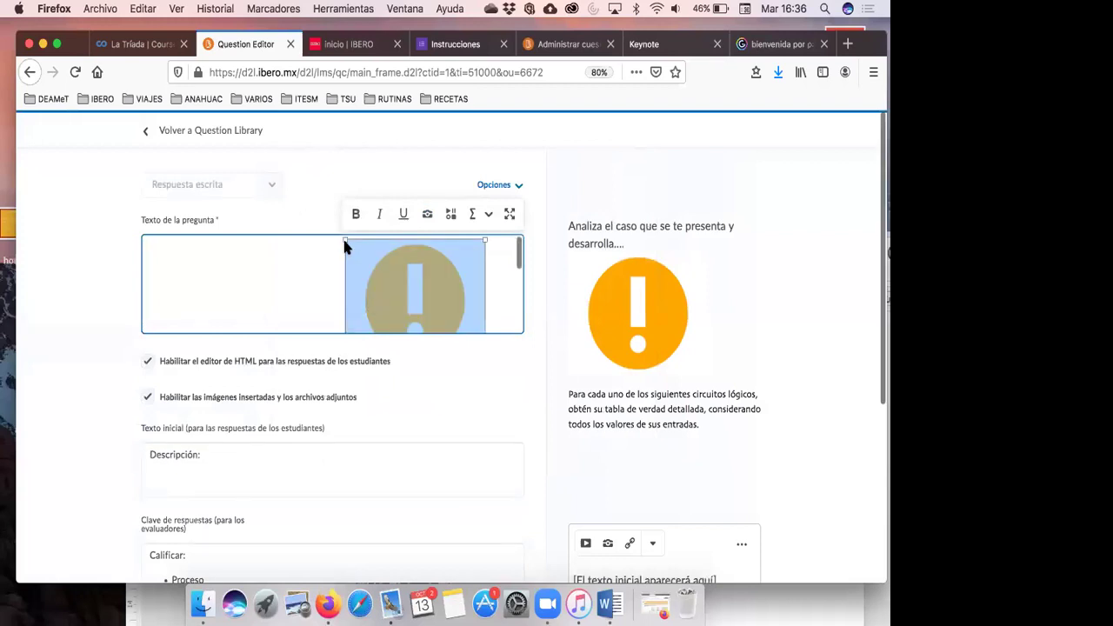
left_click_drag(350, 244, 412, 324)
left_click(179, 300)
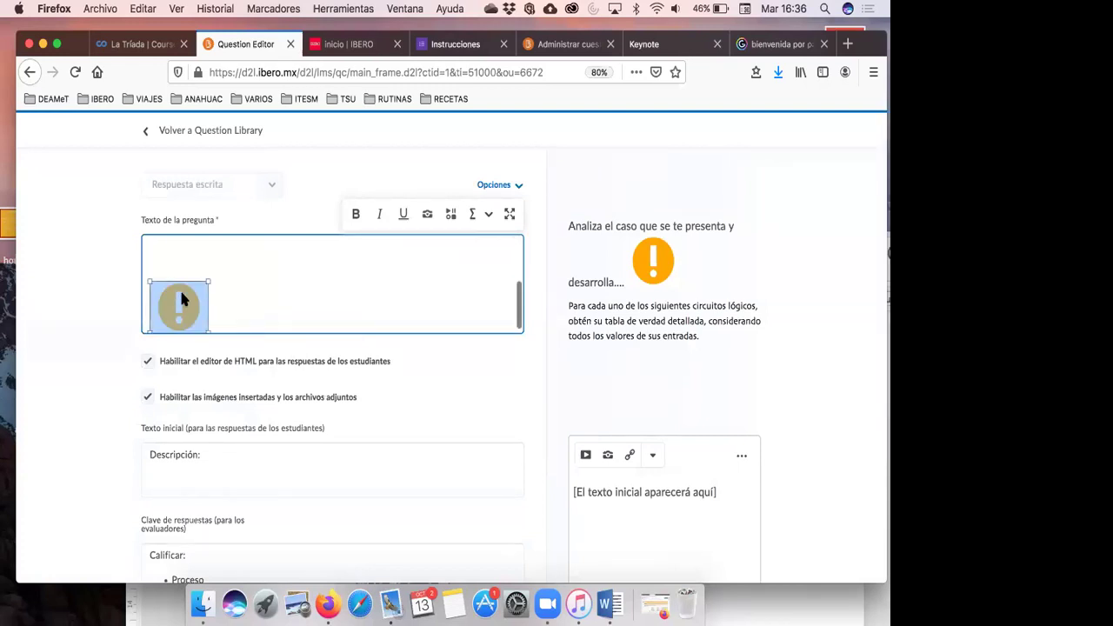
left_click(182, 276)
- Save the written-response question with the inserted alert image
scroll(254, 271, "down", 6)
left_click(194, 383)
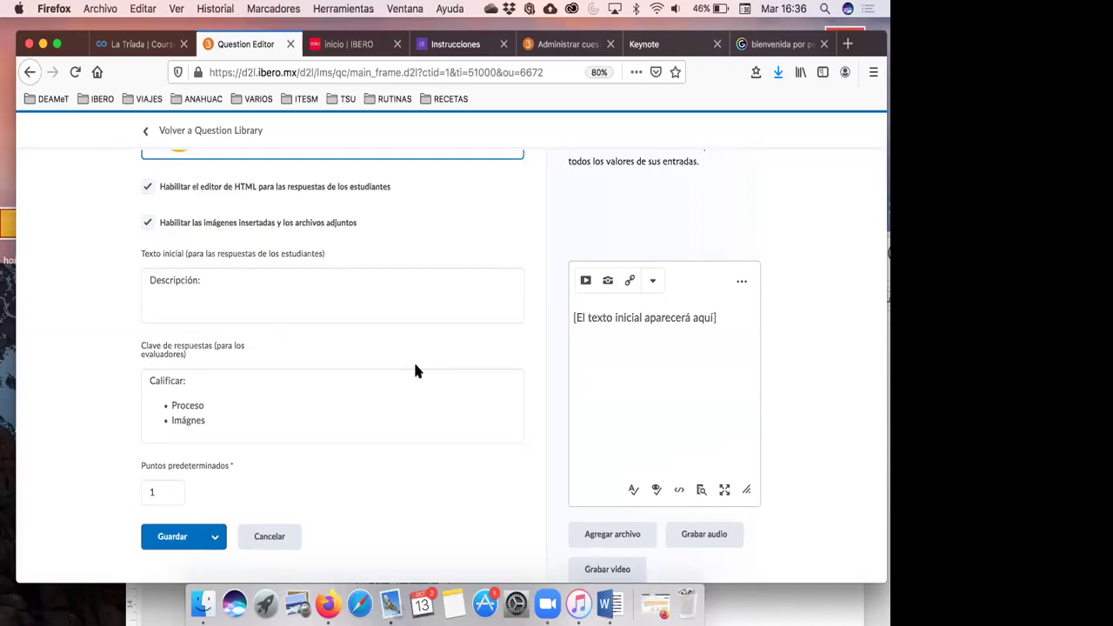
left_click(167, 538)
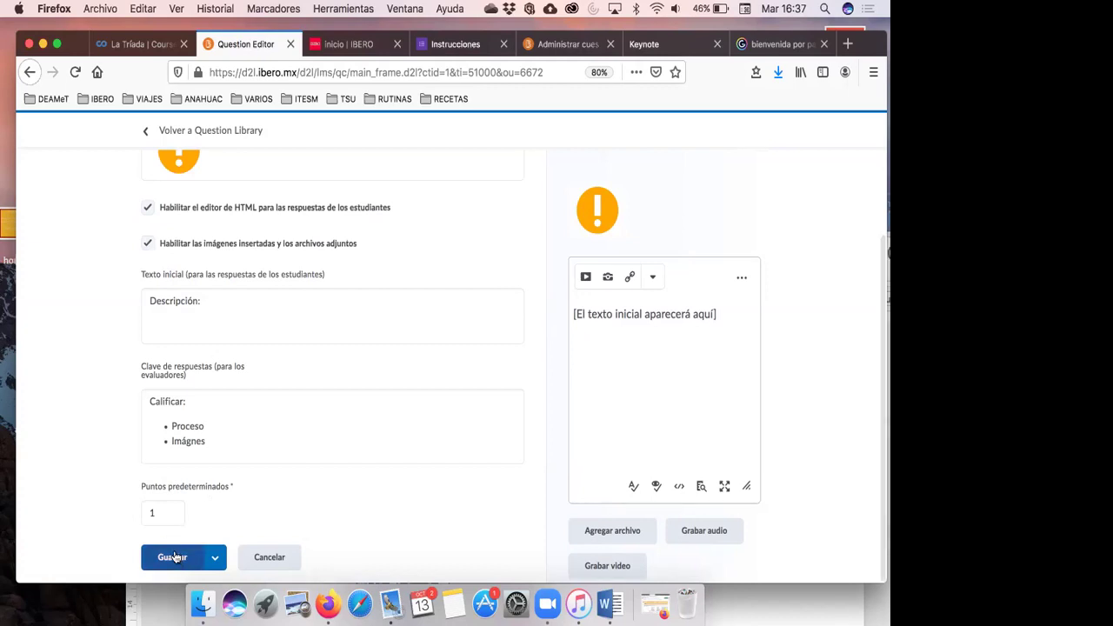
left_click(174, 556)
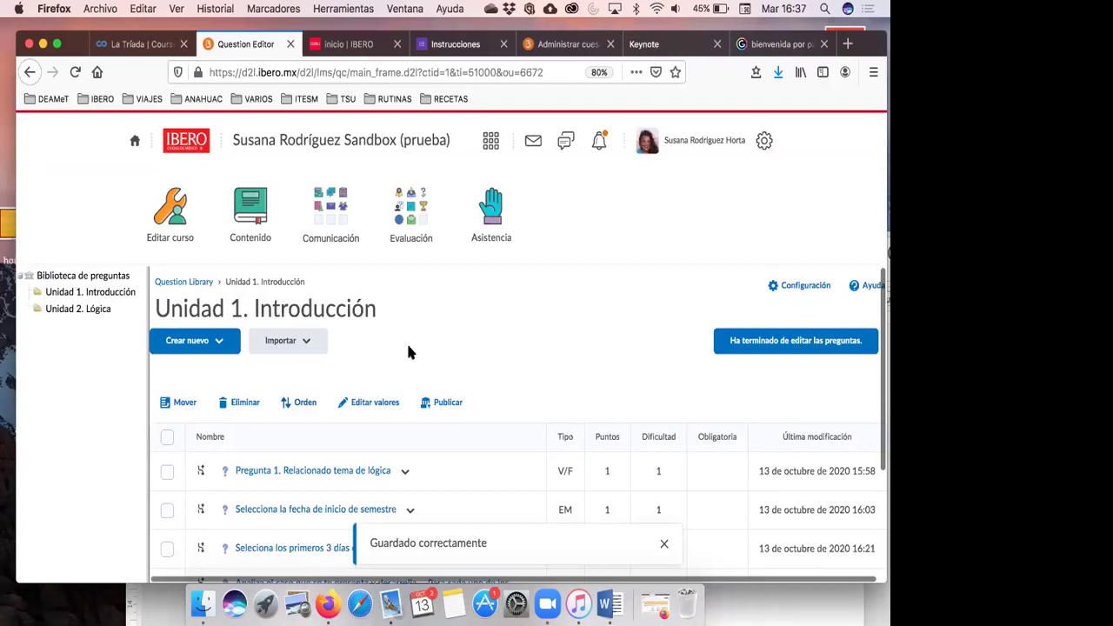
- Create a short-answer question (PRC) in the Unidad 1. Introducción section of the question library
scroll(430, 361, "down", 3)
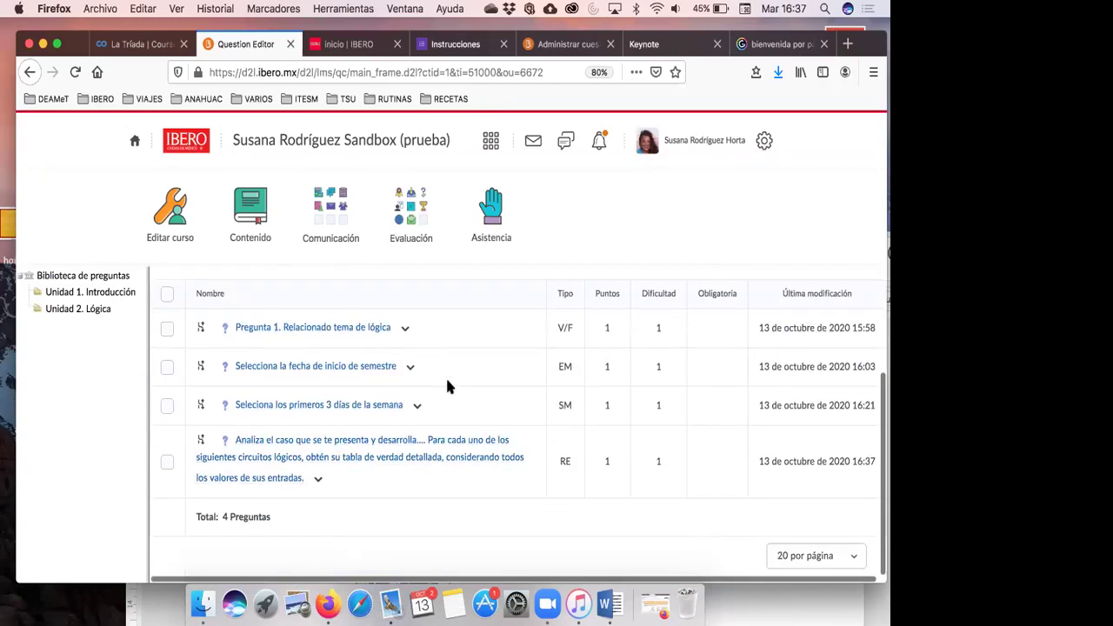
scroll(447, 382, "up", 3)
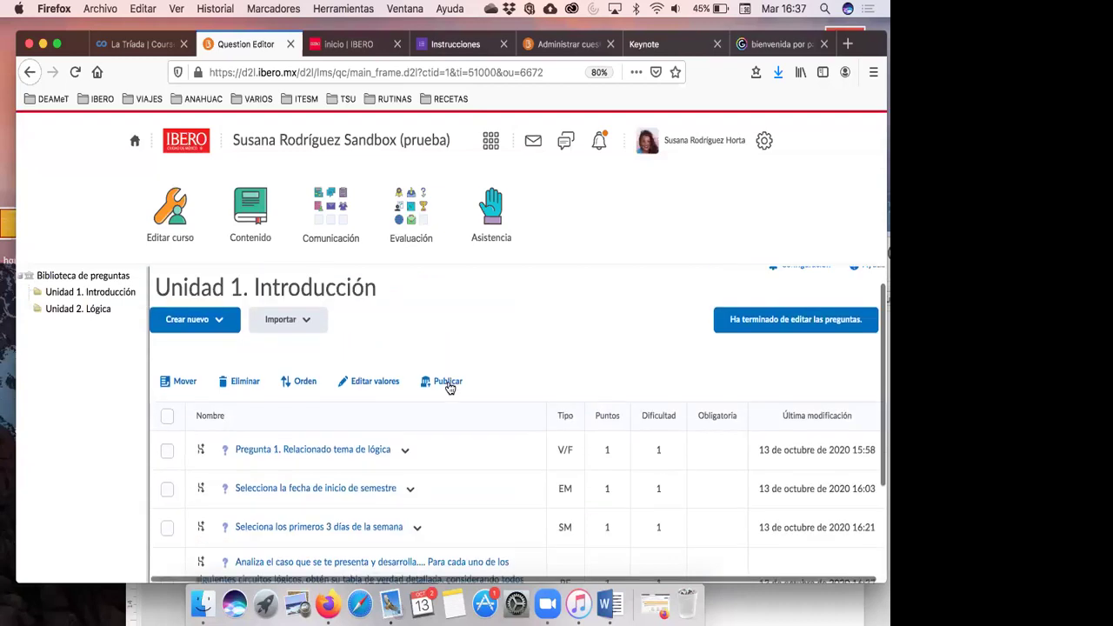
left_click(220, 324)
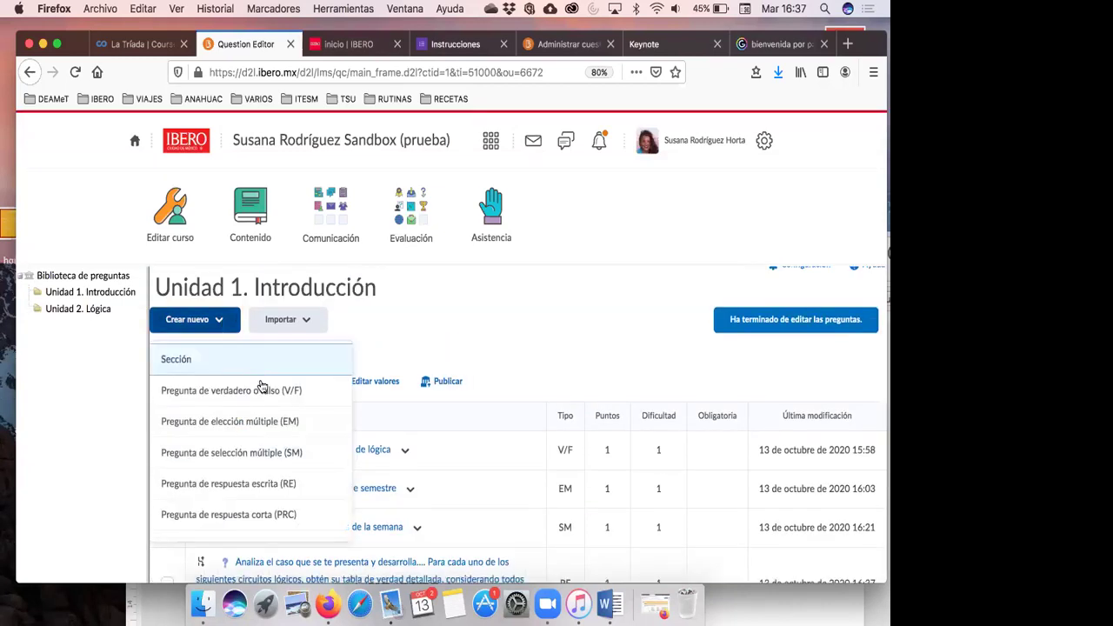
scroll(283, 421, "down", 1)
scroll(293, 432, "down", 1)
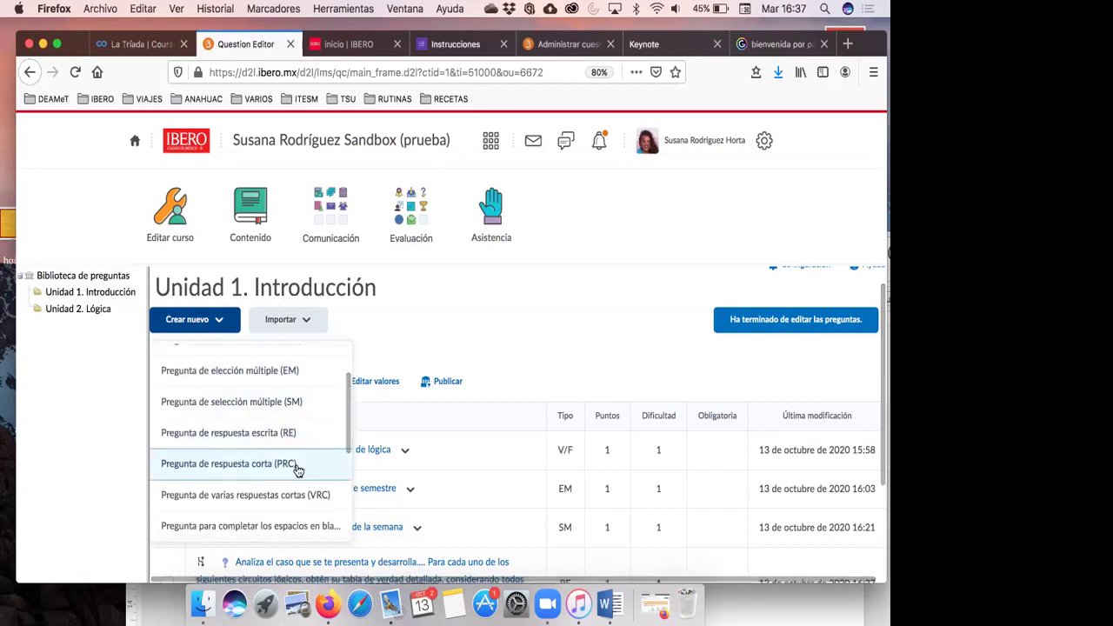
left_click(293, 465)
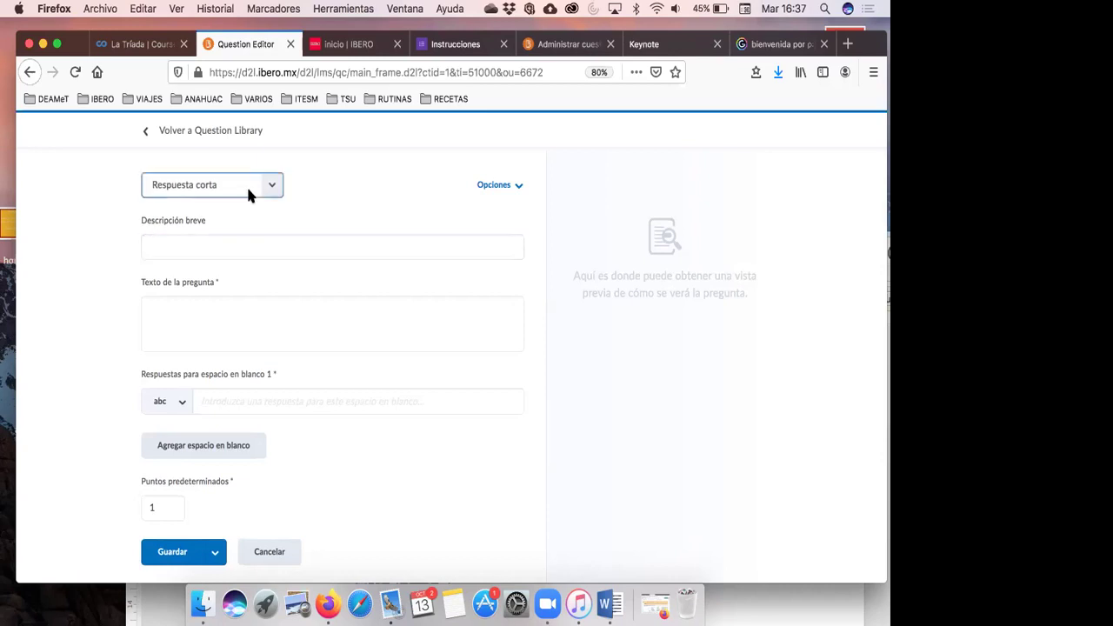
- Remove the short description field from the short-answer question
left_click(256, 245)
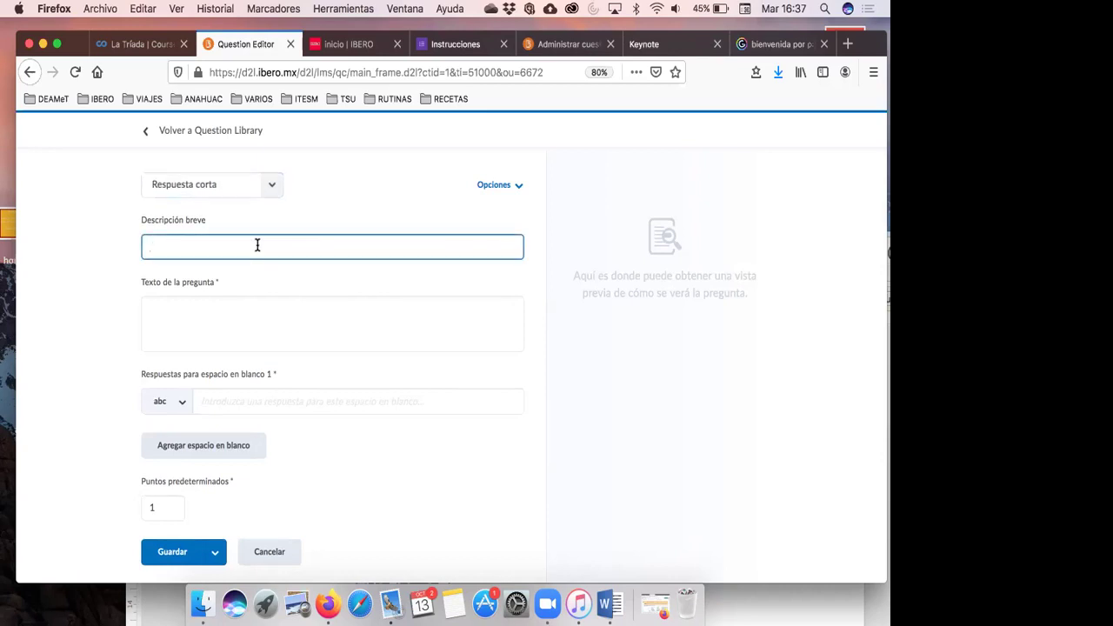
left_click(510, 185)
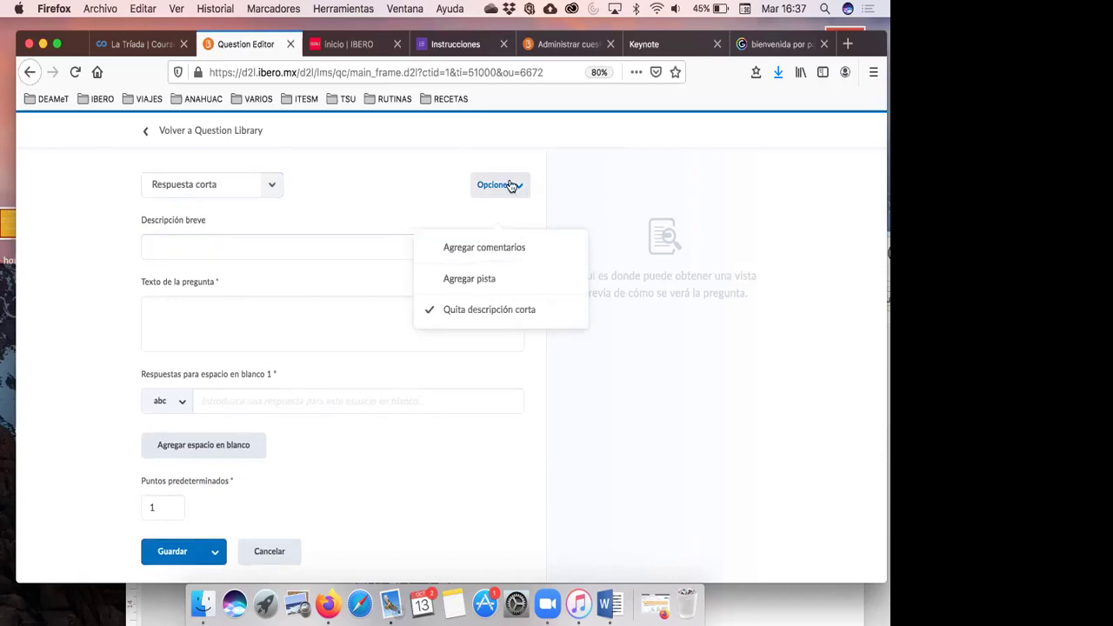
left_click(438, 311)
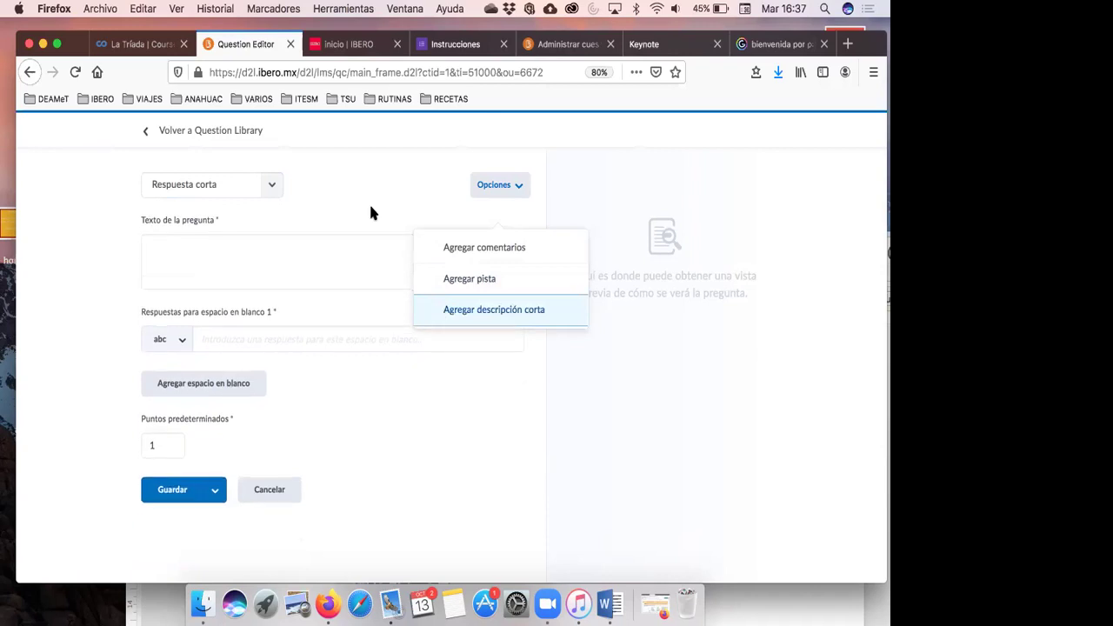
- Enter "Escribe cuál es el primer día de la semana" as the short-answer question's text
left_click(295, 259)
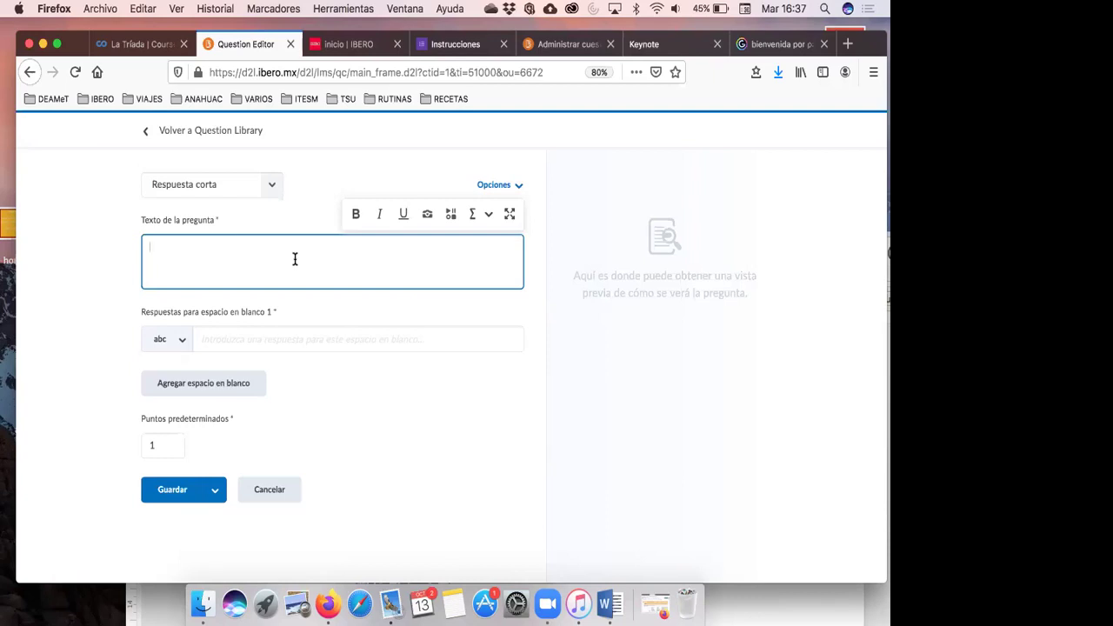
type("Escrib")
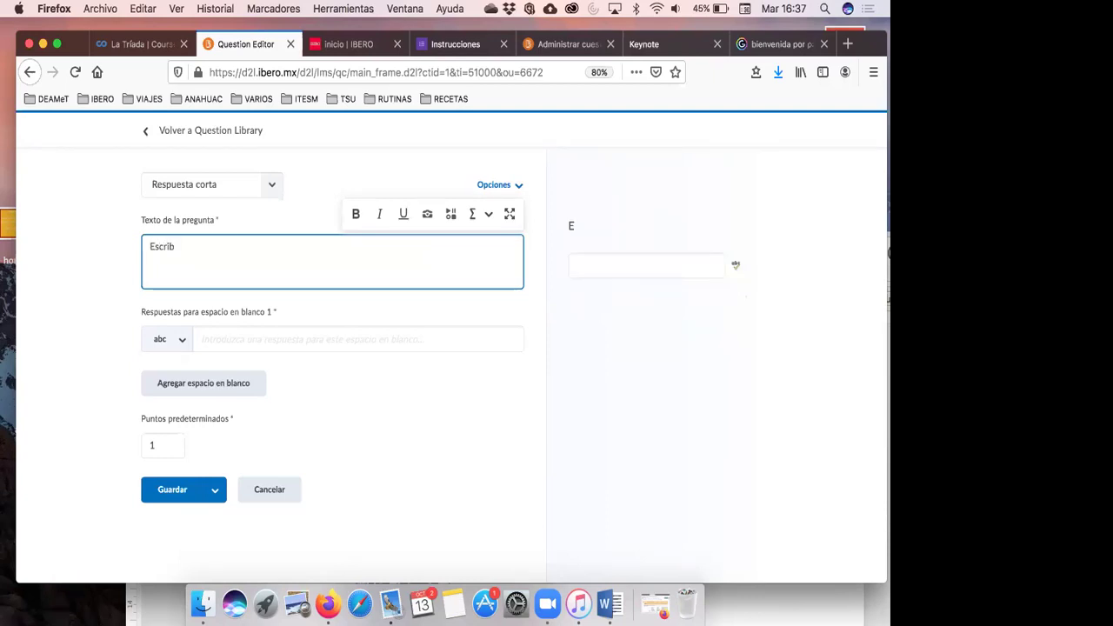
type("e cuál")
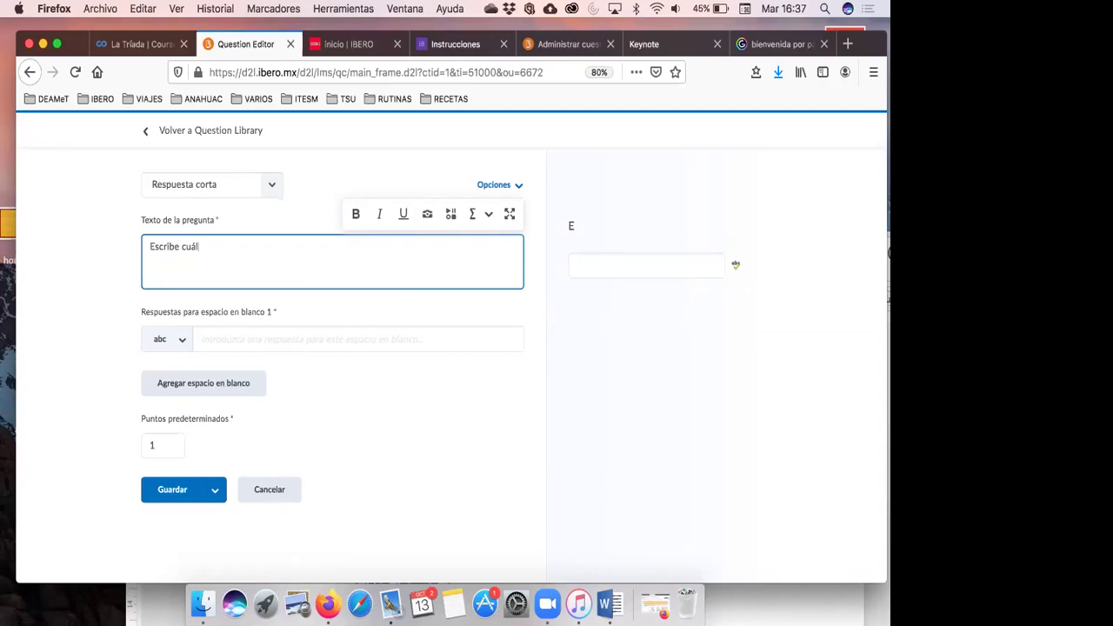
type(" es el primer día de la semana")
- Add "Lunes" as an accepted answer for blank 1 and select the answer box in the question preview
left_click(333, 339)
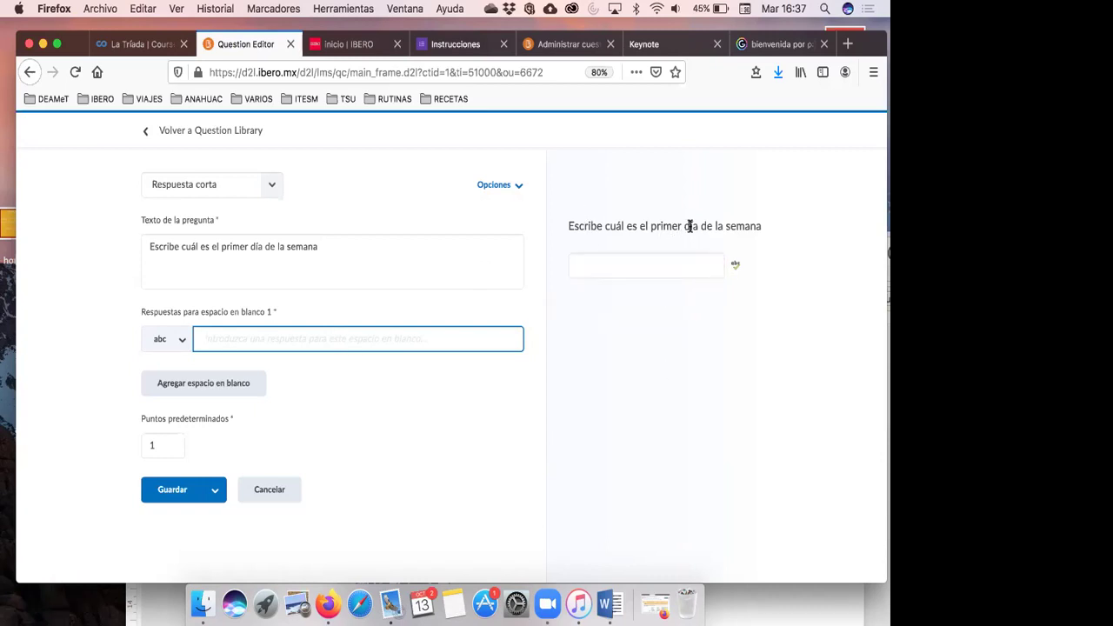
left_click(690, 259)
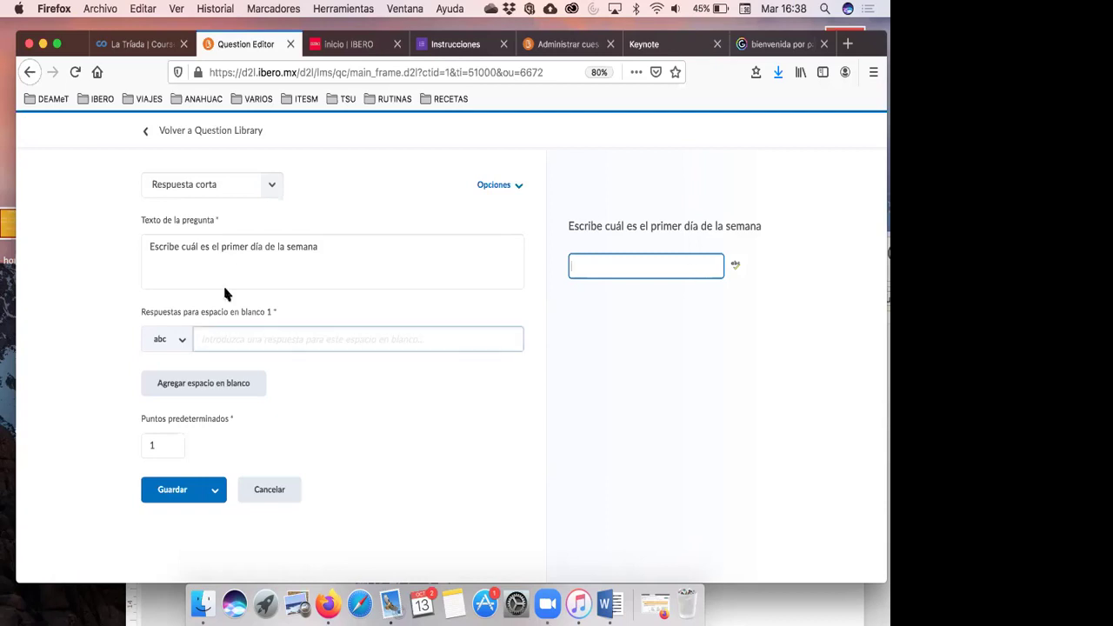
left_click(216, 334)
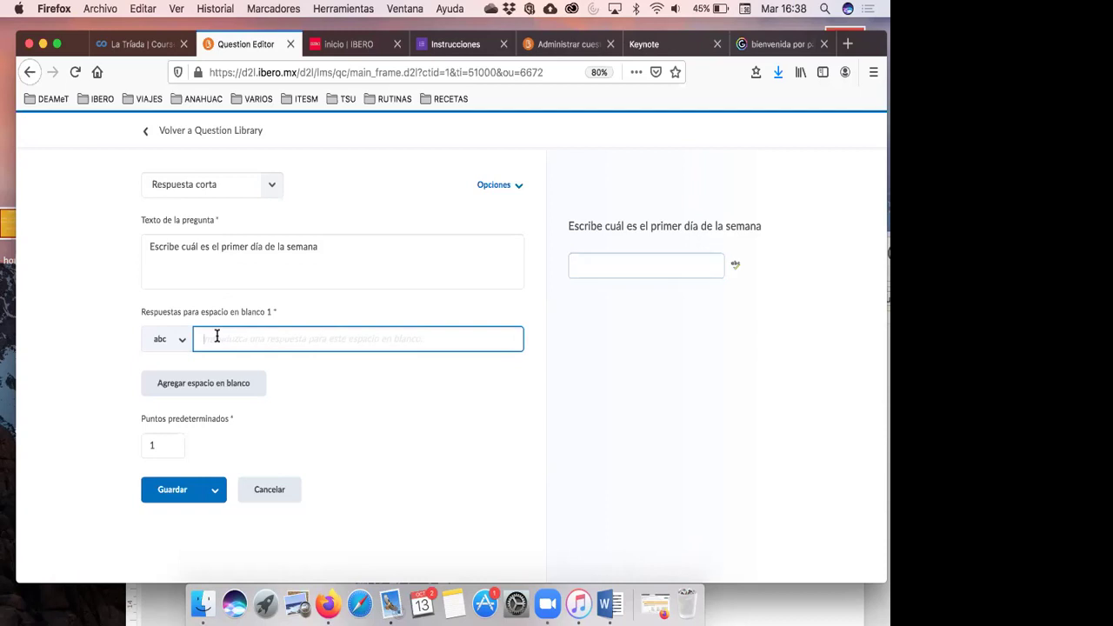
type("Lunes")
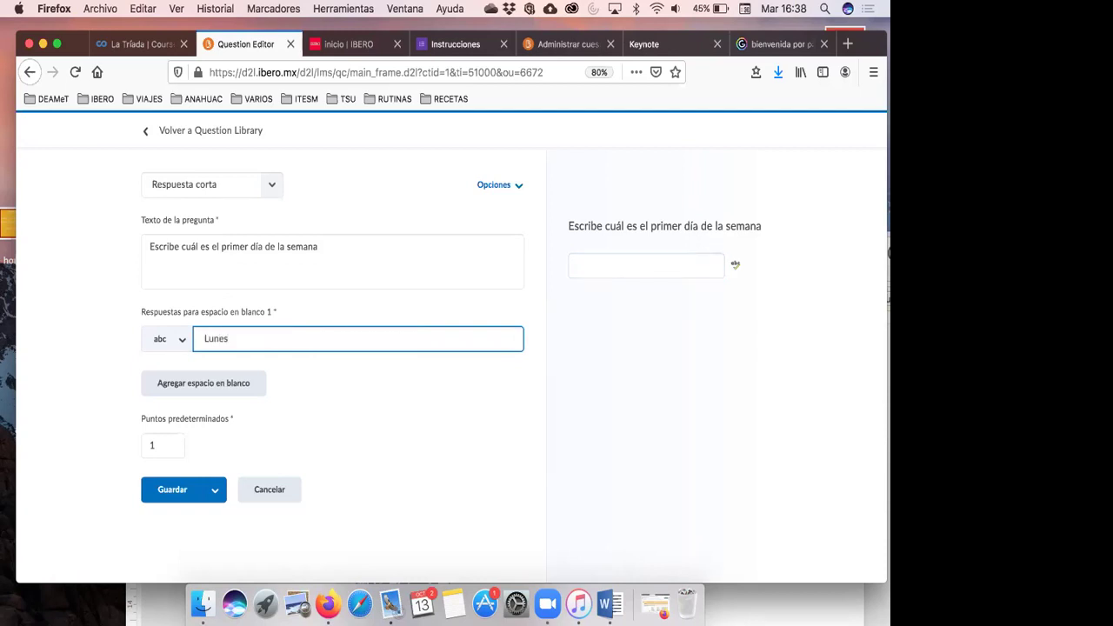
key("Return")
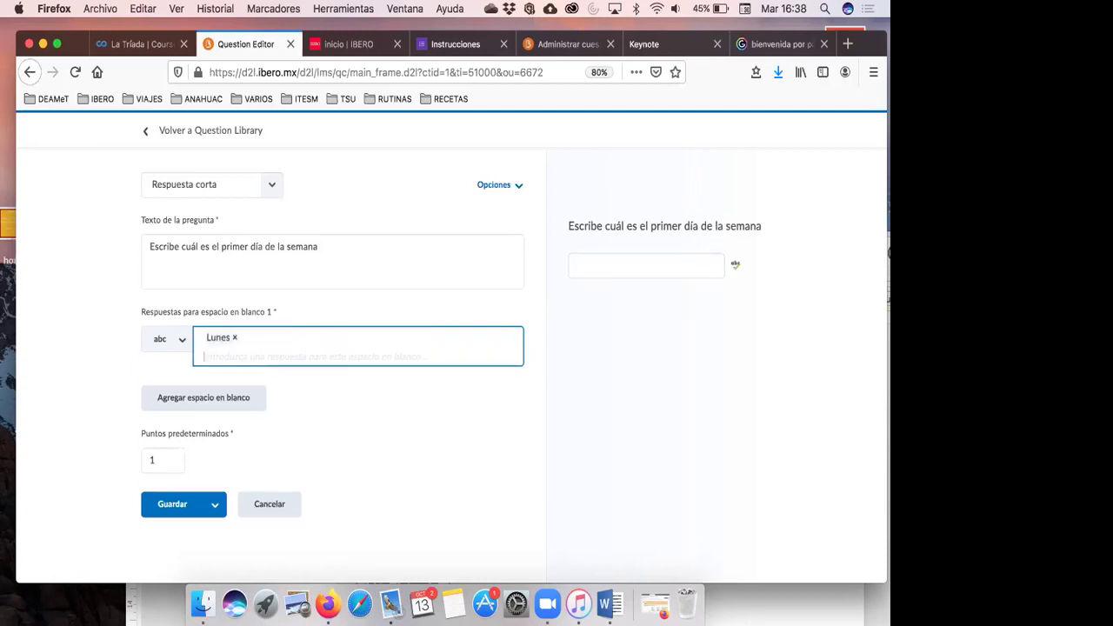
left_click(323, 402)
left_click(670, 262)
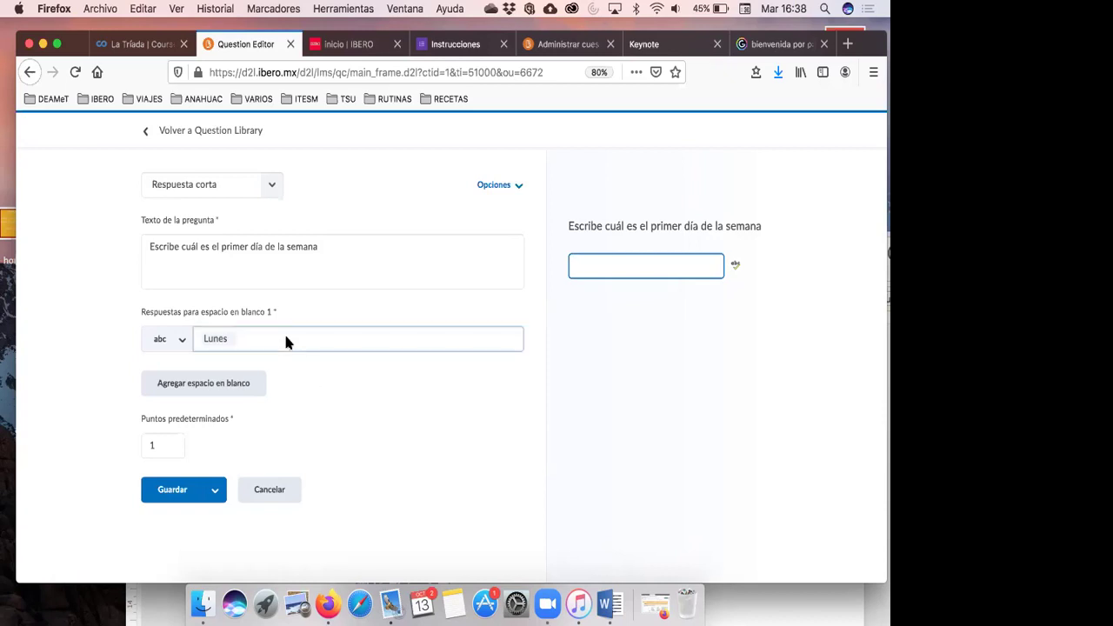
- Add "Lunecito" as a second accepted answer for blank 1 and select the answer box in the question preview
left_click(262, 343)
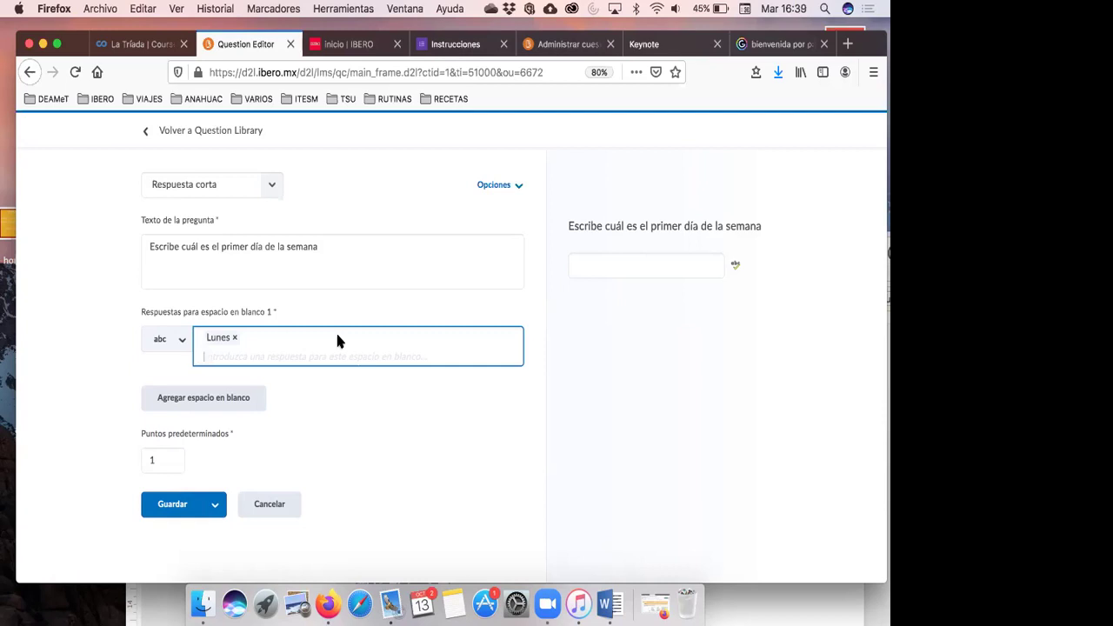
type("Lune")
key("BackSpace")
key("BackSpace")
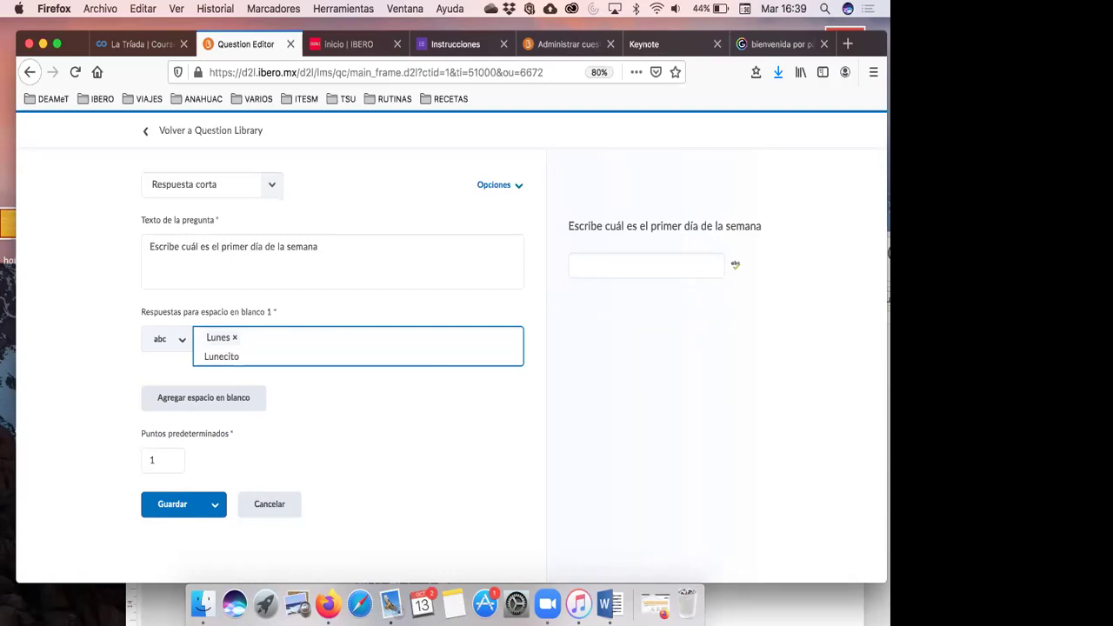
key("Return")
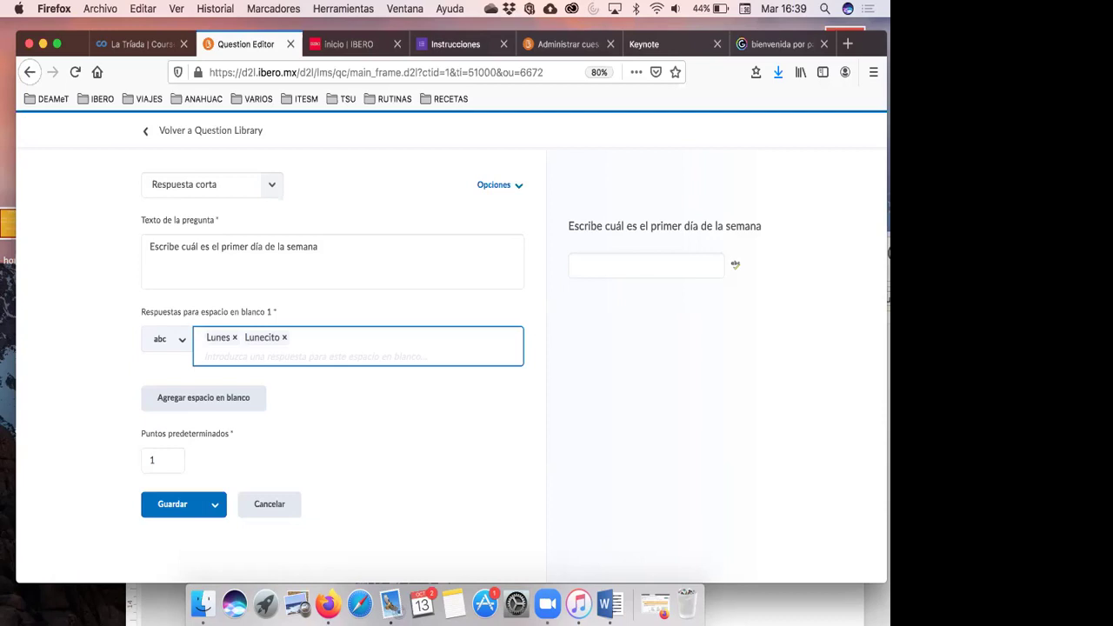
left_click(619, 263)
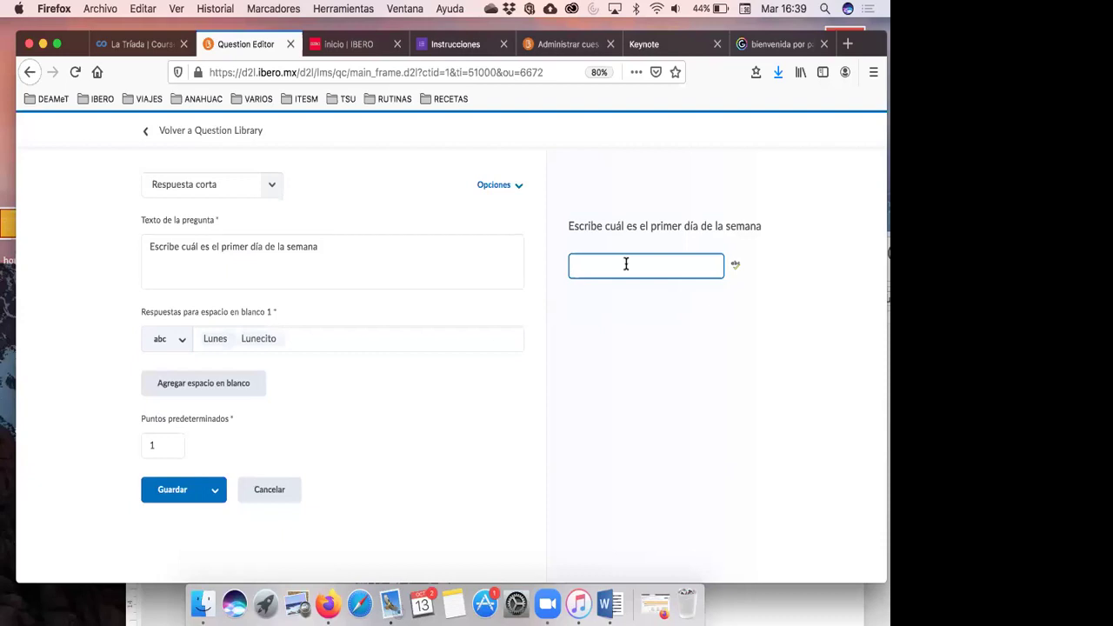
- Choose Texto as the comparison type for blank 1's accepted answers
left_click(335, 335)
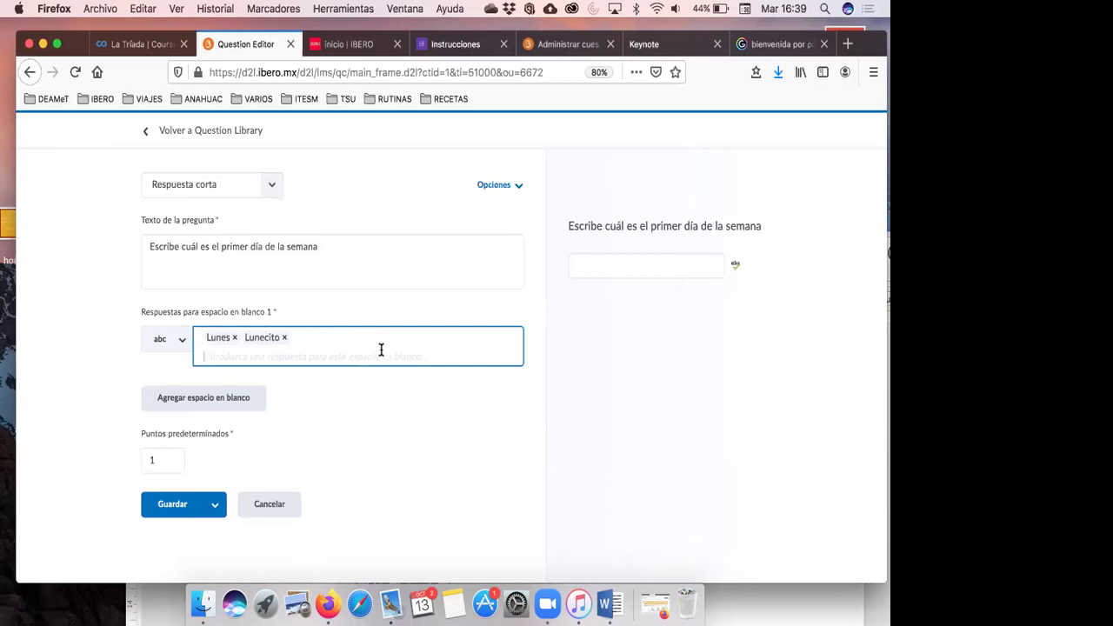
left_click(147, 349)
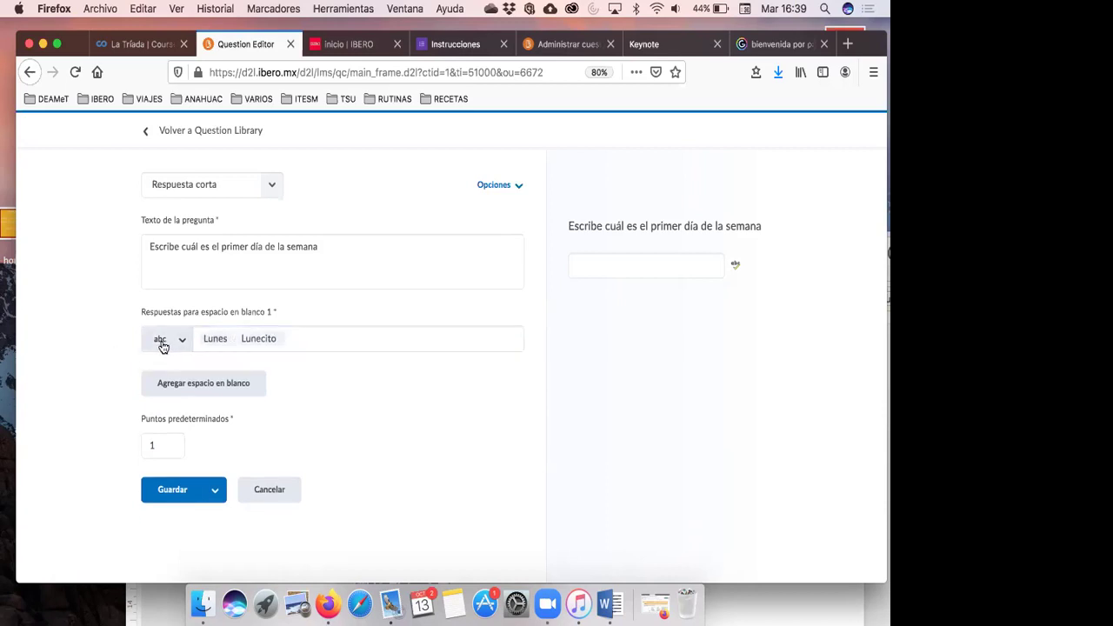
left_click(181, 345)
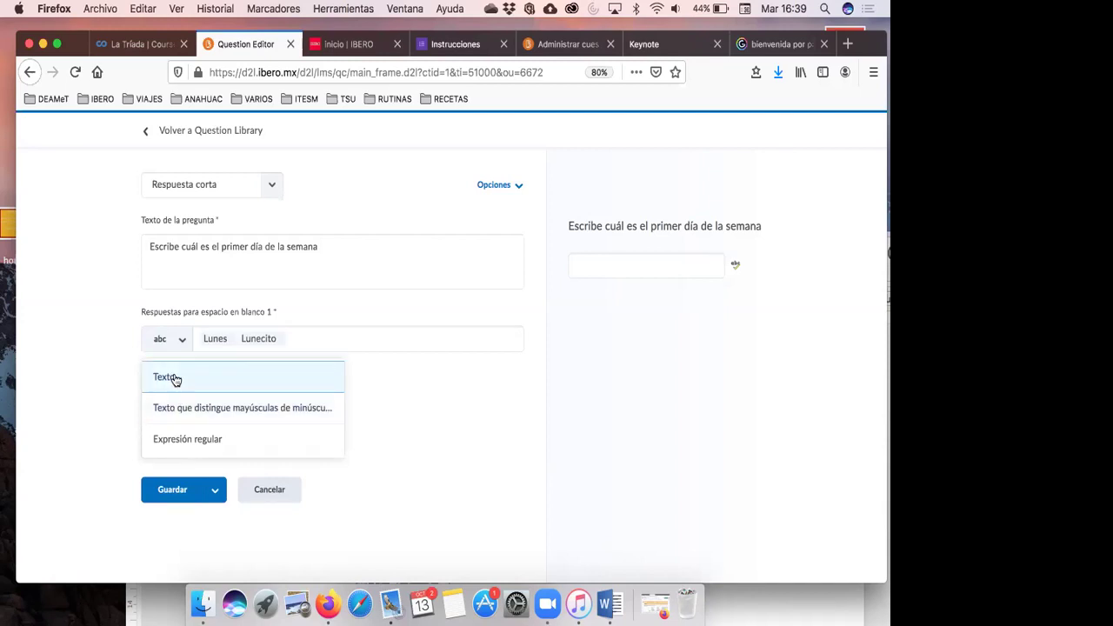
left_click(175, 377)
left_click(213, 339)
left_click(614, 262)
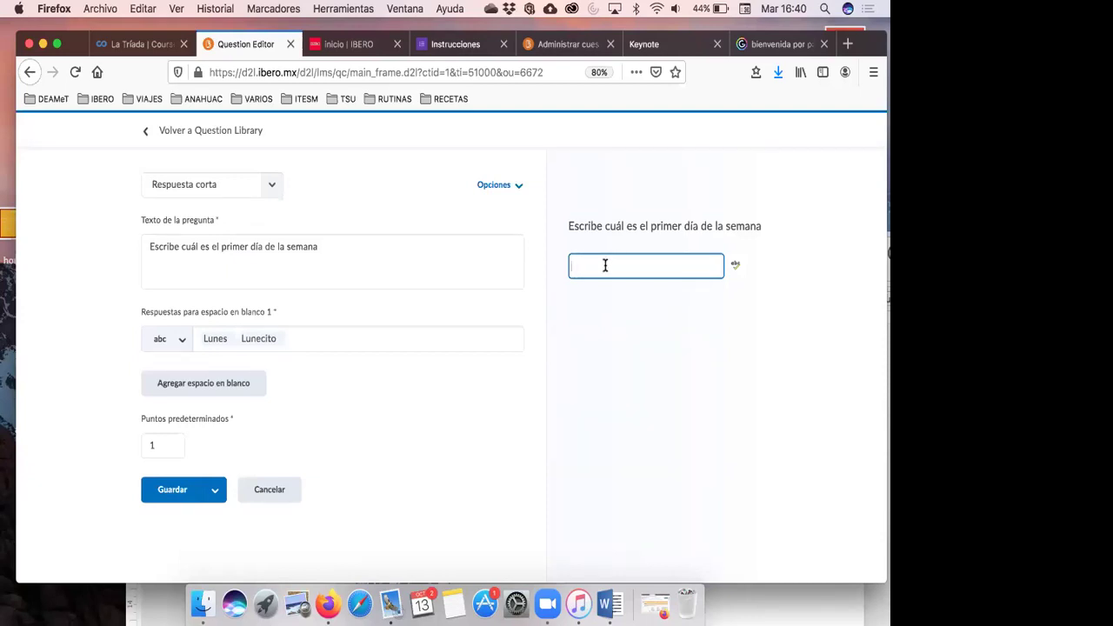
- Change blank 1's answer comparison to the text option that distinguishes uppercase from lowercase
left_click(183, 341)
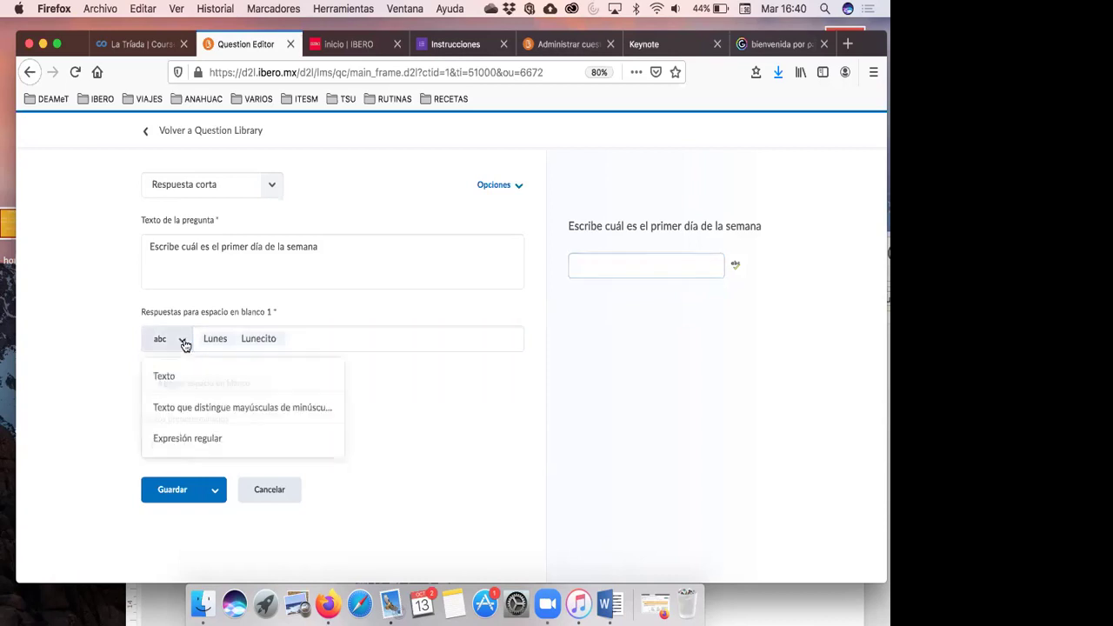
left_click(192, 410)
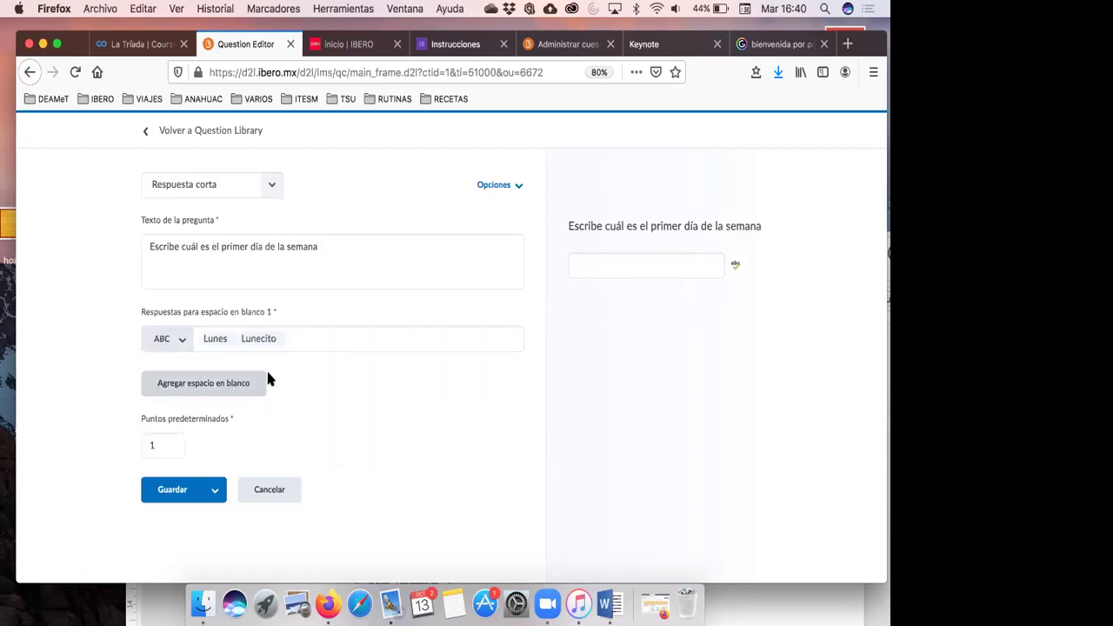
left_click(321, 342)
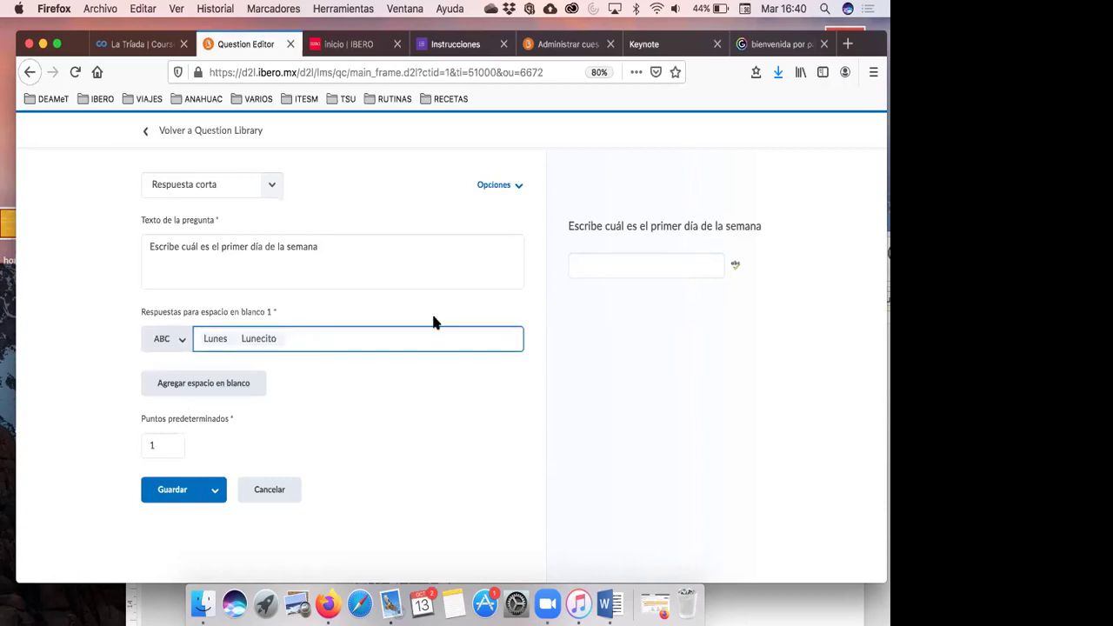
left_click(646, 263)
left_click(353, 334)
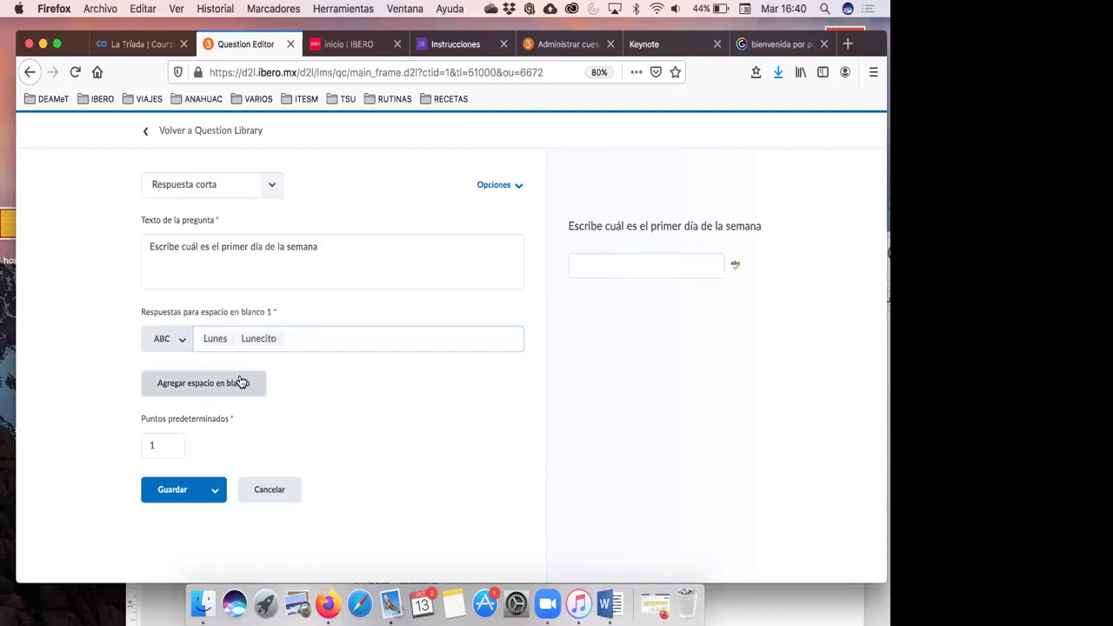
- Set blank 1's answer comparison back to Texto and check the accepted answers
left_click(181, 342)
left_click(181, 377)
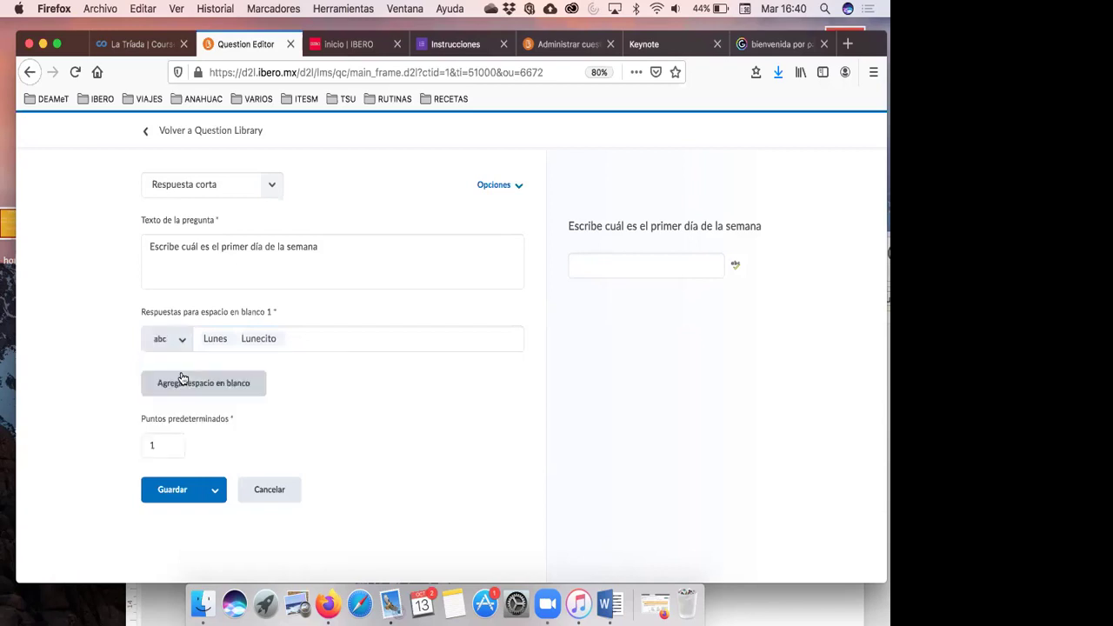
left_click(221, 346)
left_click(265, 338)
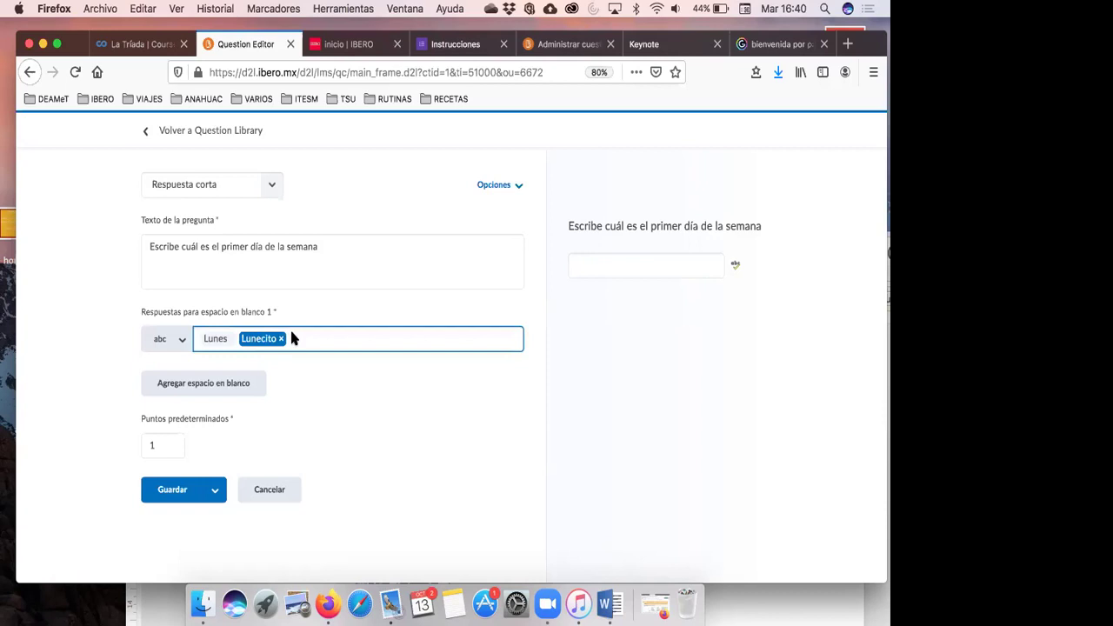
left_click(261, 334)
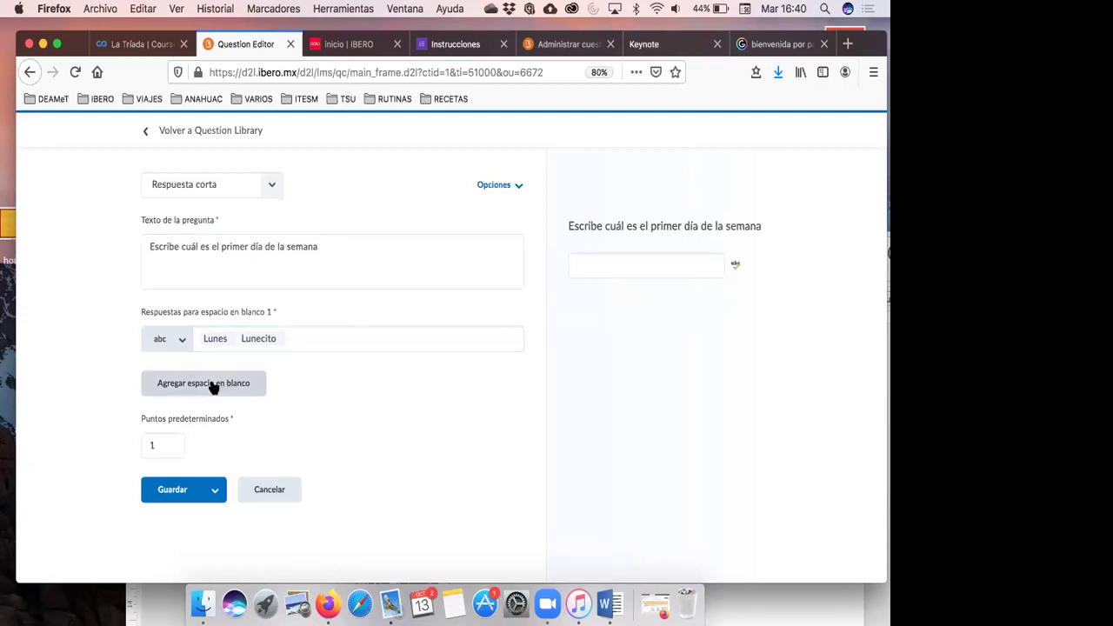
- Save the short-answer question and check the question list of Unidad 1. Introducción
left_click(176, 489)
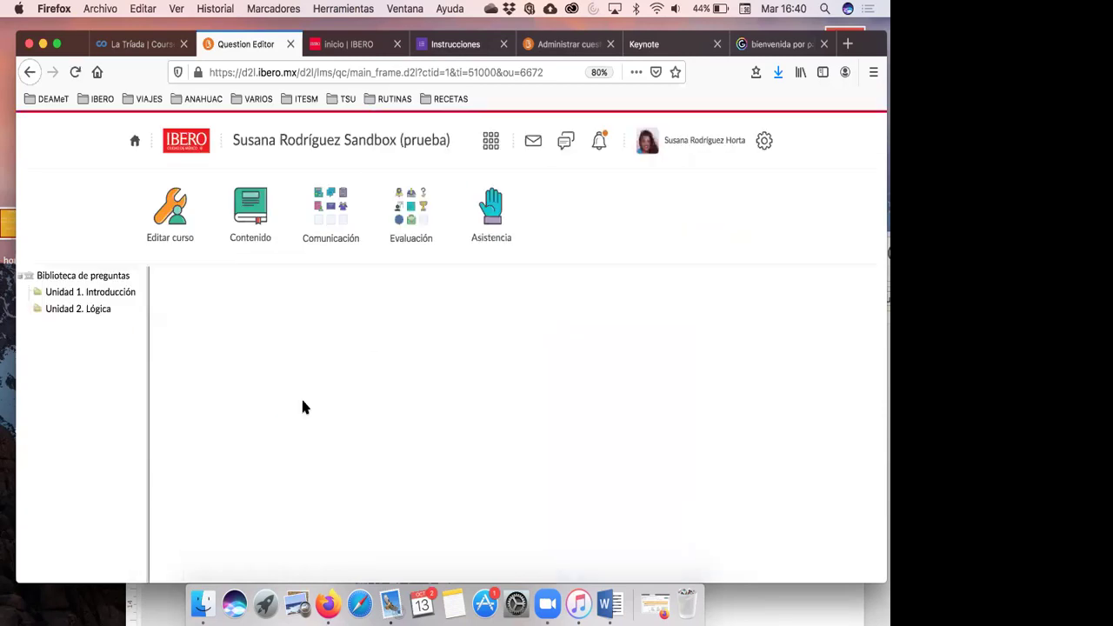
scroll(302, 407, "down", 2)
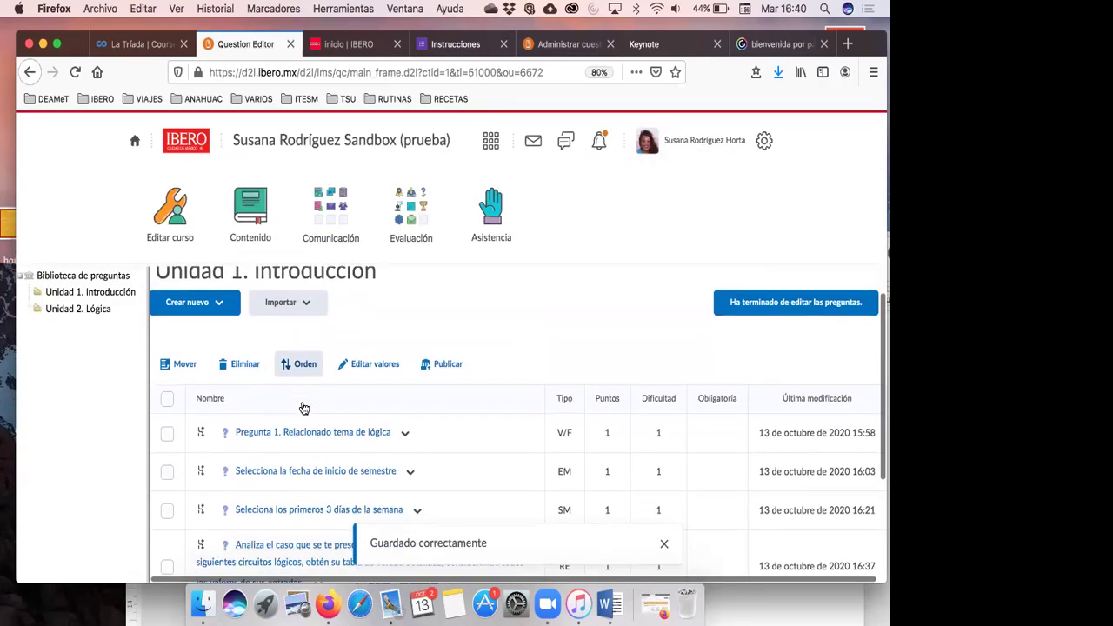
scroll(302, 406, "down", 1)
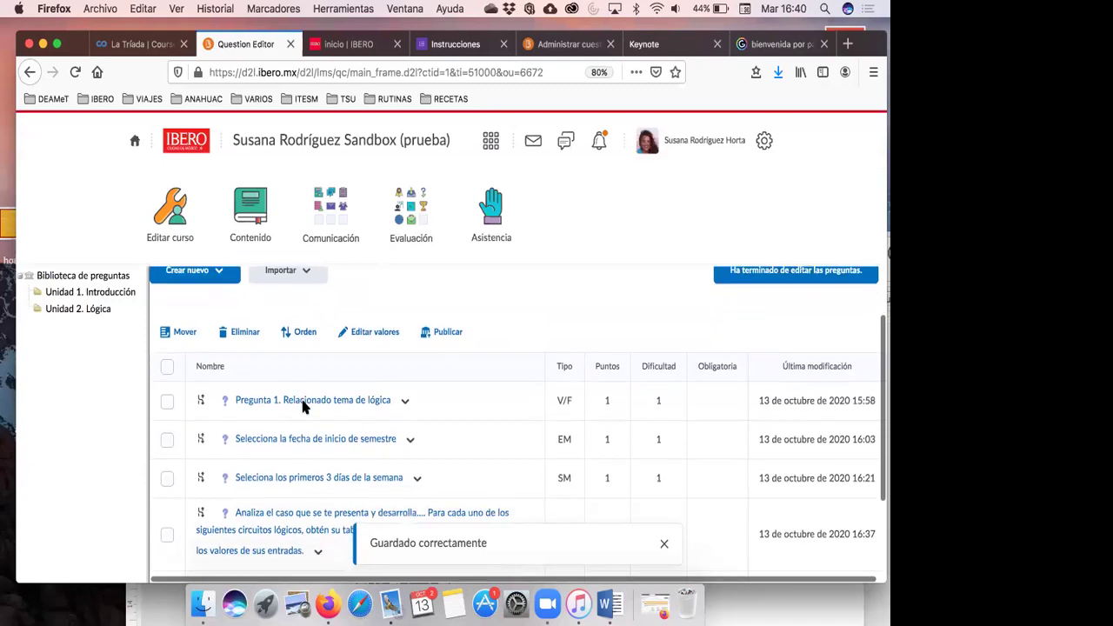
scroll(344, 365, "down", 1)
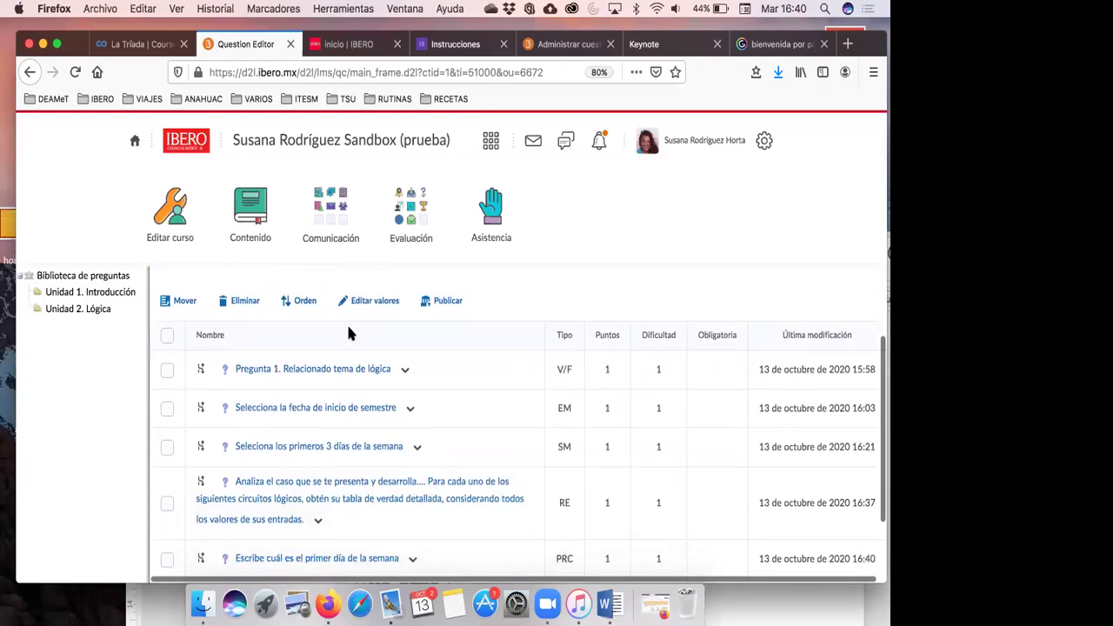
scroll(346, 322, "up", 3)
- Look through the question types that can be created in Unidad 1. Introducción without choosing one
left_click(209, 340)
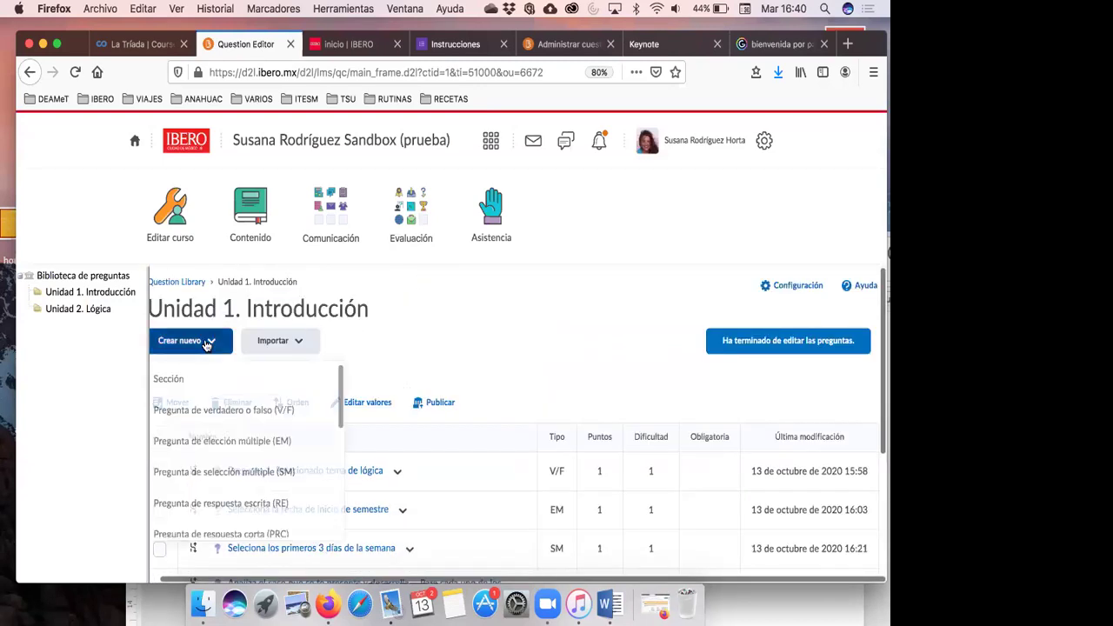
scroll(297, 472, "down", 3)
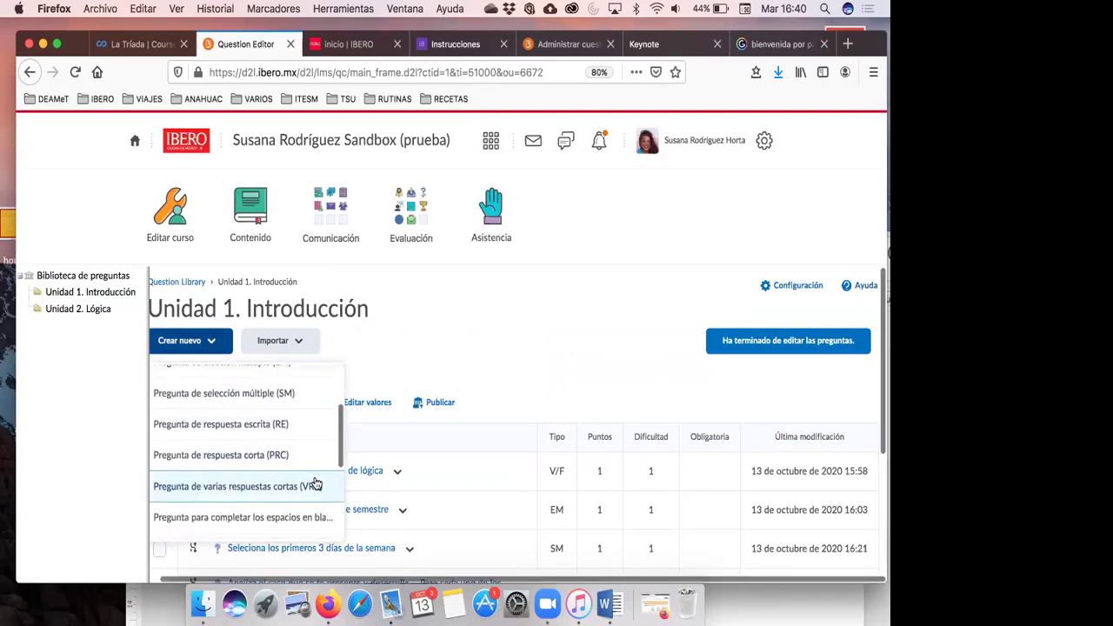
scroll(318, 472, "down", 1)
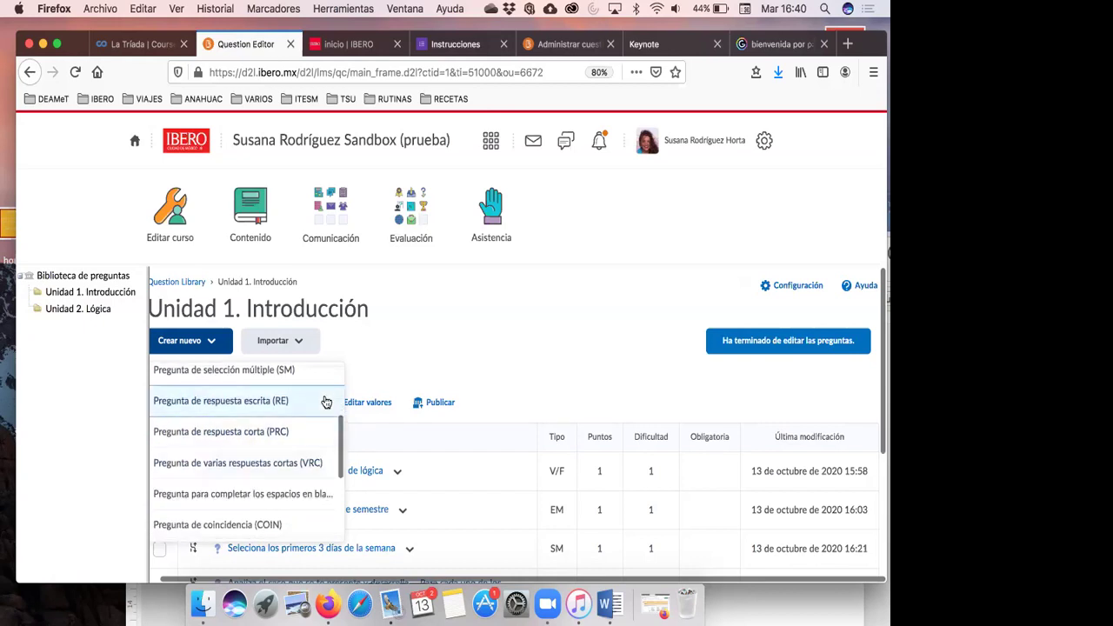
left_click(500, 307)
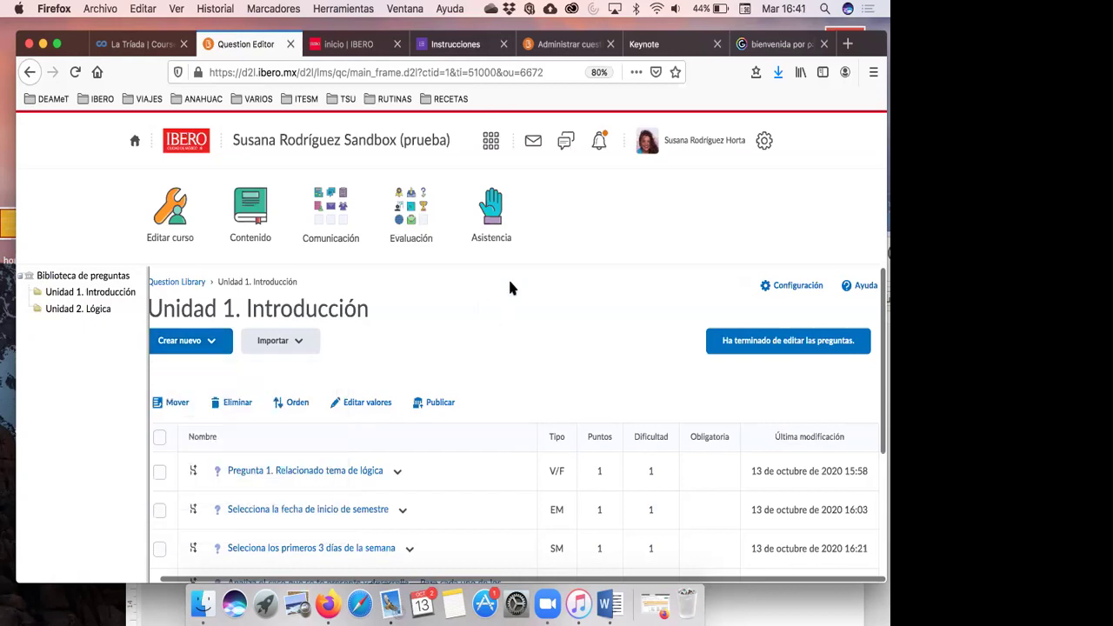
- Switch to the Centro Calificaciones sandbox course and open the question library from its quizzes
left_click(565, 44)
scroll(443, 341, "down", 2)
scroll(444, 341, "up", 2)
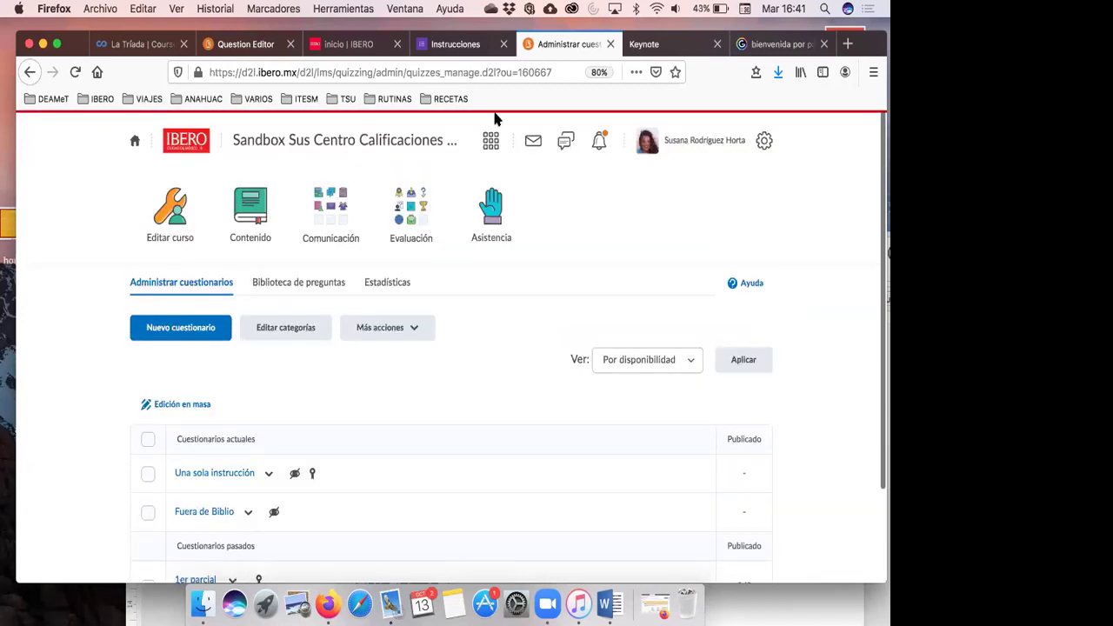
left_click(409, 223)
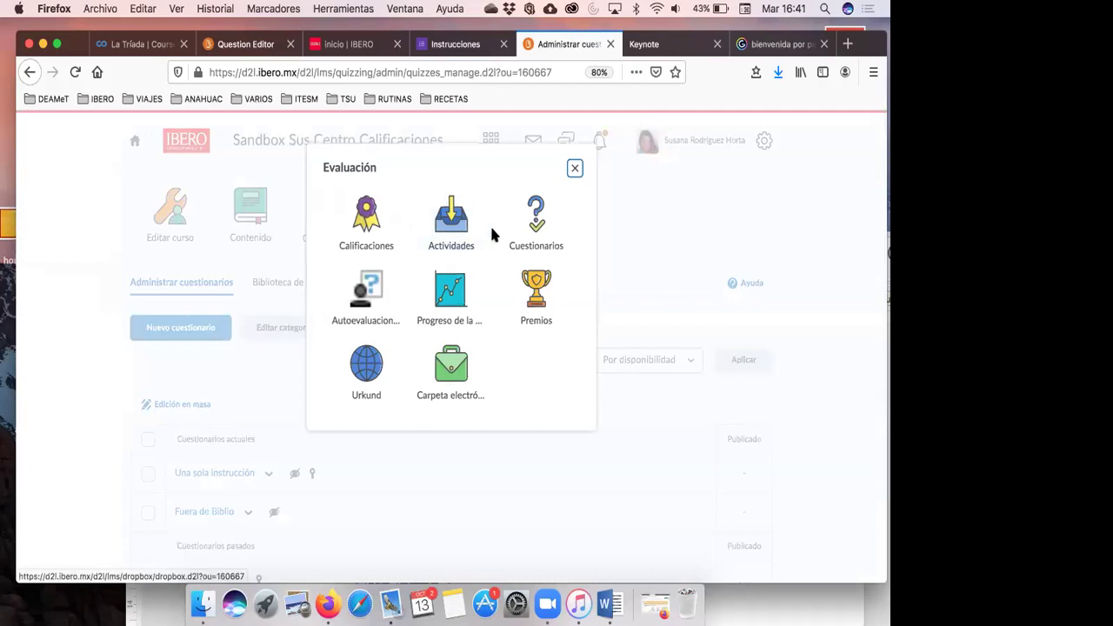
left_click(546, 228)
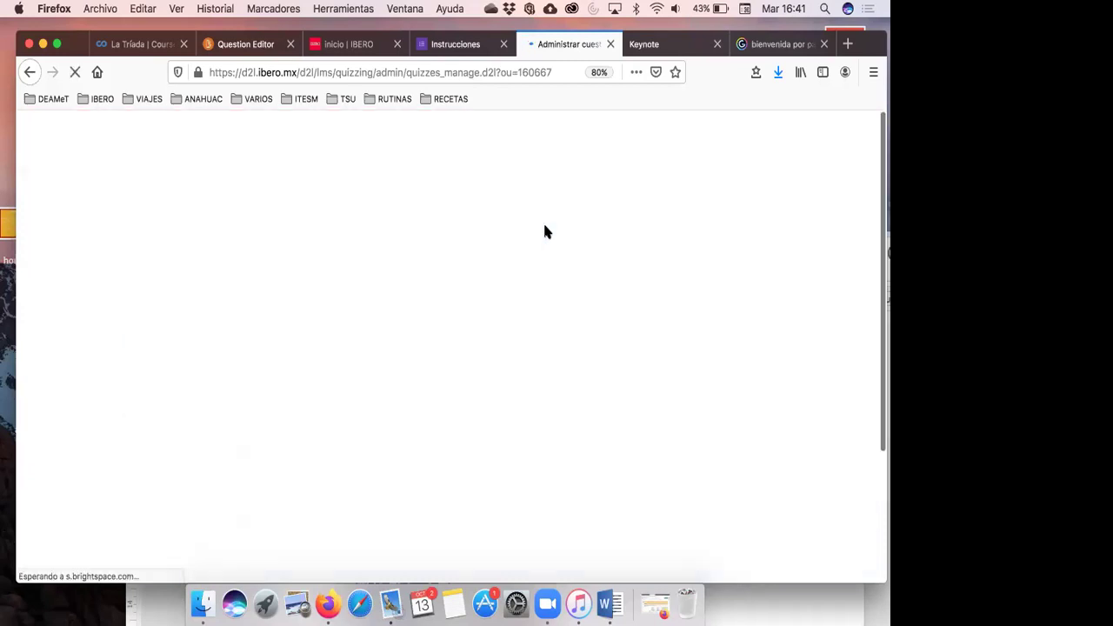
scroll(308, 318, "down", 3)
scroll(308, 318, "up", 3)
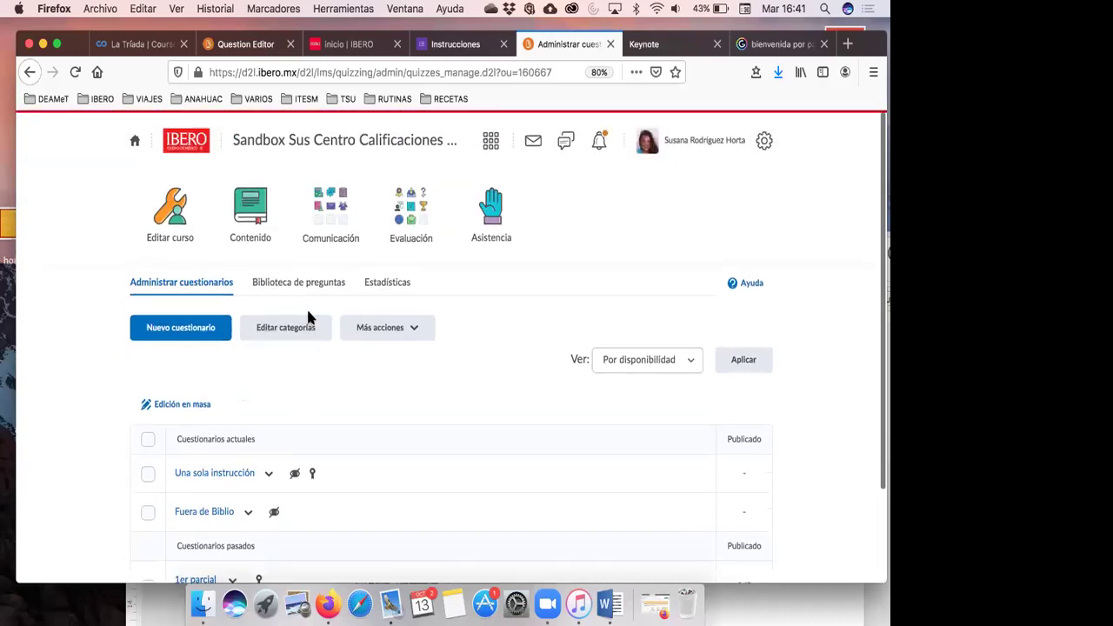
left_click(310, 290)
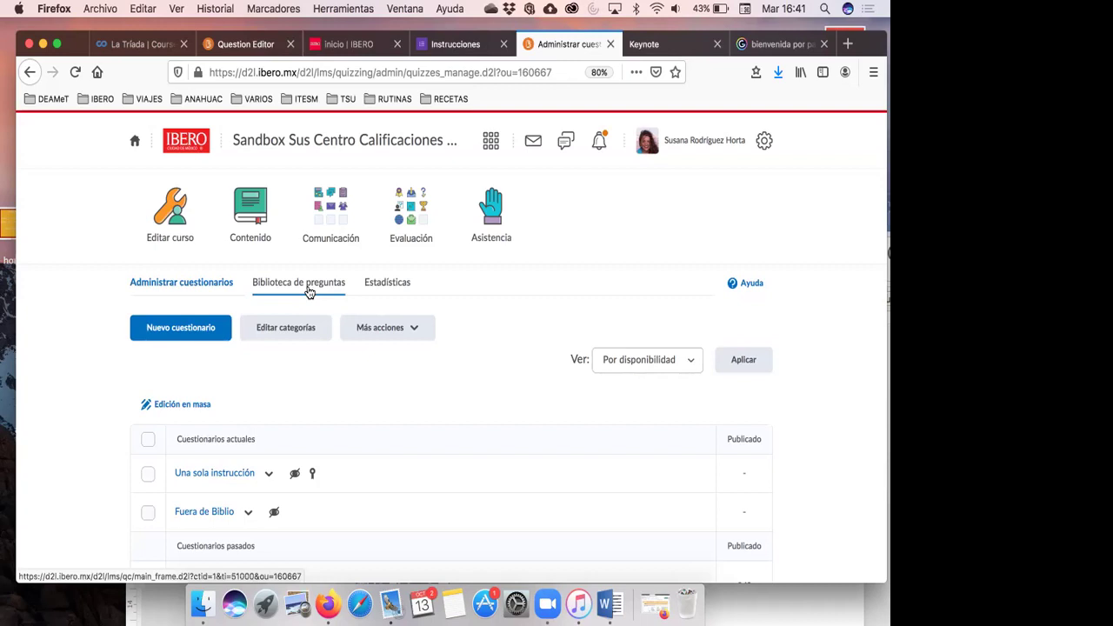
left_click(309, 292)
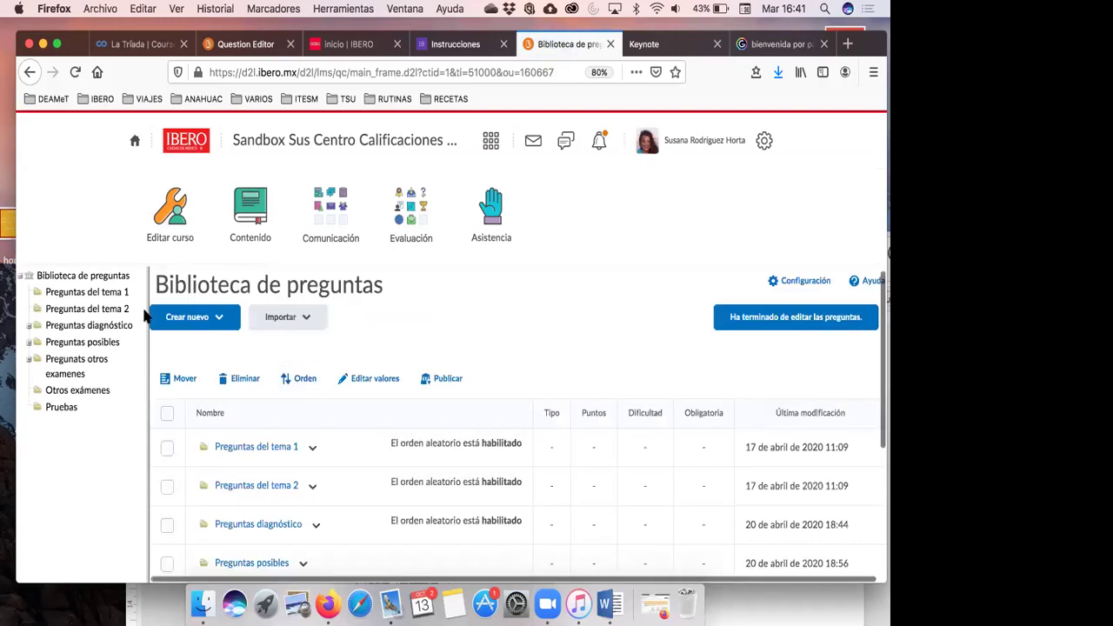
- Review the questions in the Preguntas del tema 2 section
left_click(124, 309)
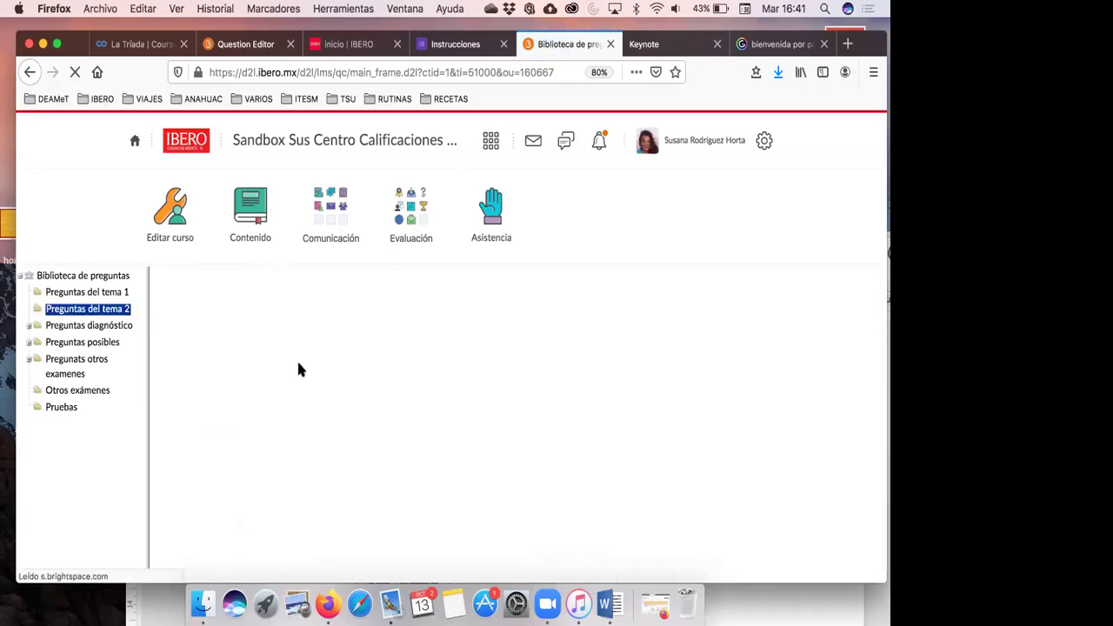
scroll(298, 369, "down", 4)
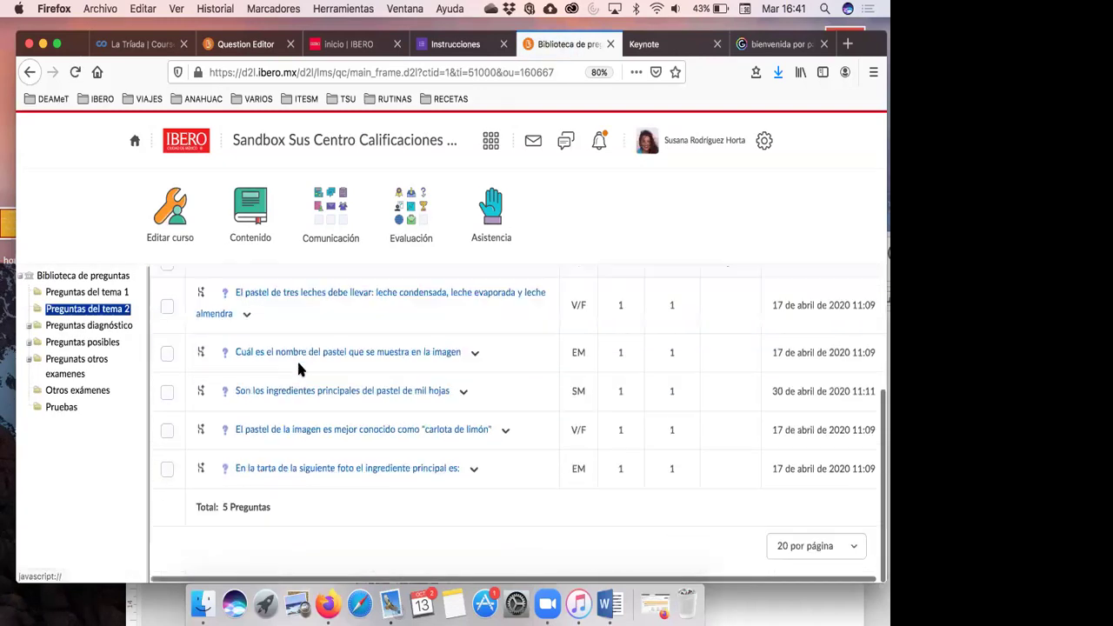
scroll(299, 369, "up", 2)
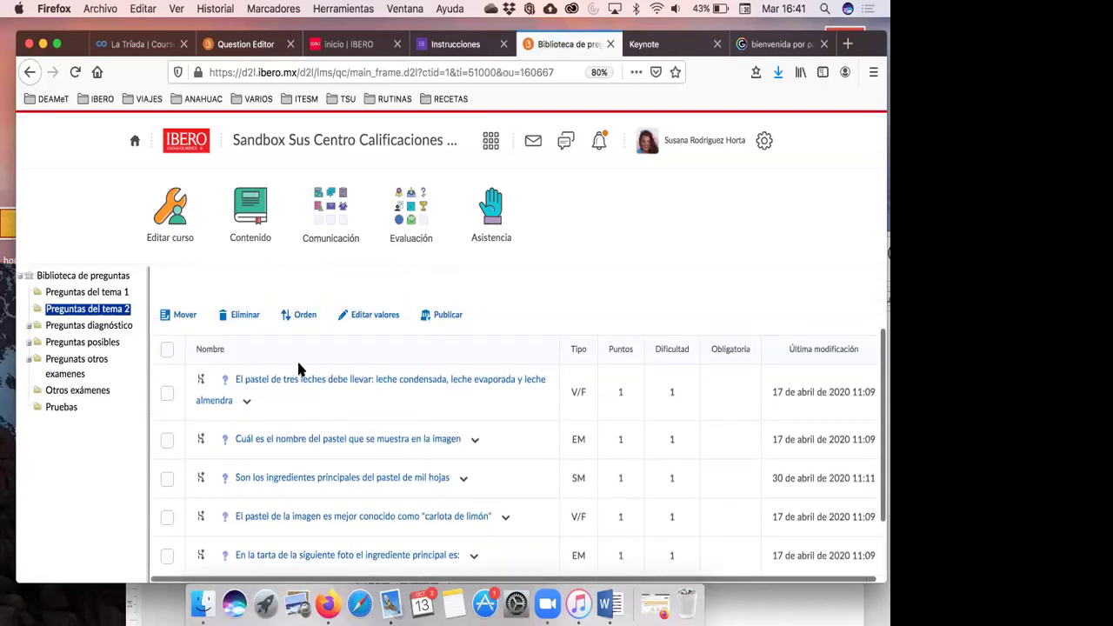
- Open the VRC question about the pizza's 4 main ingredients from Preguntas del tema 1 for editing
left_click(111, 293)
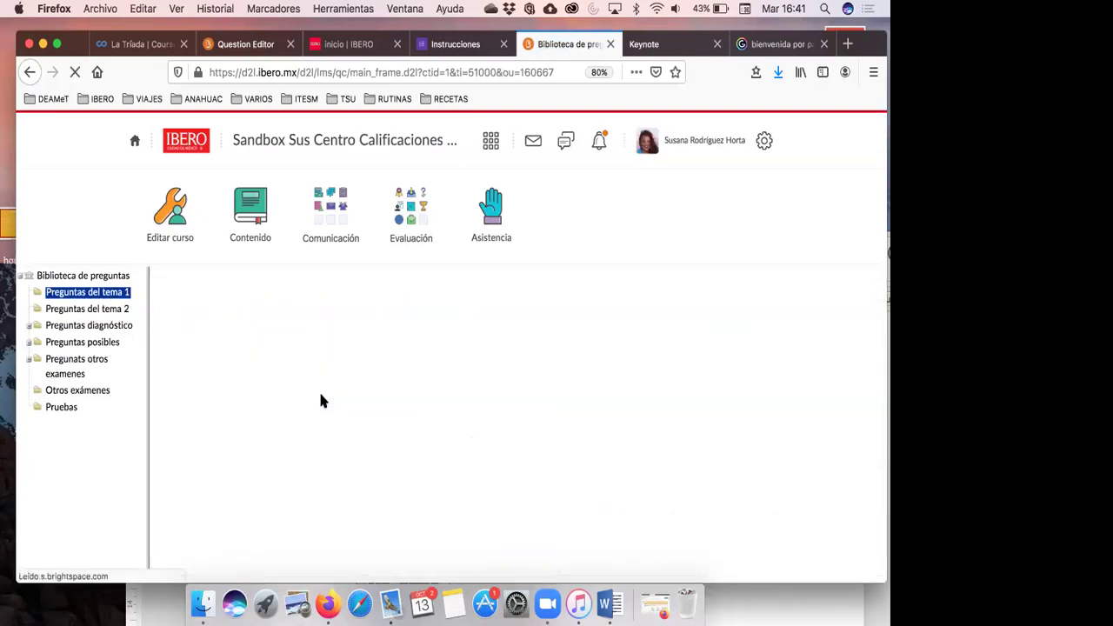
scroll(322, 402, "down", 6)
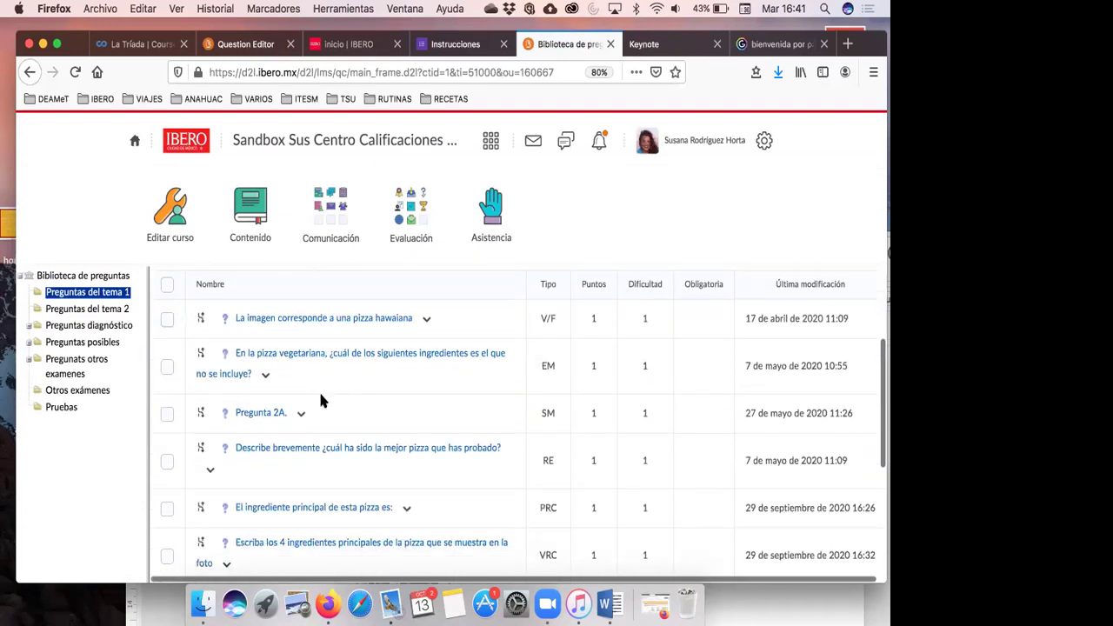
left_click(228, 457)
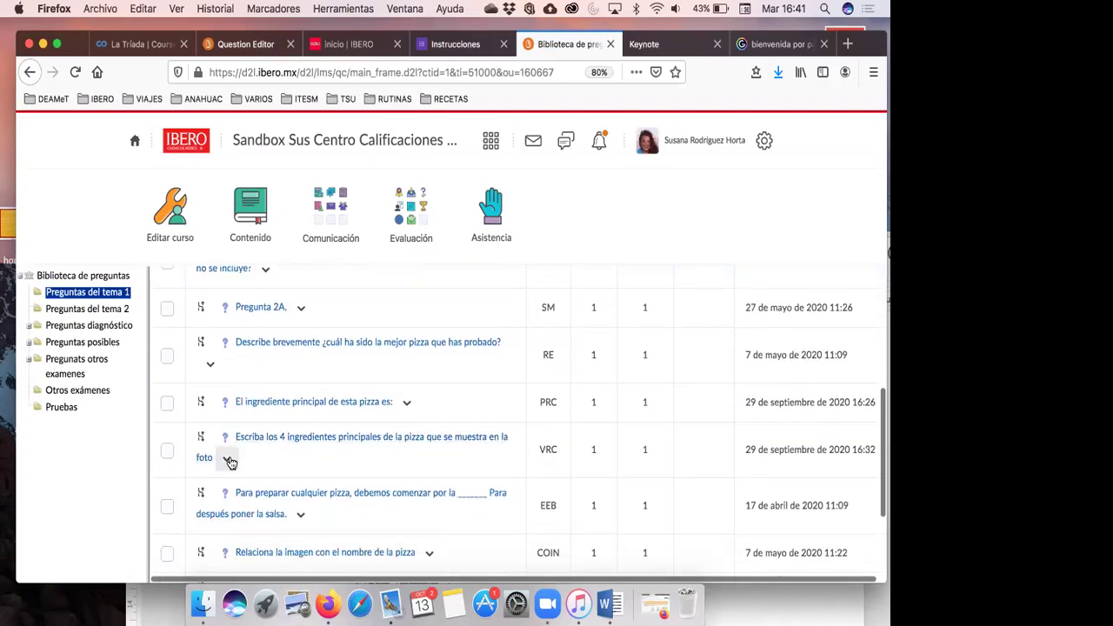
left_click(249, 362)
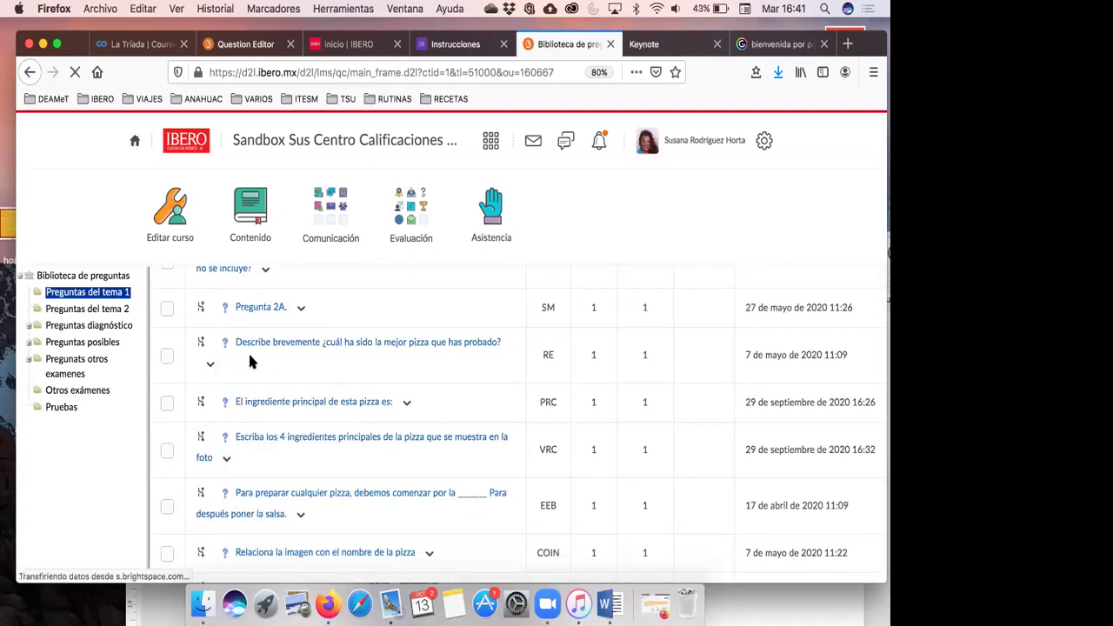
- Examine the question's text, its embedded pizza photo and the input box options
scroll(284, 347, "down", 2)
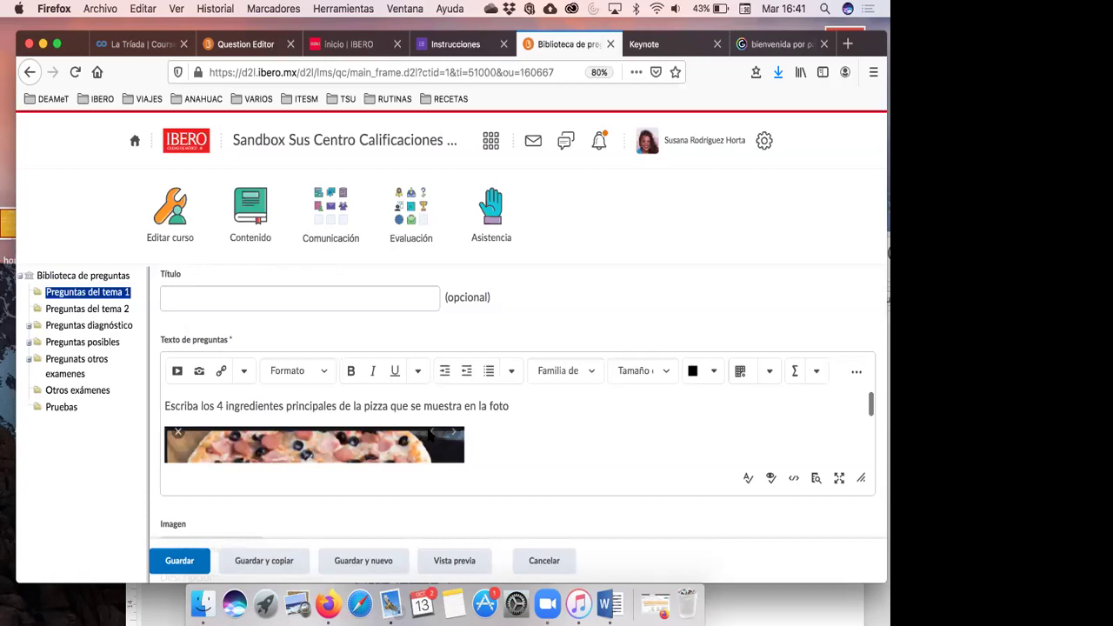
scroll(490, 431, "down", 2)
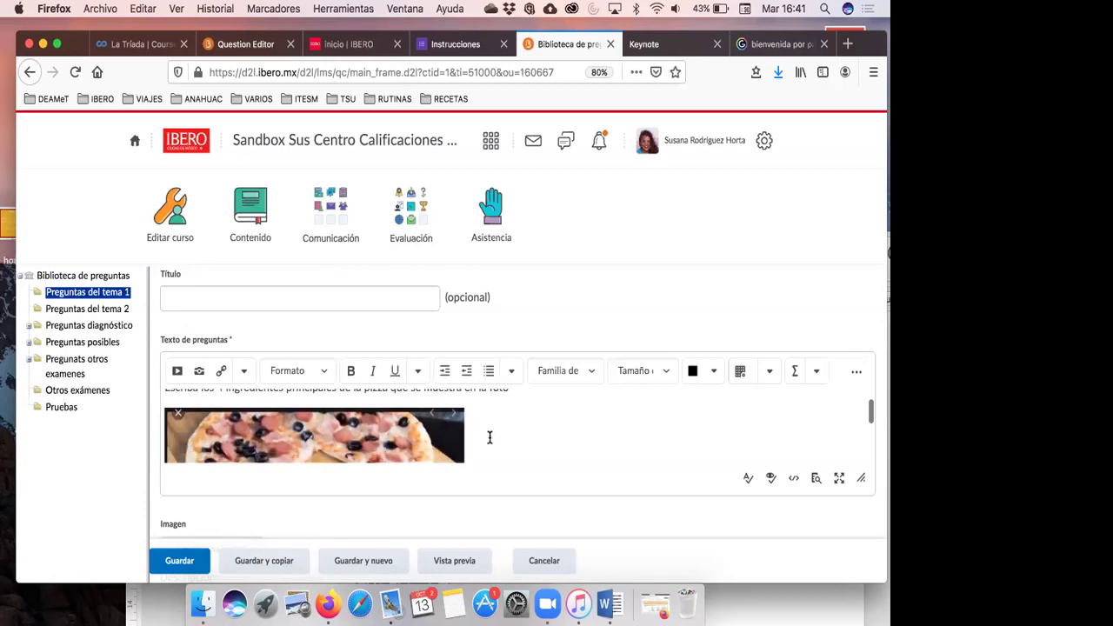
scroll(490, 435, "up", 1)
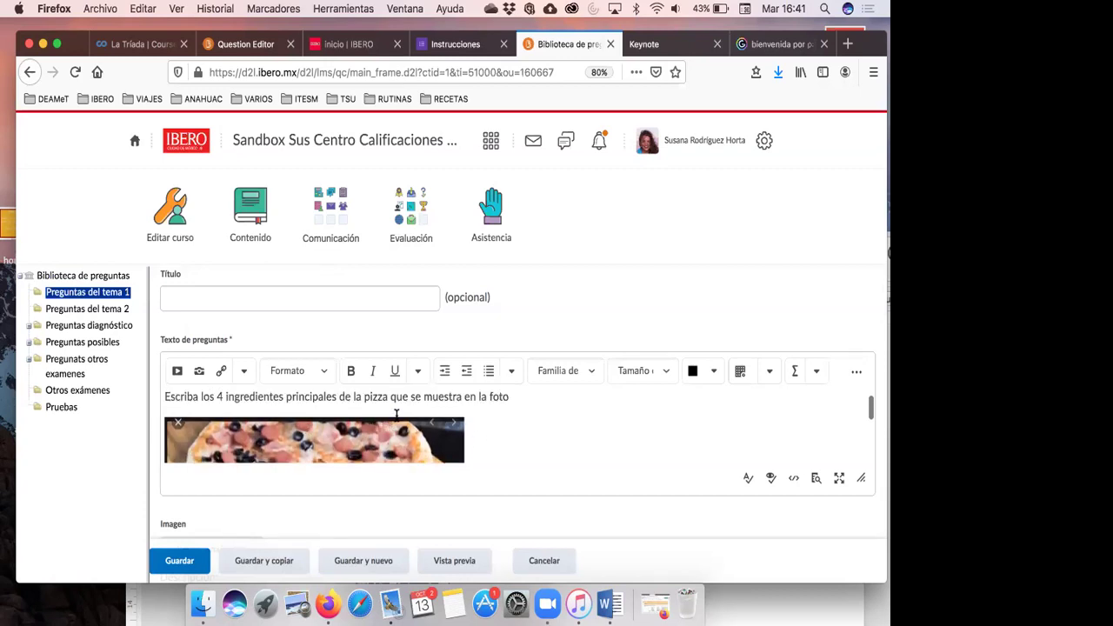
scroll(457, 423, "down", 3)
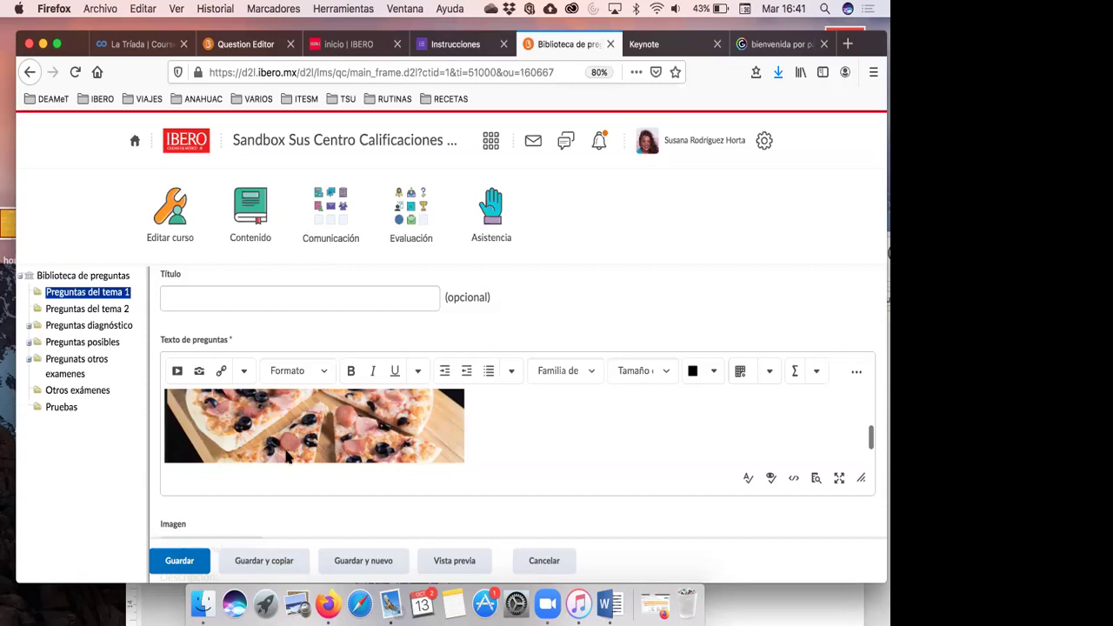
scroll(426, 416, "down", 1)
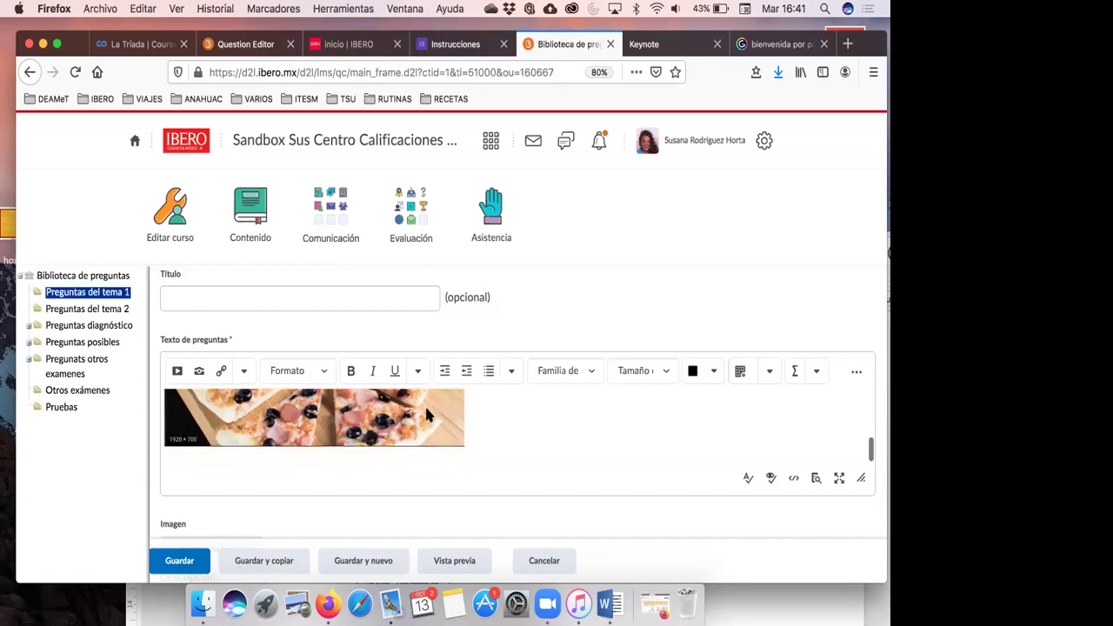
scroll(426, 416, "down", 5)
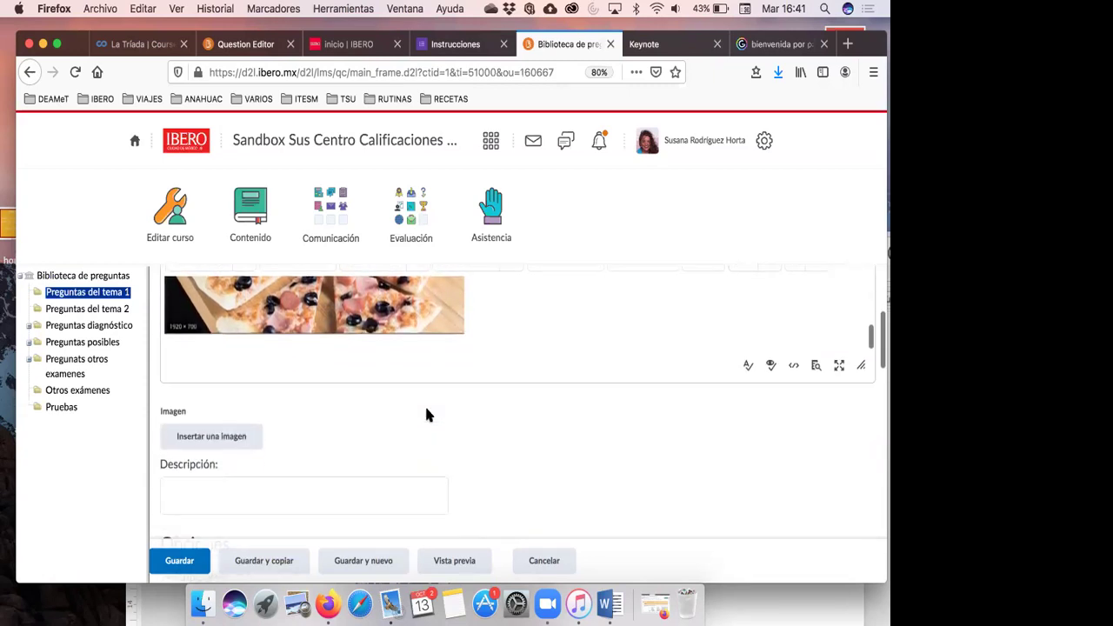
scroll(420, 343, "up", 3)
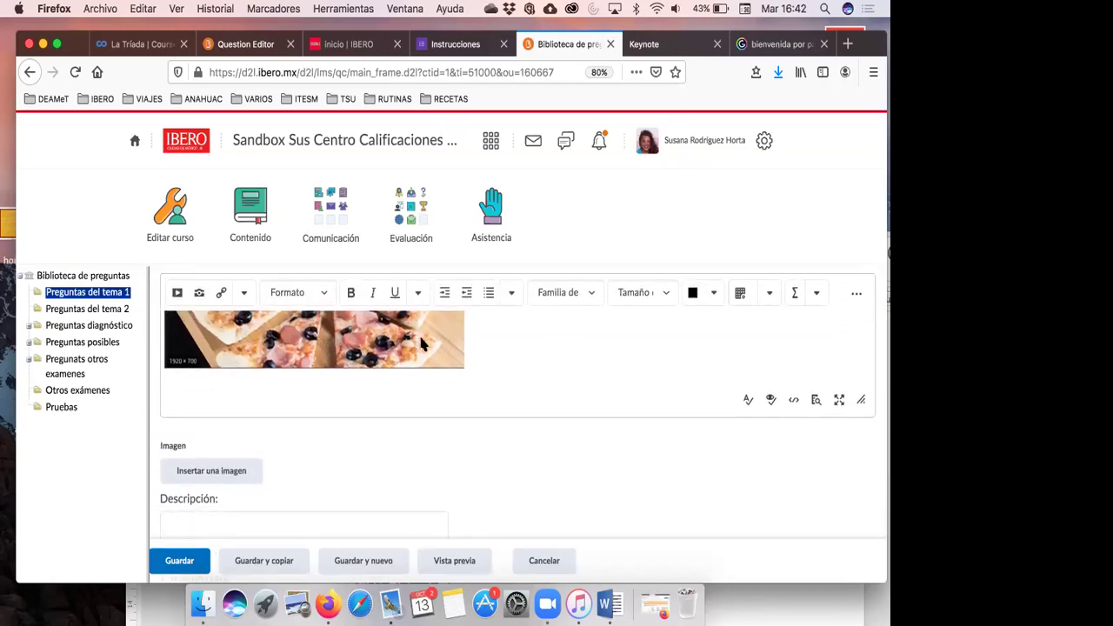
scroll(420, 339, "down", 7)
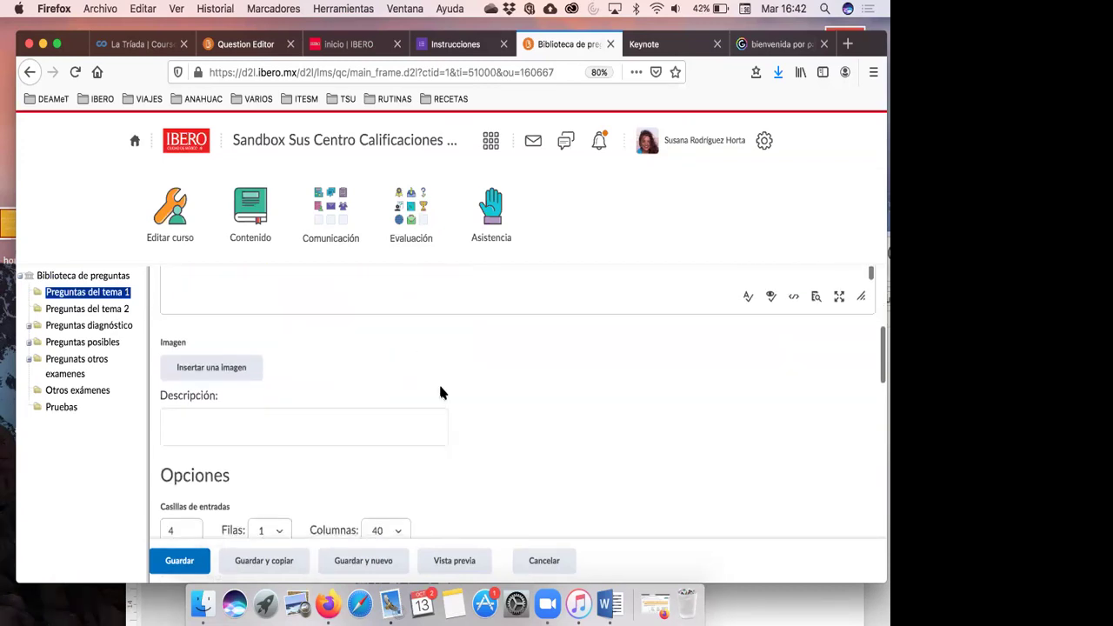
scroll(474, 402, "down", 5)
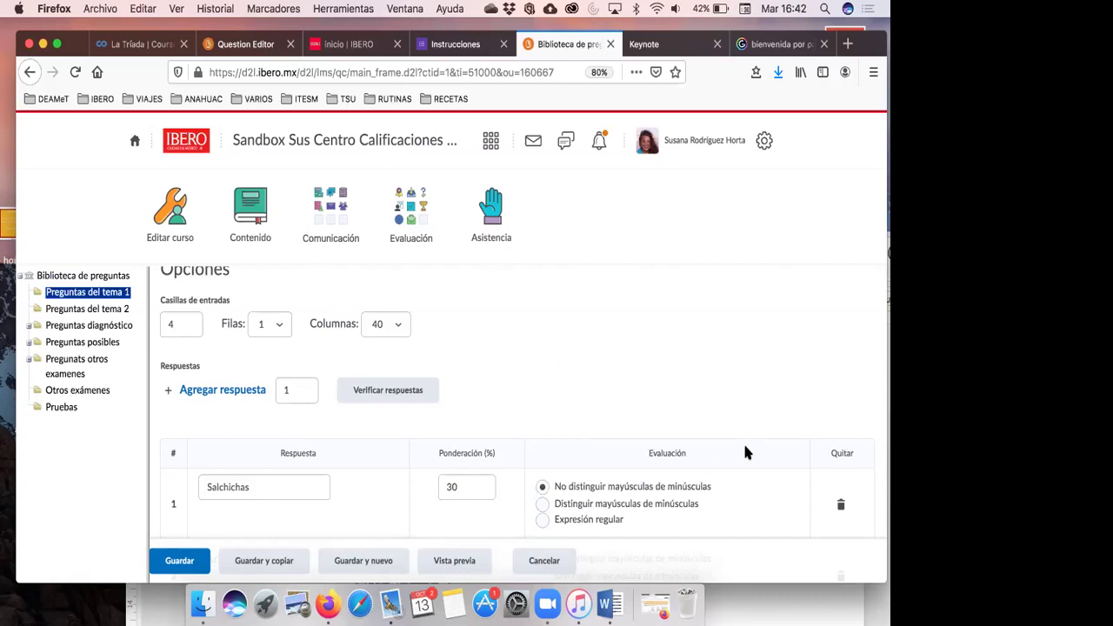
scroll(714, 387, "up", 10)
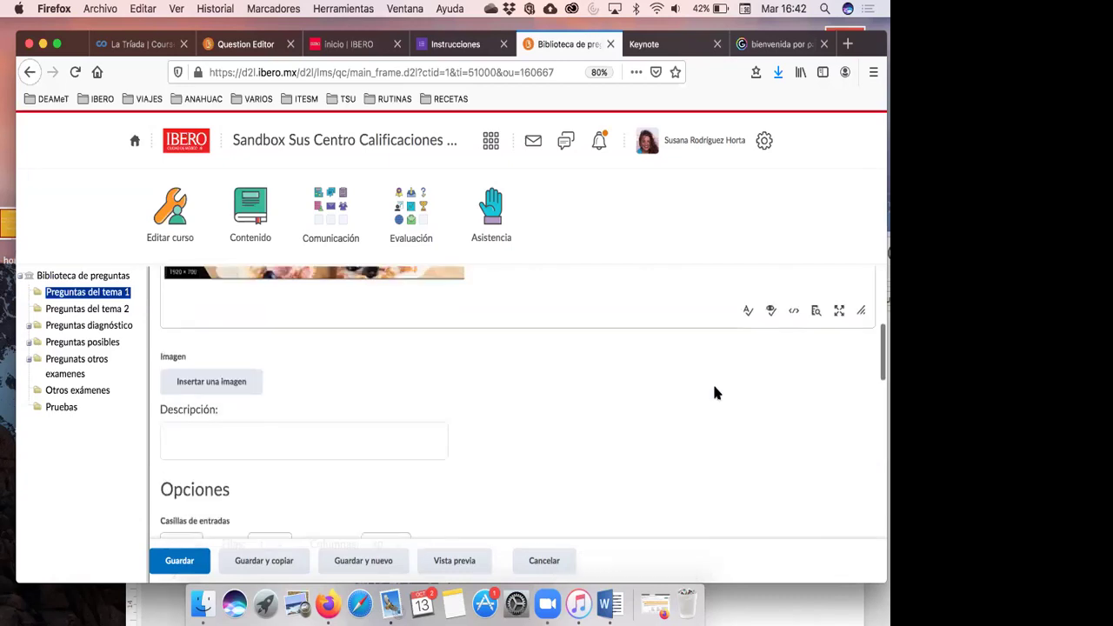
scroll(534, 400, "up", 3)
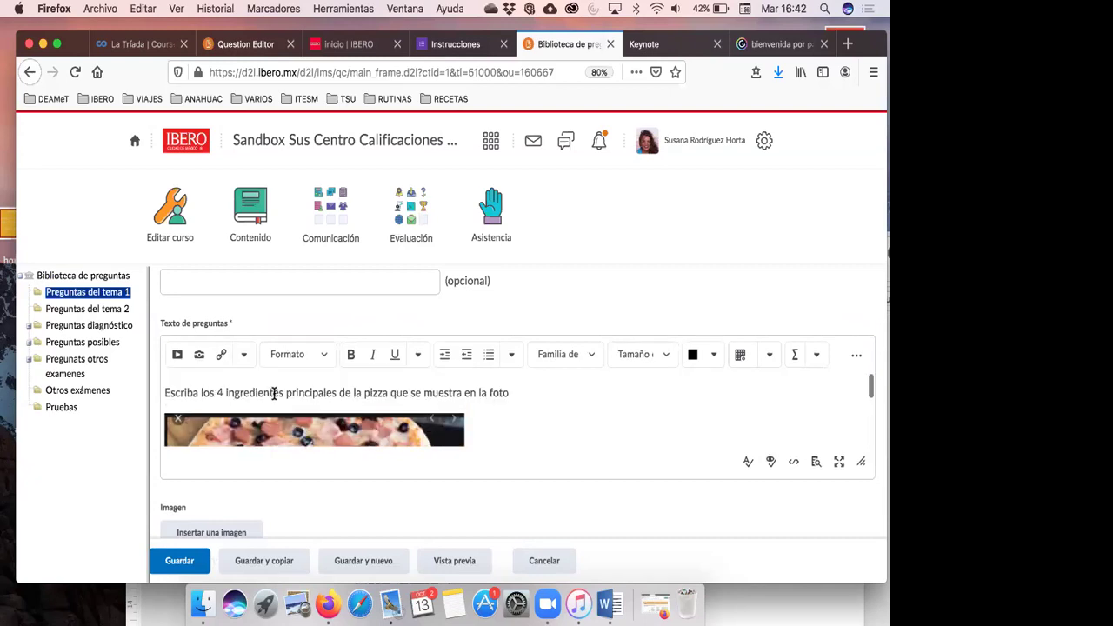
- Examine the question's accepted answers with their weights, evaluation options and removal controls
scroll(444, 396, "down", 5)
scroll(443, 400, "down", 5)
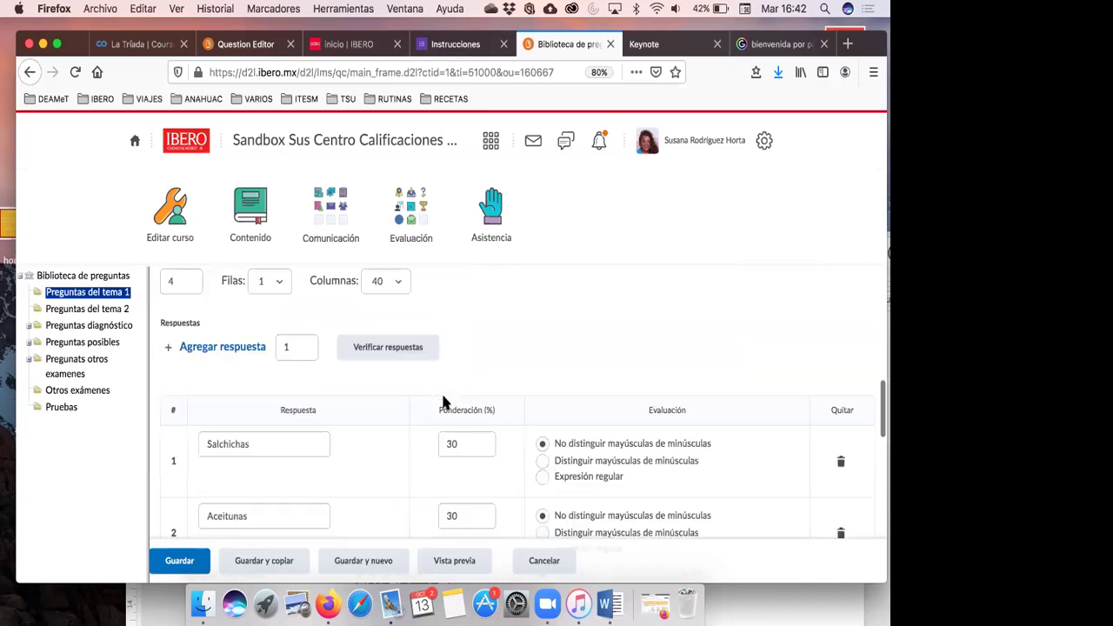
scroll(186, 308, "up", 1)
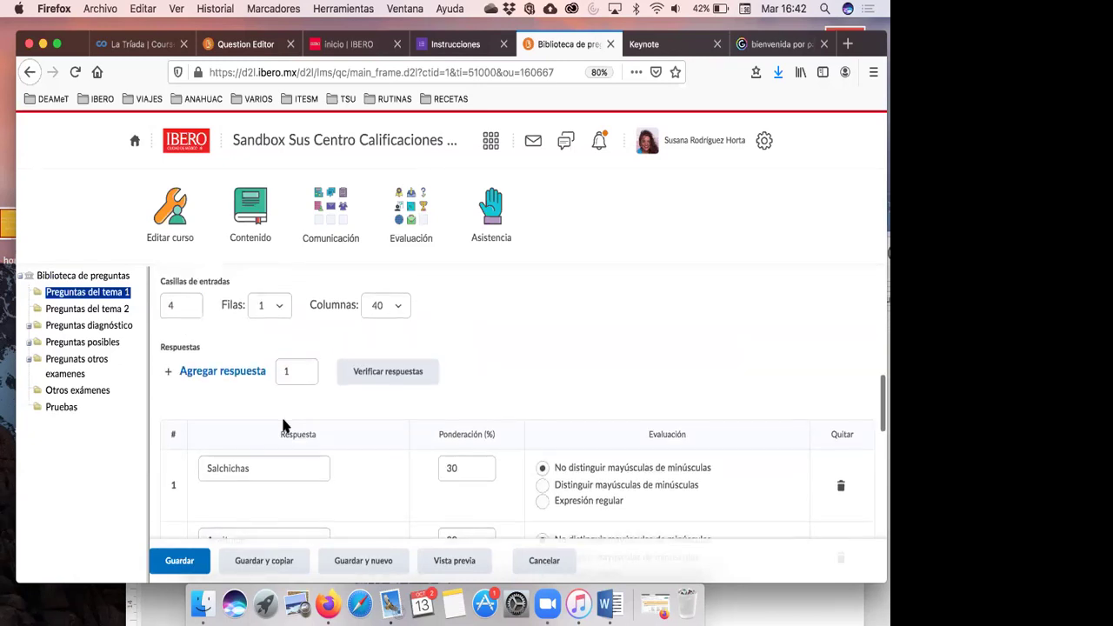
scroll(287, 457, "down", 3)
scroll(286, 457, "down", 2)
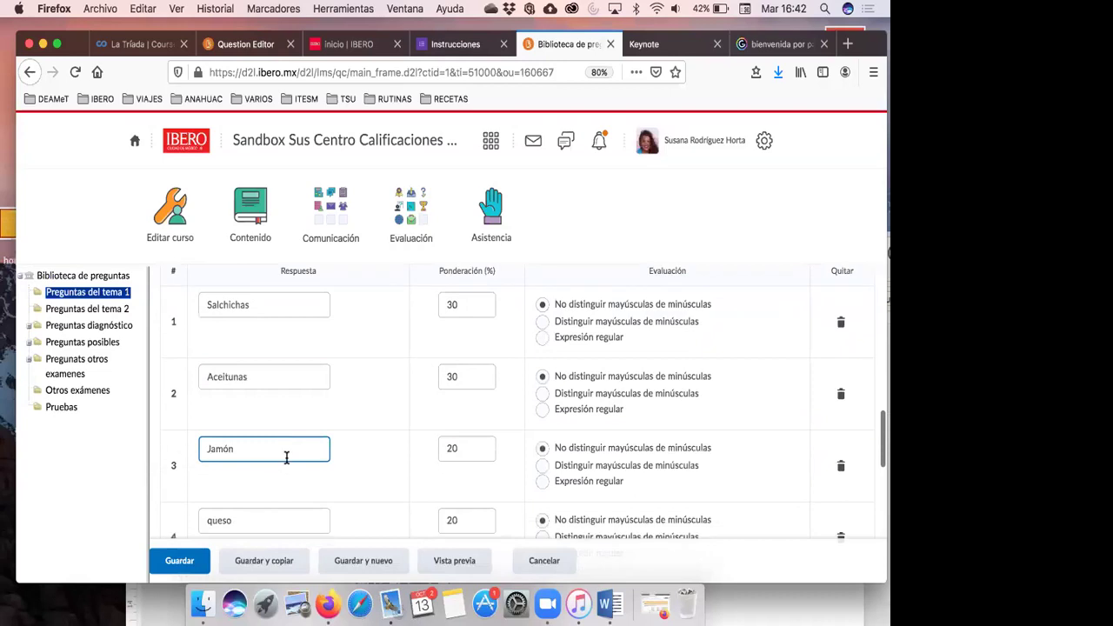
scroll(284, 452, "up", 3)
scroll(283, 452, "up", 2)
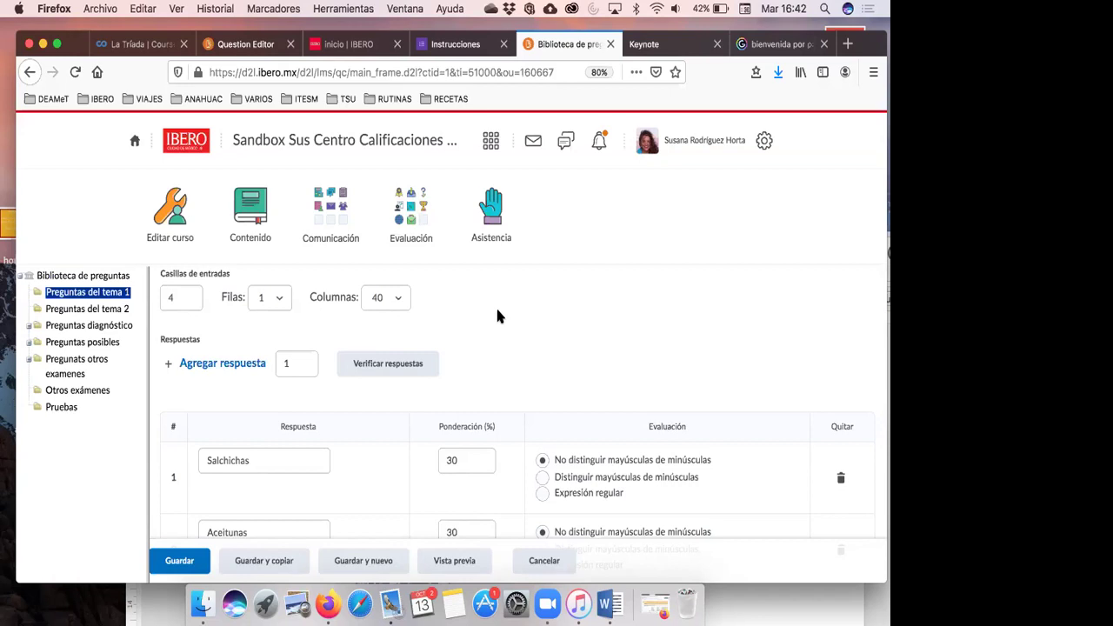
left_click(246, 458)
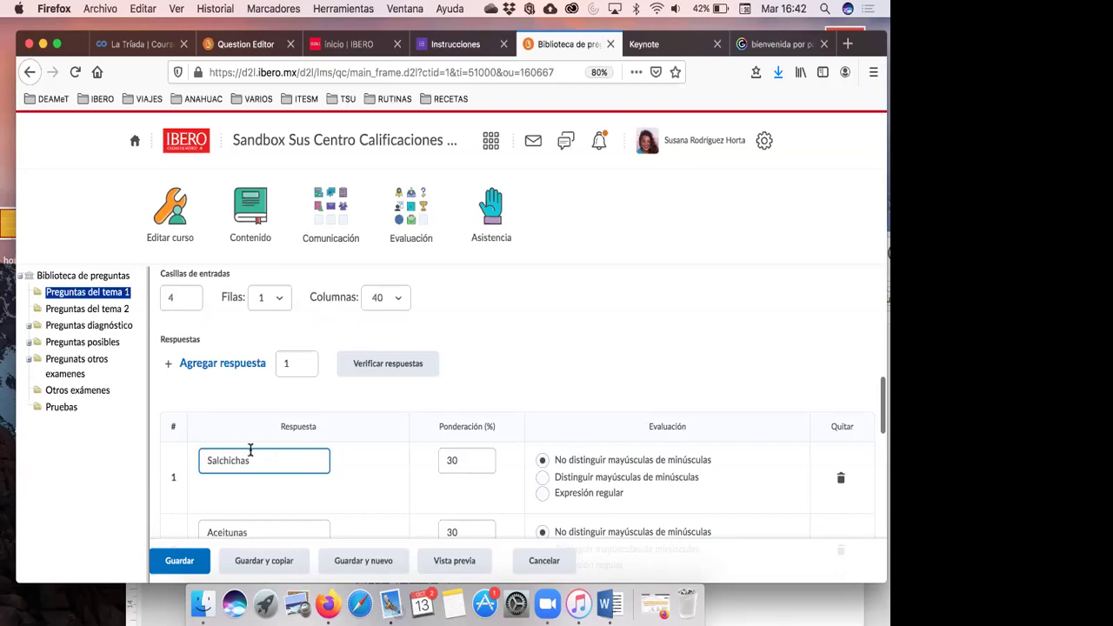
left_click(492, 383)
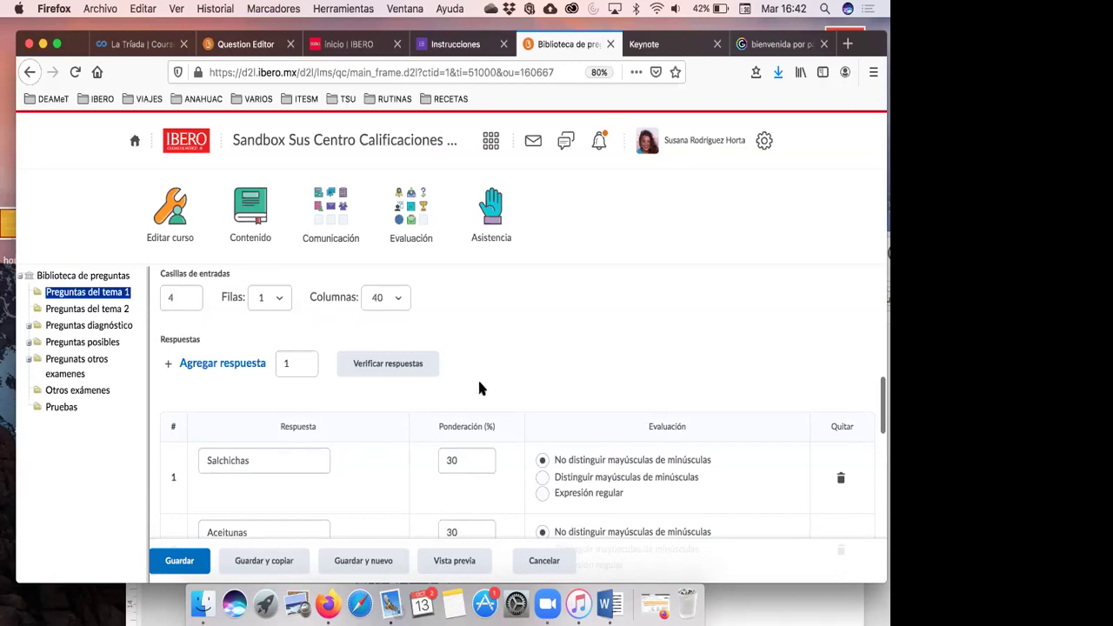
scroll(526, 302, "down", 1)
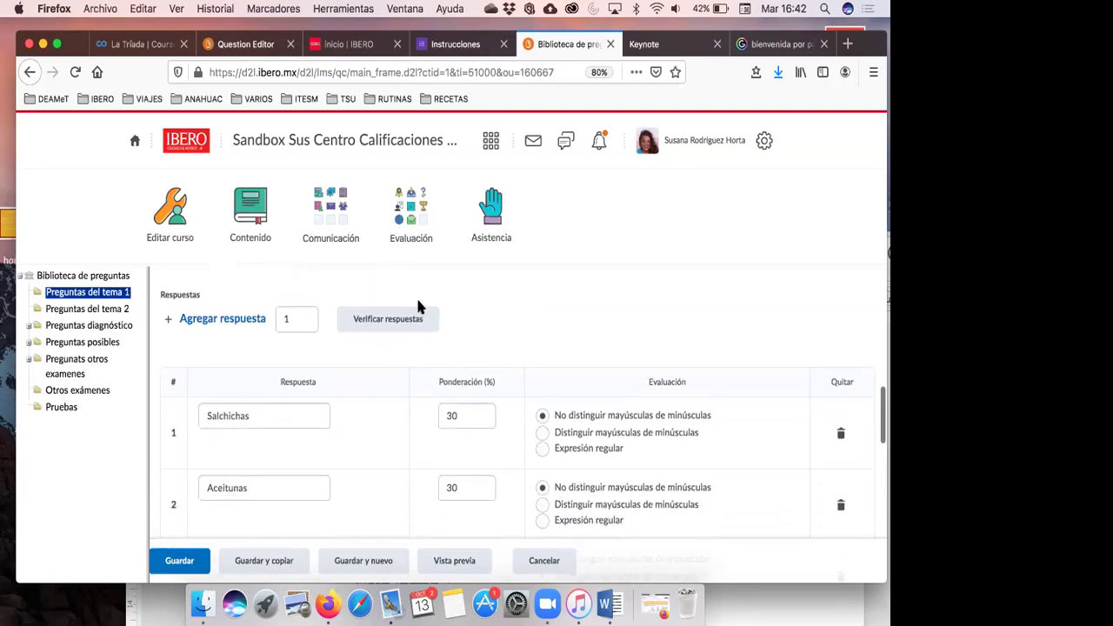
scroll(341, 398, "down", 3)
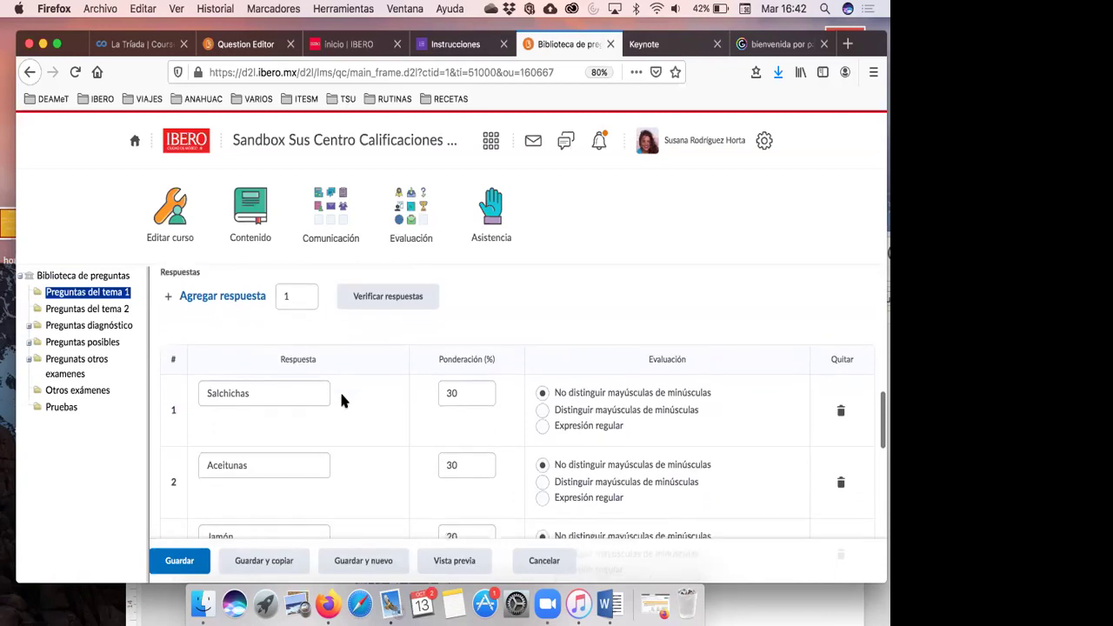
scroll(342, 398, "down", 3)
scroll(342, 398, "up", 4)
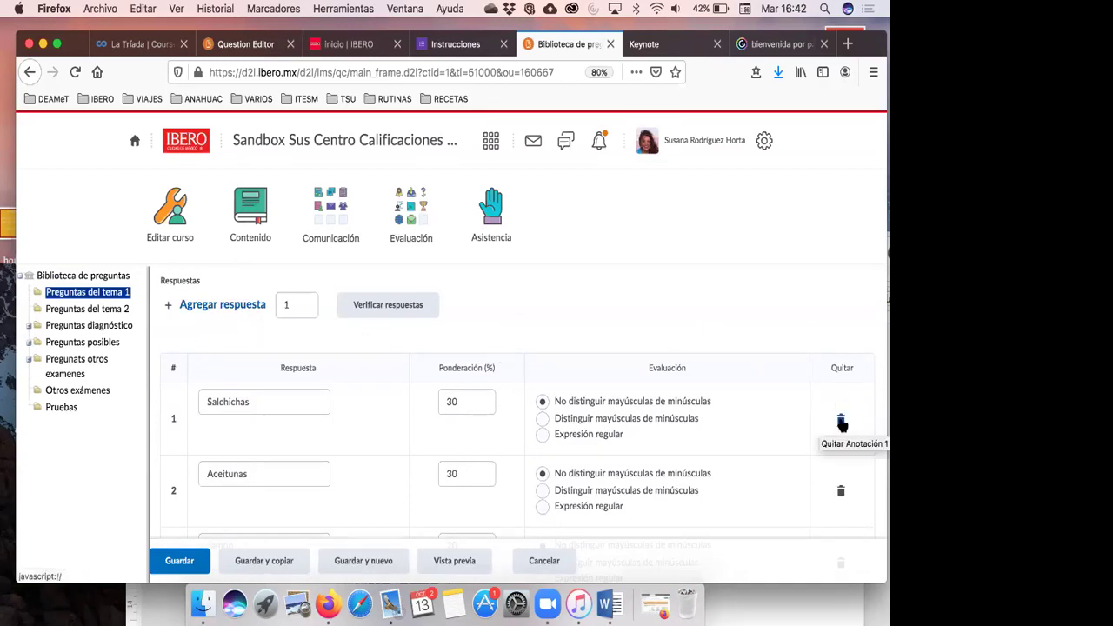
- Set the weight of the Salchichas answer to 25%
scroll(537, 347, "down", 3)
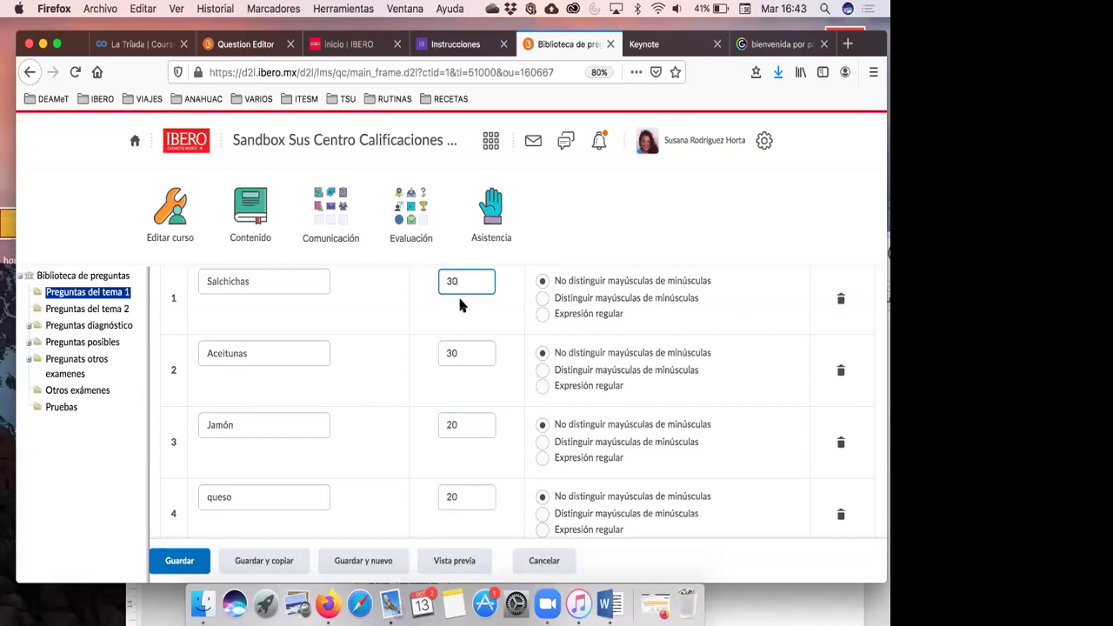
left_click_drag(461, 280, 442, 280)
type("25")
left_click(464, 354)
left_click_drag(463, 355, 436, 356)
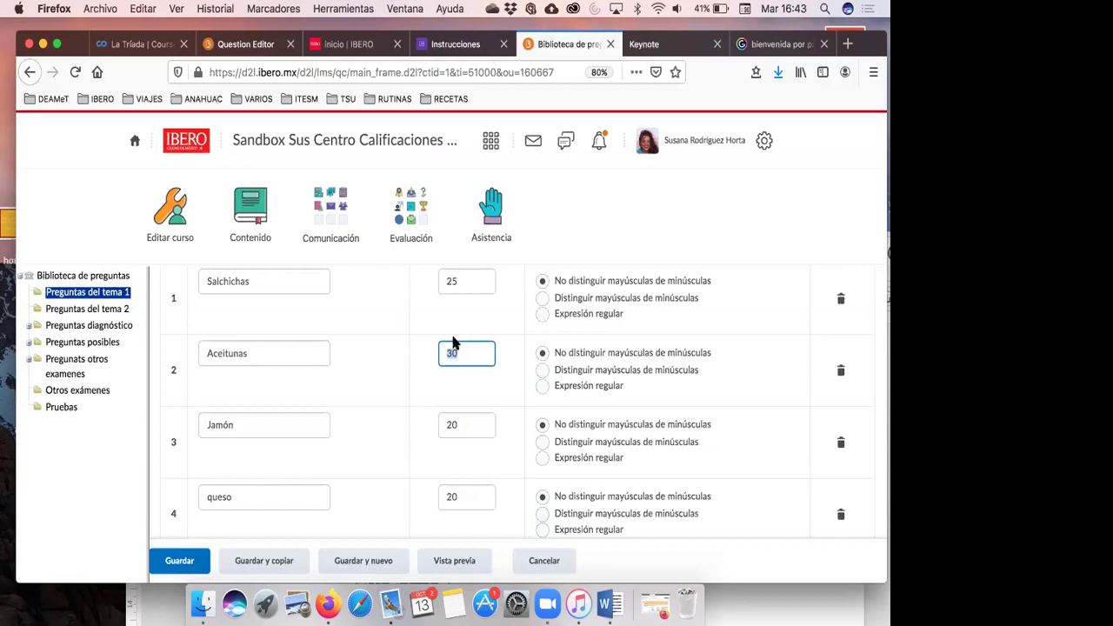
- Set the answer weights to 20% for Salchichas, 15% for Aceitunas, 35% for Jamón and 25% for queso
left_click(464, 283)
left_click_drag(463, 283, 439, 285)
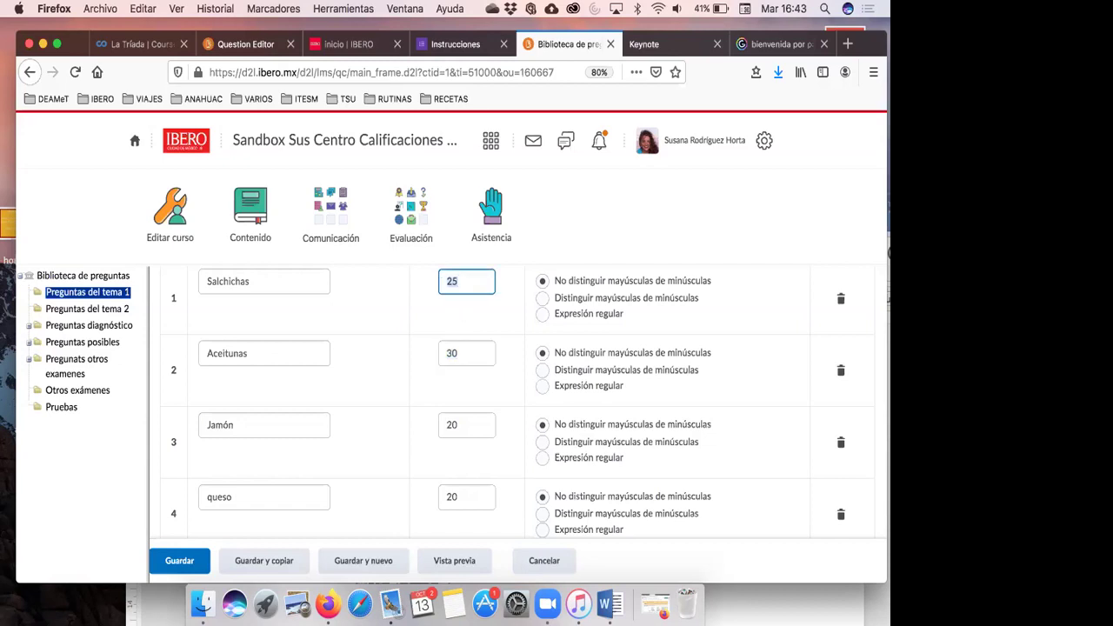
left_click(470, 353)
left_click_drag(469, 353, 417, 350)
type("15")
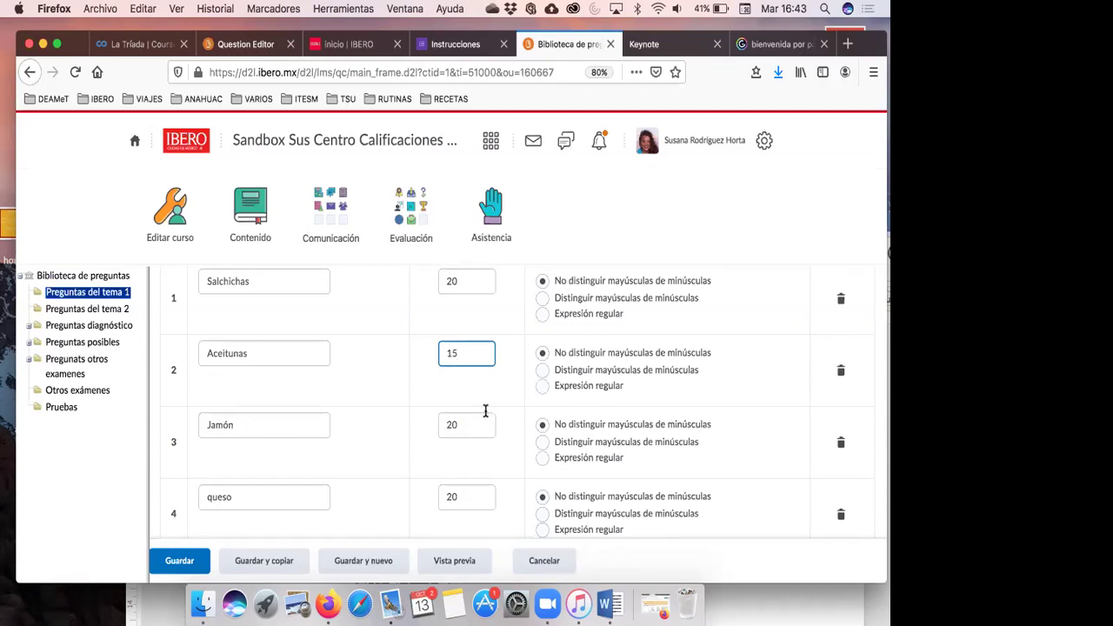
left_click_drag(474, 426, 446, 425)
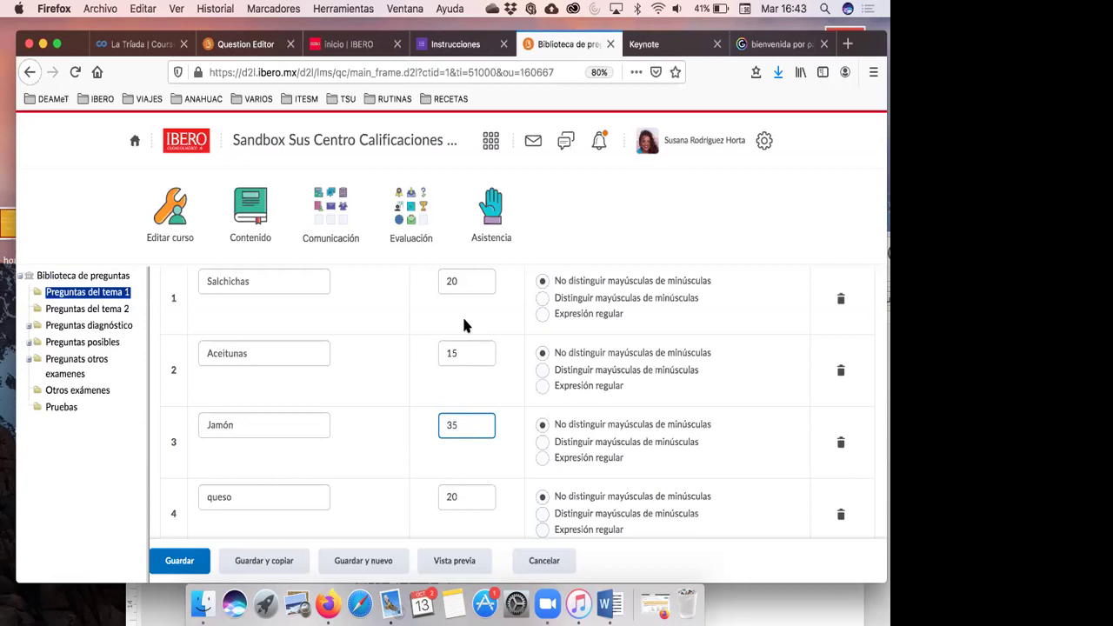
left_click(466, 496)
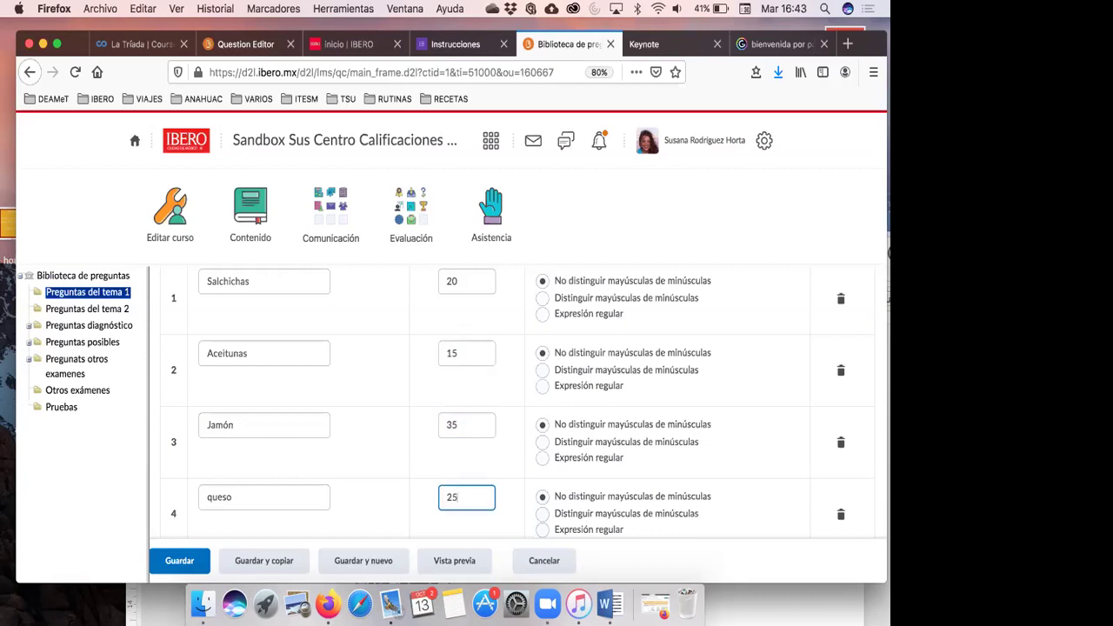
- Preview the pizza ingredients question and examine its text, photo and answer boxes as they appear to the person answering
scroll(576, 444, "down", 1)
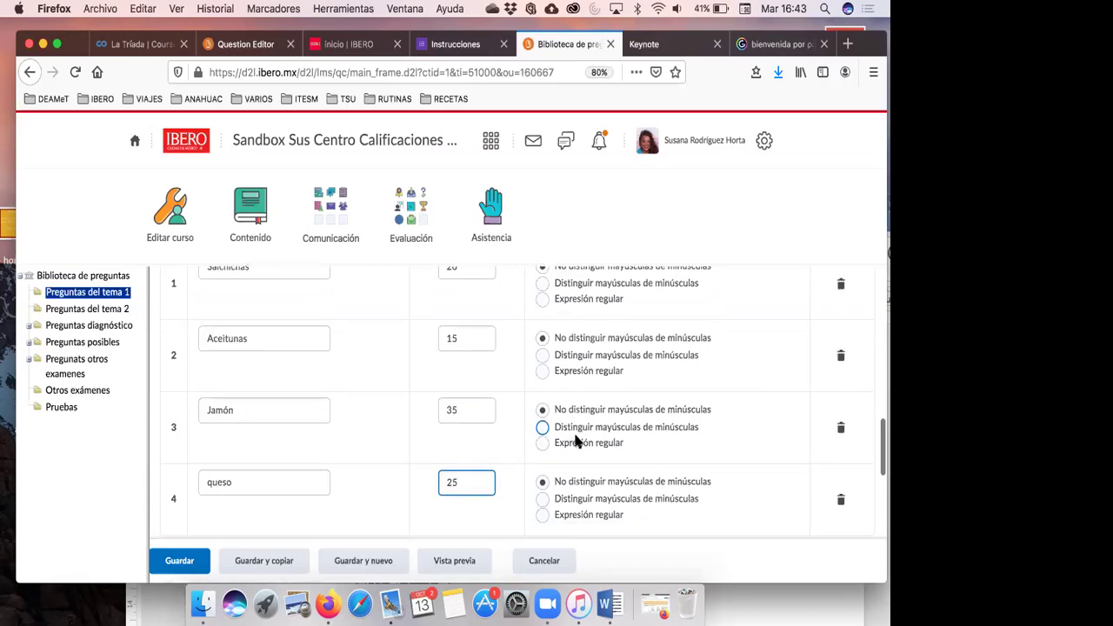
scroll(308, 390, "up", 3)
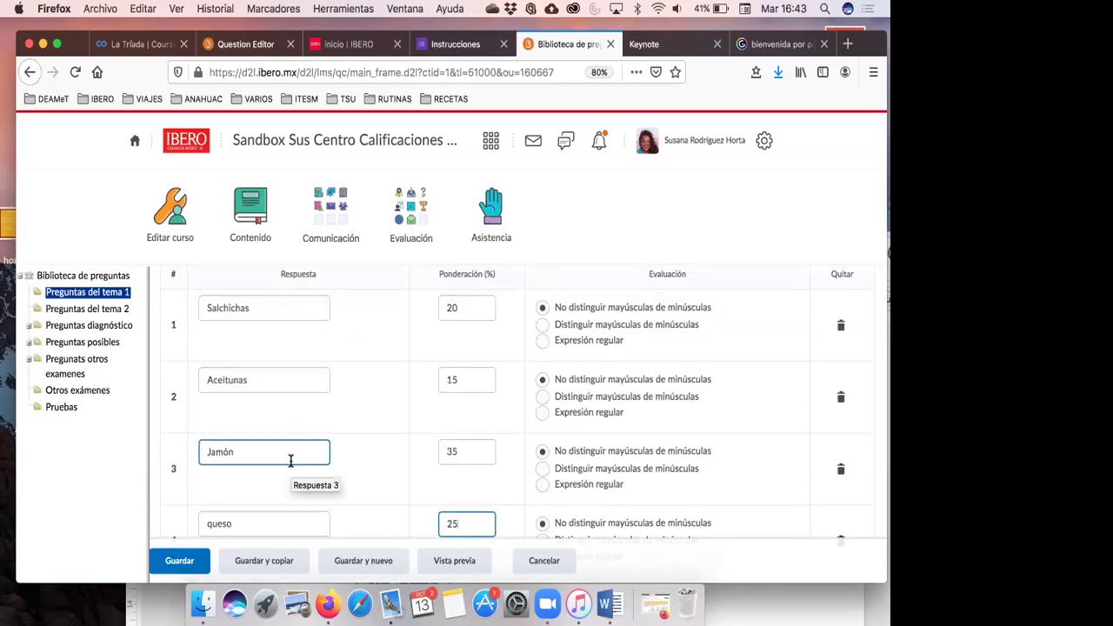
scroll(290, 461, "down", 4)
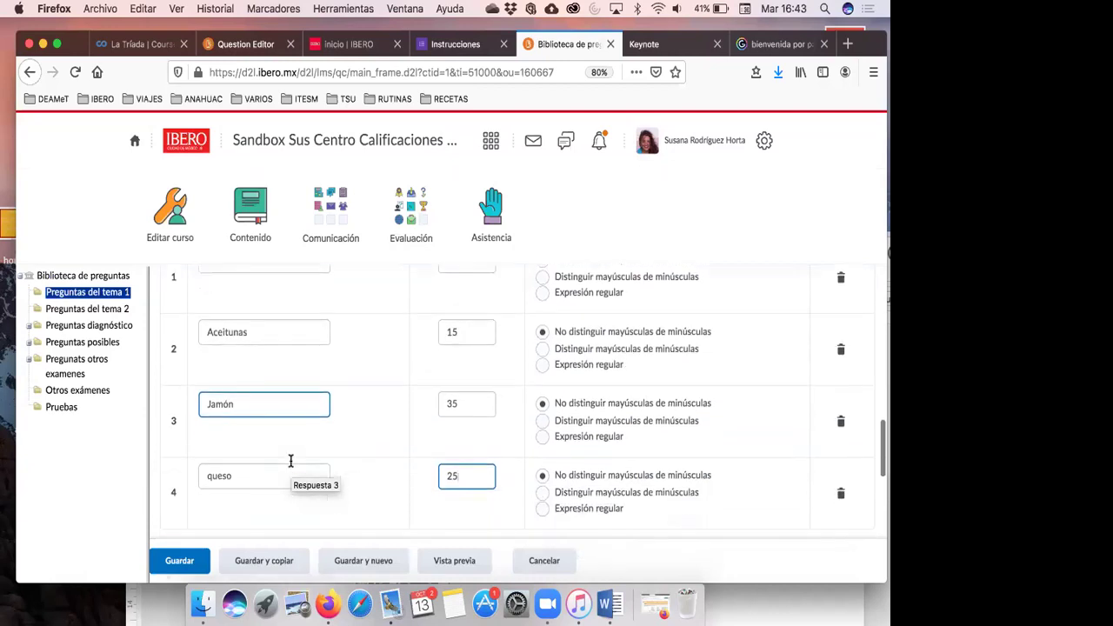
scroll(290, 465, "down", 5)
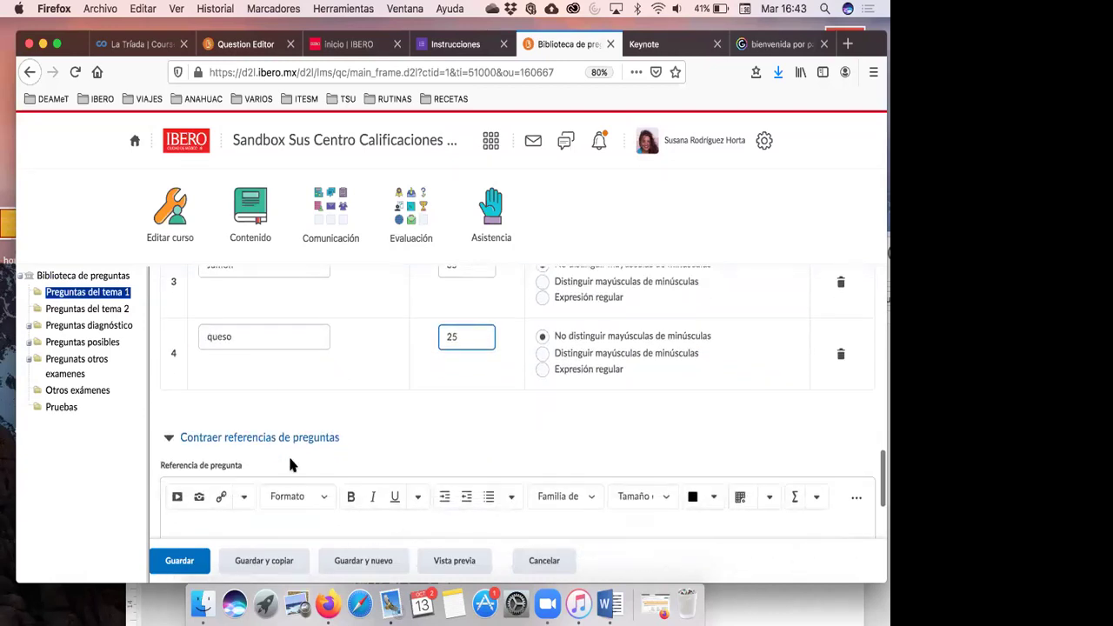
scroll(290, 465, "down", 7)
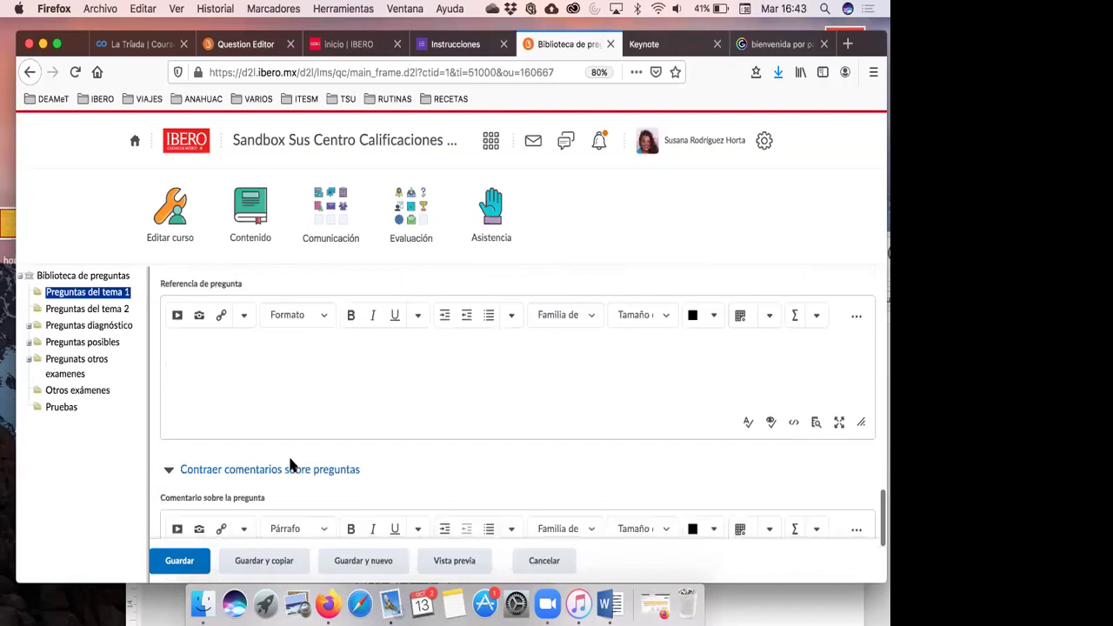
left_click(451, 563)
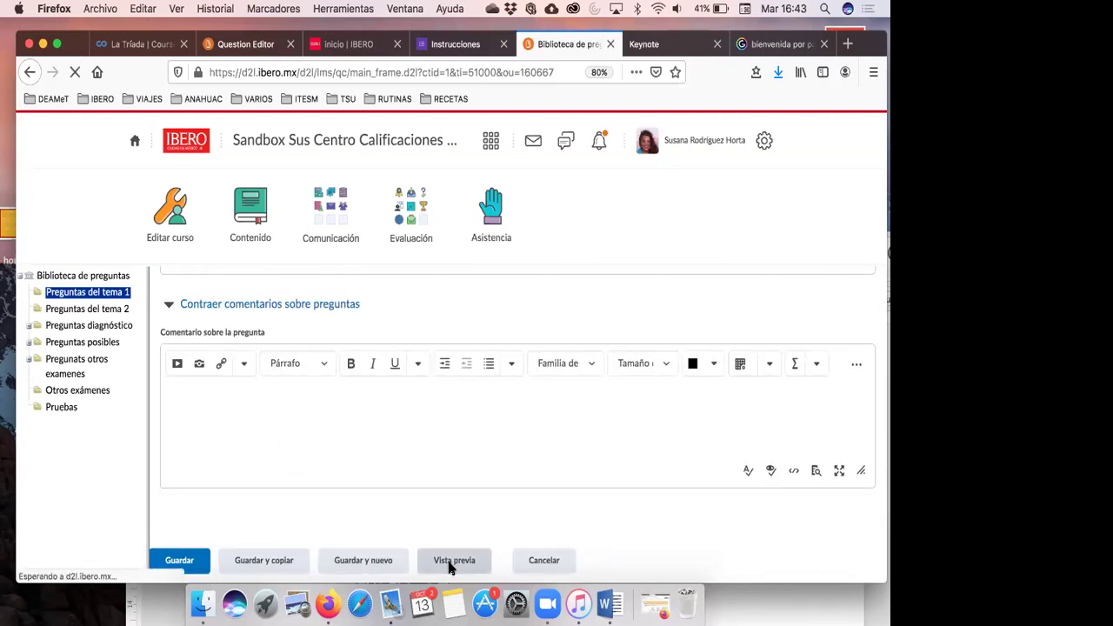
scroll(445, 492, "down", 2)
scroll(445, 487, "up", 3)
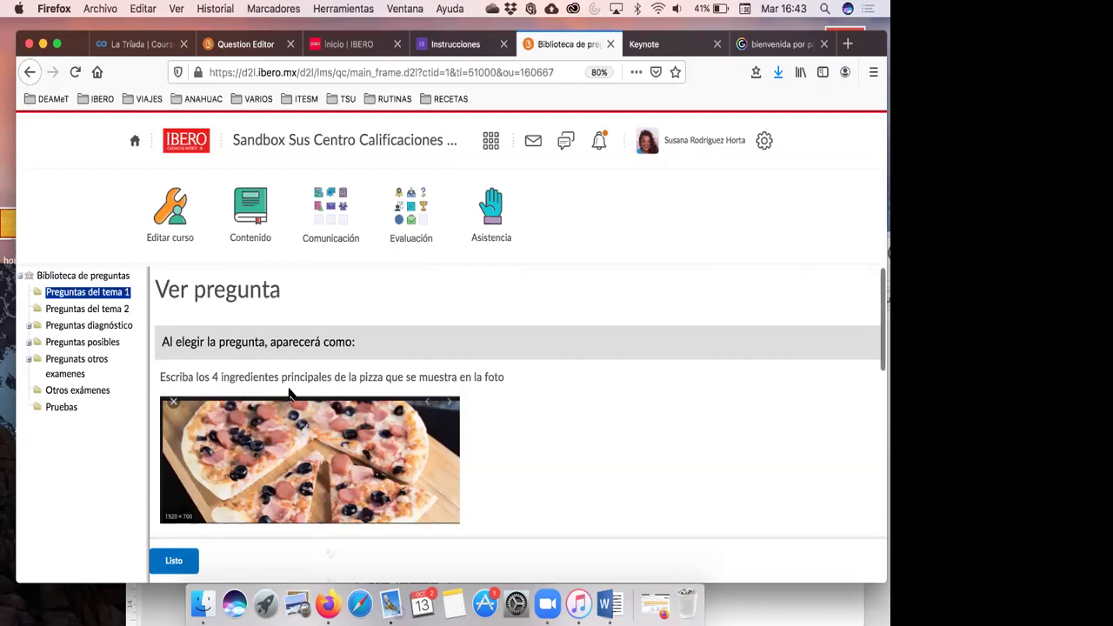
scroll(418, 417, "down", 3)
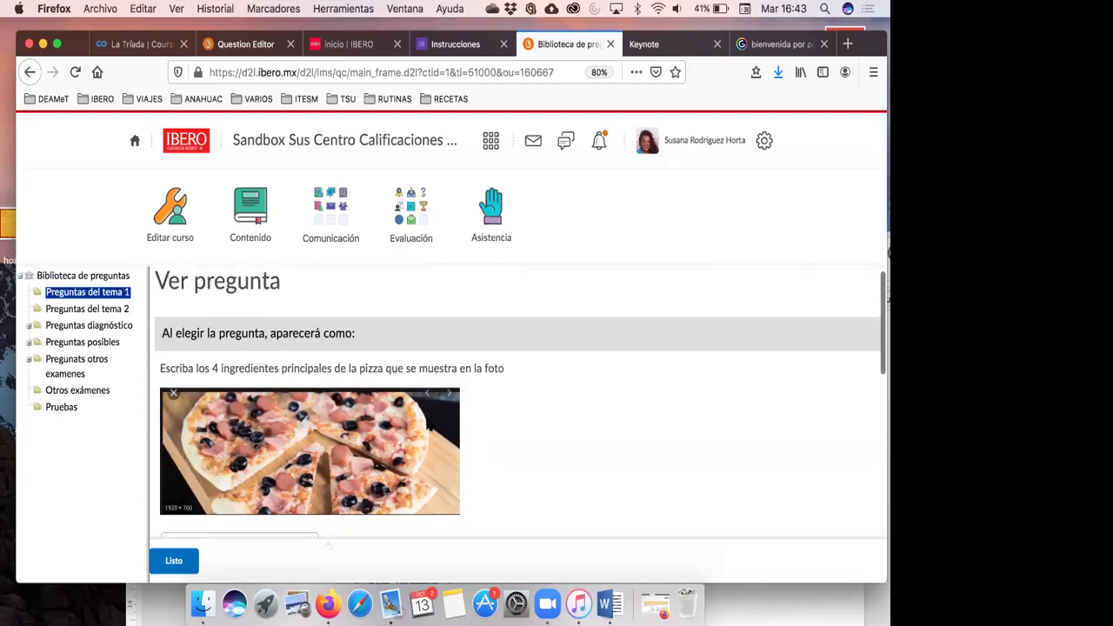
scroll(424, 413, "down", 3)
left_click(300, 369)
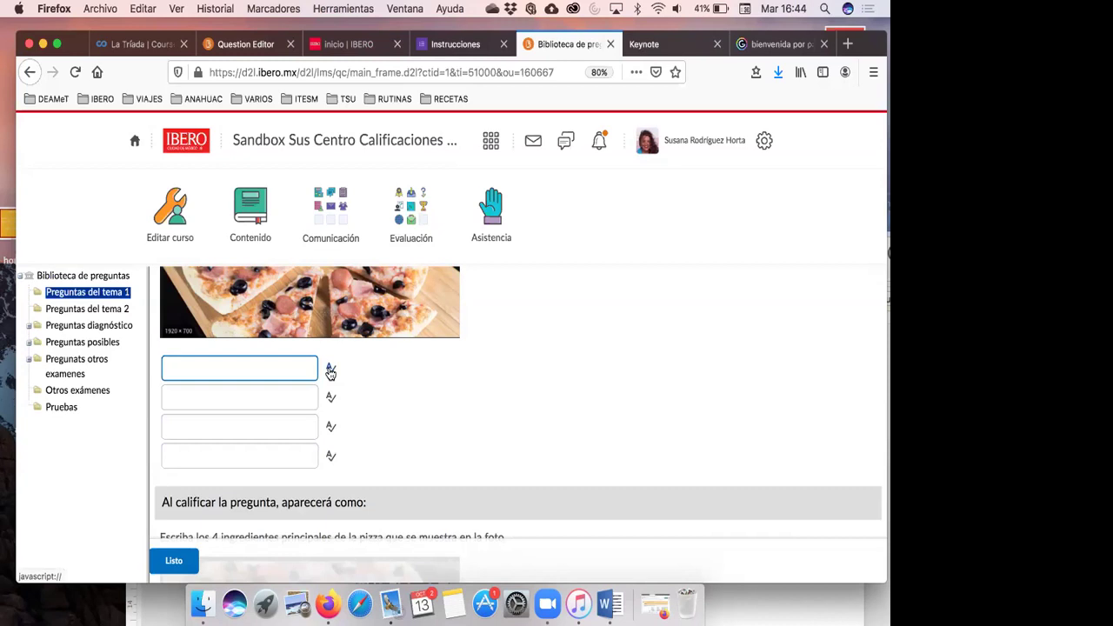
- Examine the graded view, comment and reference sections of the previewed question, and return to its editor
scroll(442, 371, "down", 5)
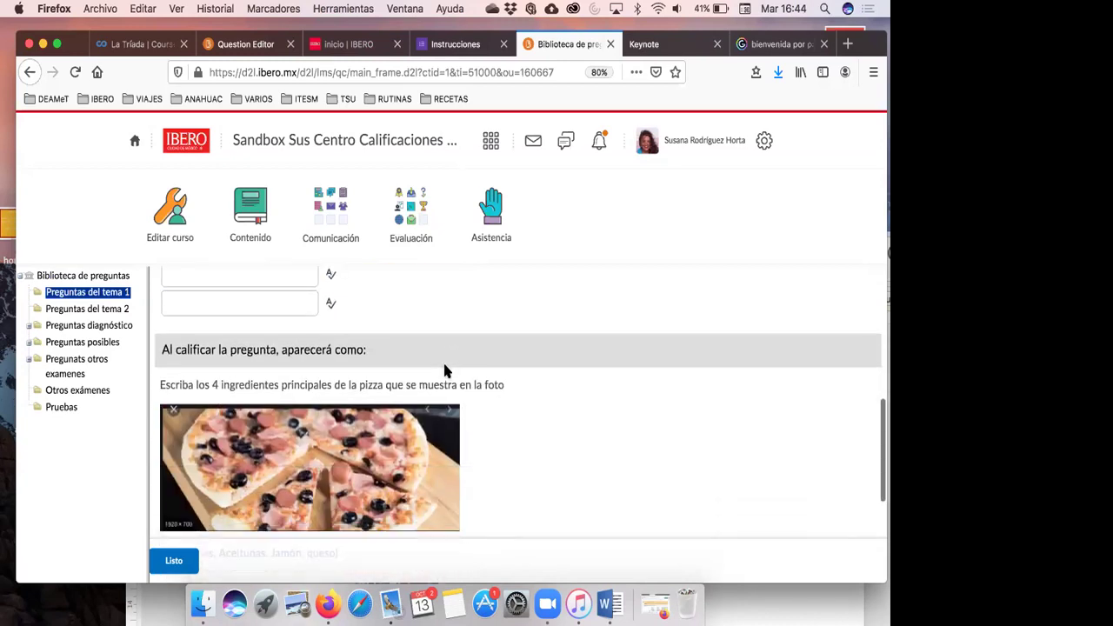
scroll(445, 358, "down", 1)
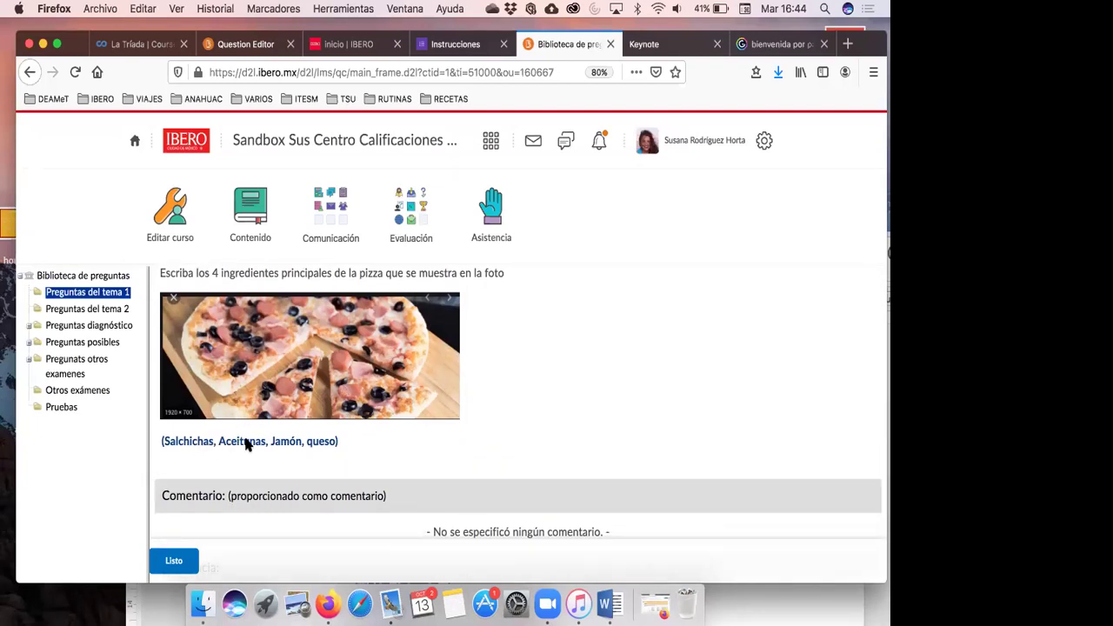
scroll(446, 445, "down", 2)
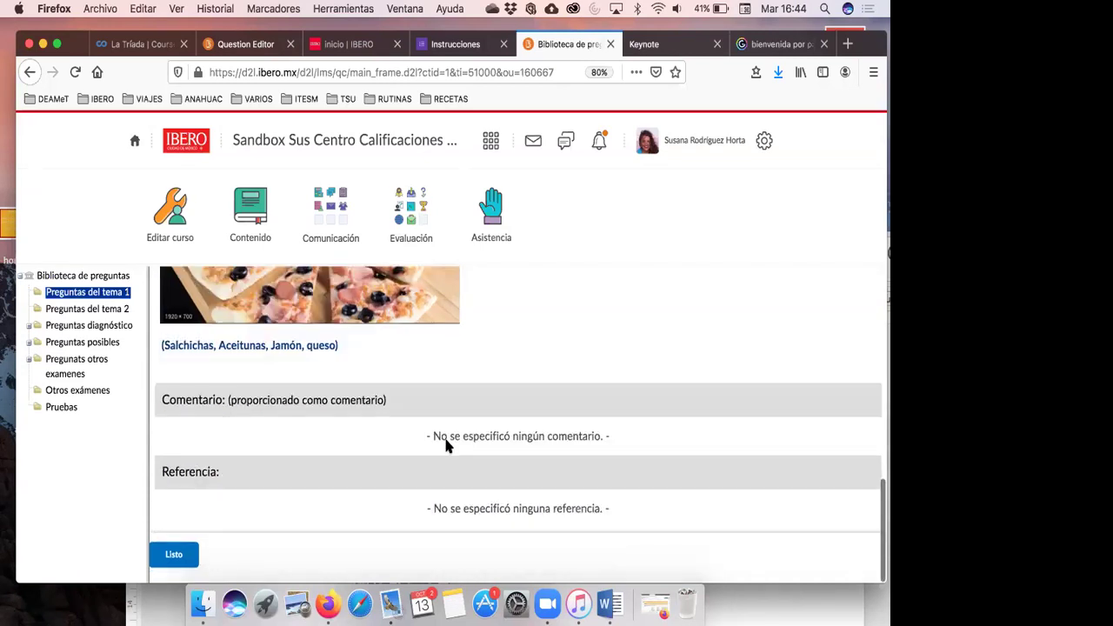
scroll(446, 445, "up", 5)
scroll(445, 445, "down", 3)
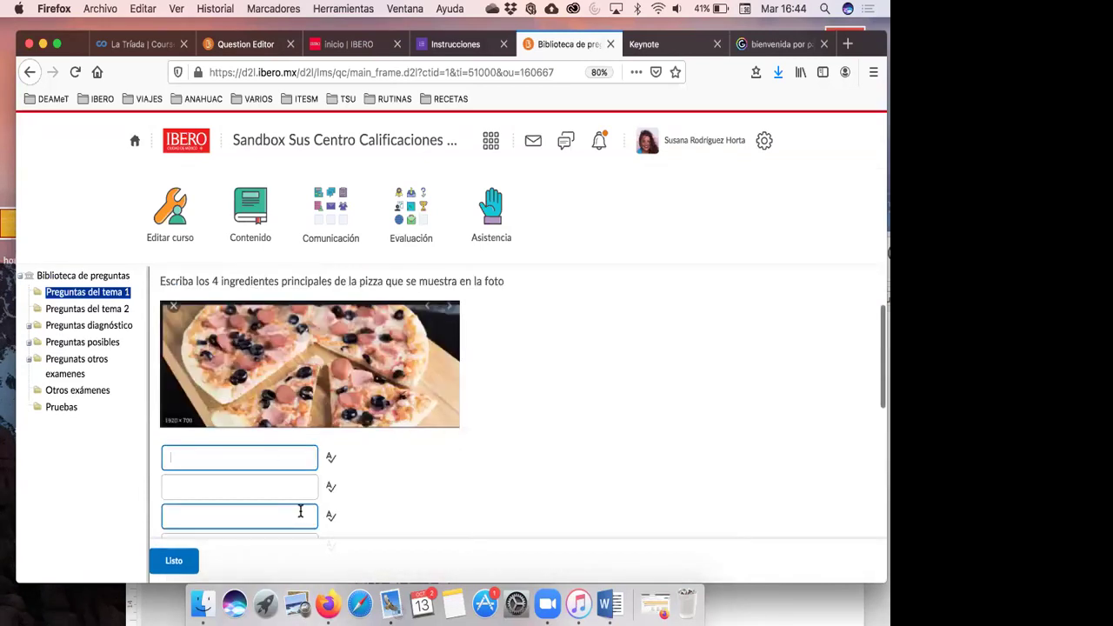
left_click(196, 567)
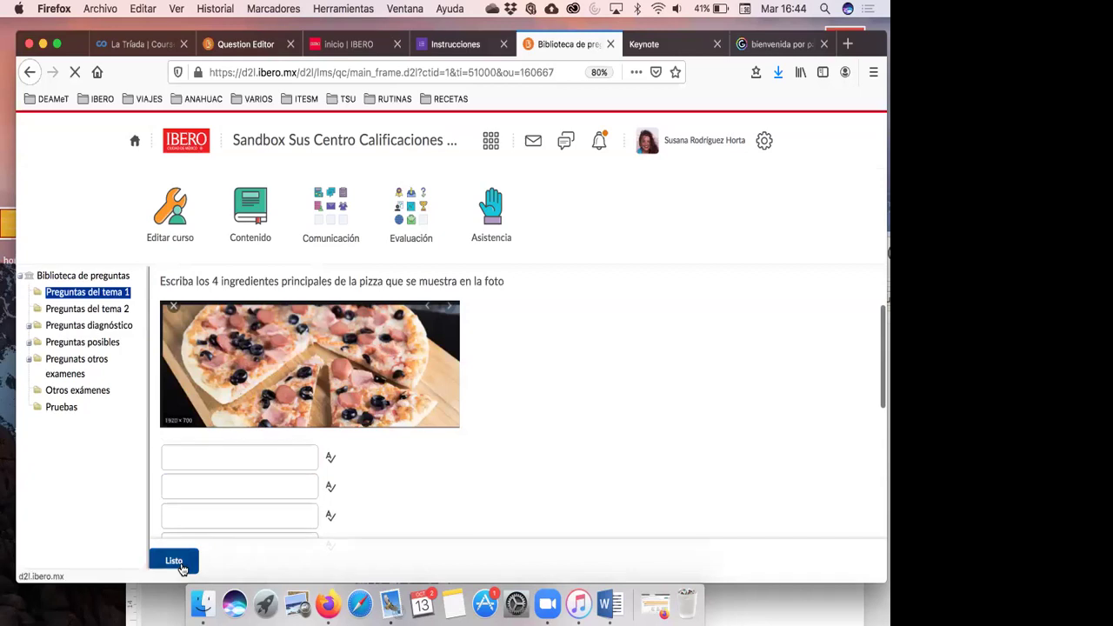
- Save the question after reviewing its answer weights, accepting a maximum weighting of less than 100%
scroll(381, 423, "down", 2)
scroll(381, 422, "down", 6)
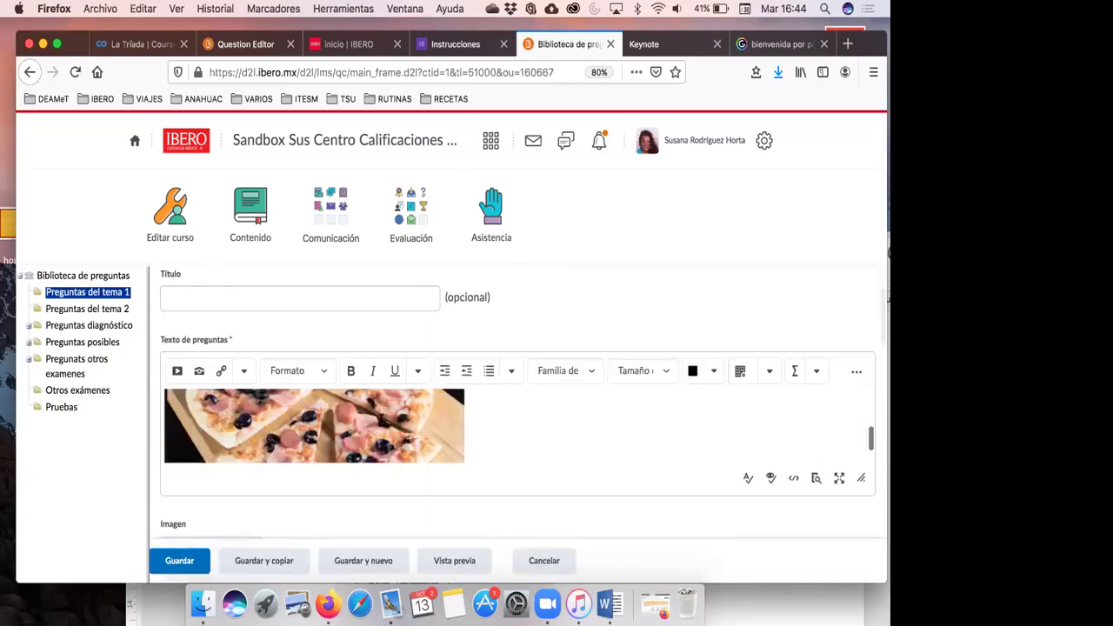
scroll(380, 423, "down", 3)
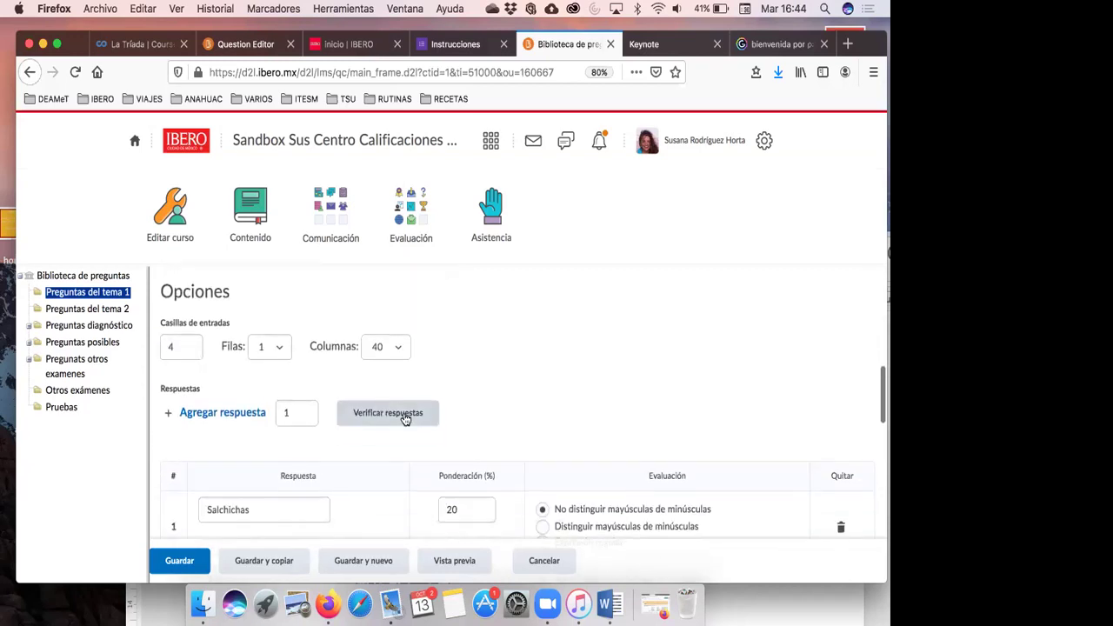
scroll(474, 393, "down", 3)
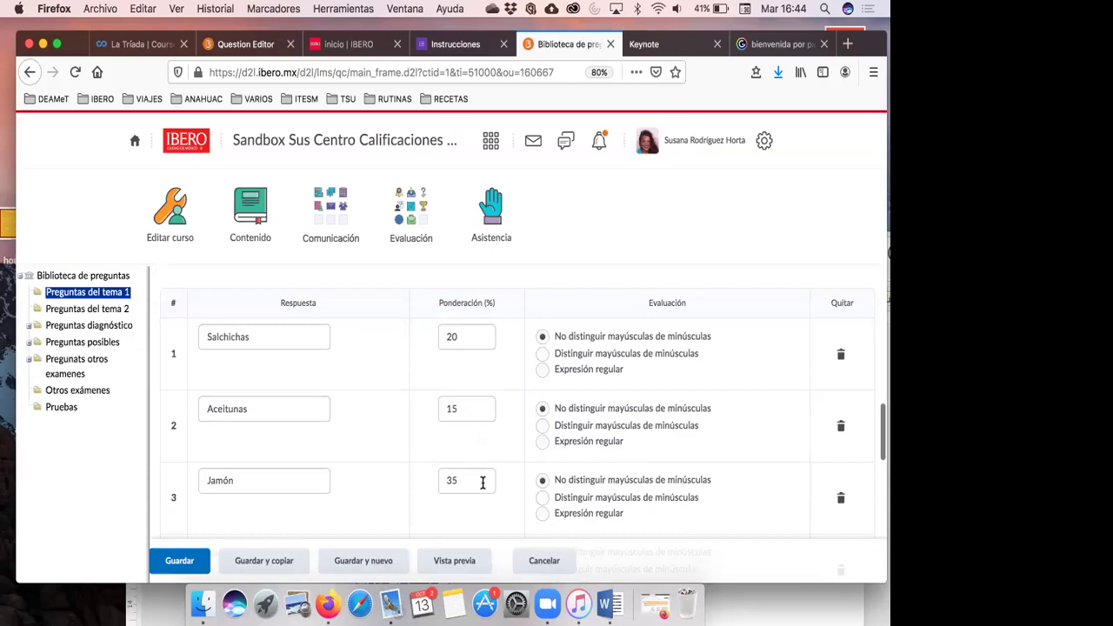
scroll(482, 505, "down", 2)
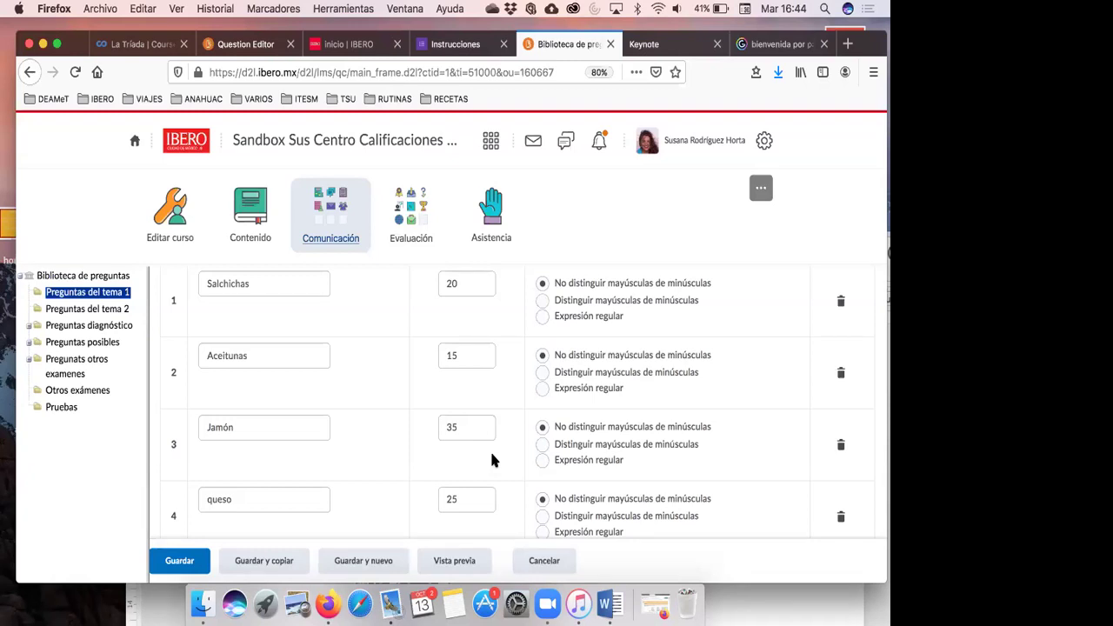
scroll(491, 456, "down", 3)
scroll(491, 459, "down", 3)
scroll(492, 455, "down", 1)
left_click(186, 561)
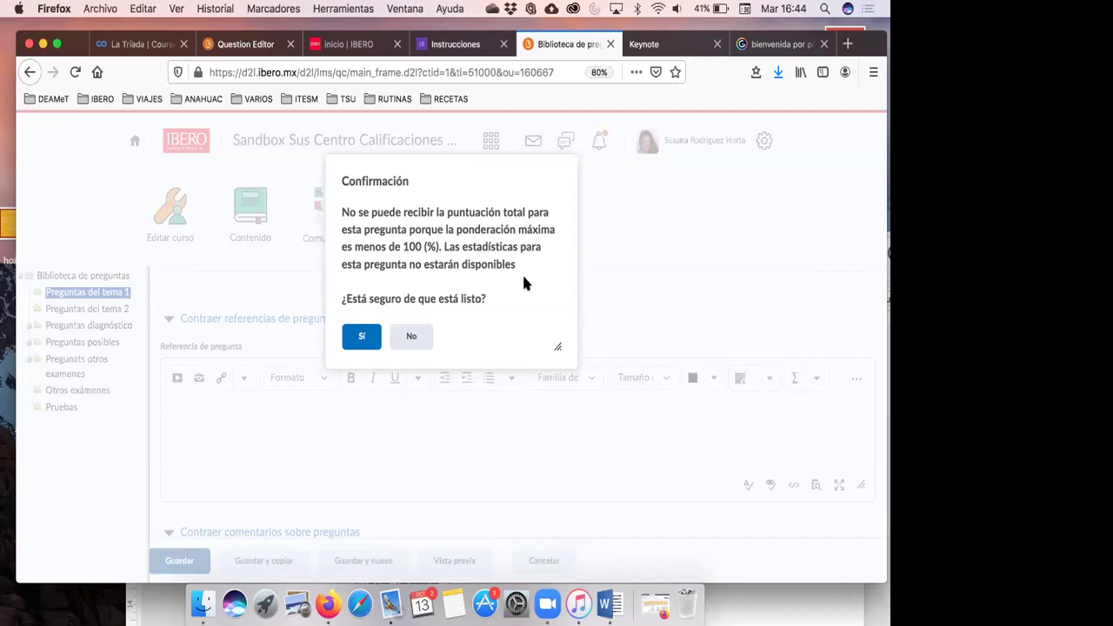
left_click(360, 339)
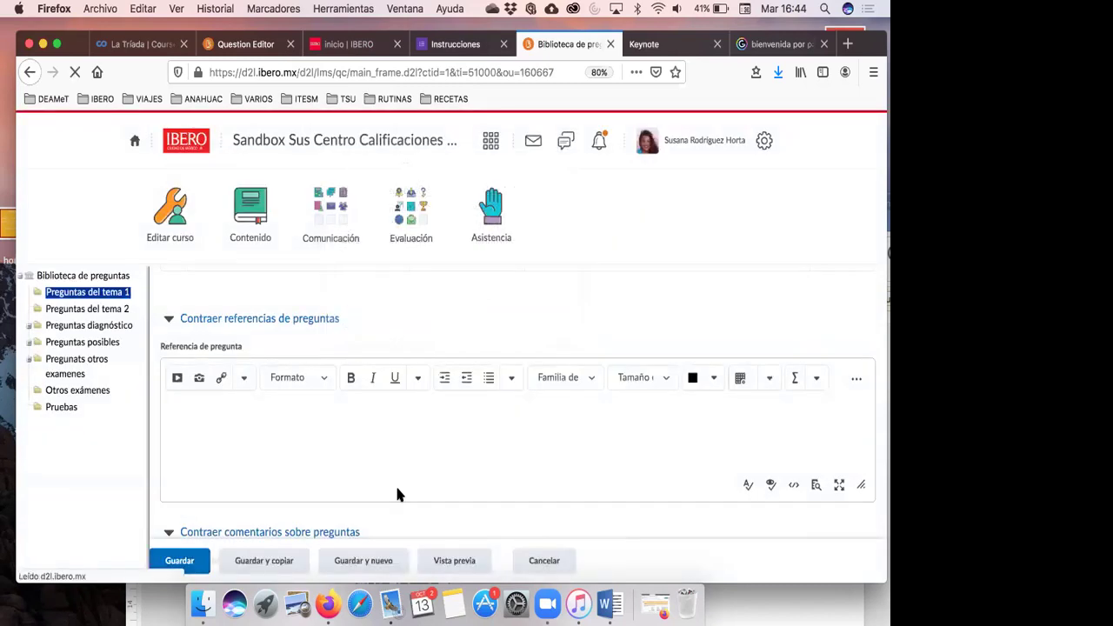
- Reopen the VRC question "Escriba los 4 ingredientes principales de la pizza que se muestra en la foto" for editing
scroll(396, 490, "down", 10)
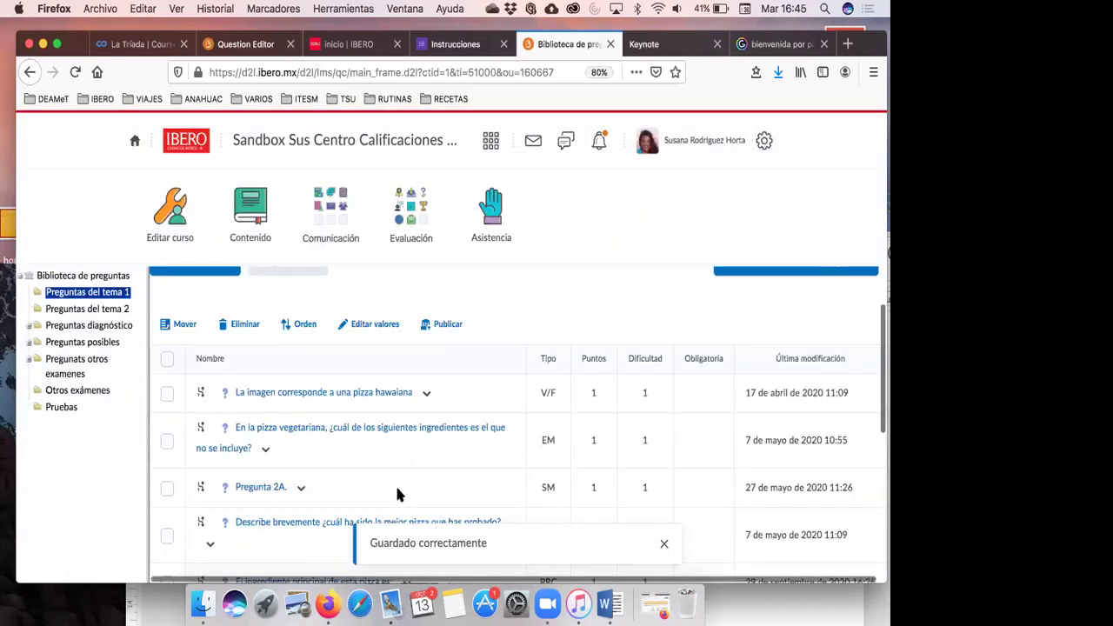
scroll(396, 492, "up", 4)
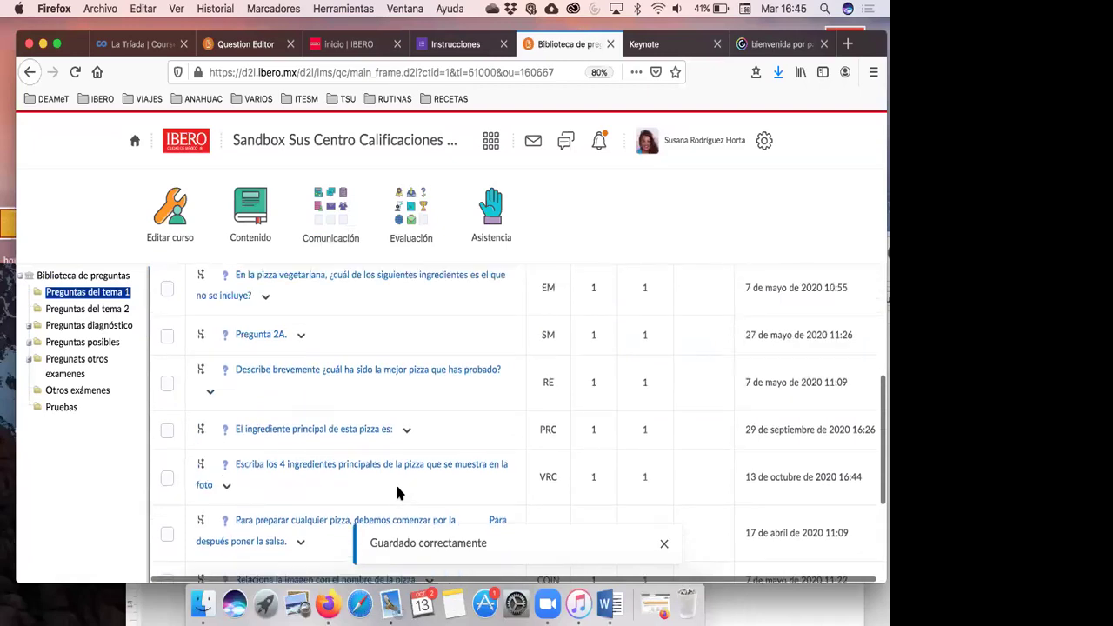
left_click(404, 433)
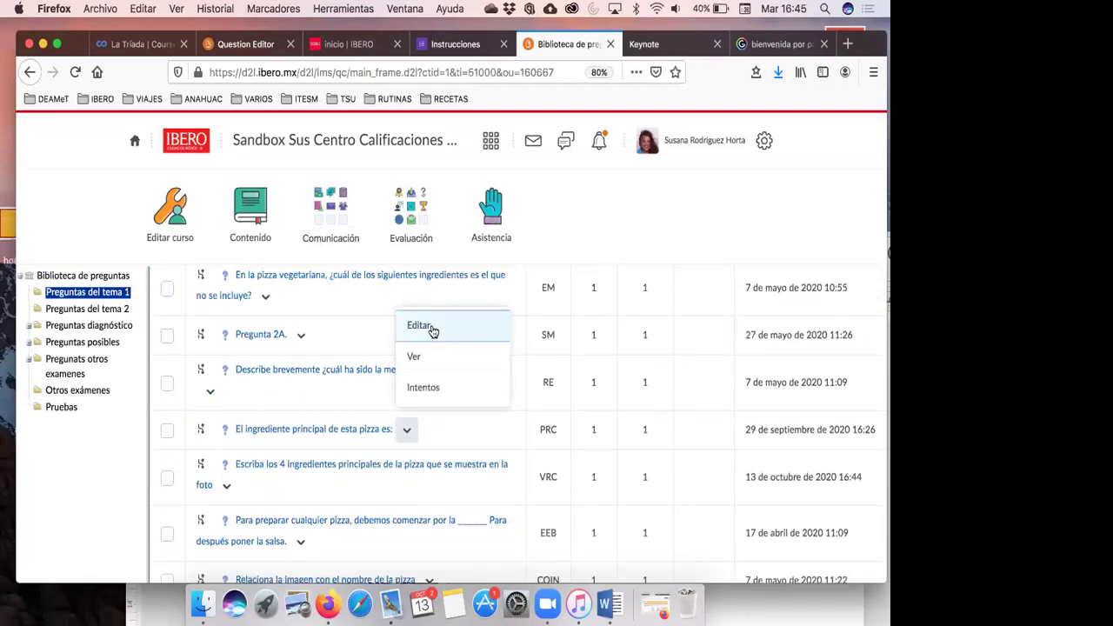
left_click(226, 489)
left_click(226, 492)
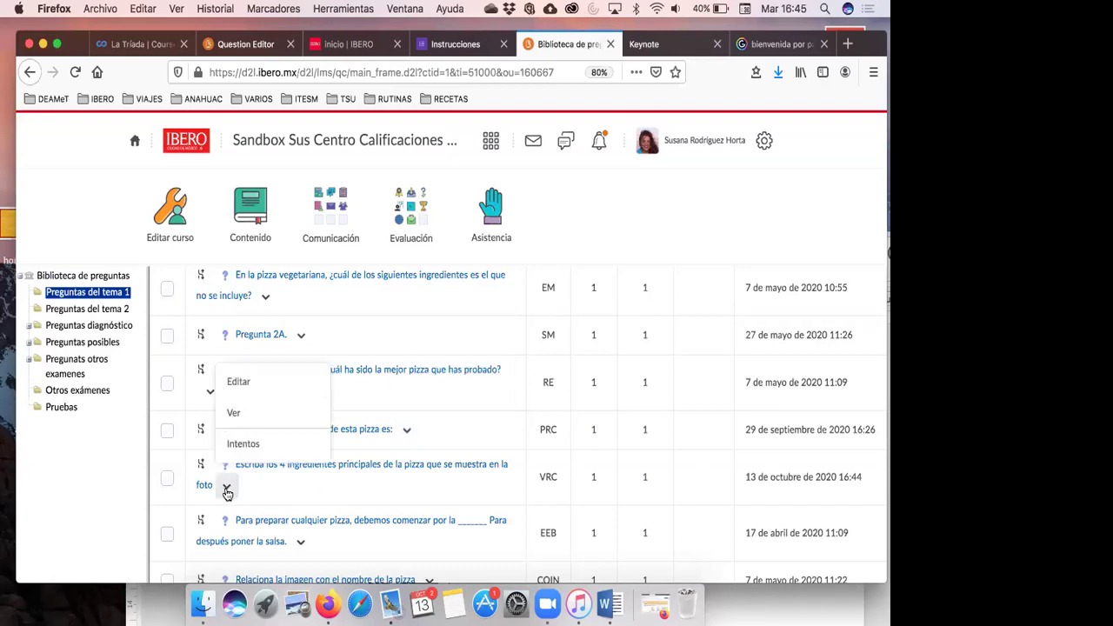
left_click(246, 379)
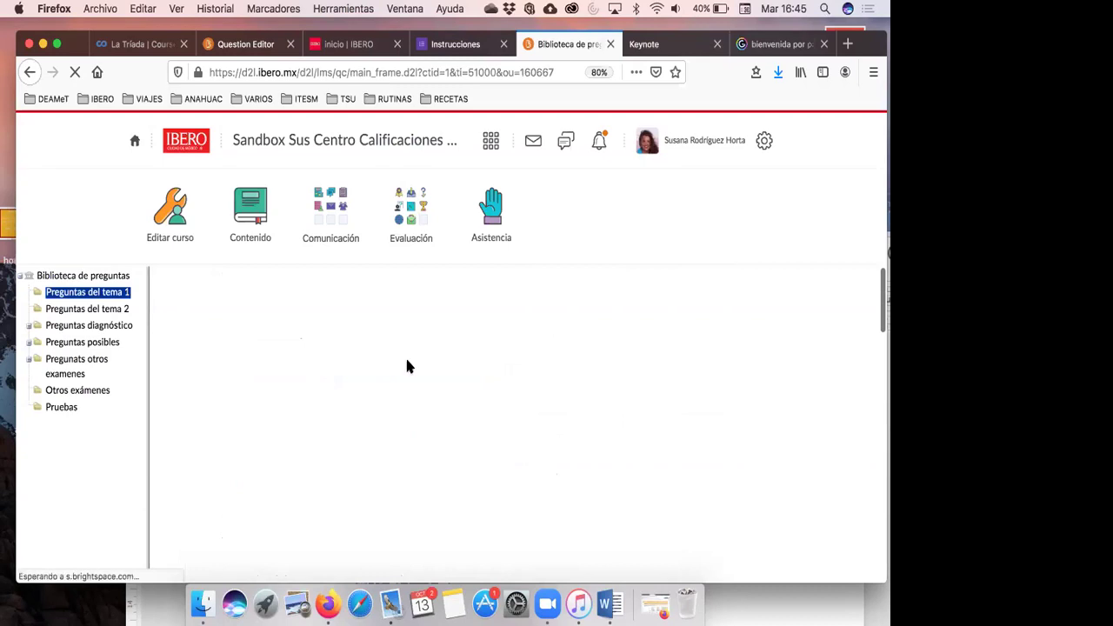
- Set the weight of the Salchichas answer to 25% in the answer table
scroll(406, 366, "down", 10)
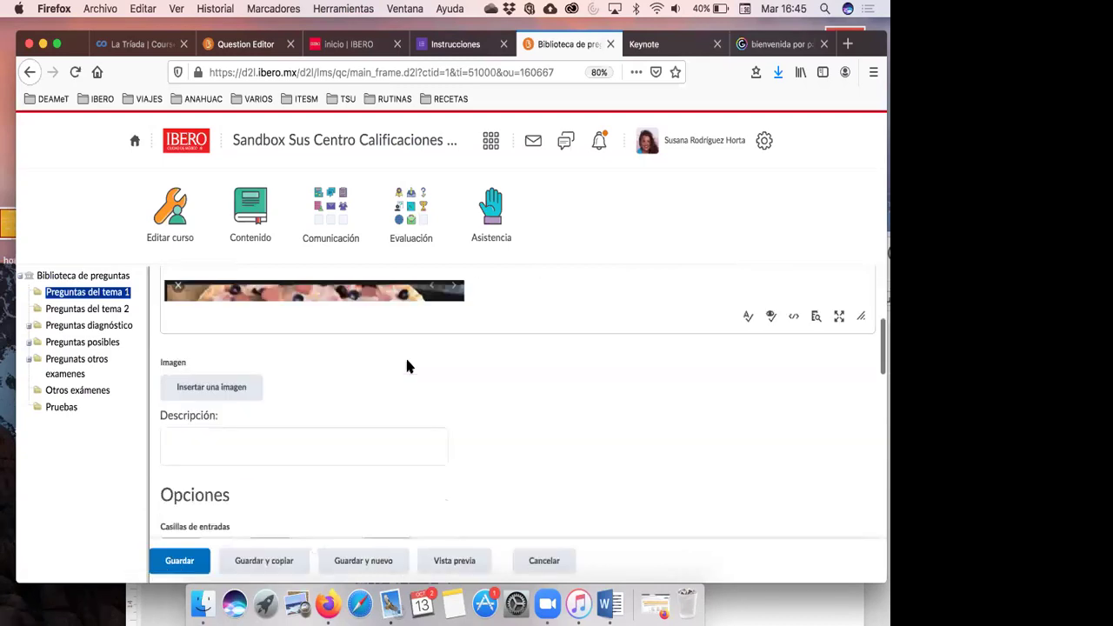
scroll(406, 366, "down", 3)
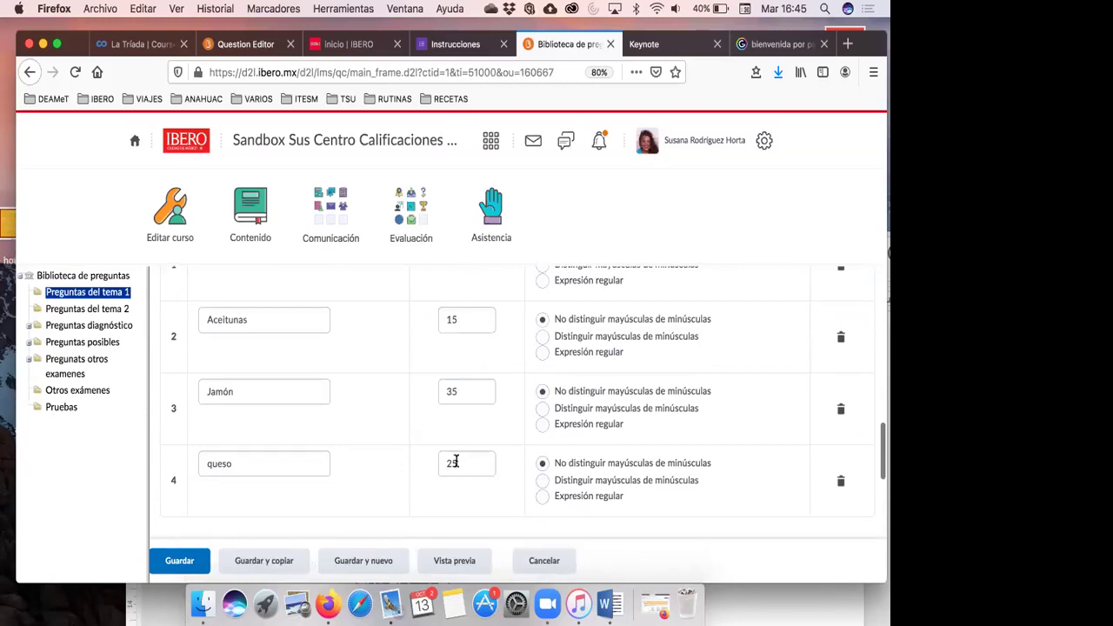
left_click(453, 392)
scroll(462, 393, "up", 2)
left_click(462, 393)
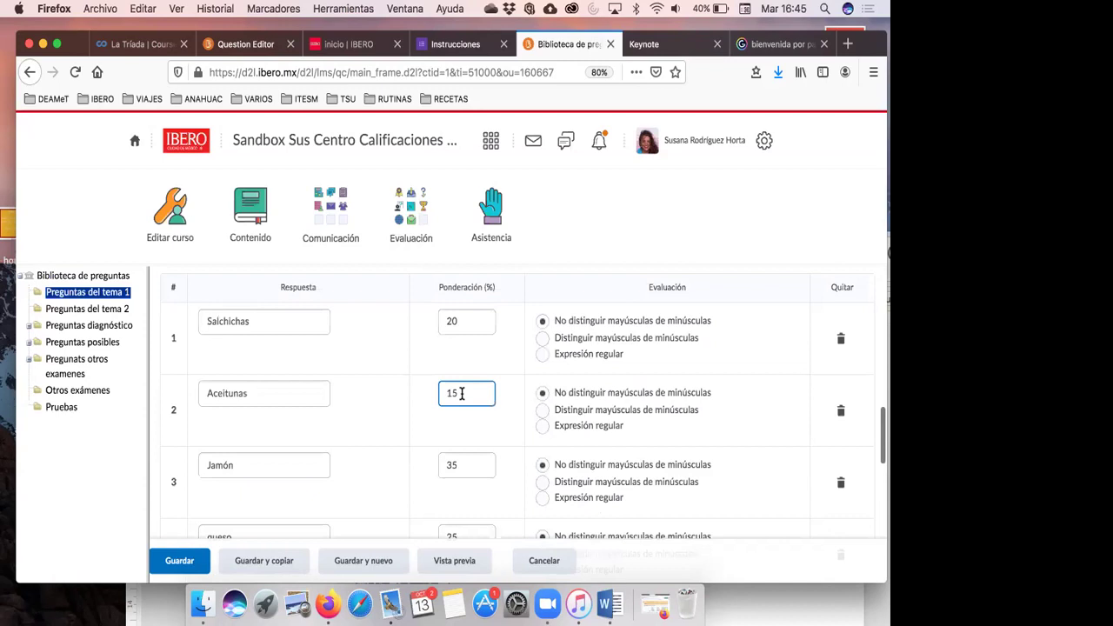
left_click(466, 321)
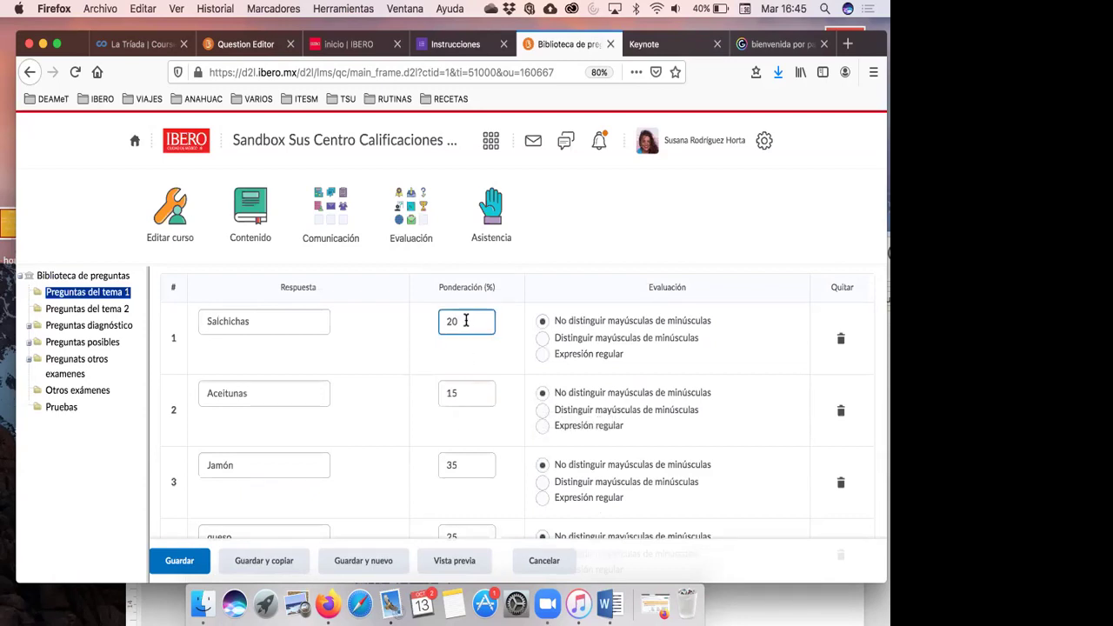
left_click(455, 392)
left_click(457, 321)
scroll(475, 420, "down", 1)
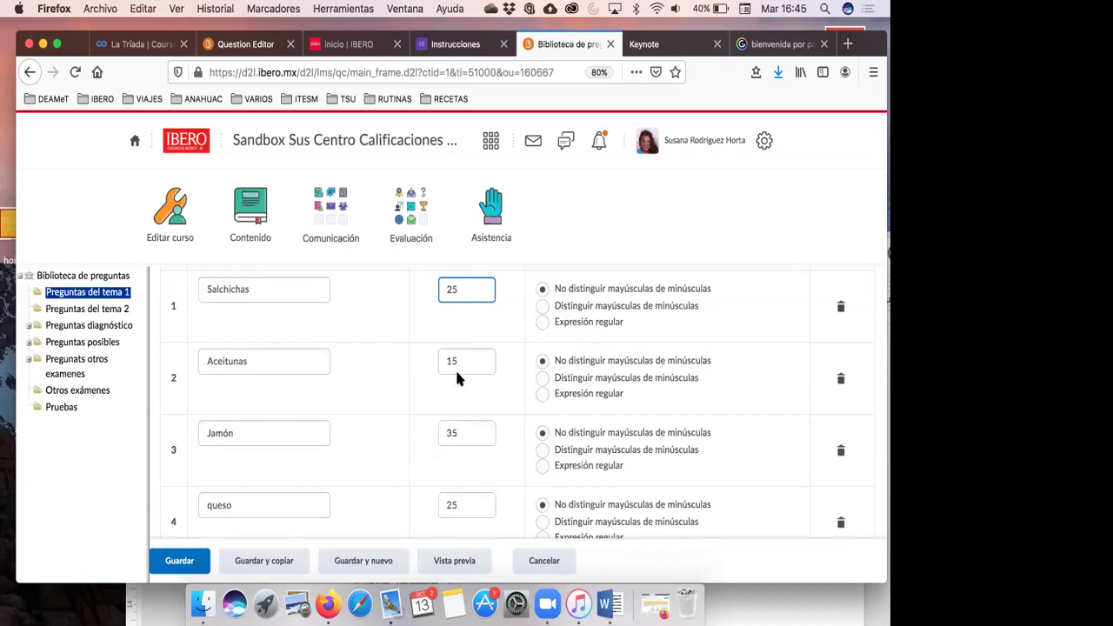
scroll(455, 368, "up", 1)
scroll(484, 405, "down", 2)
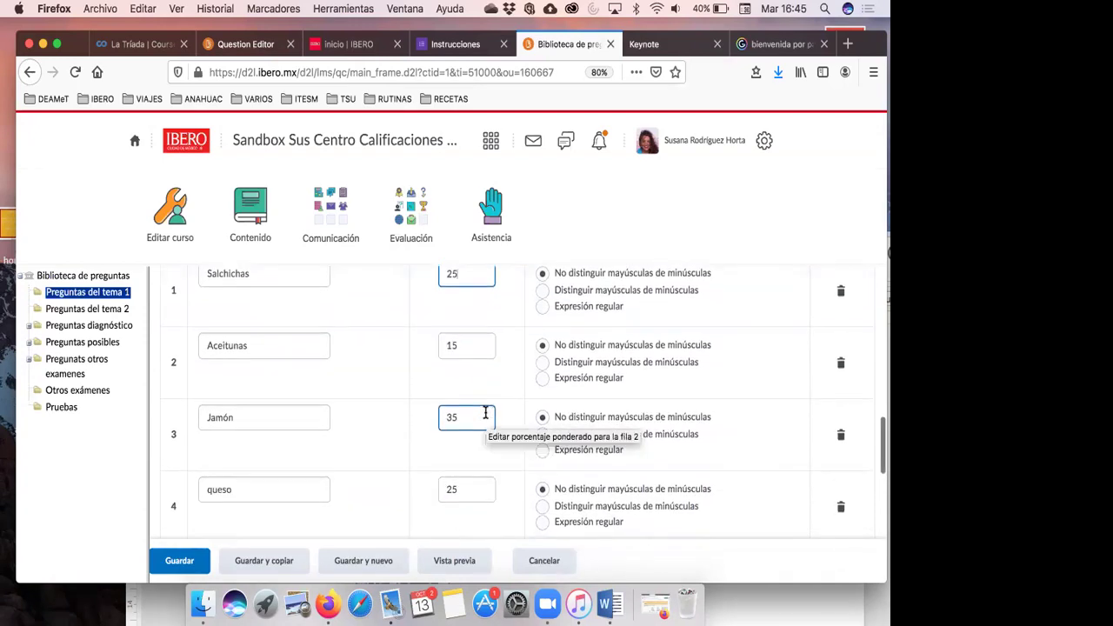
left_click(179, 561)
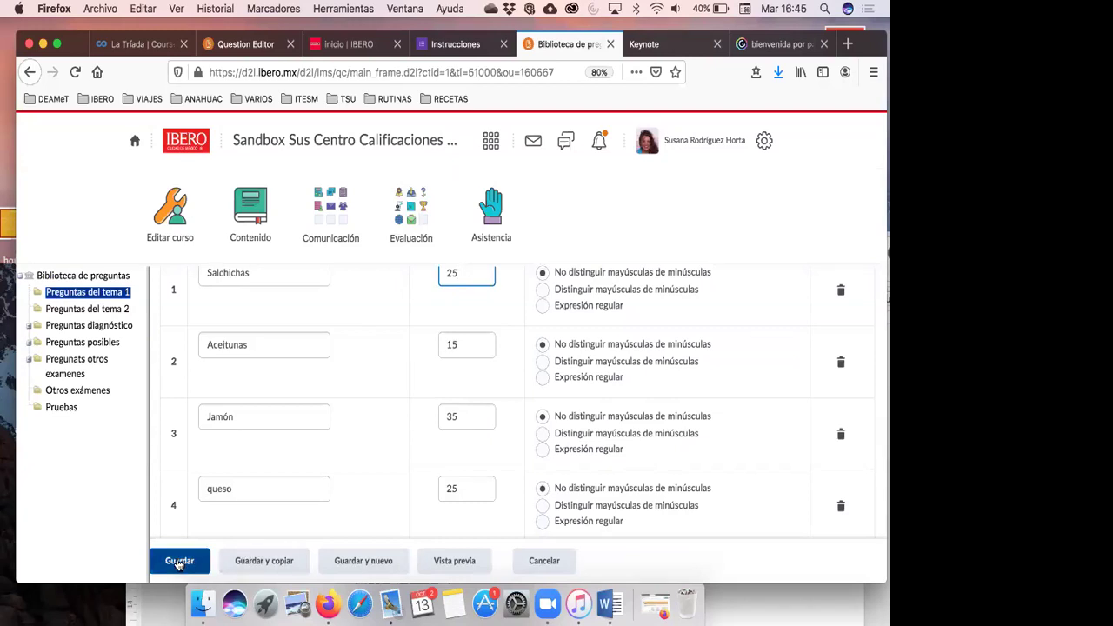
- Set the weight of the Salchichas answer to 15%
scroll(276, 440, "up", 1)
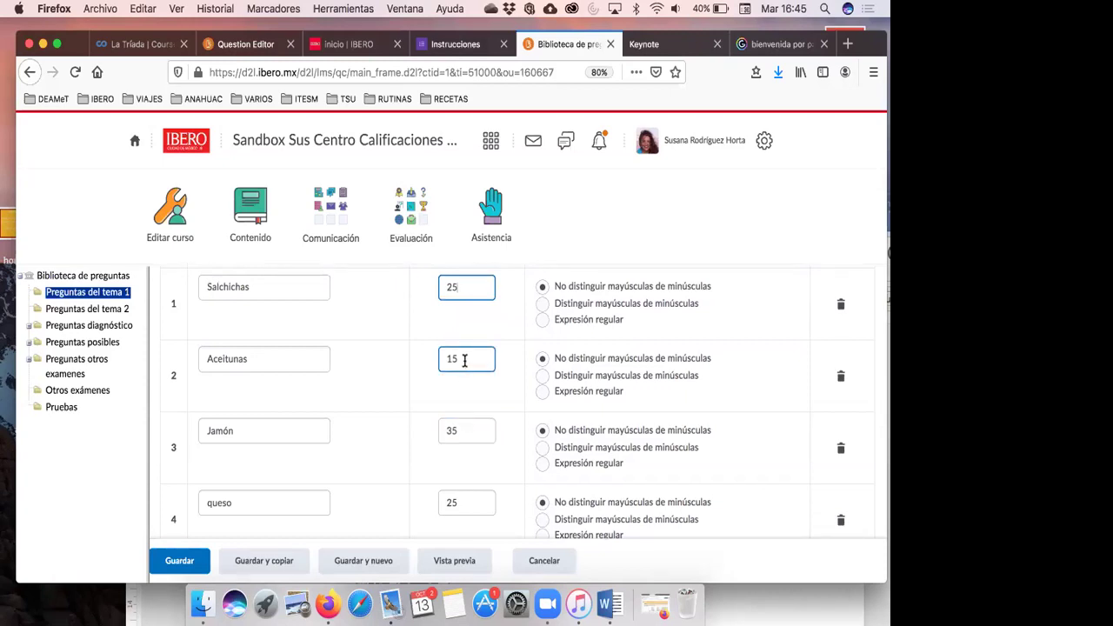
key("BackSpace")
type("1")
left_click(469, 439)
left_click(448, 287)
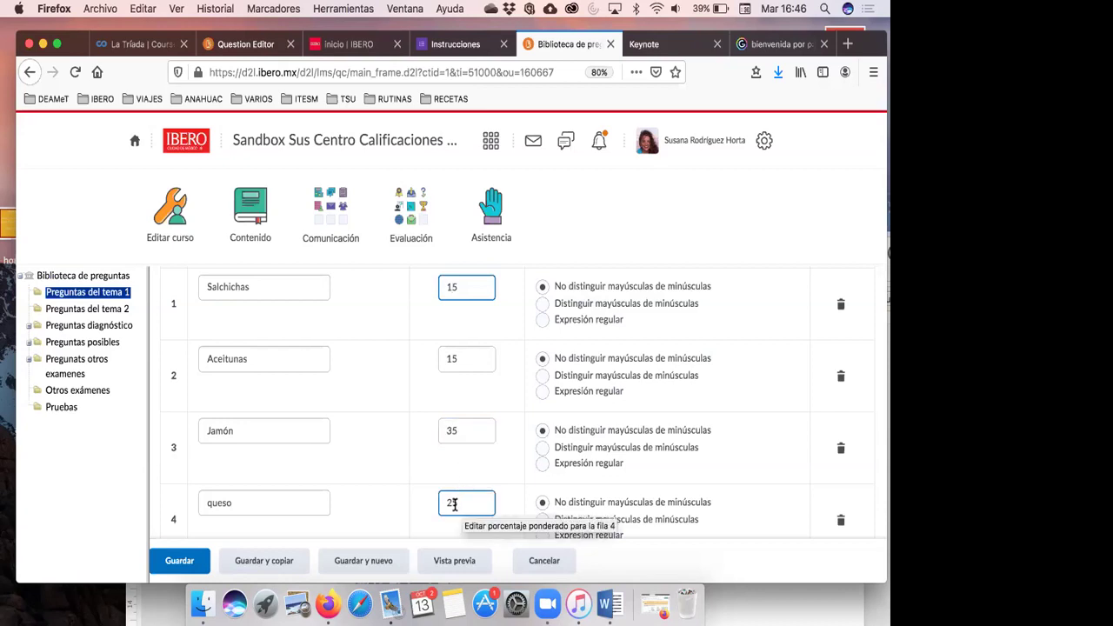
- Set the weight of the Salchichas answer to 25% and save the question
double_click(448, 287)
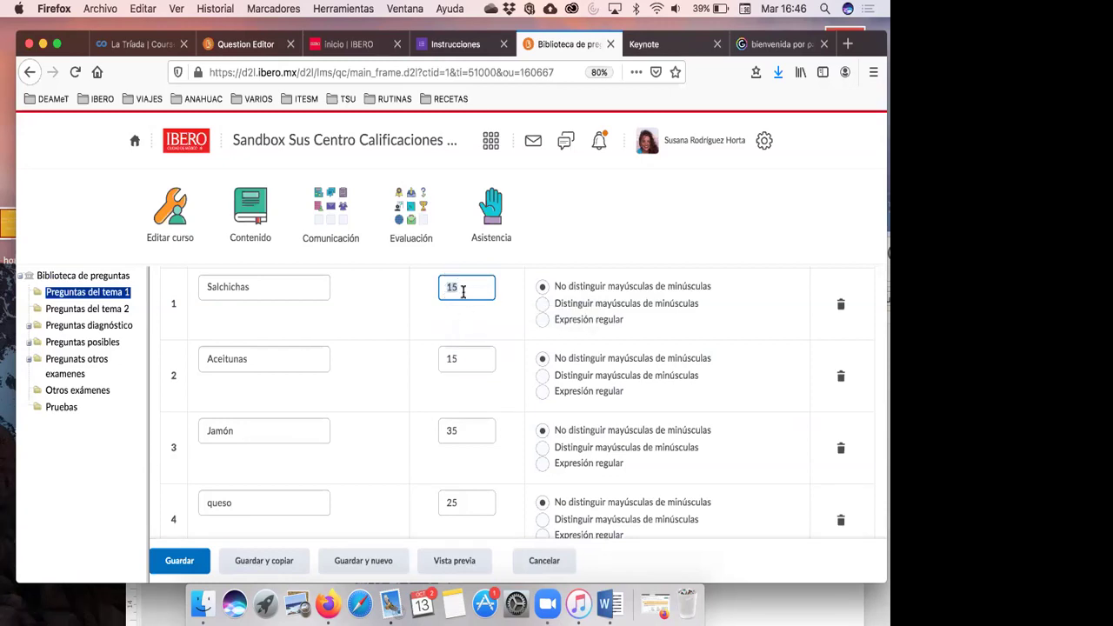
type("25")
left_click(464, 359)
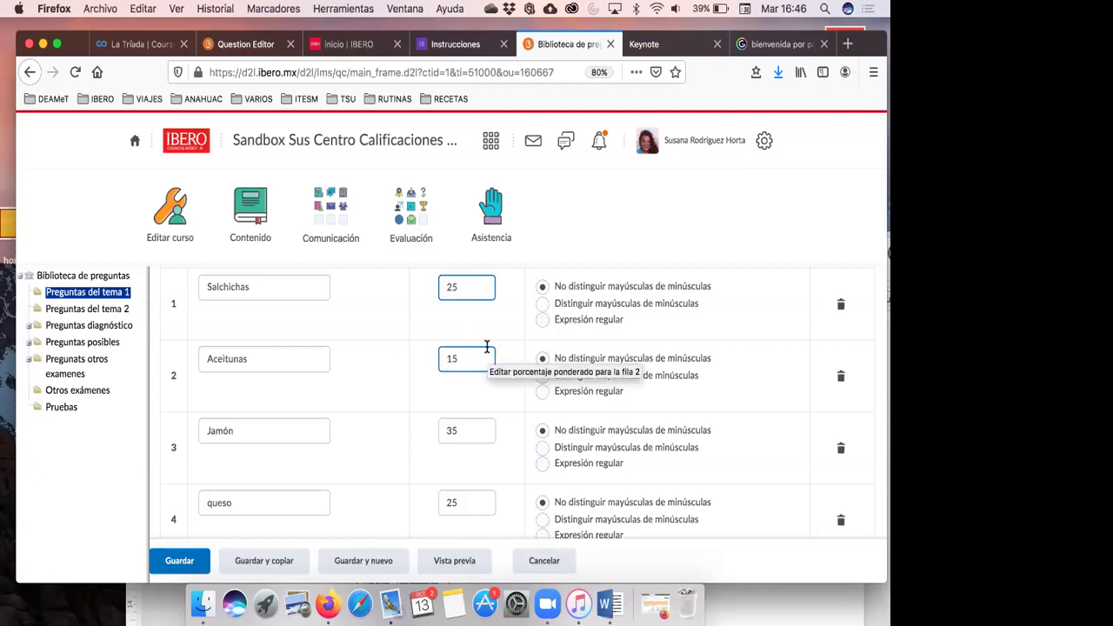
scroll(487, 346, "down", 1)
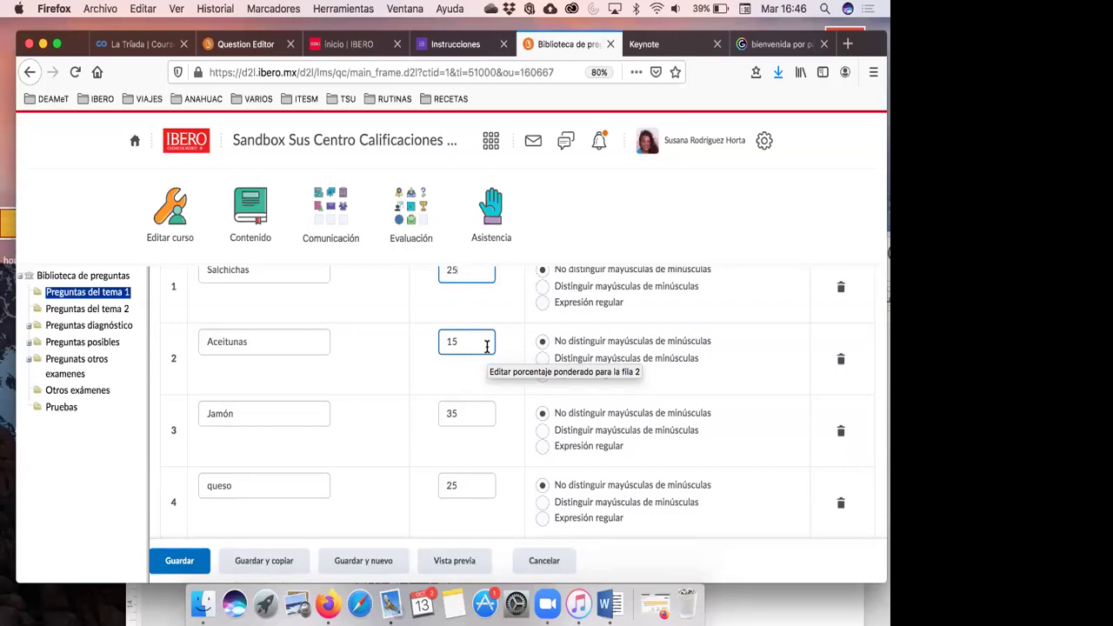
key("shift+Tab")
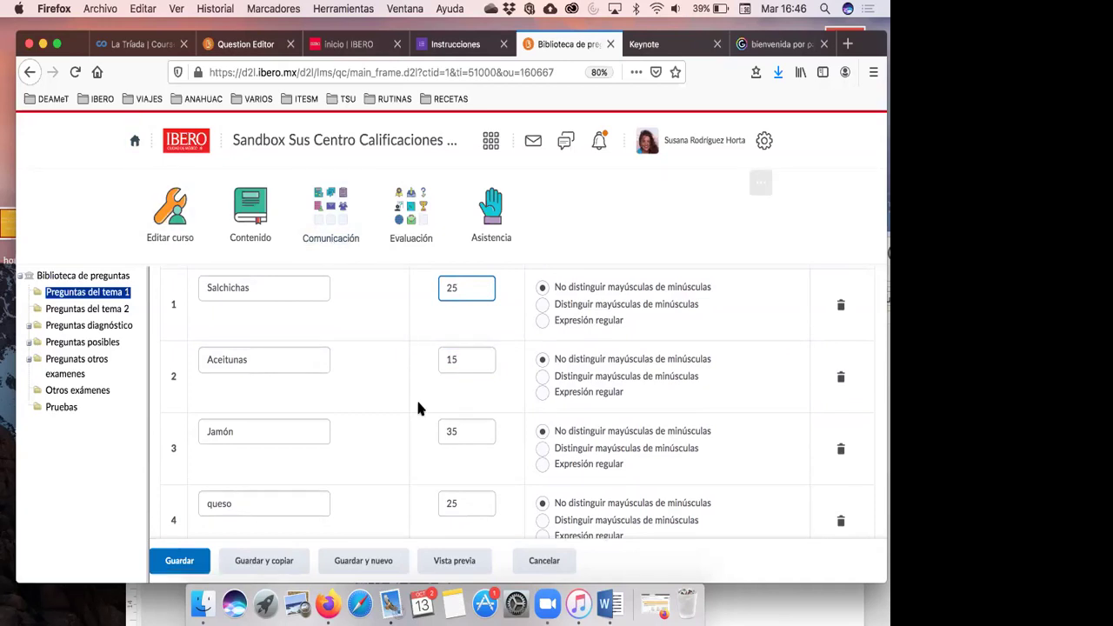
scroll(467, 495, "down", 3)
scroll(466, 495, "up", 2)
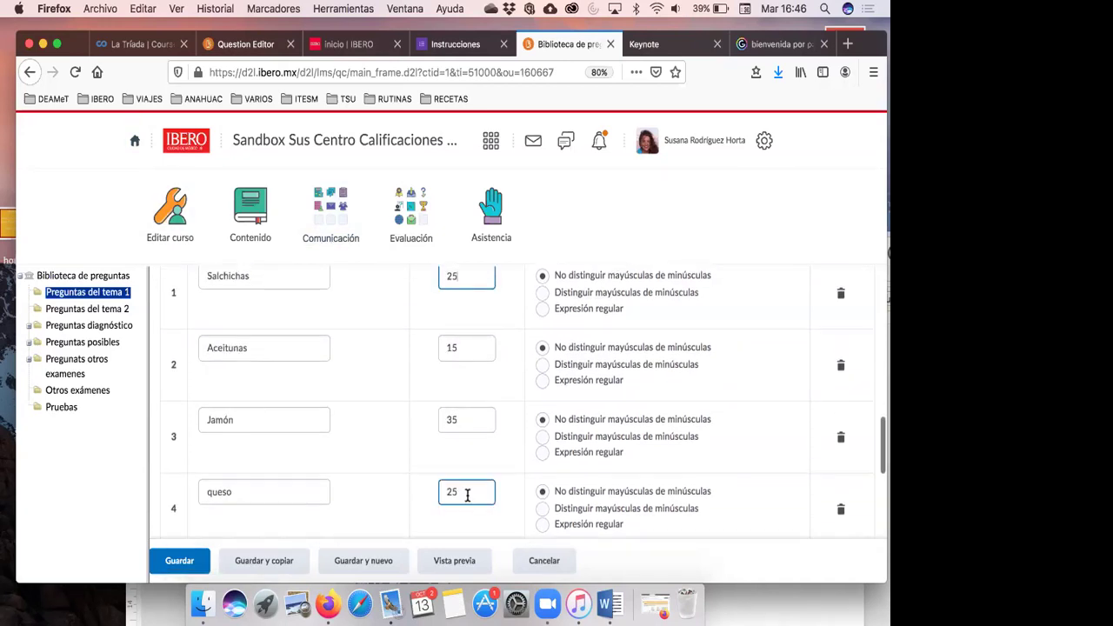
left_click(182, 562)
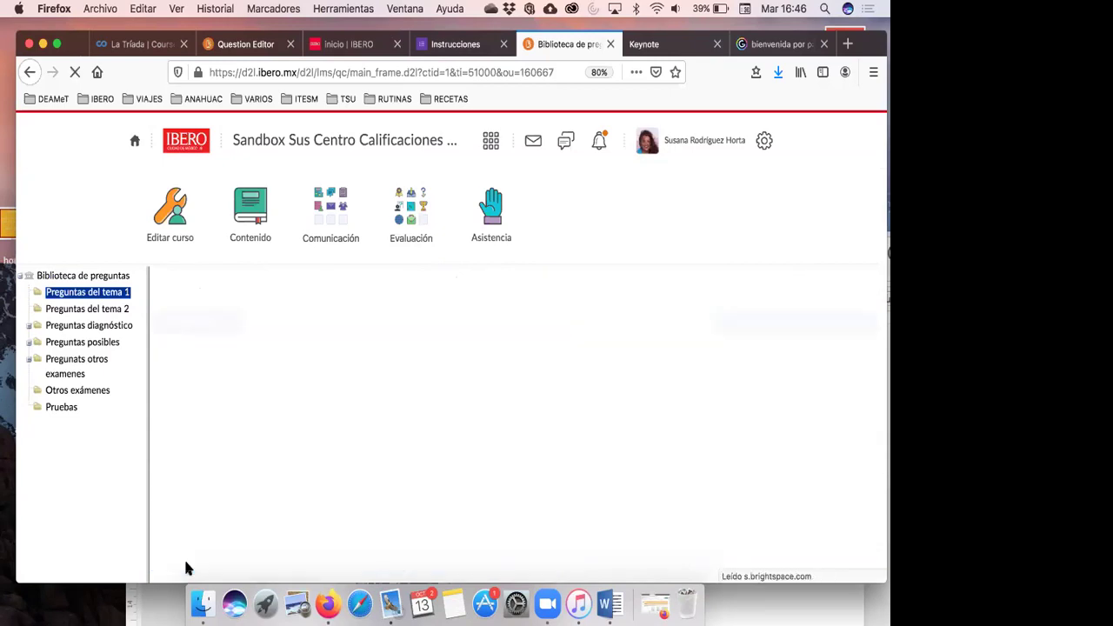
- Look through the question list of Preguntas del tema 1 down to the fill-in-the-blanks (EEB) question
scroll(310, 420, "down", 3)
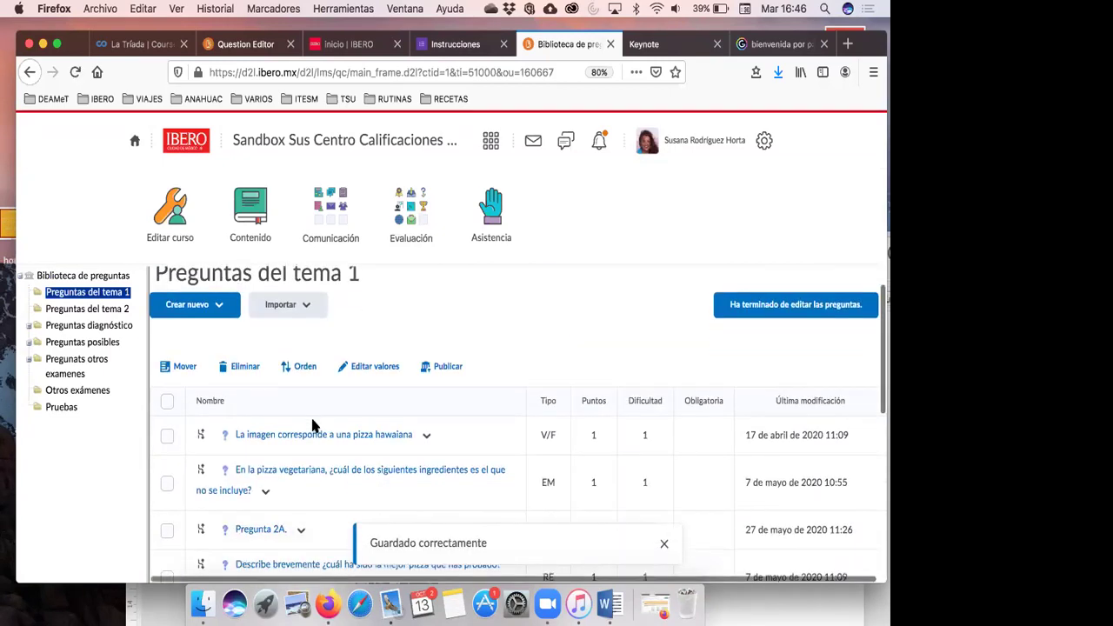
scroll(311, 418, "down", 3)
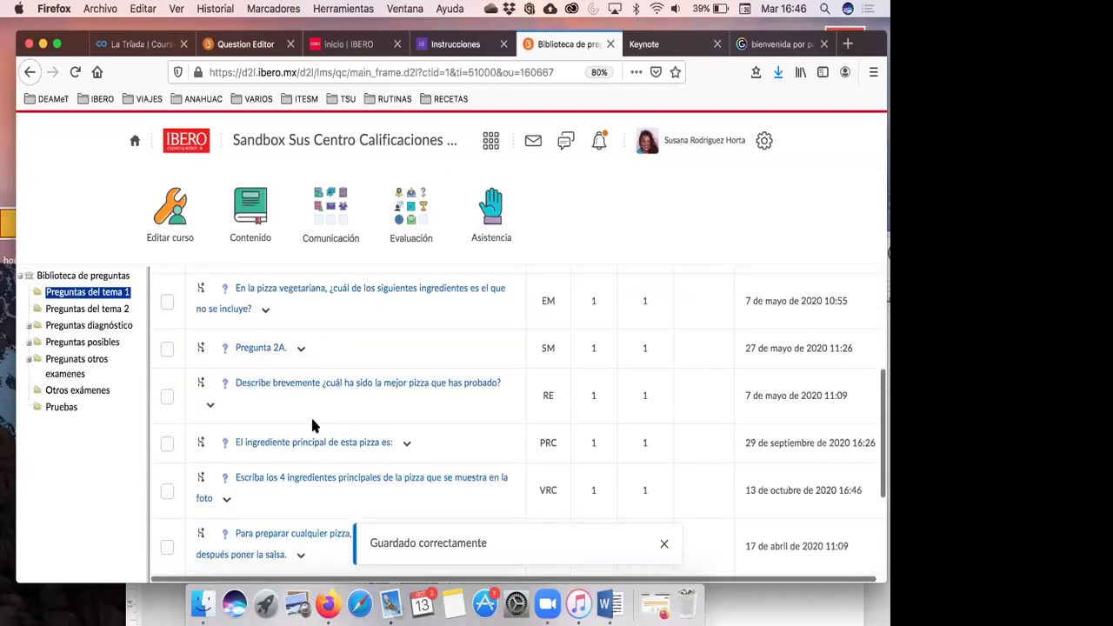
scroll(362, 408, "down", 2)
scroll(385, 401, "down", 1)
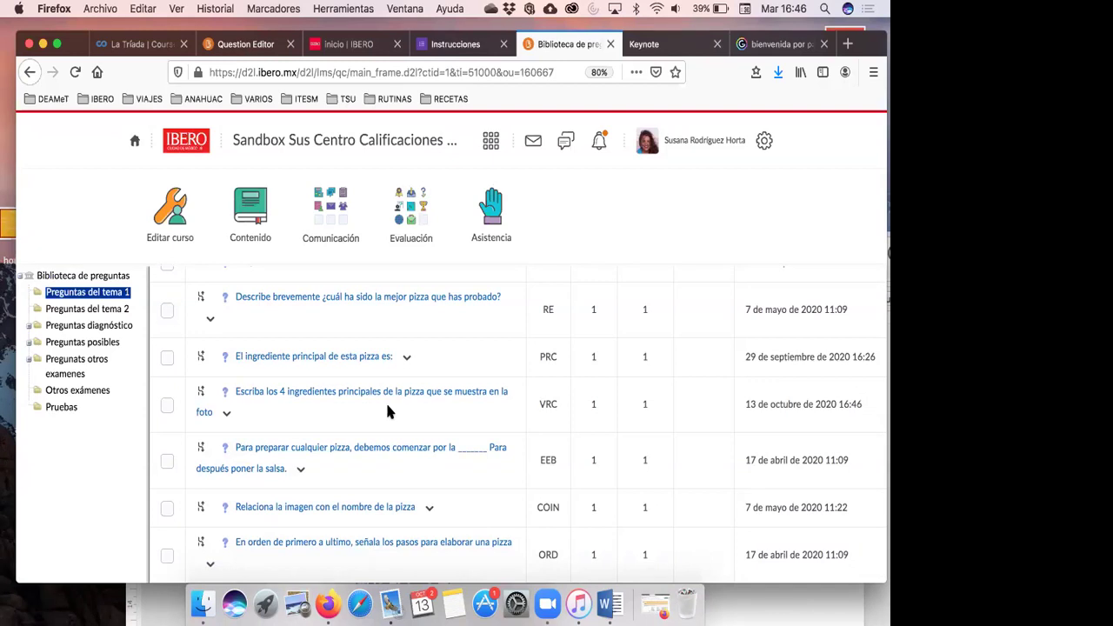
scroll(388, 412, "down", 1)
scroll(412, 396, "down", 1)
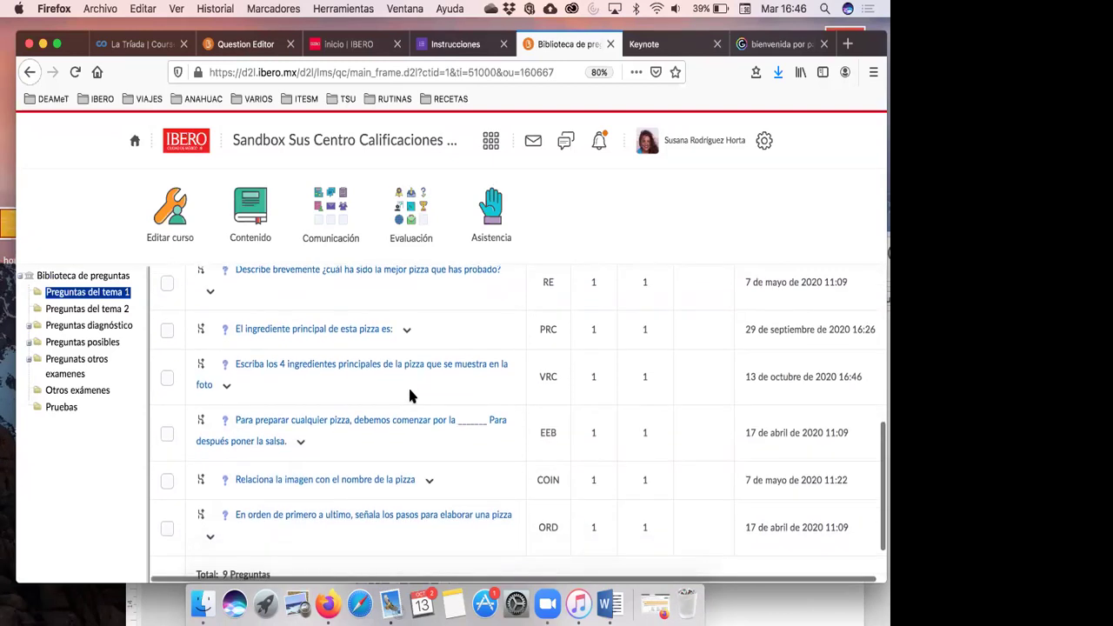
scroll(412, 396, "down", 1)
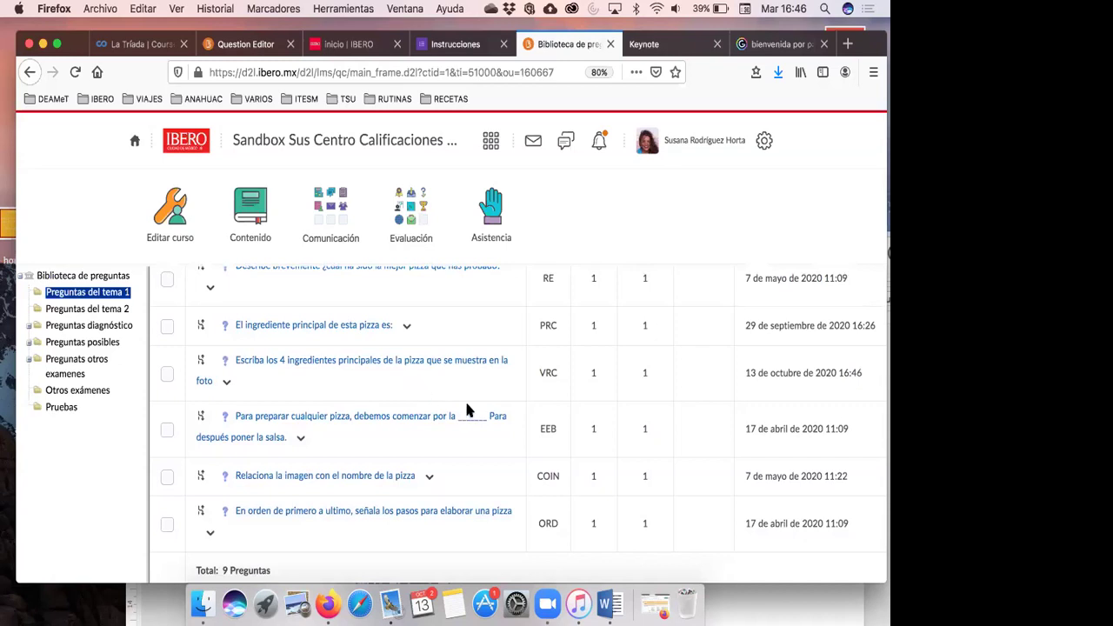
- Switch to the Keynote presentation and advance two slides to "Pregunta espacios en blanco"
left_click(647, 48)
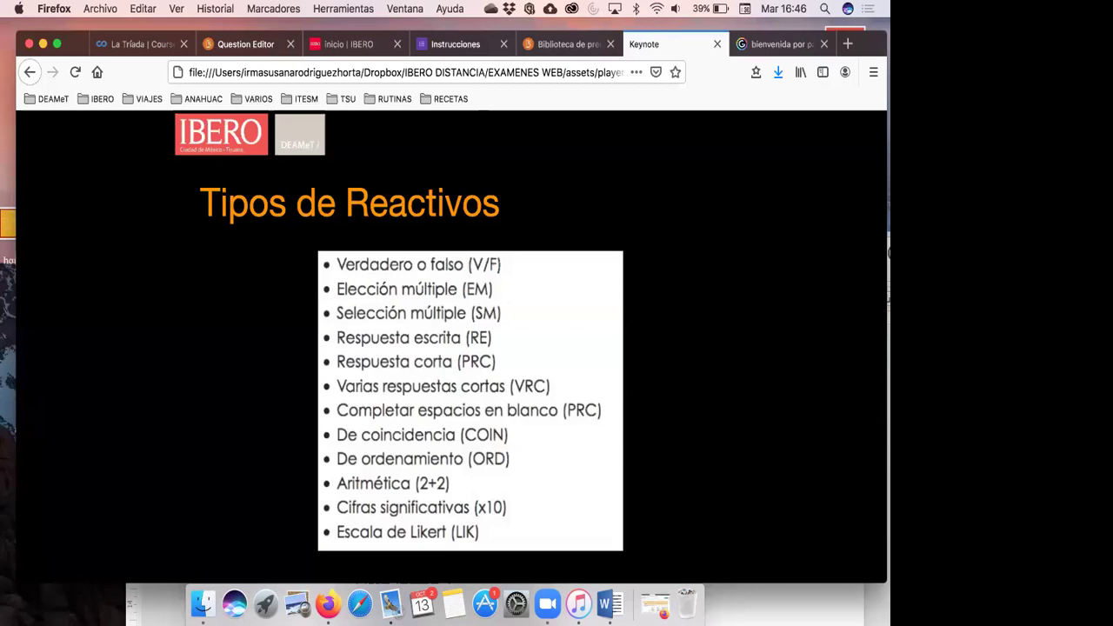
key("Right")
key("Right")
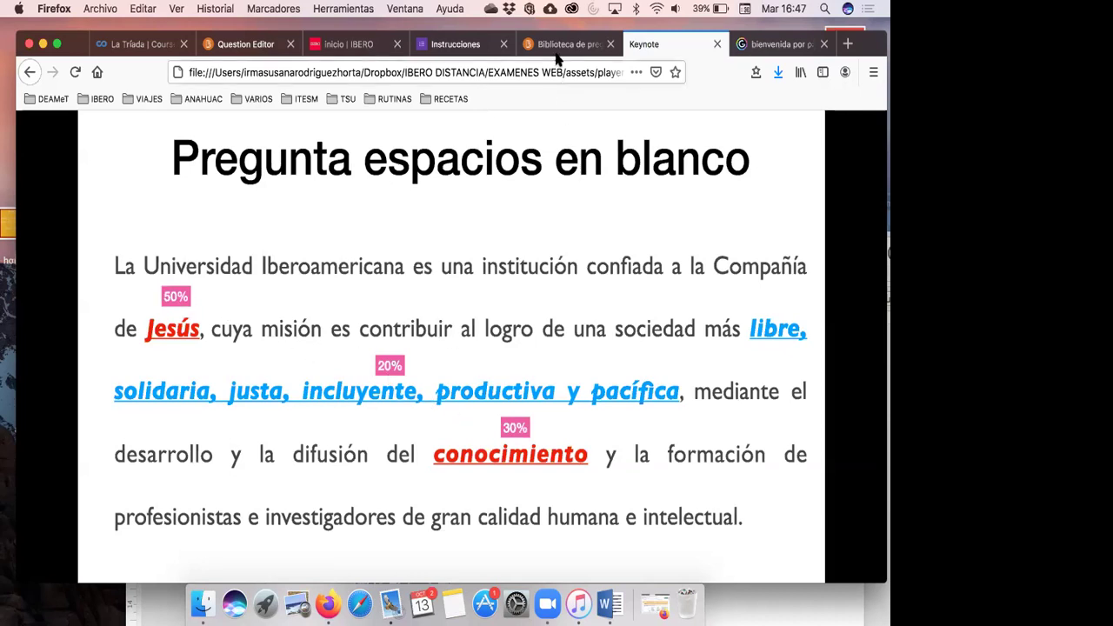
- Return to the question library and open the section "6. COMPLETAR VARIOS ESPACIOS EN BLANCO" within Preguntas posibles
left_click(245, 44)
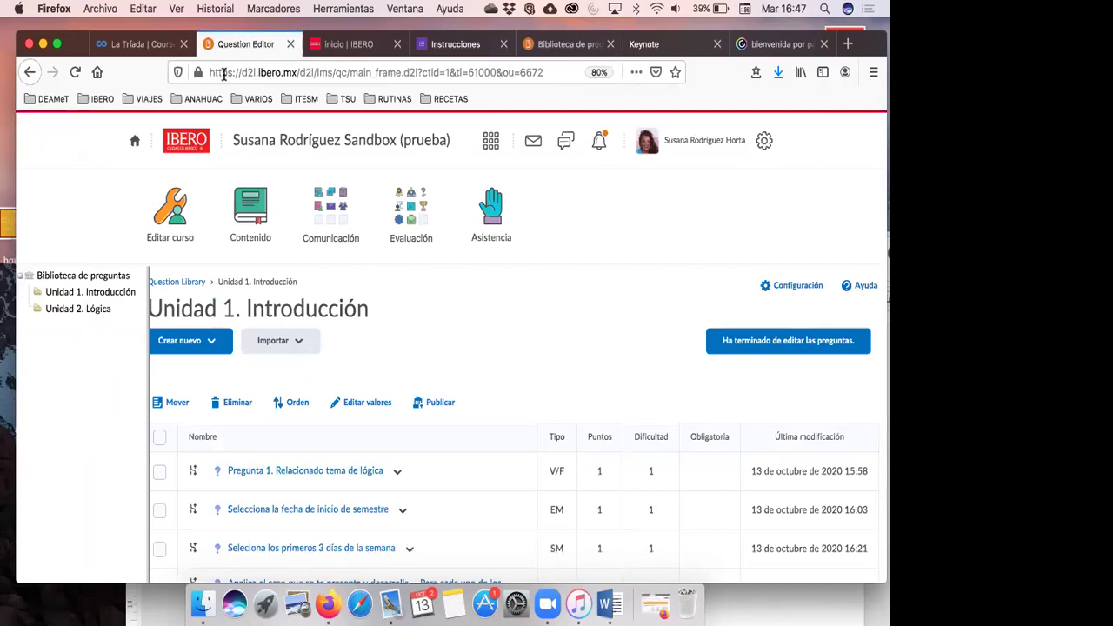
left_click(565, 44)
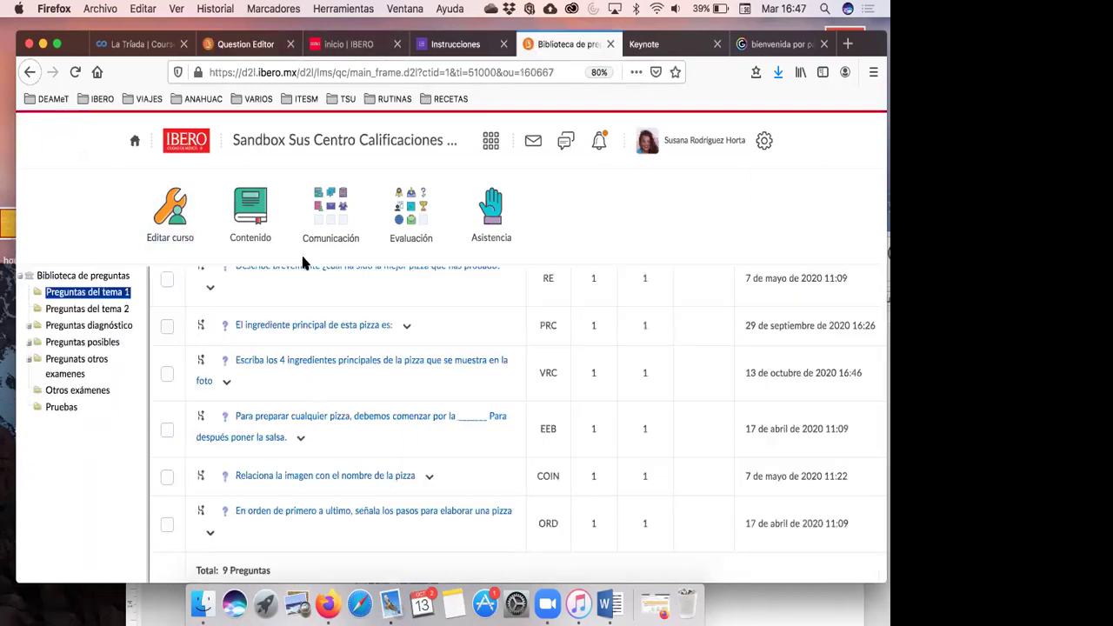
left_click(94, 342)
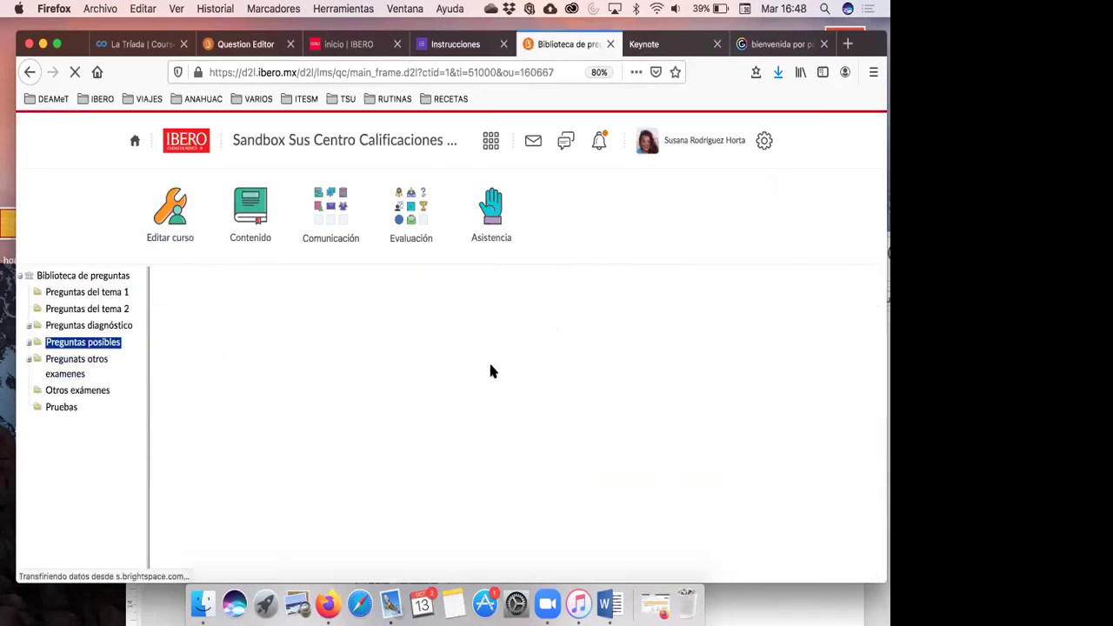
scroll(489, 371, "down", 5)
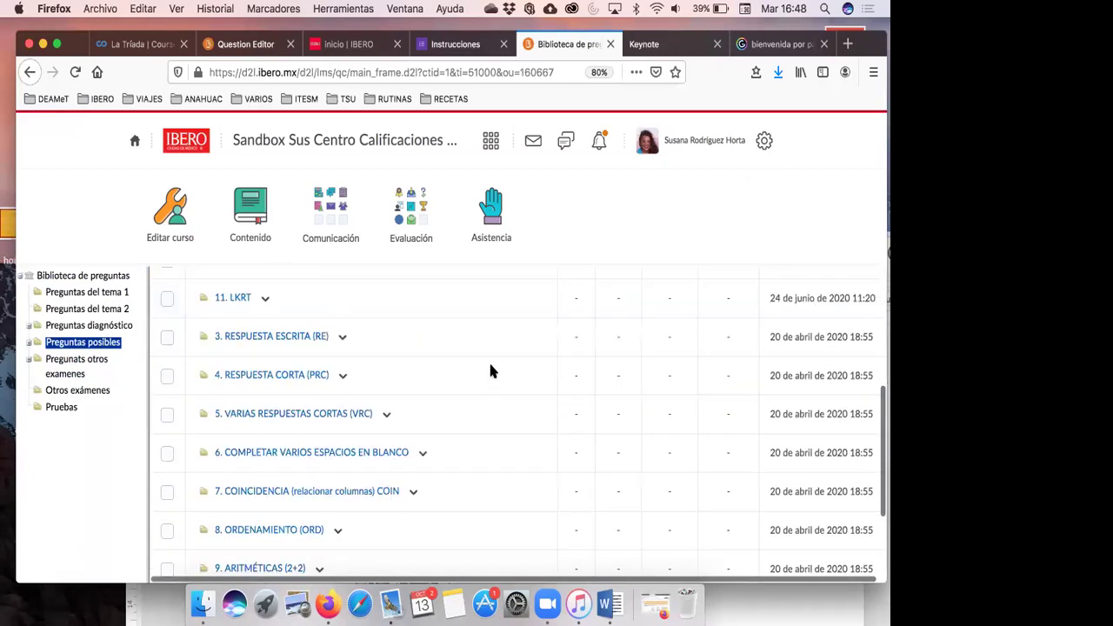
scroll(489, 371, "down", 2)
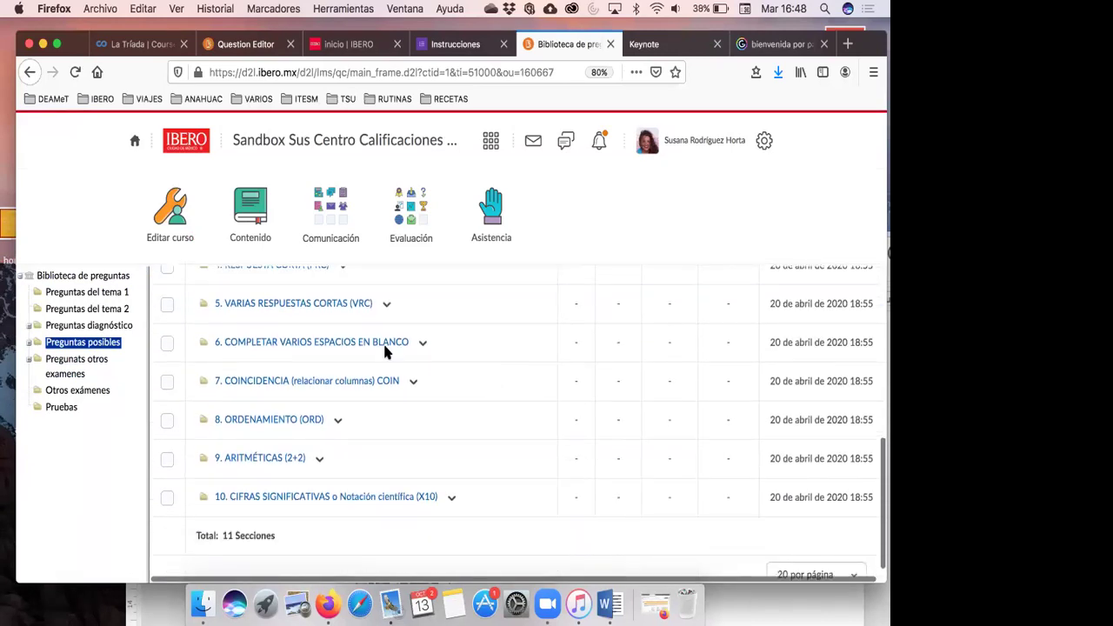
left_click(385, 343)
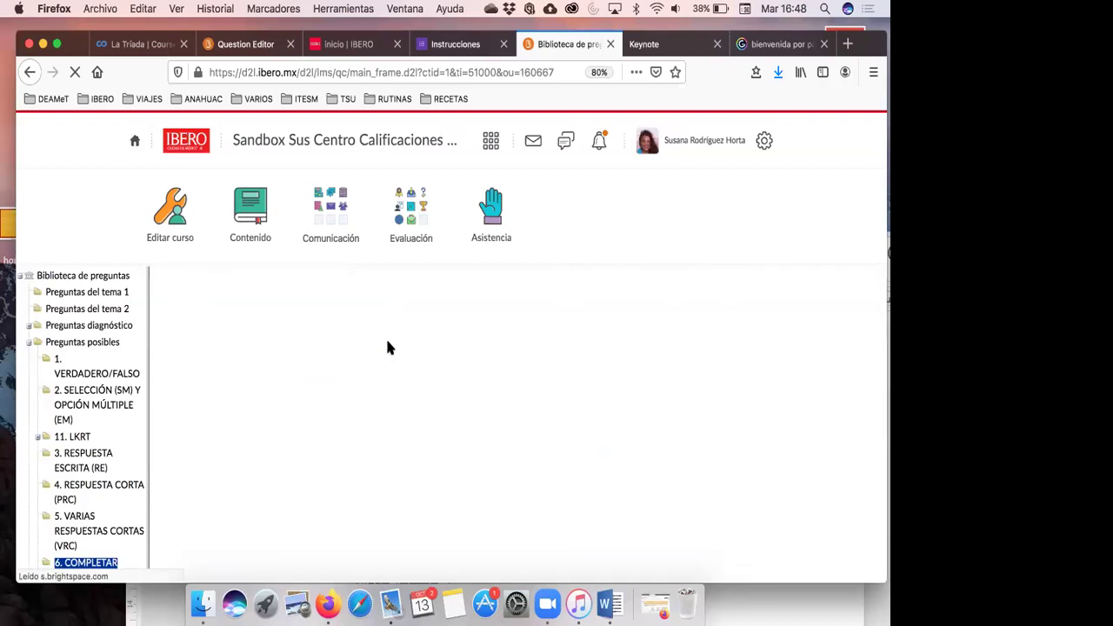
- Open the fill-in-the-blanks question "Ibero" for editing
scroll(402, 432, "down", 1)
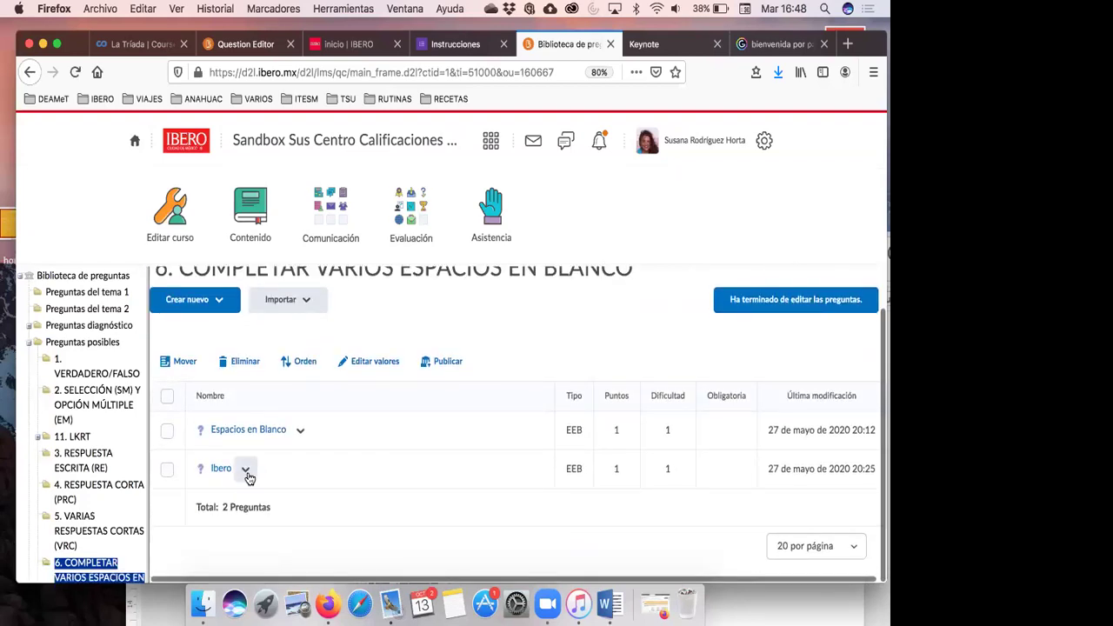
left_click(246, 470)
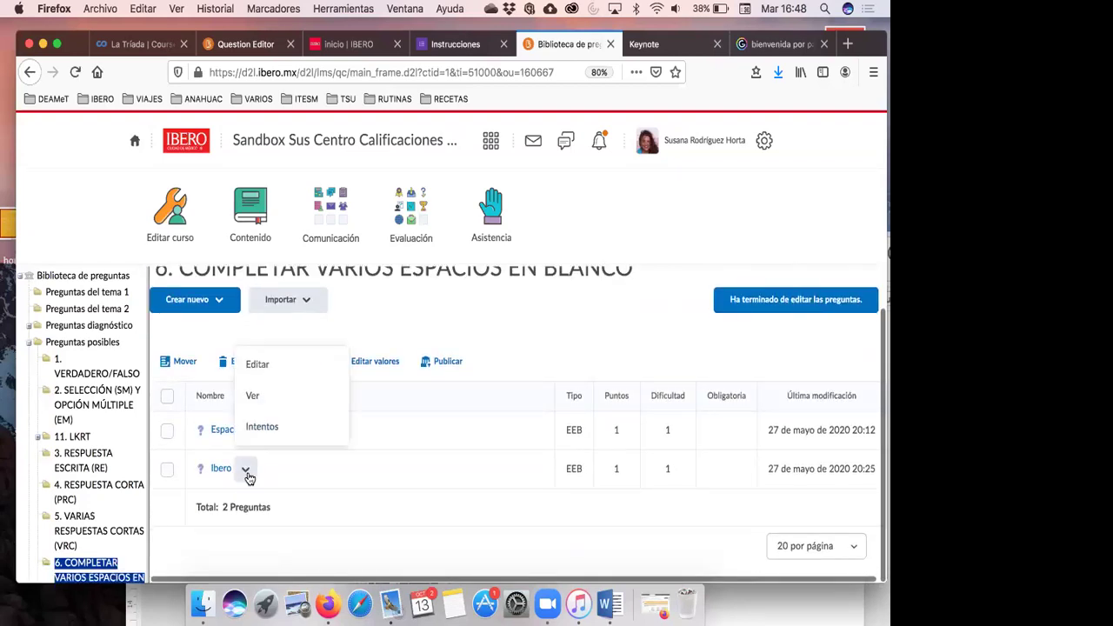
left_click(270, 367)
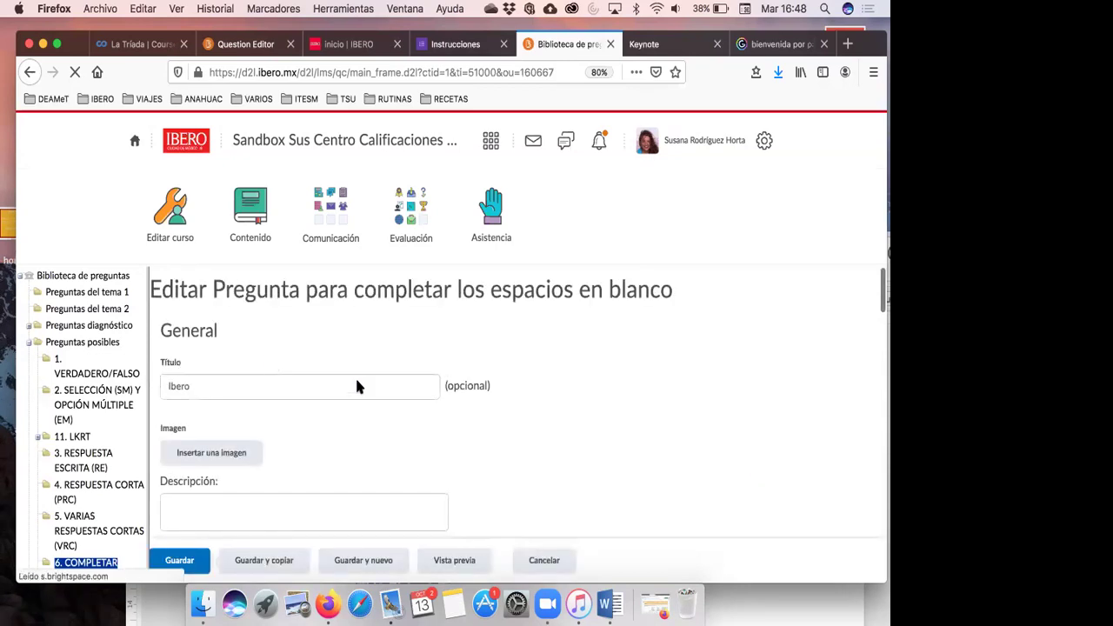
left_click(390, 396)
- Examine the Ibero question's Texto de preguntas section and compare Texto # 1 with the example paragraph on the Keynote slide
scroll(507, 398, "down", 3)
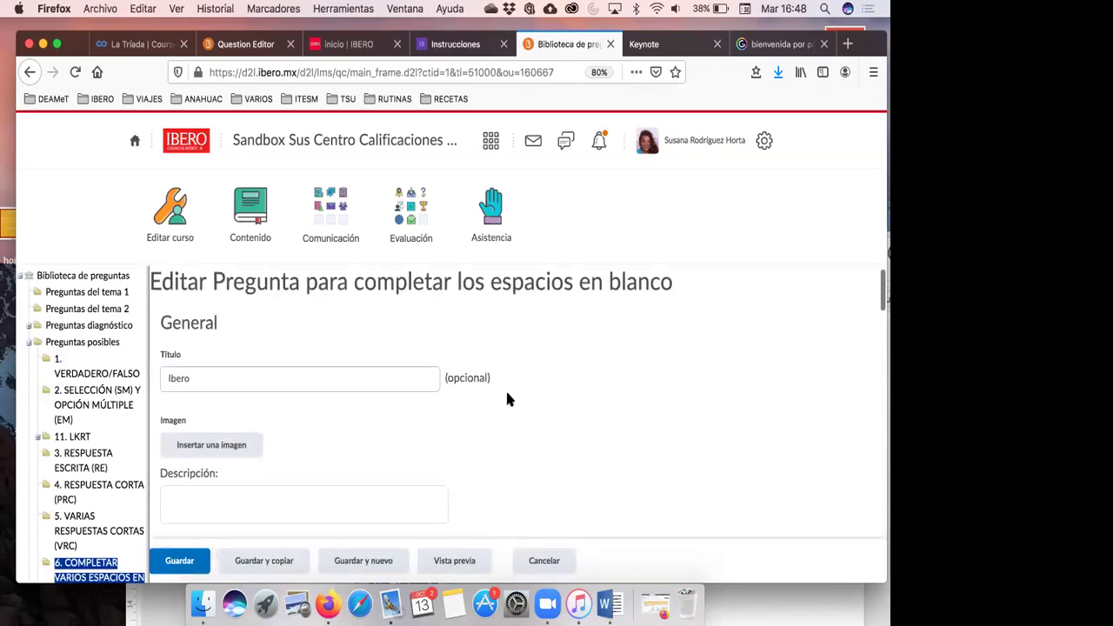
scroll(507, 399, "down", 5)
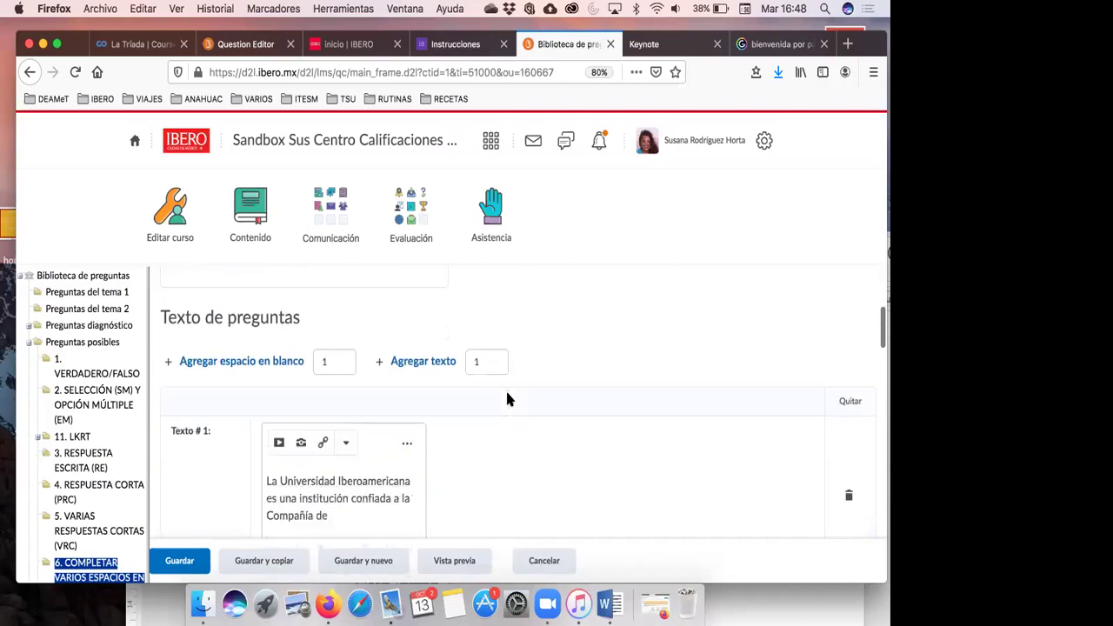
scroll(506, 399, "up", 4)
scroll(507, 399, "down", 2)
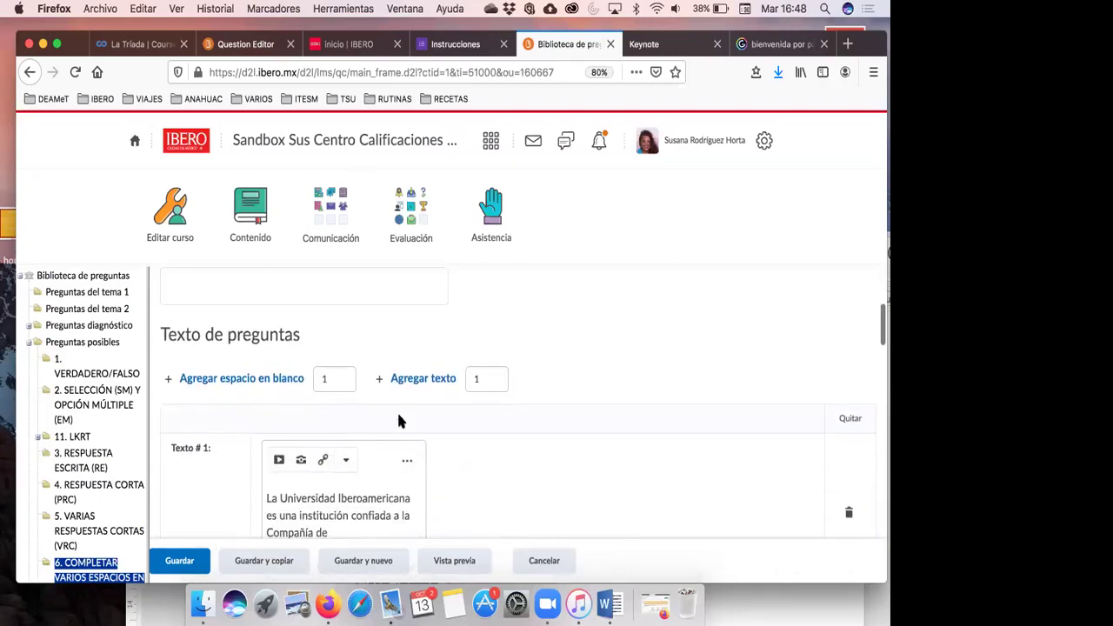
scroll(474, 481, "down", 1)
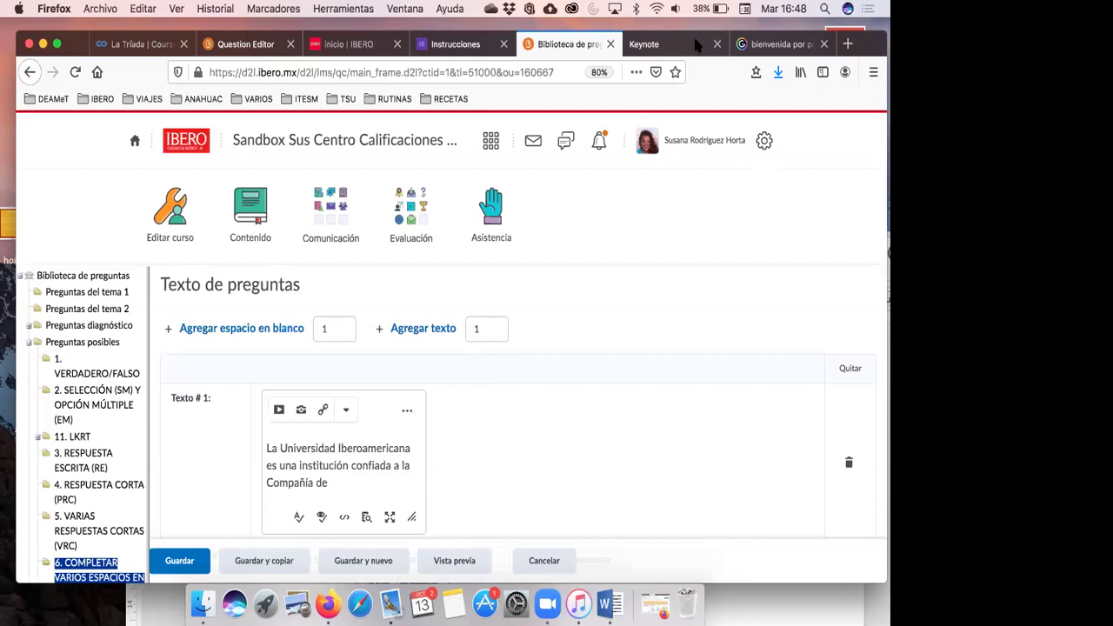
left_click(659, 48)
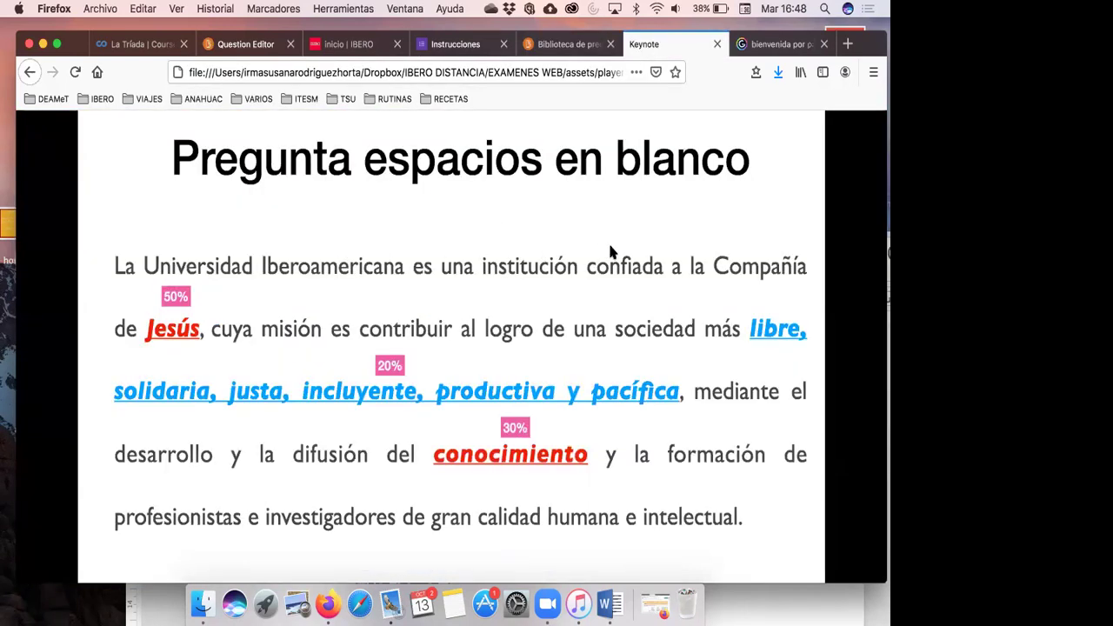
left_click(561, 44)
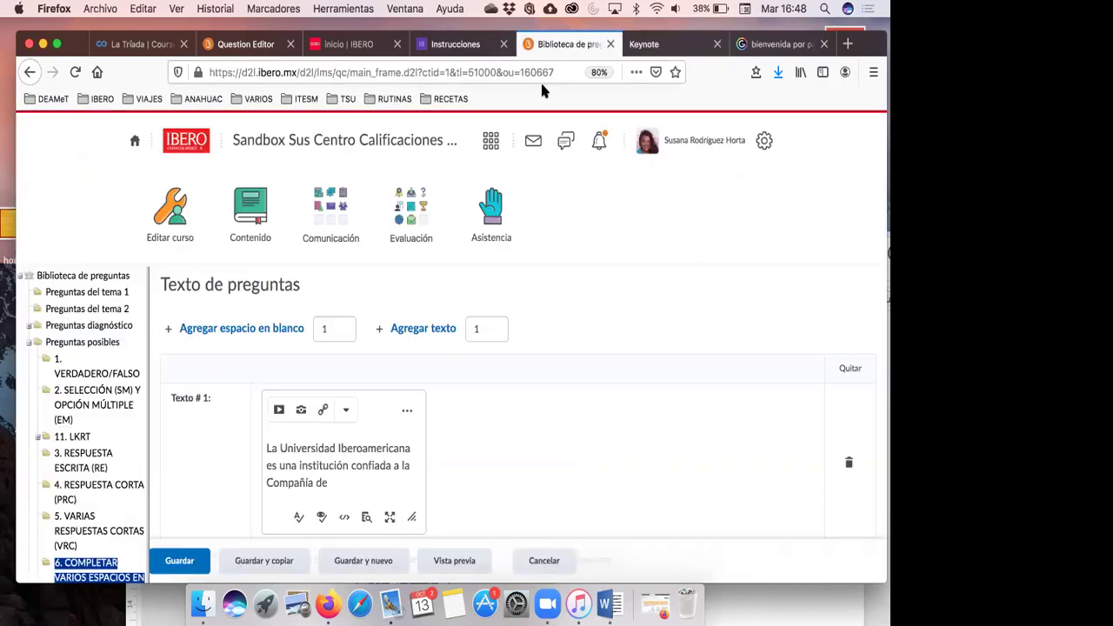
- Set the size of En blanco # 1 to 5
scroll(425, 440, "down", 2)
scroll(426, 440, "down", 3)
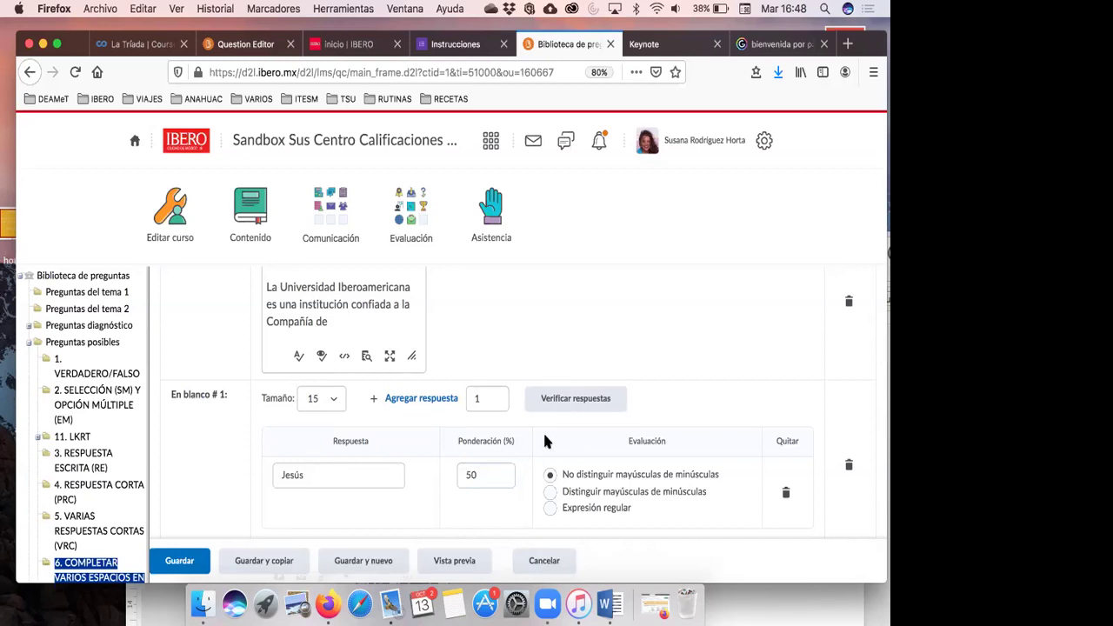
left_click(330, 399)
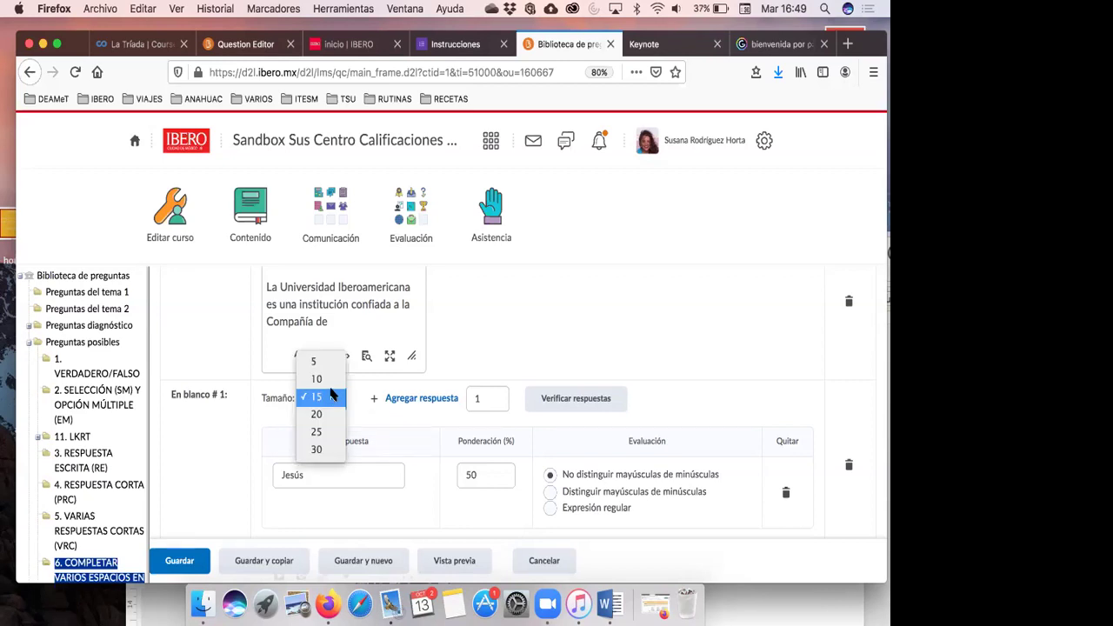
left_click(315, 360)
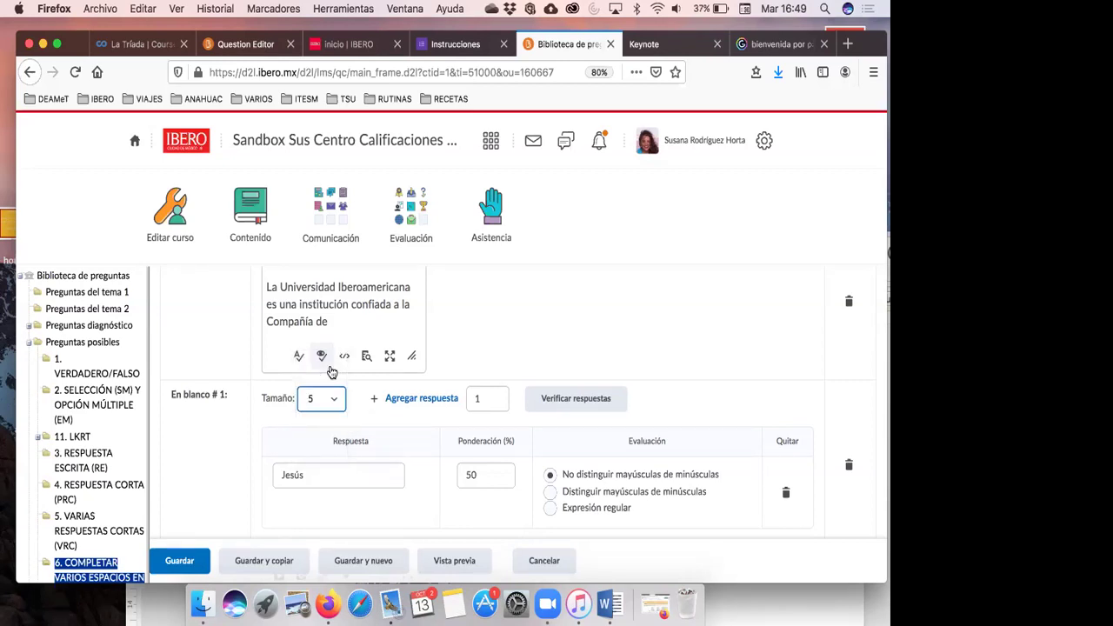
- Review the answer and weighting of En blanco # 1, and continue to Texto # 2 and En blanco # 2
left_click(331, 475)
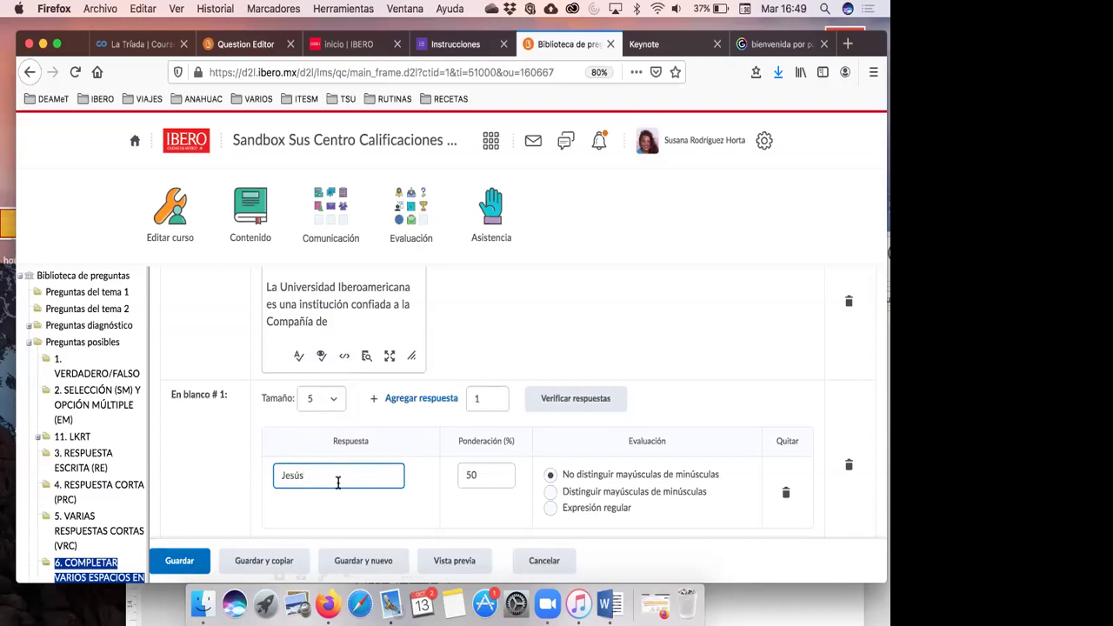
left_click(497, 473)
scroll(502, 469, "down", 1)
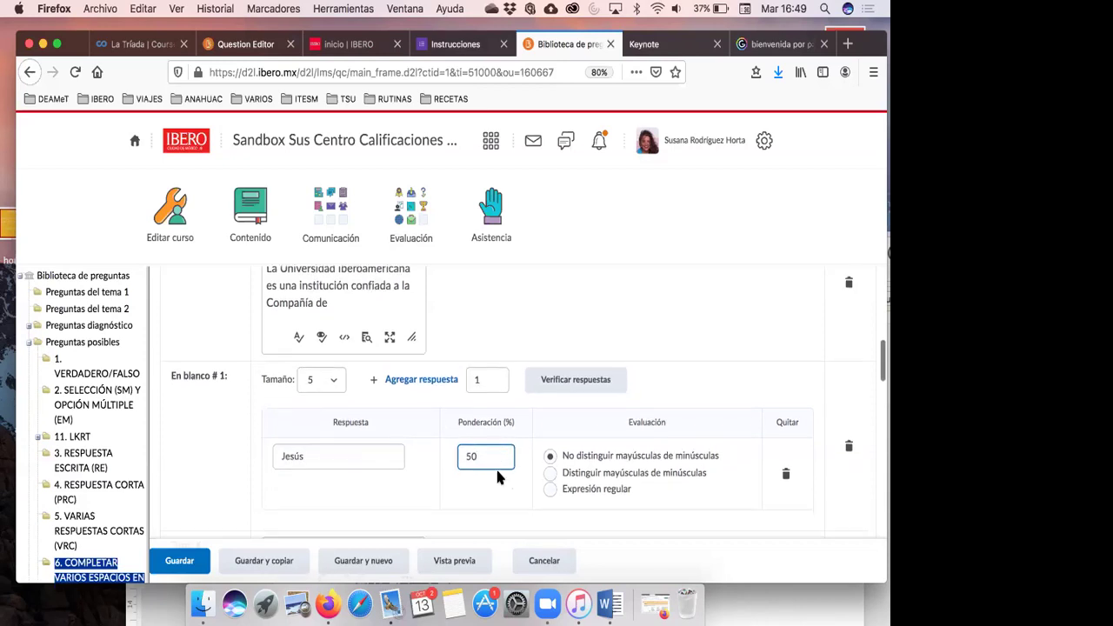
scroll(534, 442, "down", 3)
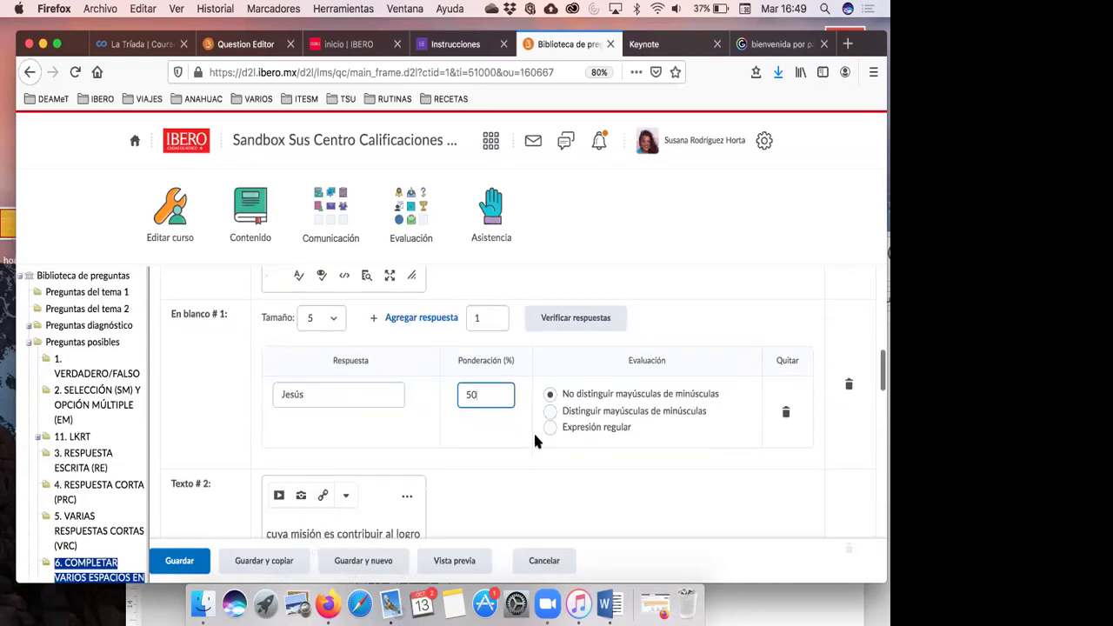
scroll(534, 442, "down", 1)
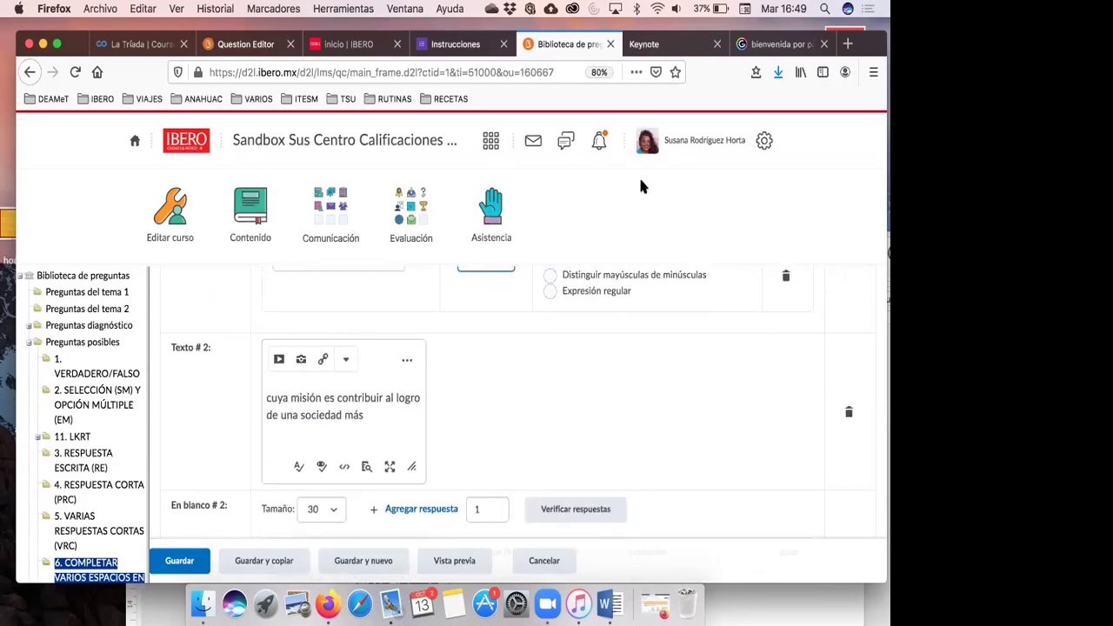
- Check the Keynote slide's example paragraph against Texto # 2 and review the answers and weightings of En blanco # 2
left_click(646, 48)
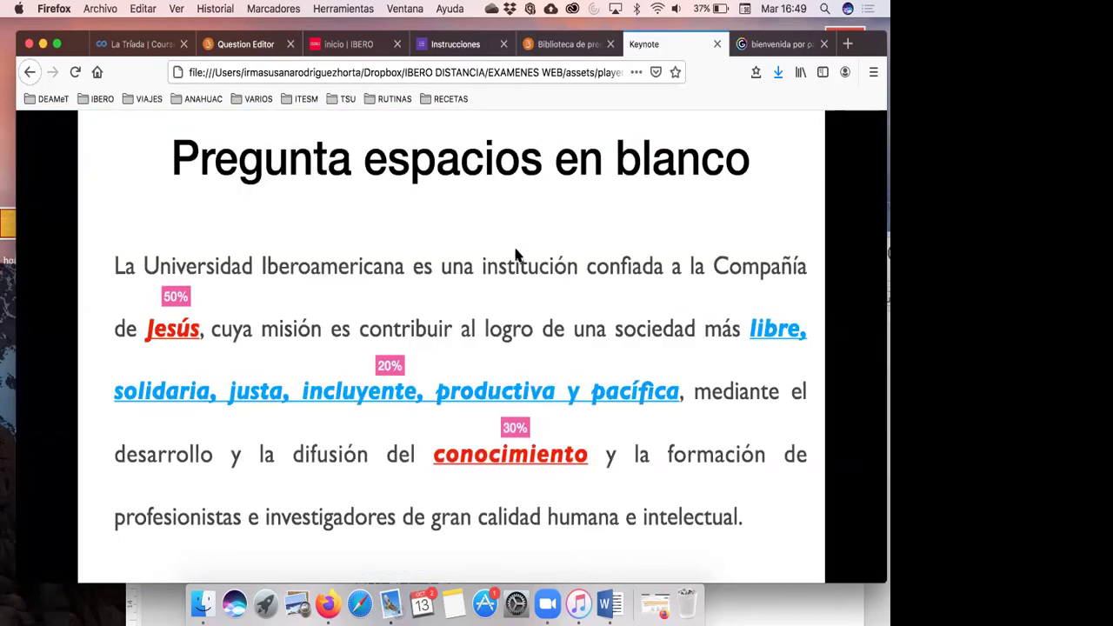
left_click(565, 44)
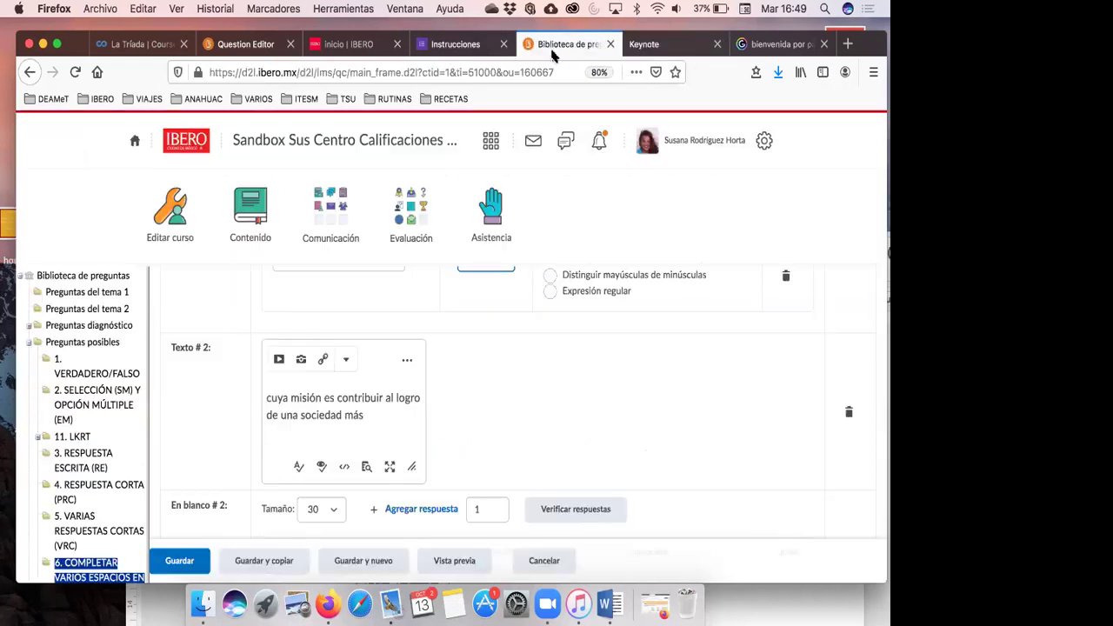
scroll(436, 378, "down", 4)
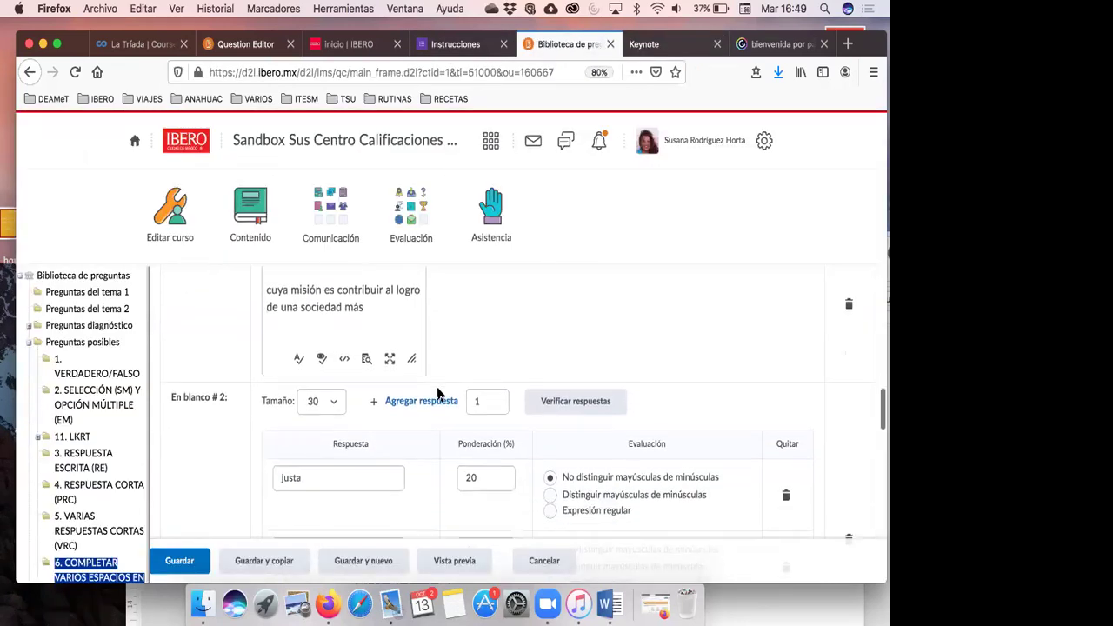
scroll(438, 411, "down", 1)
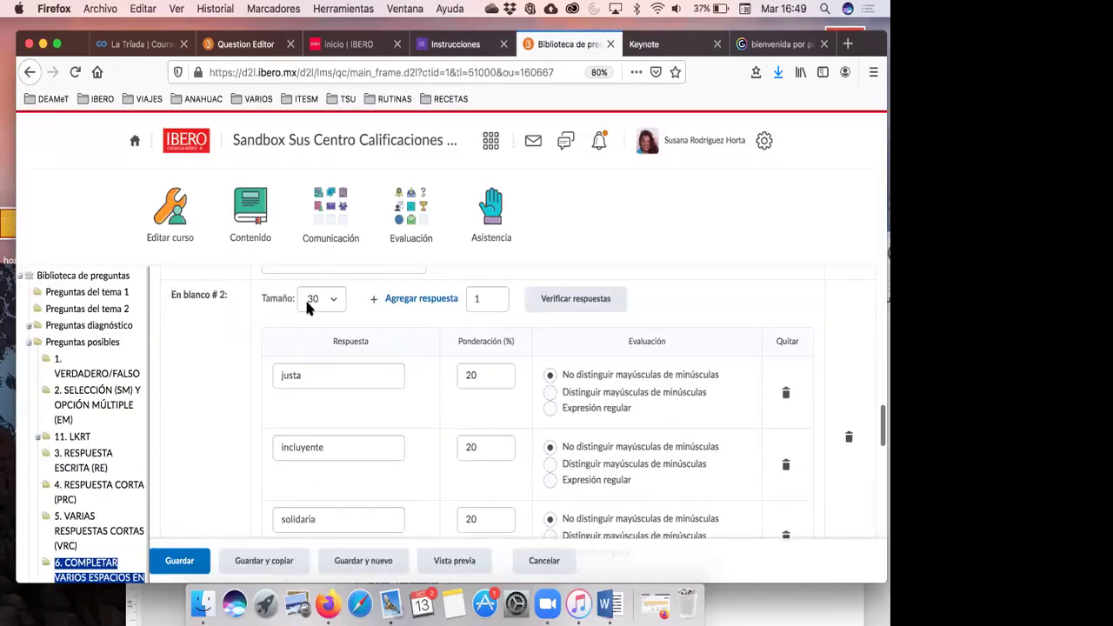
scroll(357, 372, "down", 1)
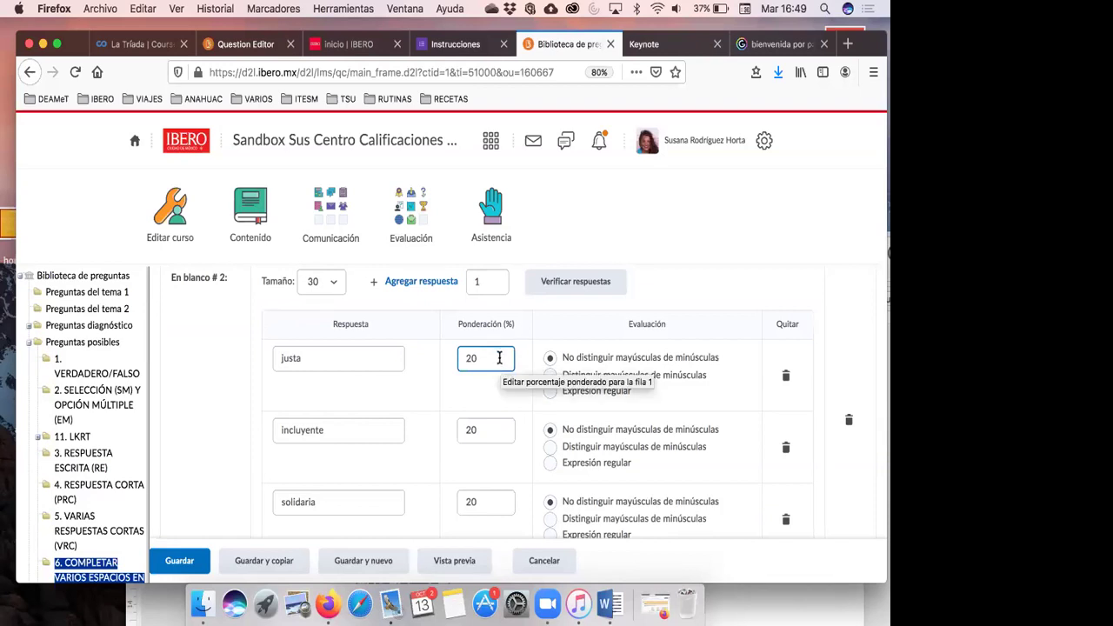
left_click(360, 356)
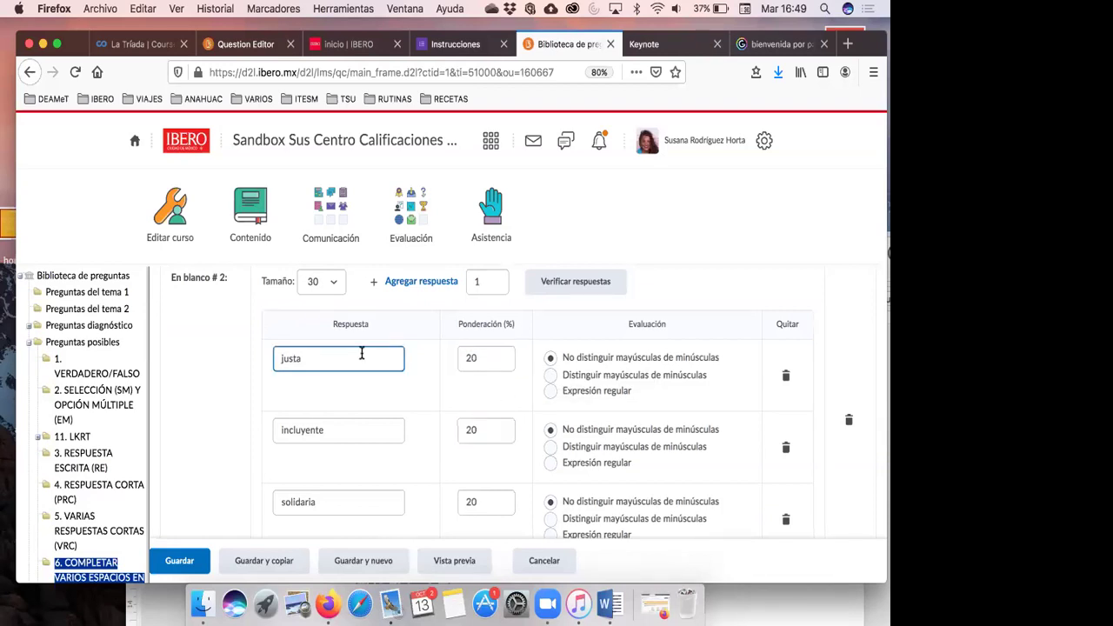
scroll(362, 362, "down", 1)
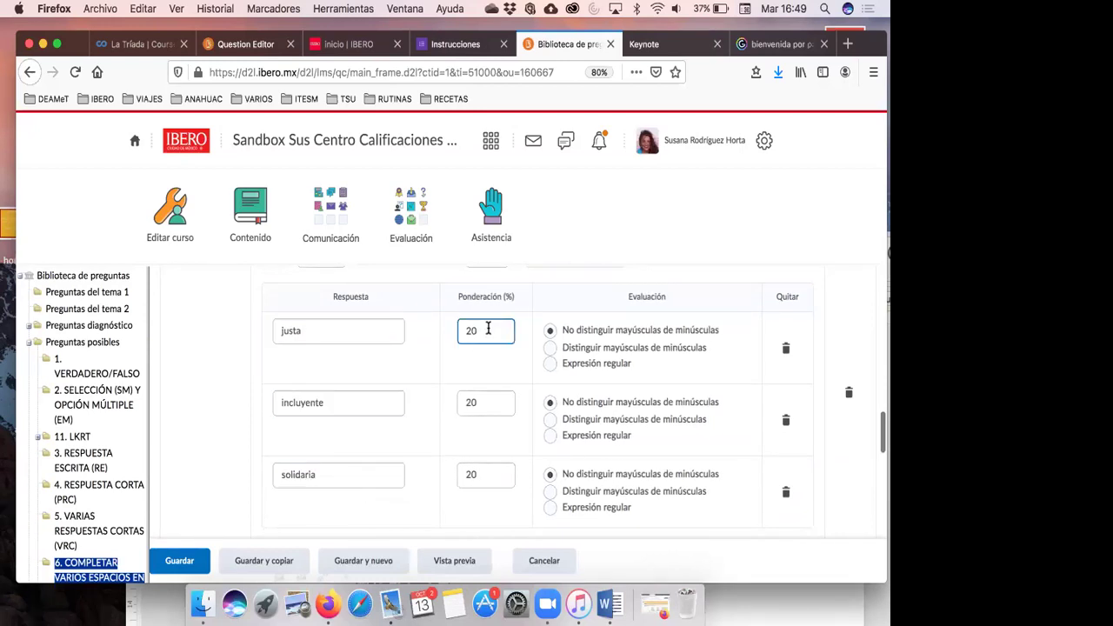
left_click(367, 328)
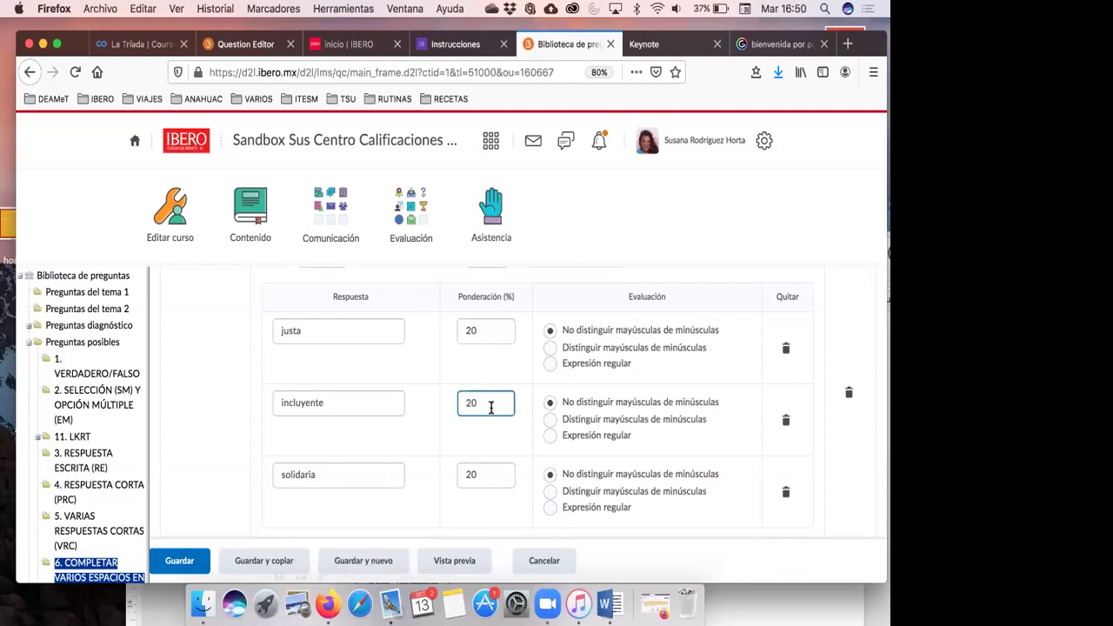
scroll(487, 339, "up", 2)
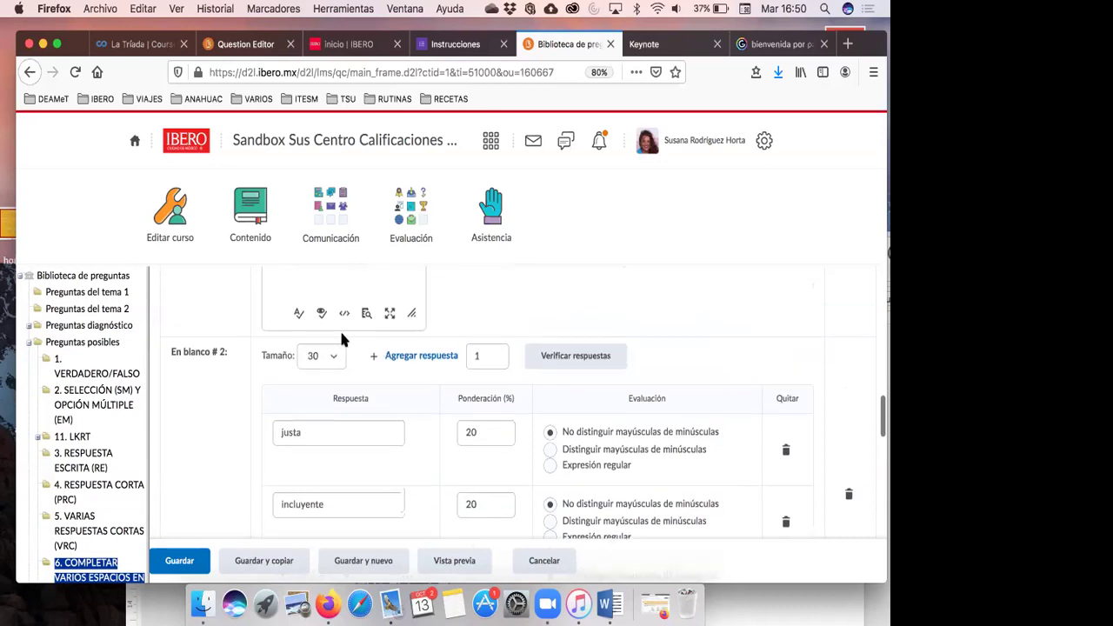
scroll(496, 430, "down", 1)
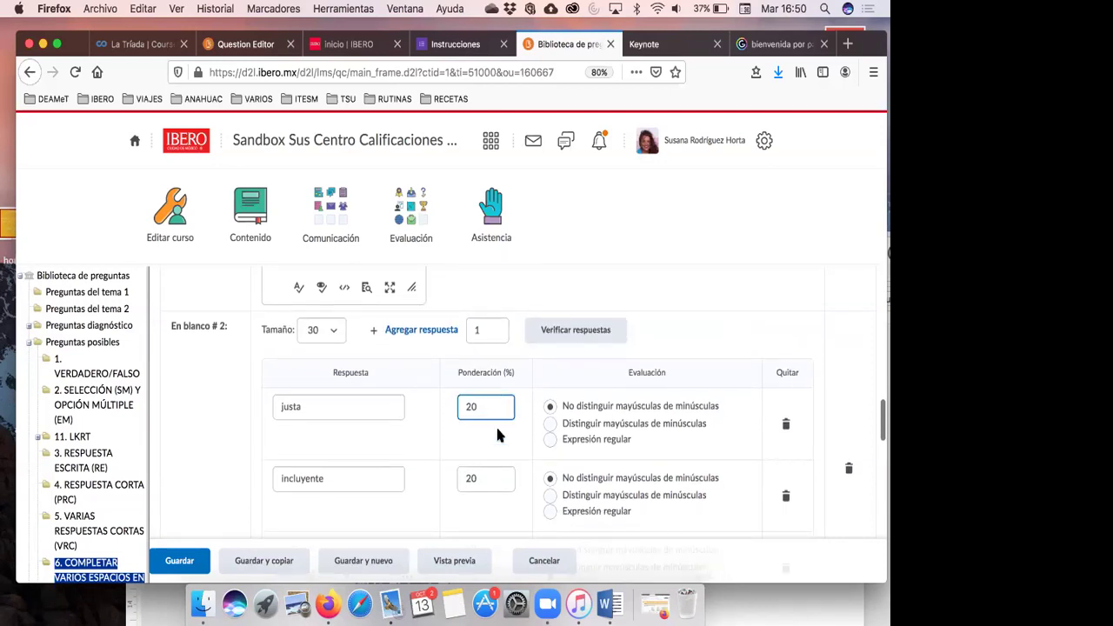
scroll(496, 430, "down", 2)
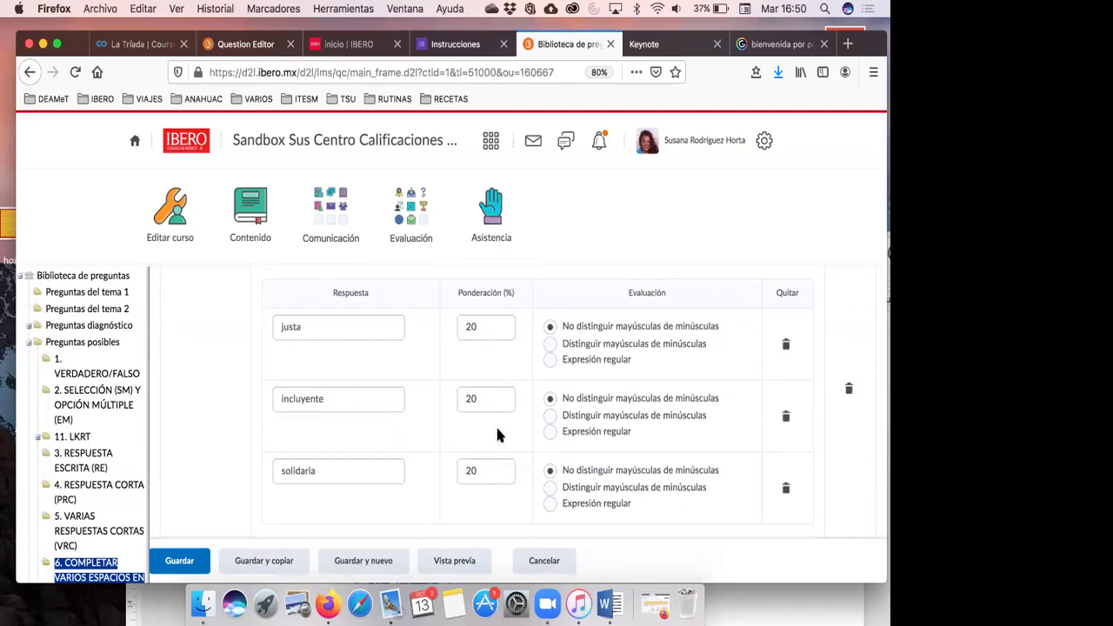
left_click(340, 398)
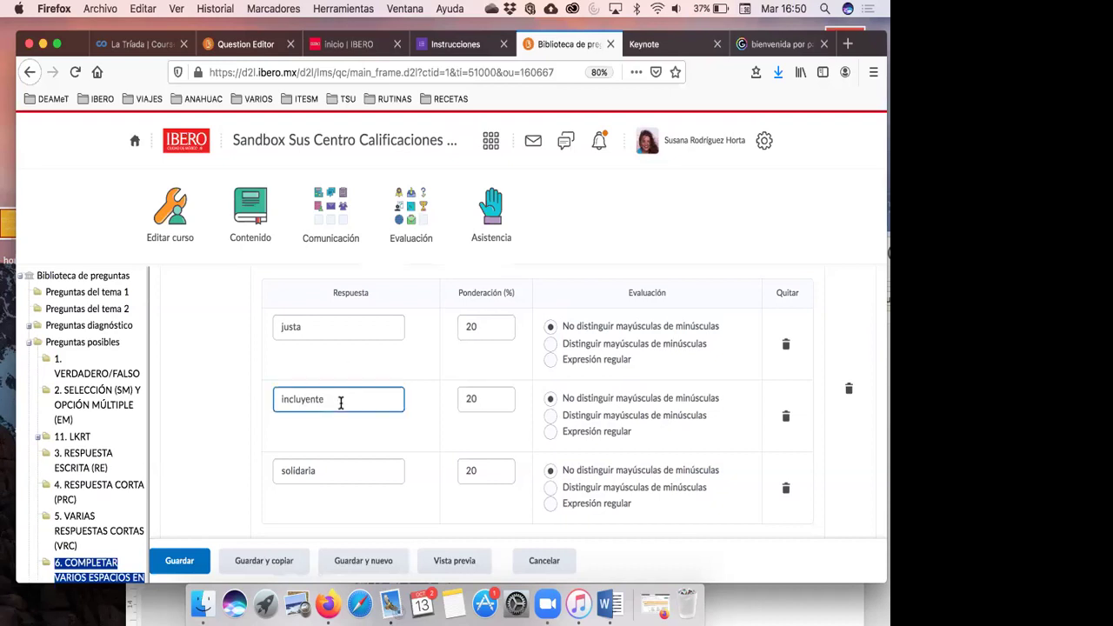
left_click(484, 396)
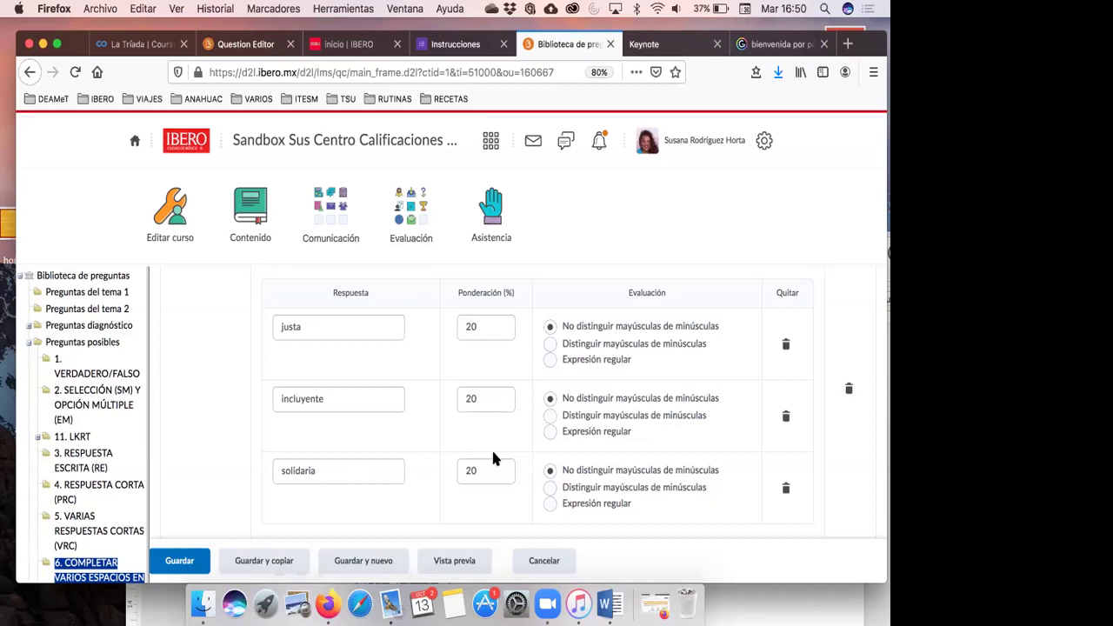
- Review Texto # 3 and the answer and weighting of En blanco # 3, comparing them with the Keynote slide's paragraph
scroll(492, 458, "down", 5)
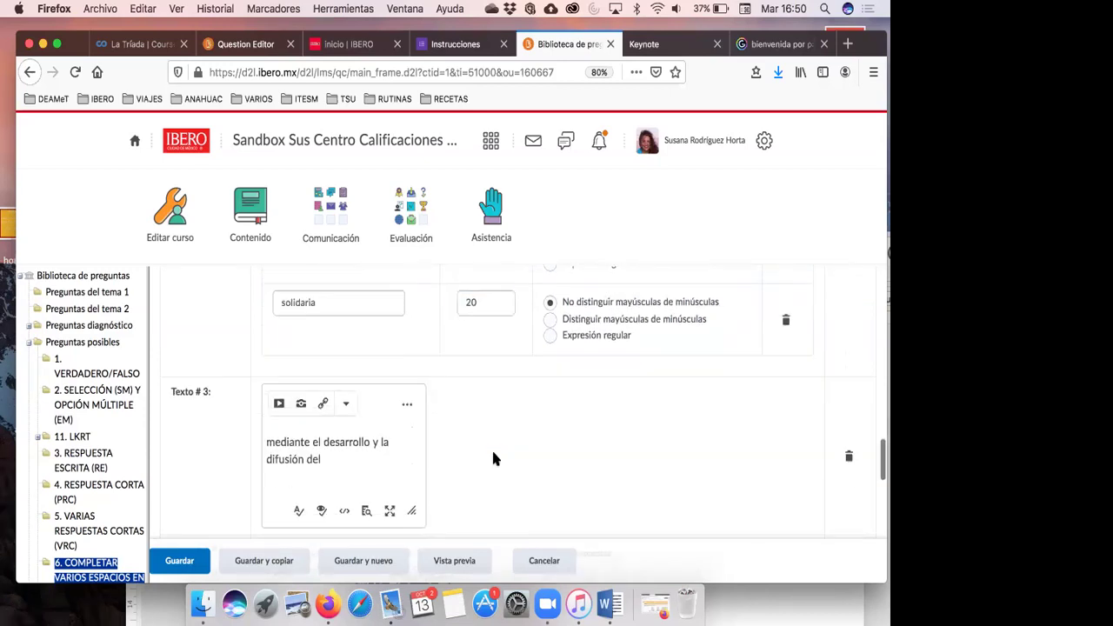
scroll(492, 456, "down", 4)
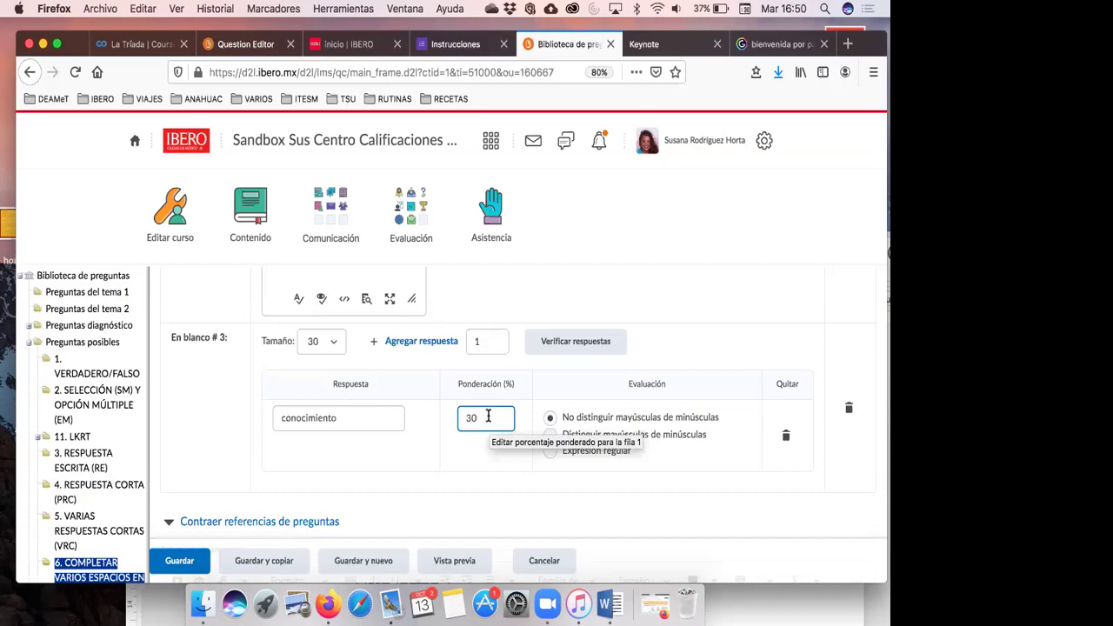
scroll(488, 416, "down", 1)
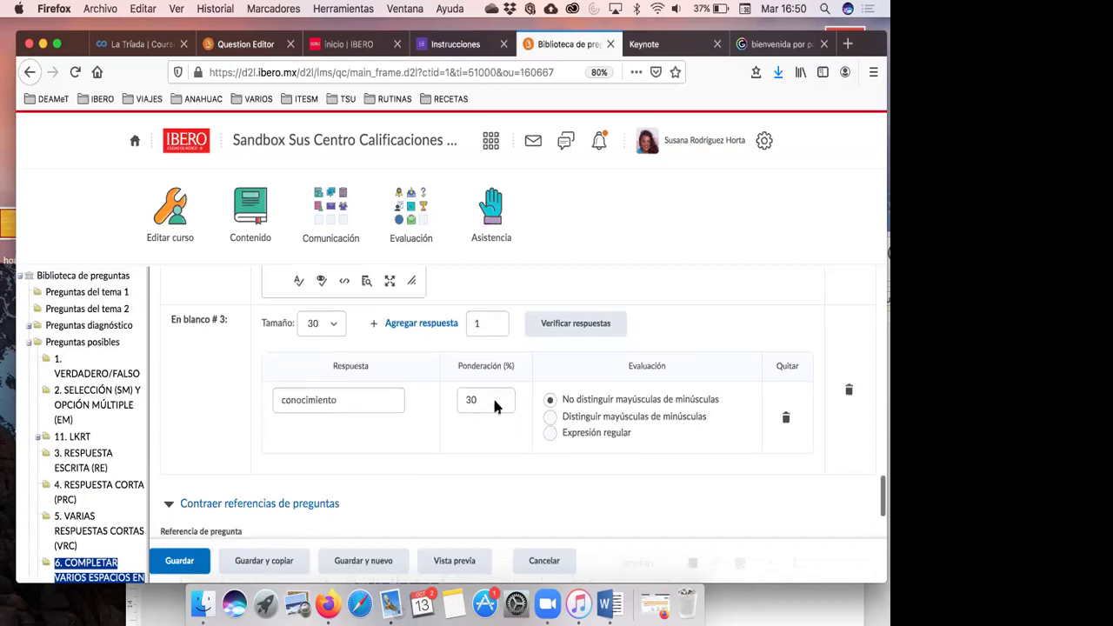
scroll(446, 318, "up", 5)
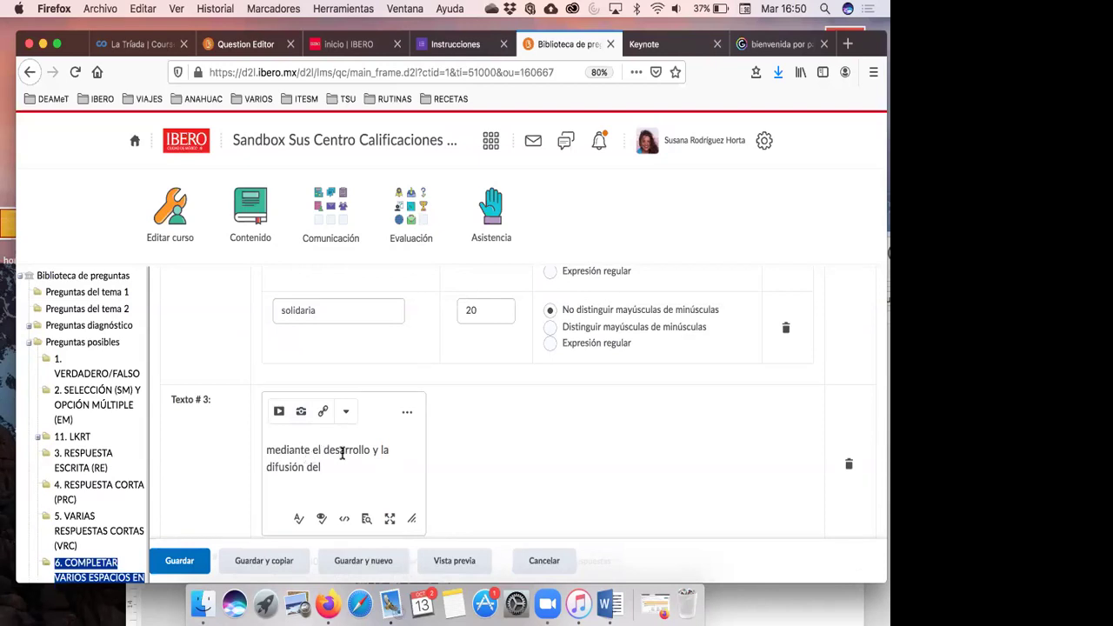
scroll(385, 461, "down", 1)
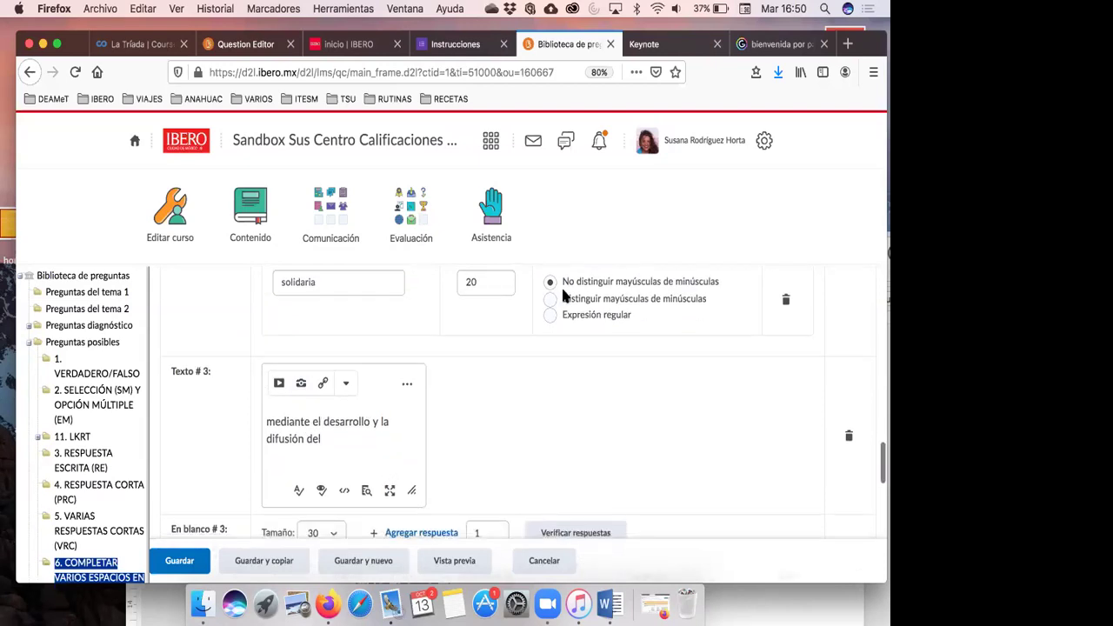
left_click(644, 44)
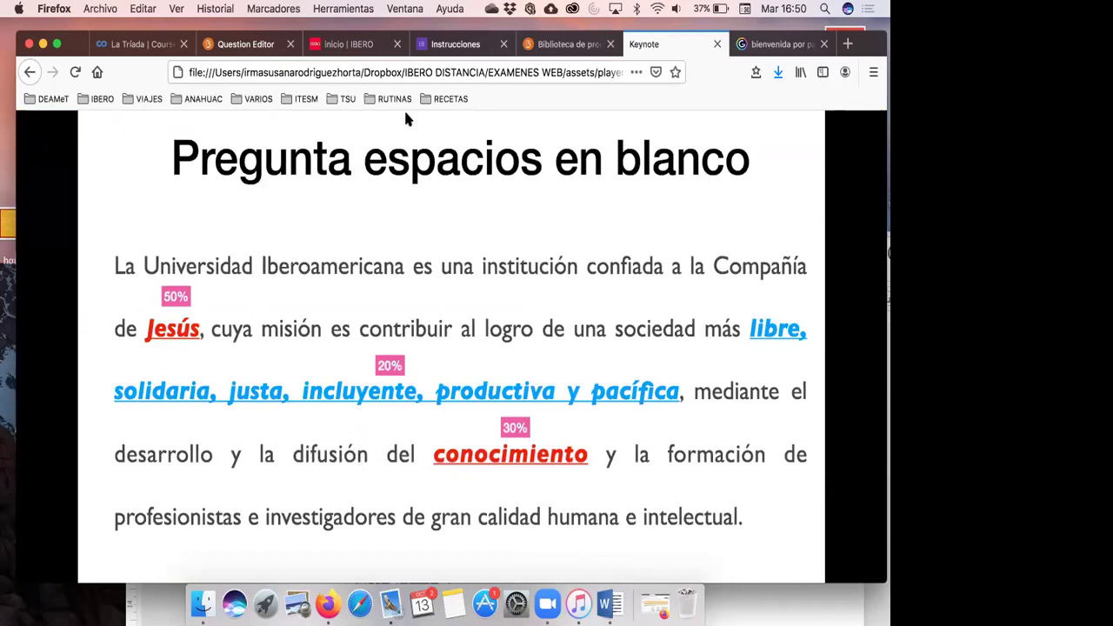
left_click(561, 44)
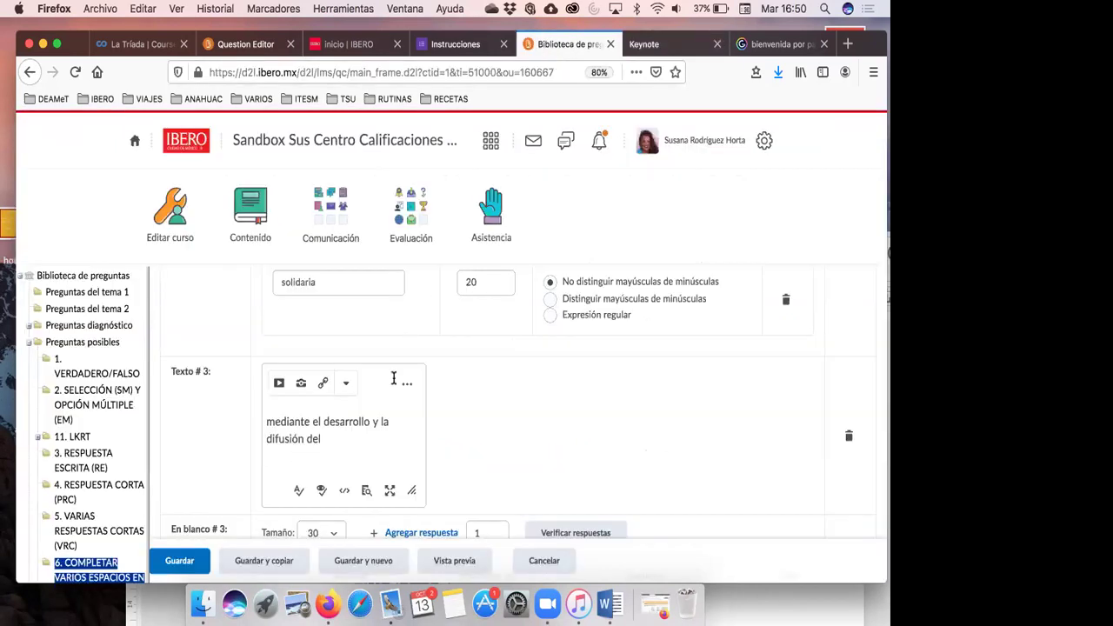
scroll(375, 425, "down", 1)
scroll(374, 425, "down", 5)
left_click(374, 417)
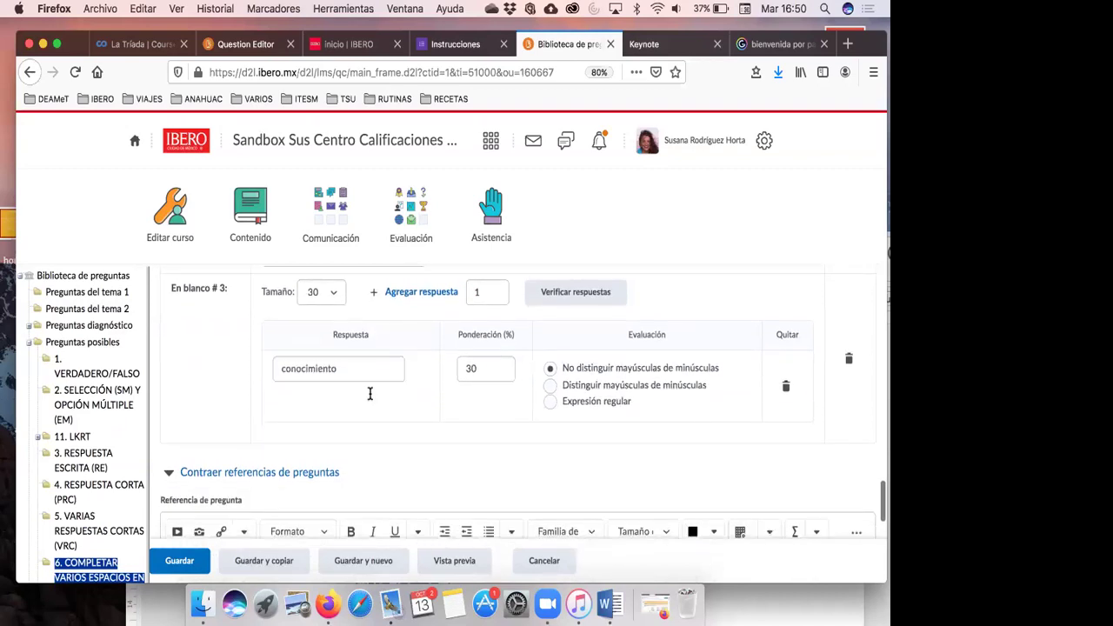
left_click(489, 366)
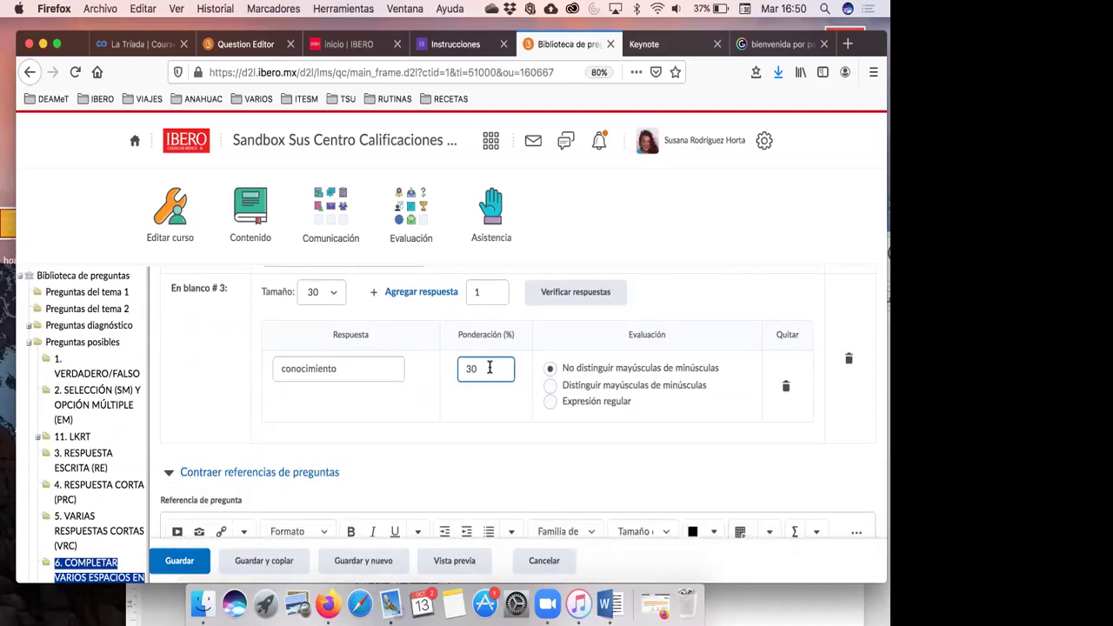
scroll(489, 367, "up", 3)
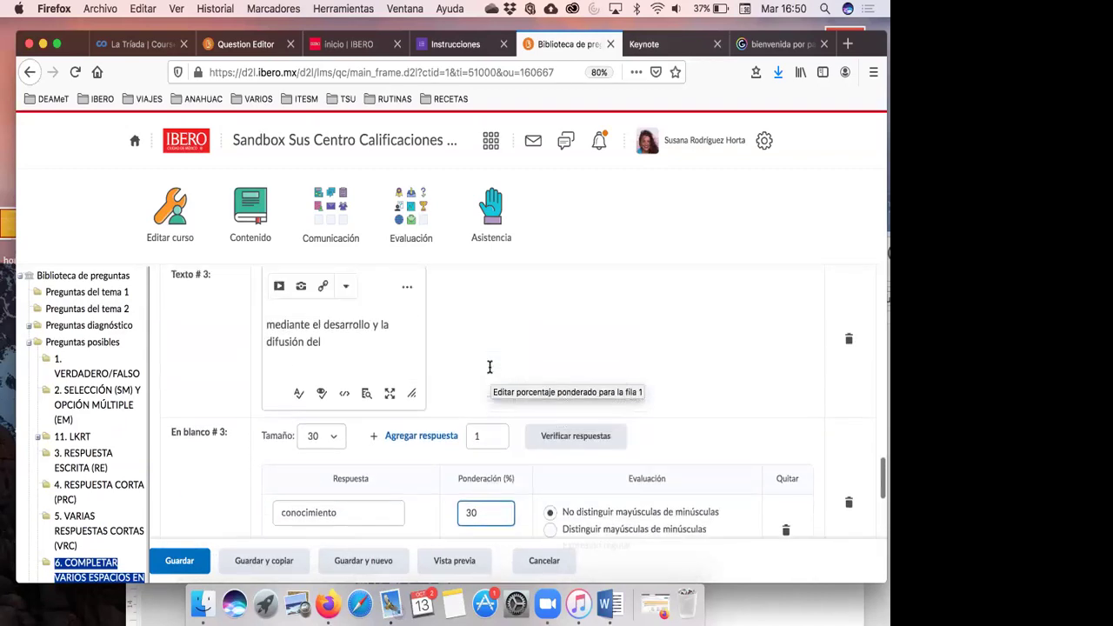
scroll(487, 361, "up", 2)
scroll(487, 362, "down", 5)
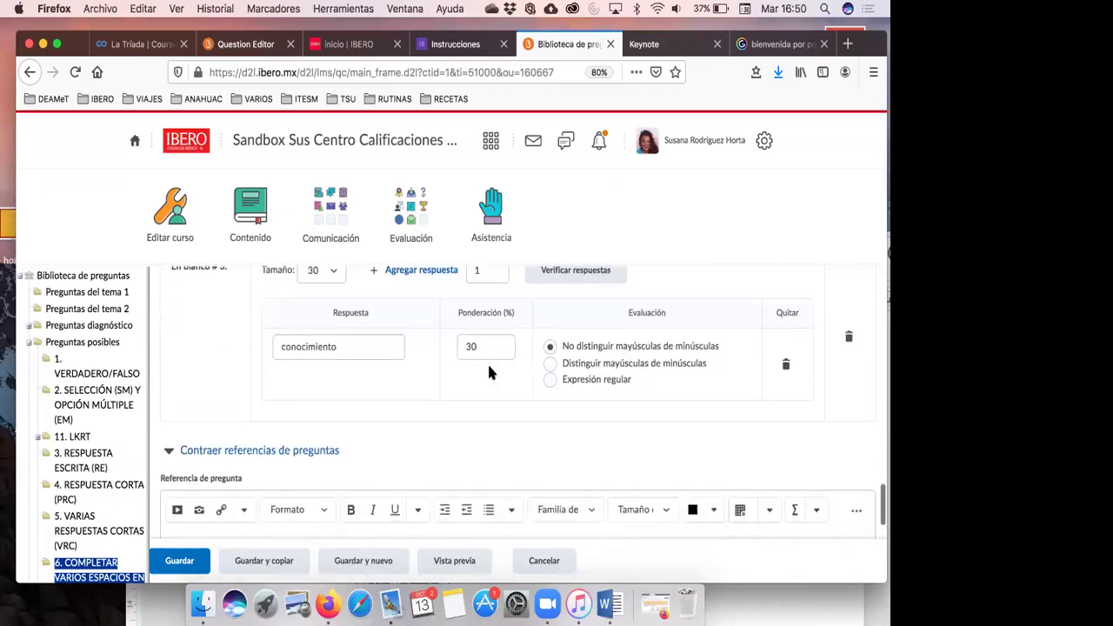
scroll(492, 389, "down", 1)
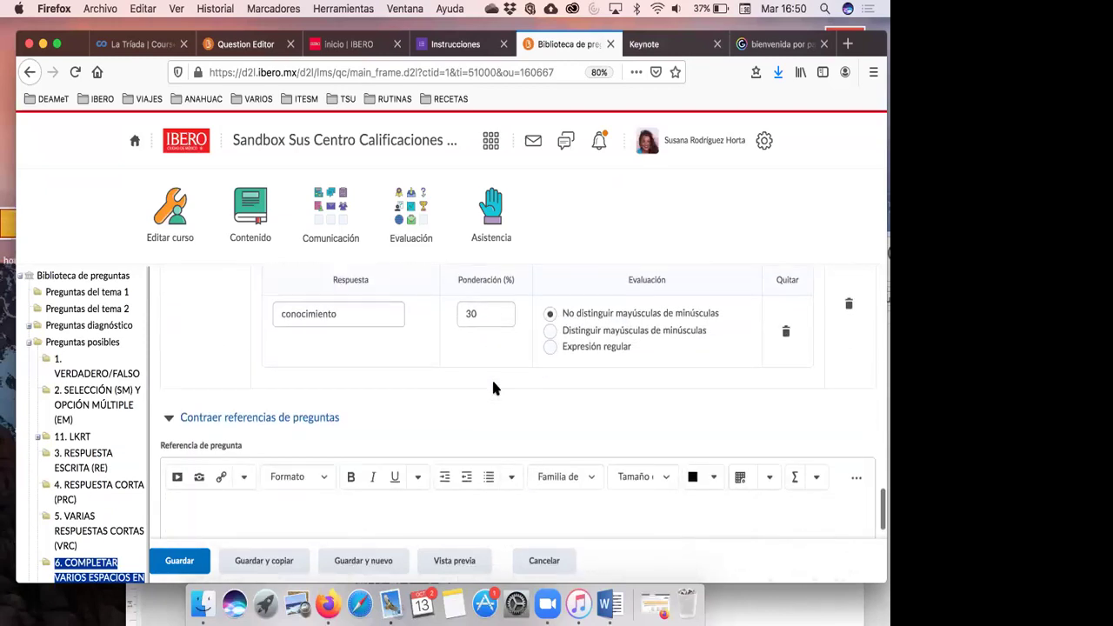
- Preview the Ibero question, examine its blanks and how it appears when graded, and return to the editor
left_click(458, 563)
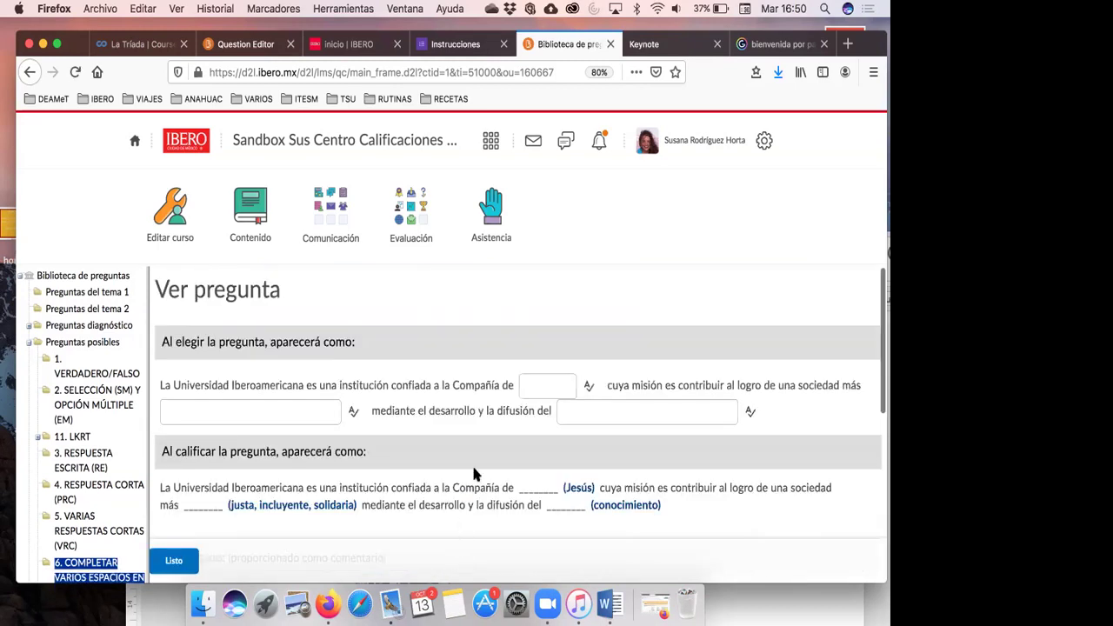
scroll(476, 453, "down", 1)
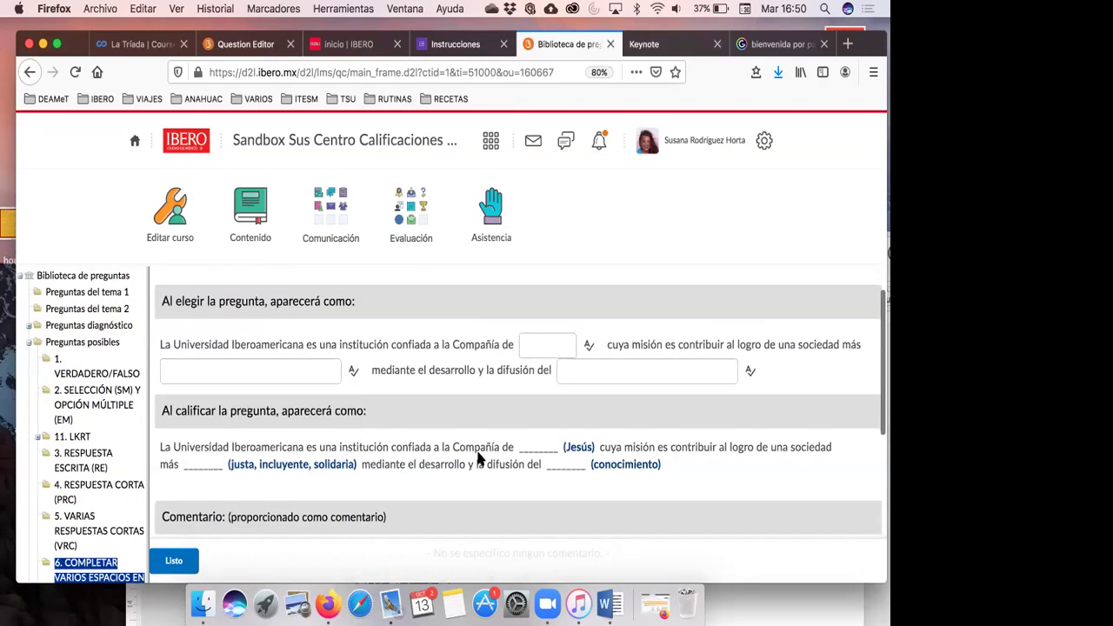
scroll(249, 316, "down", 1)
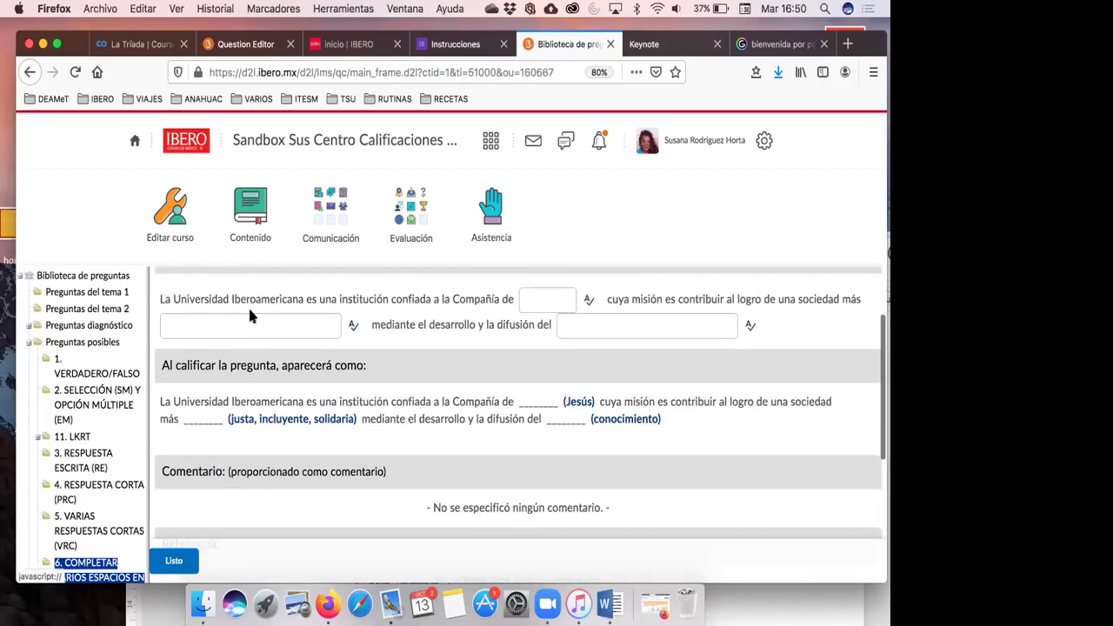
left_click(534, 300)
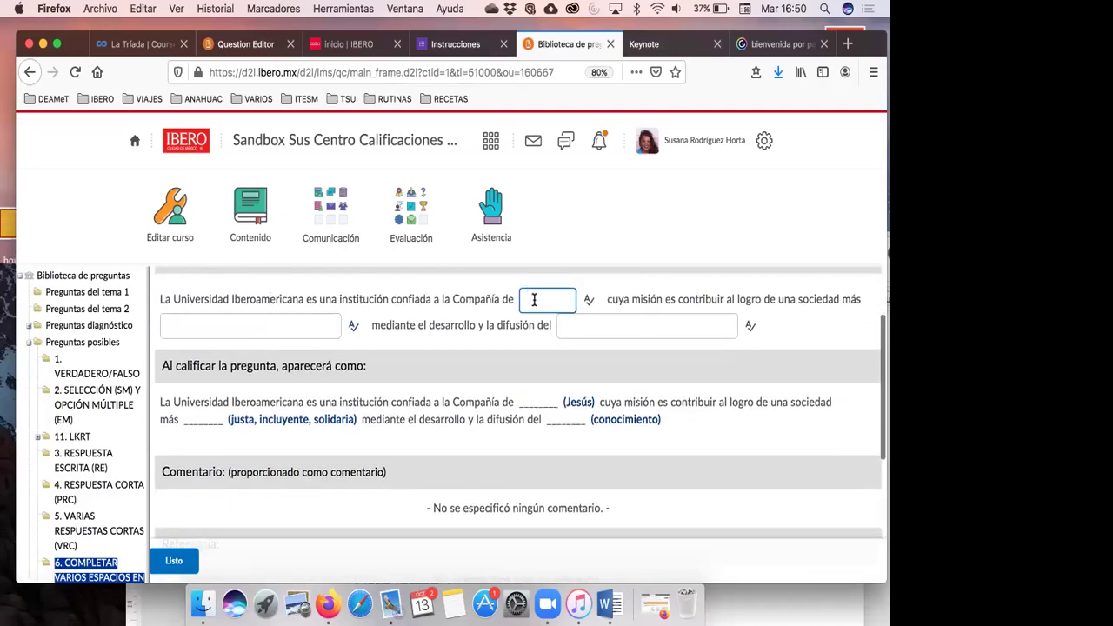
left_click(306, 326)
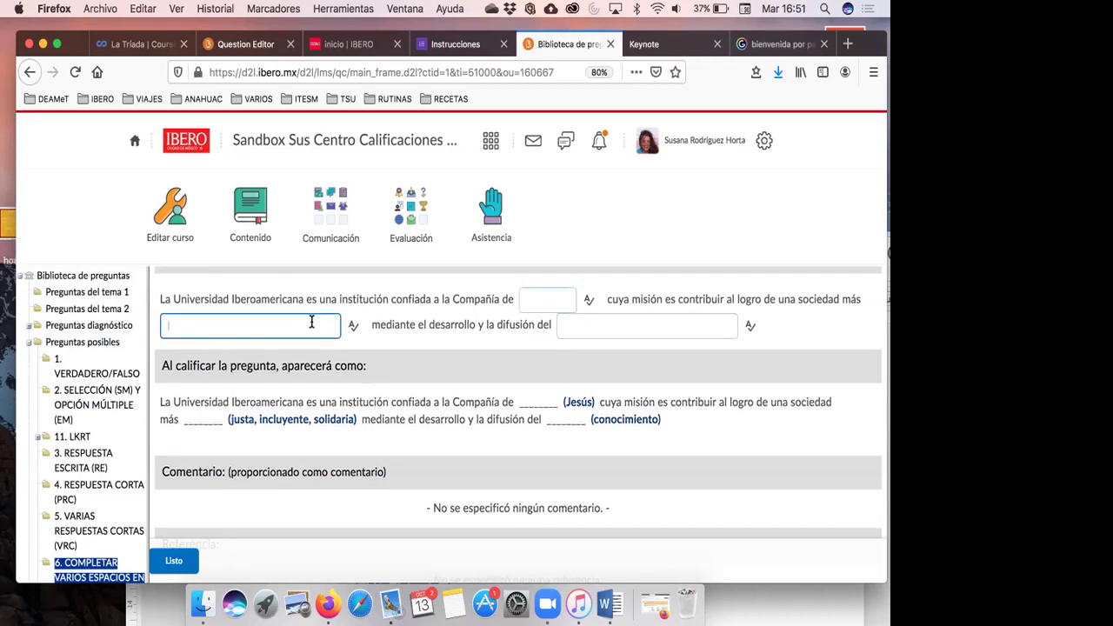
left_click(615, 321)
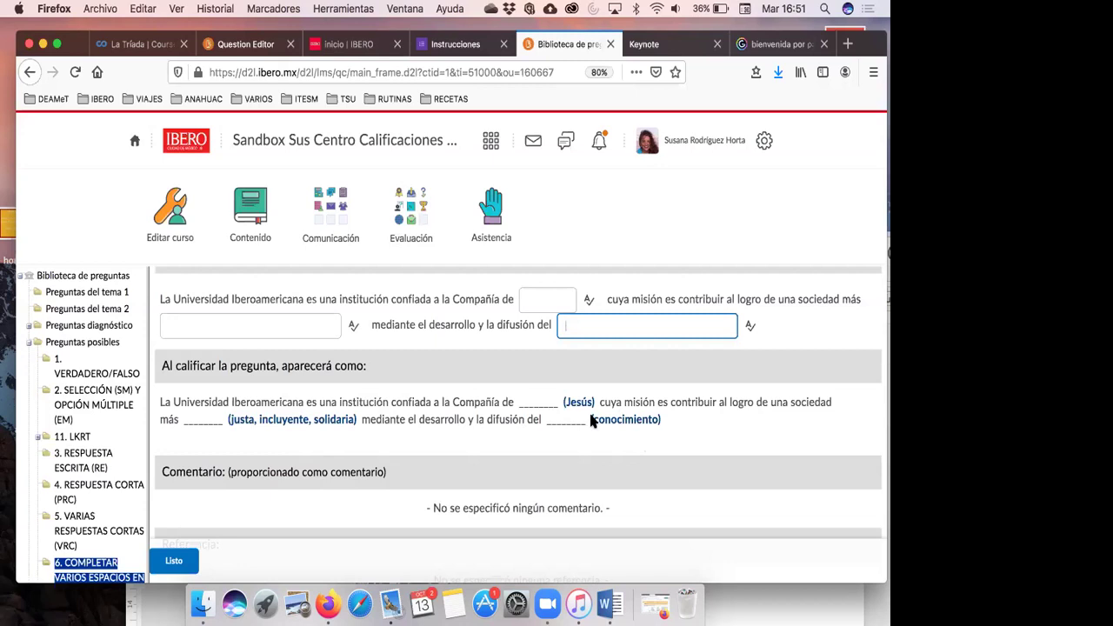
left_click(169, 562)
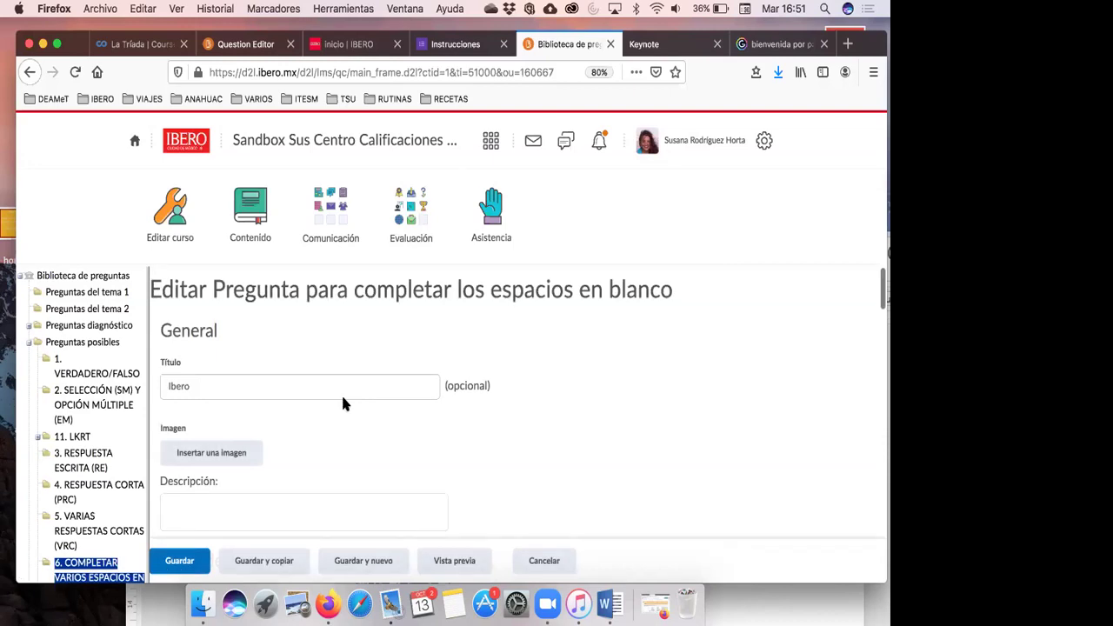
- Save the Ibero question, applying the changes only to Biblioteca de preguntas and leaving Examen 1 unselected
scroll(343, 402, "down", 8)
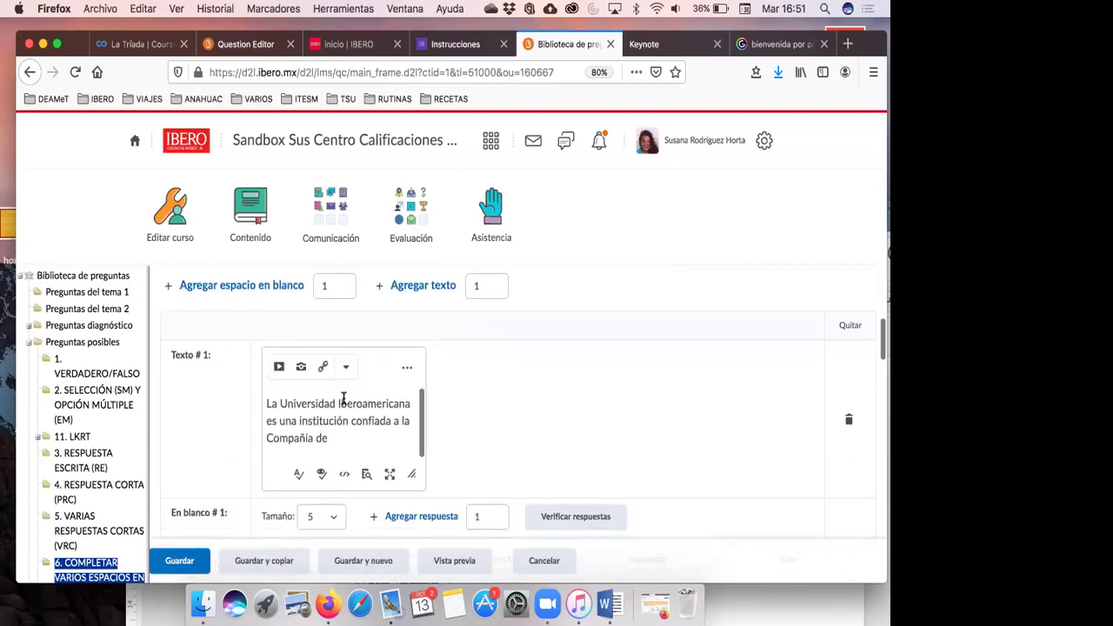
left_click(186, 560)
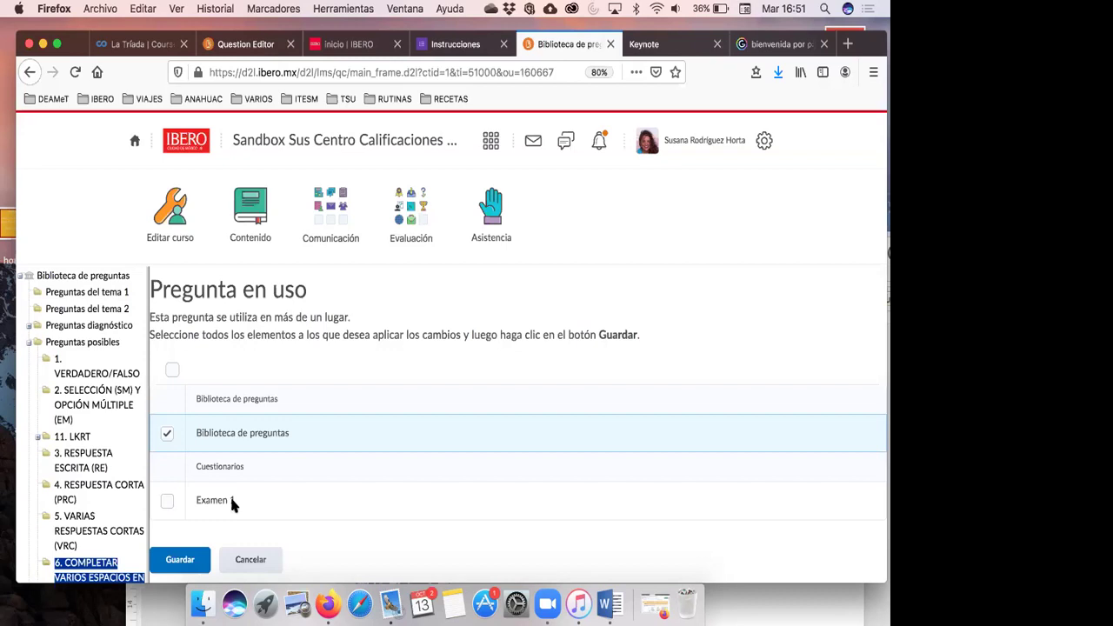
left_click(168, 501)
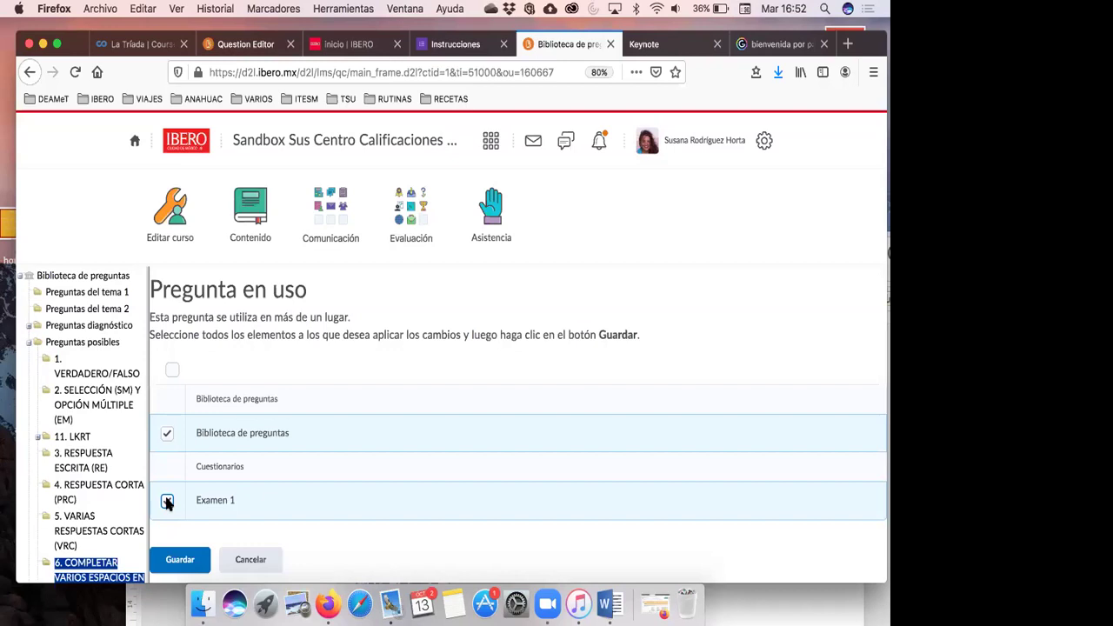
left_click(168, 502)
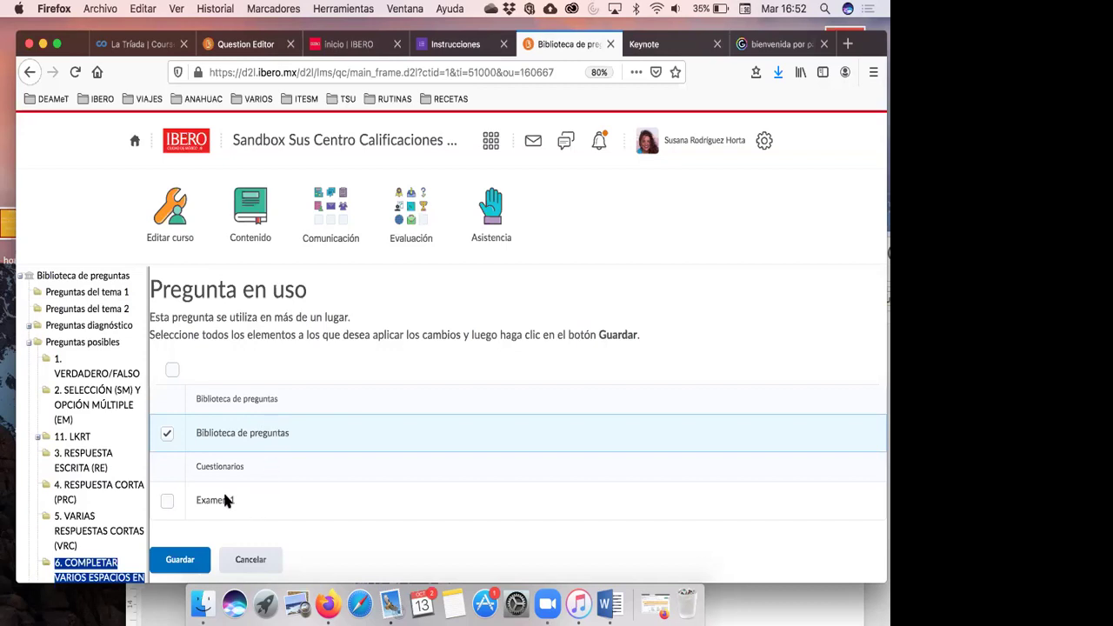
left_click(180, 559)
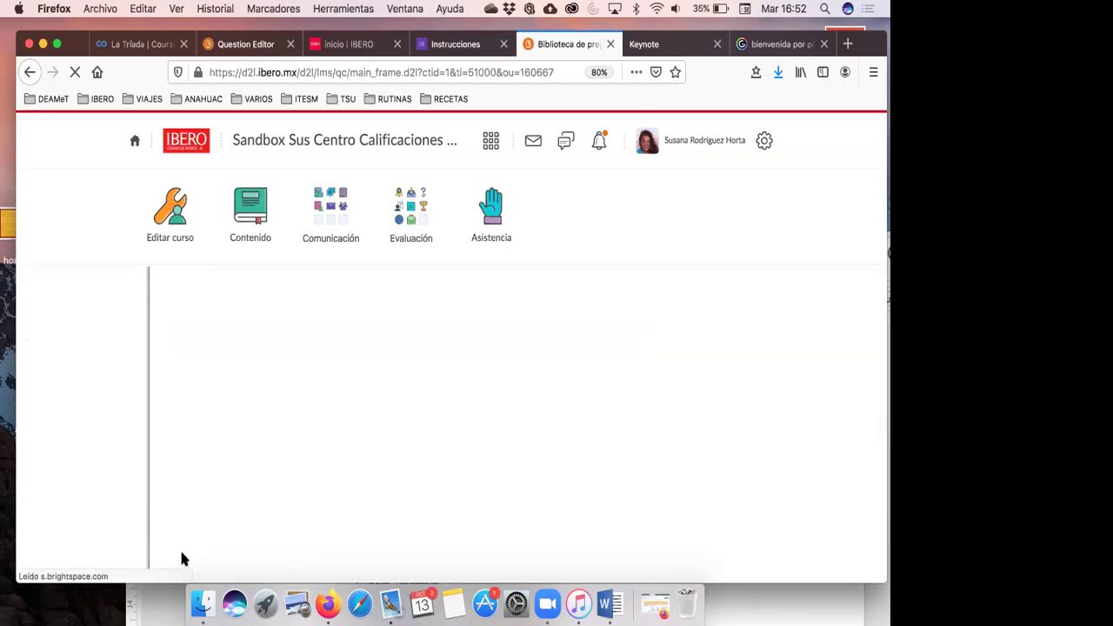
scroll(332, 470, "down", 2)
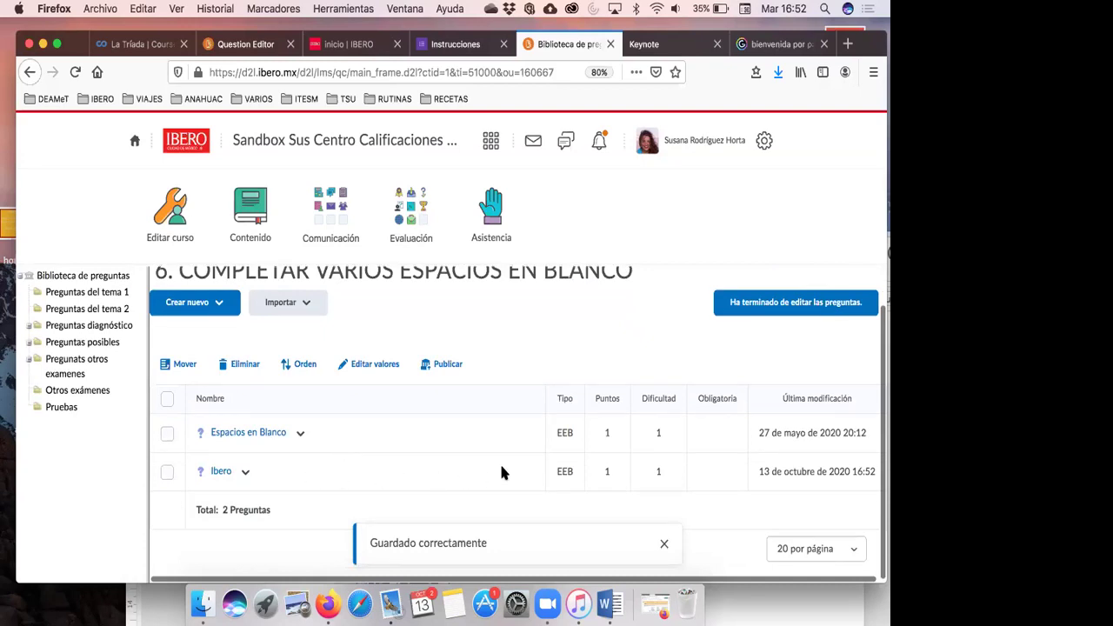
scroll(500, 472, "up", 1)
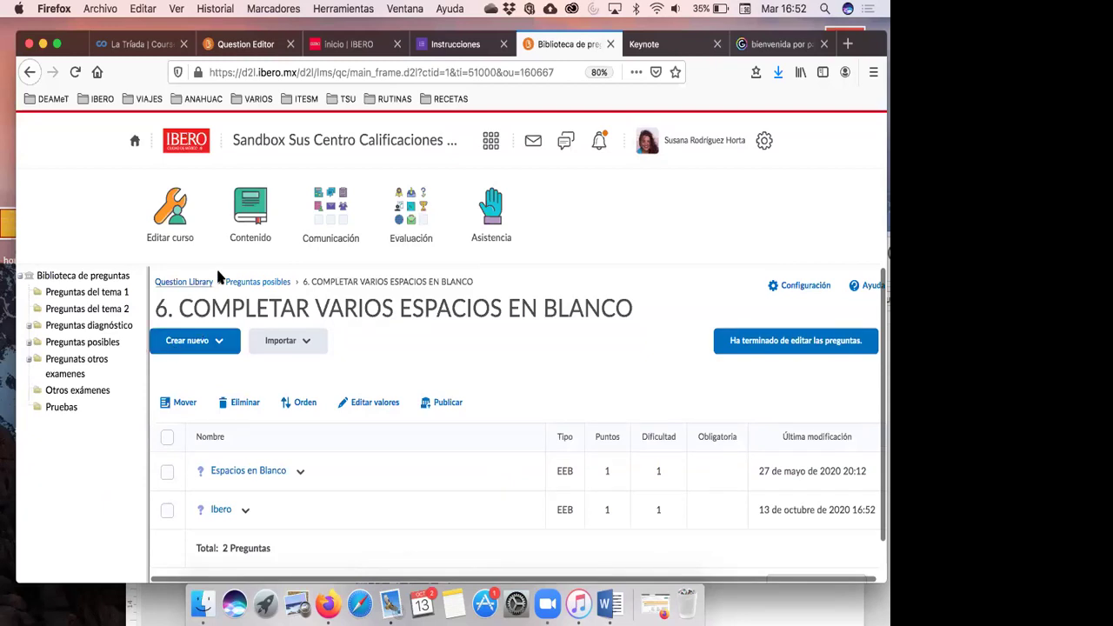
- Return to the Preguntas posibles folder and review the question types available for a new question, down to arithmetic and Likert
left_click(247, 287)
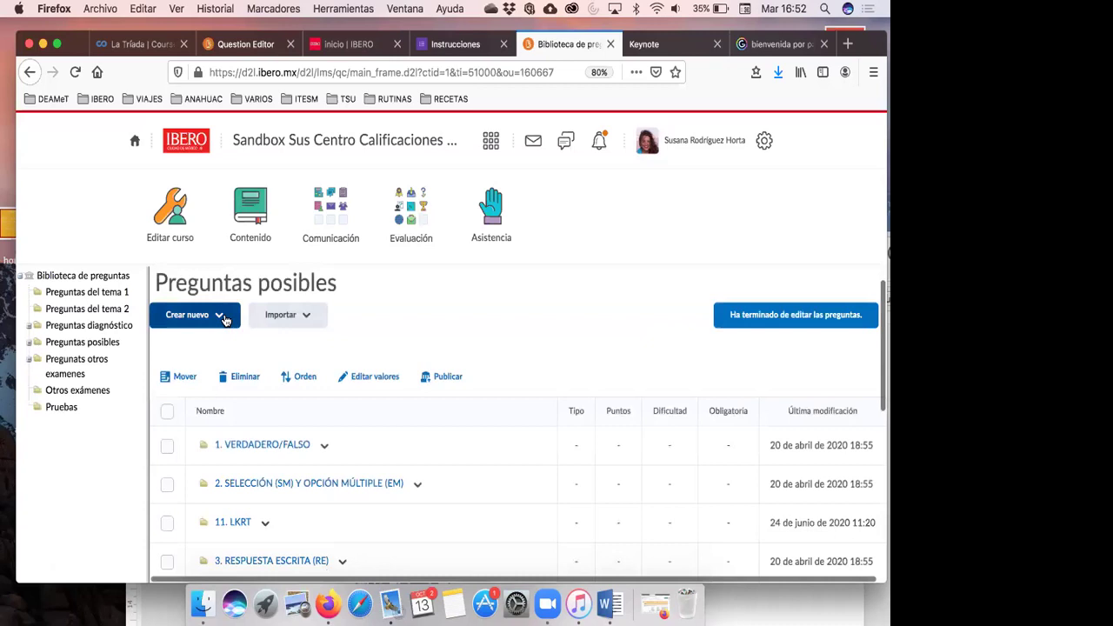
left_click(223, 318)
scroll(287, 474, "down", 3)
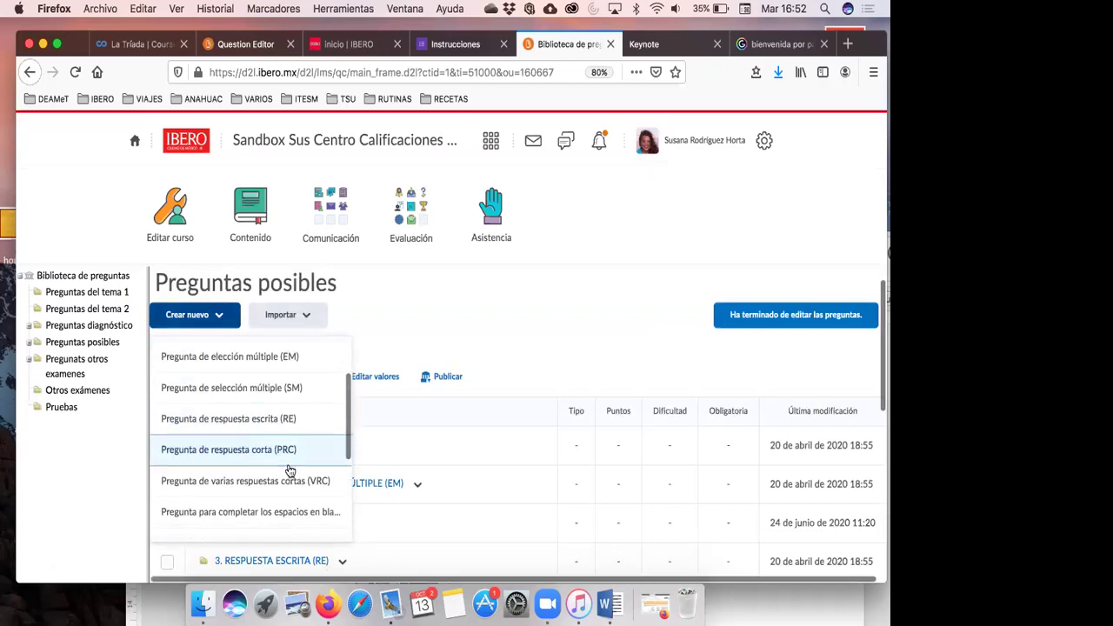
scroll(294, 478, "down", 2)
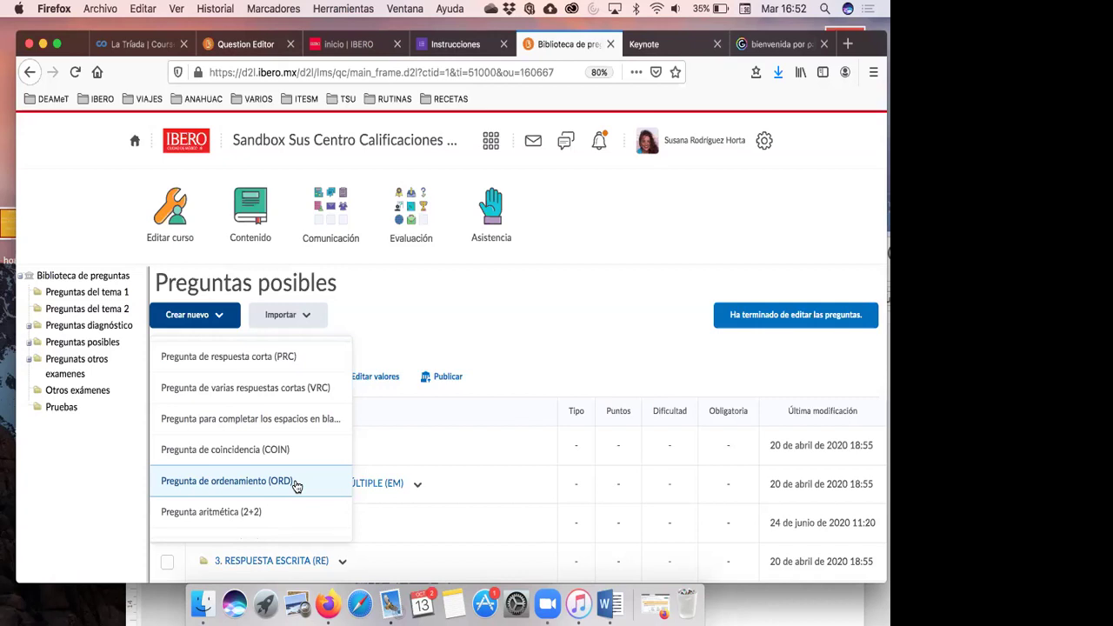
scroll(296, 484, "down", 3)
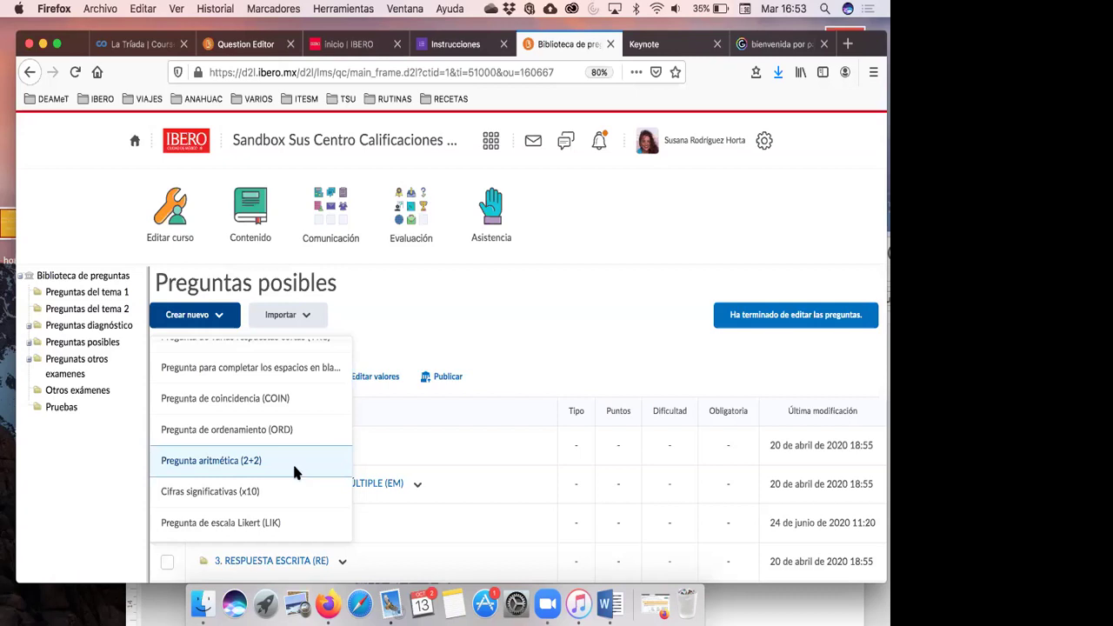
left_click(294, 467)
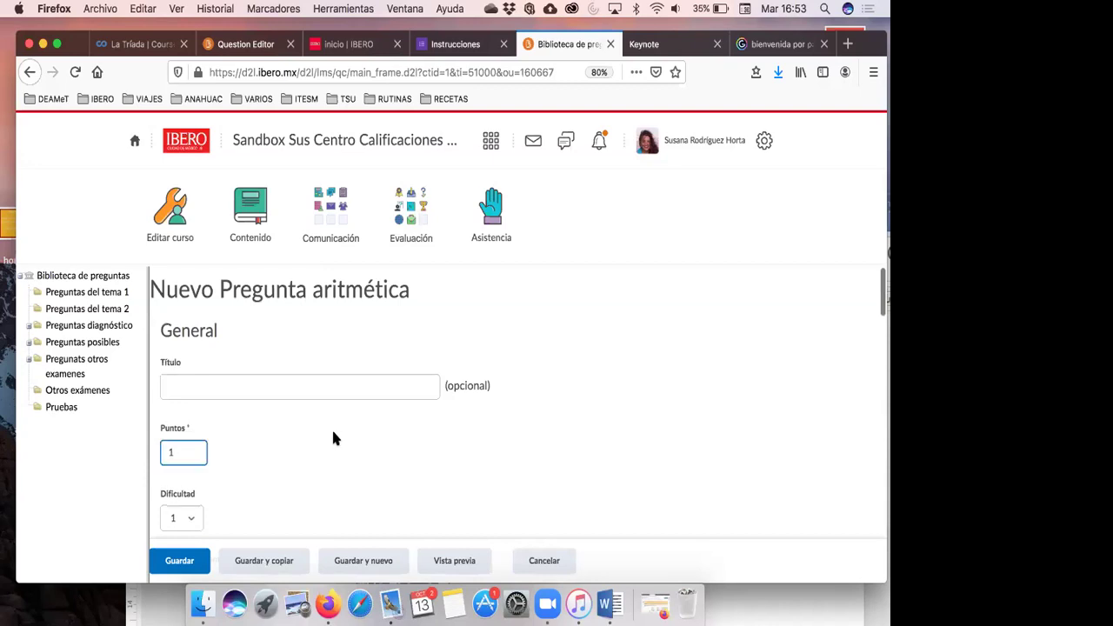
scroll(332, 434, "down", 10)
scroll(333, 434, "up", 10)
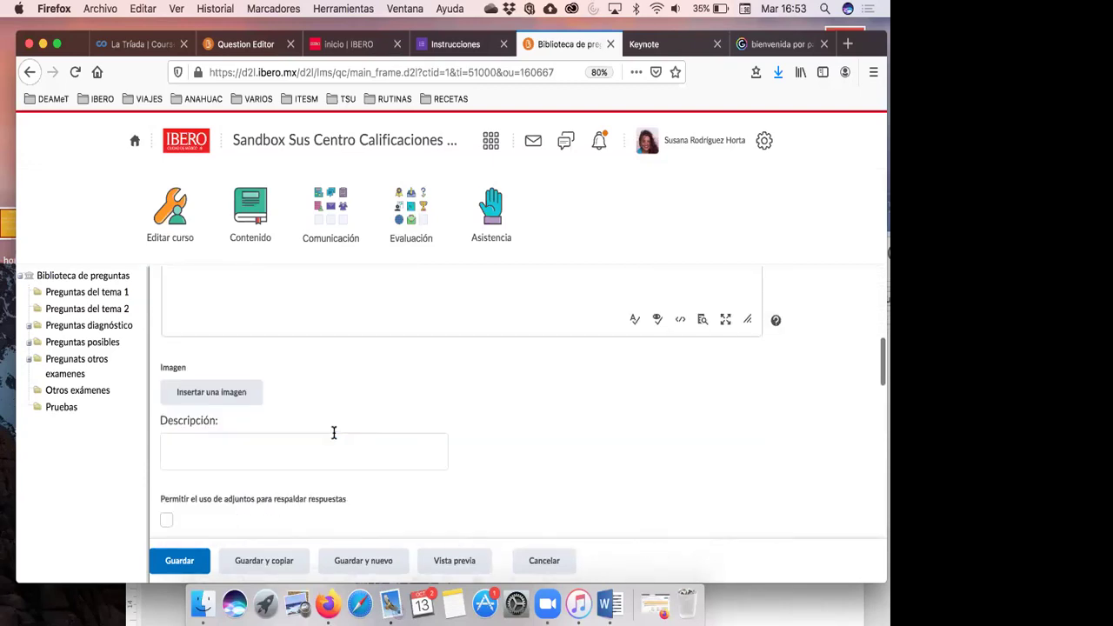
- Open the first Matemáticas question in the 9. ARITMÉTICAS (2+2) folder under Preguntas posibles for editing
left_click(96, 344)
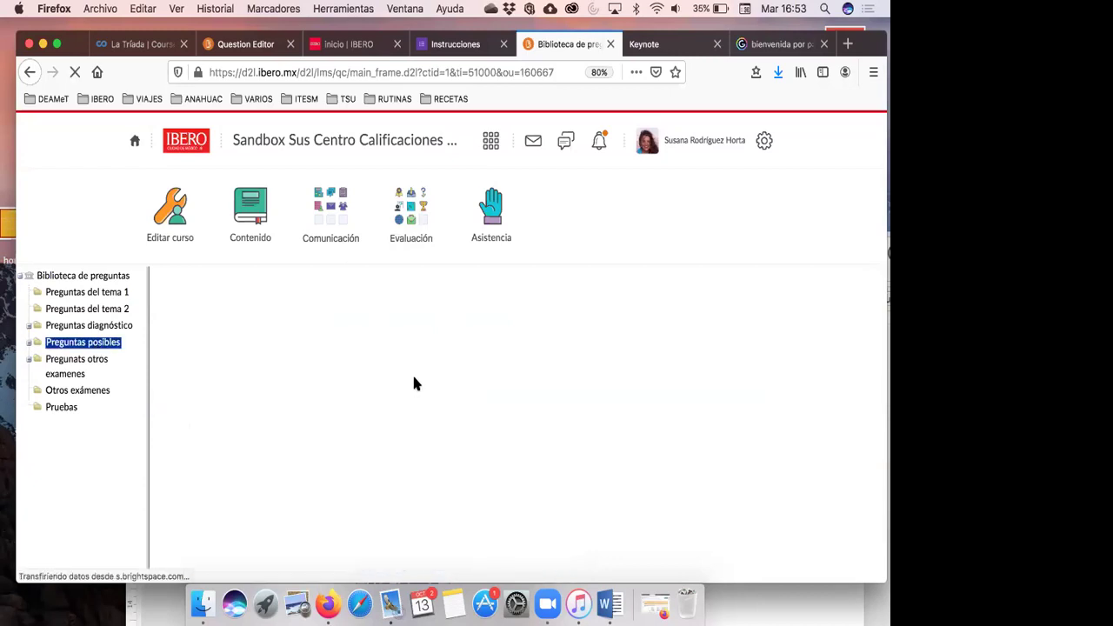
scroll(413, 383, "down", 3)
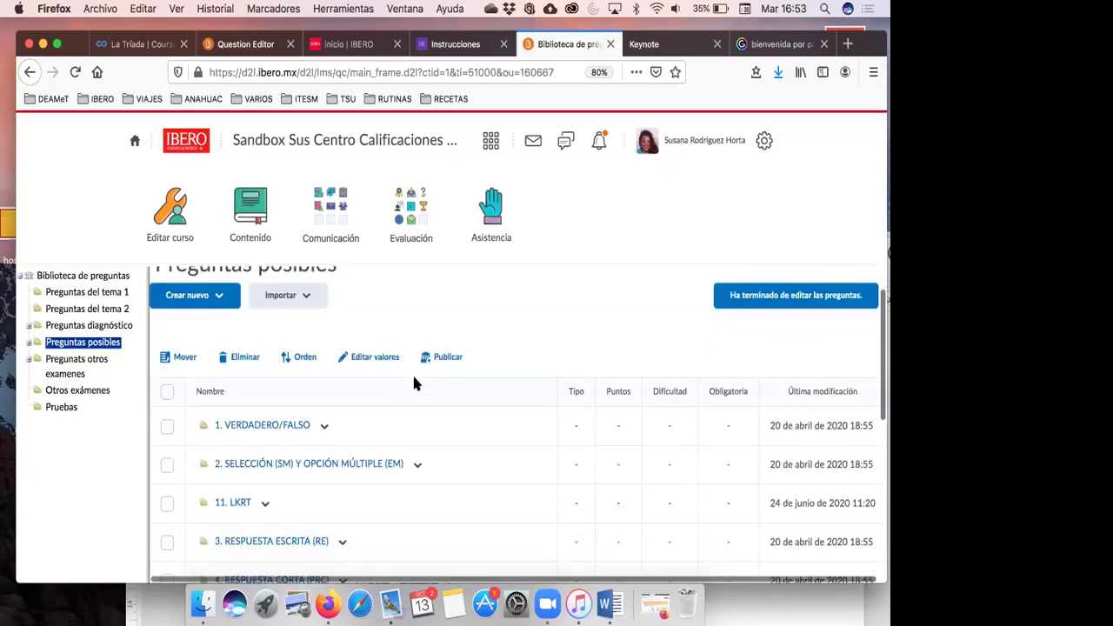
scroll(413, 383, "down", 6)
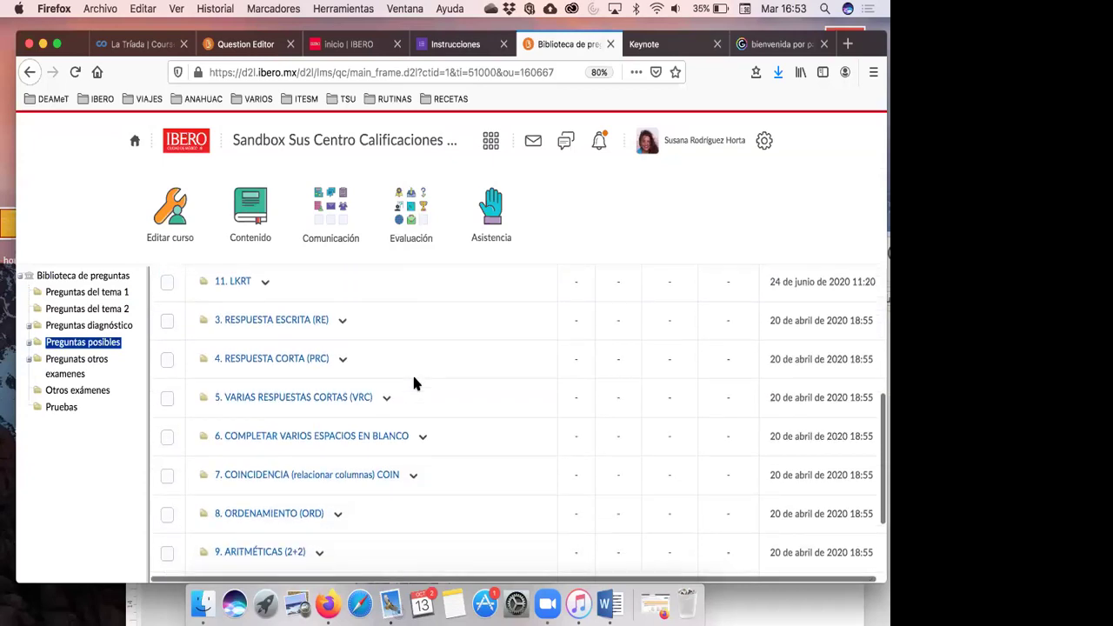
left_click(321, 487)
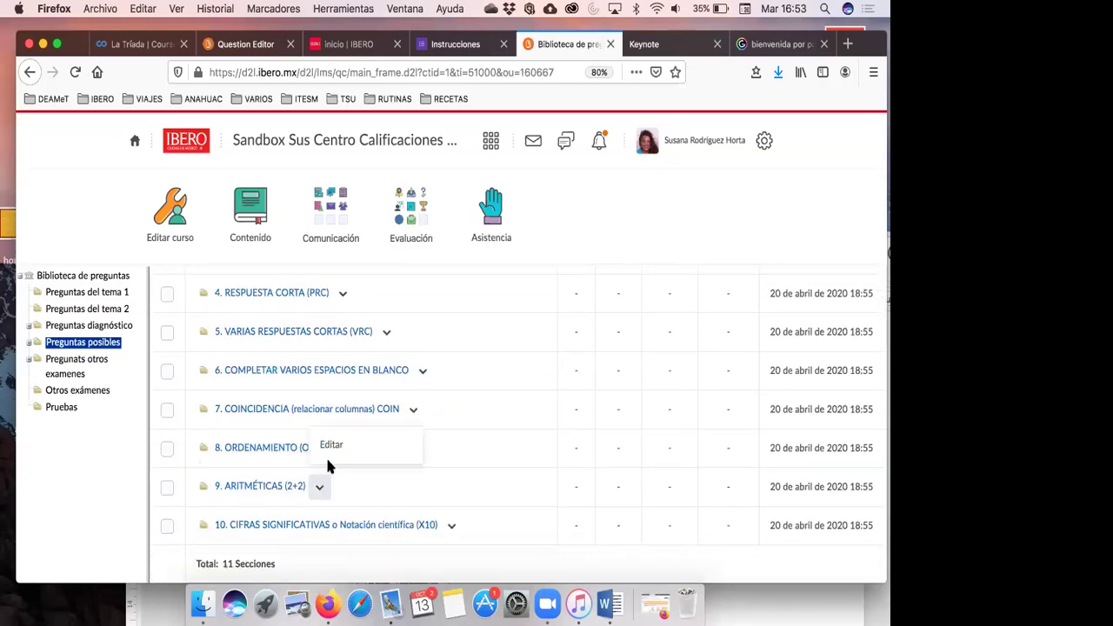
left_click(280, 487)
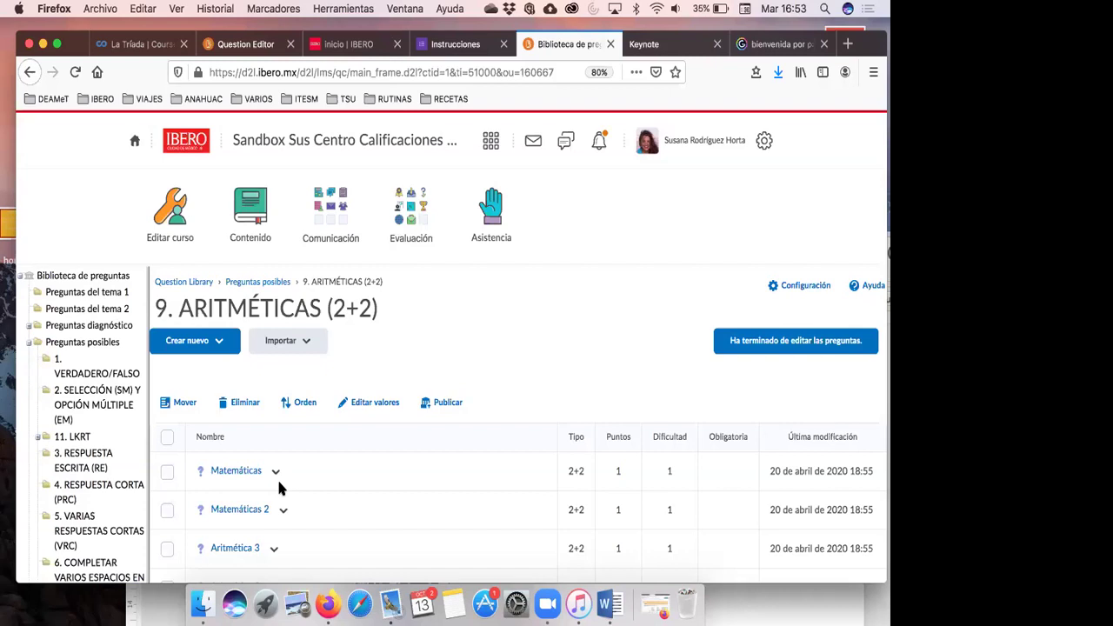
scroll(269, 474, "down", 1)
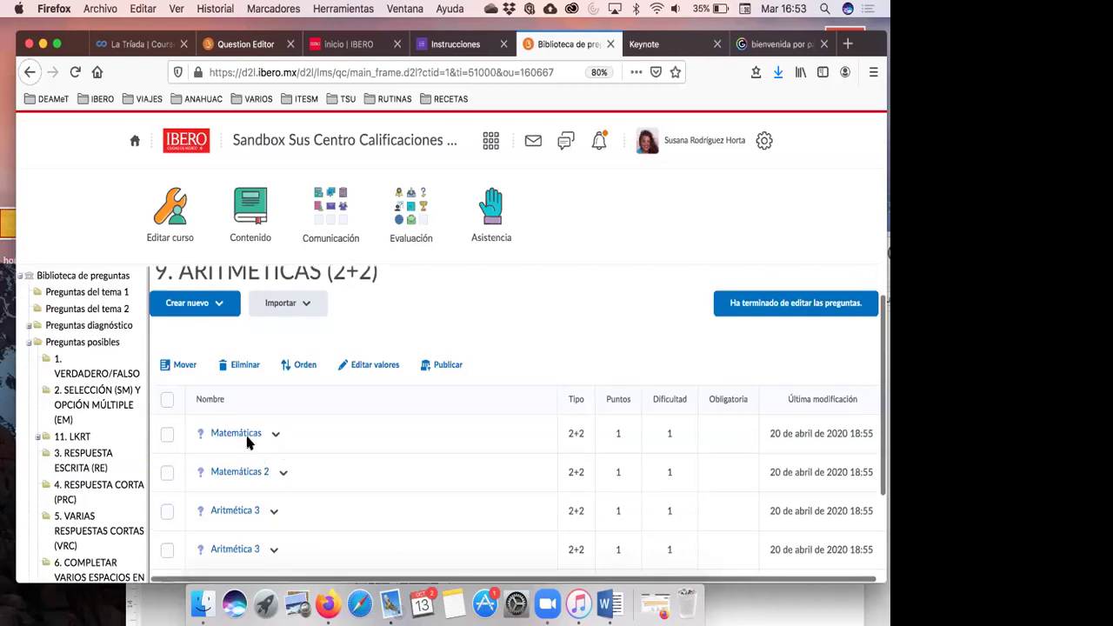
left_click(248, 439)
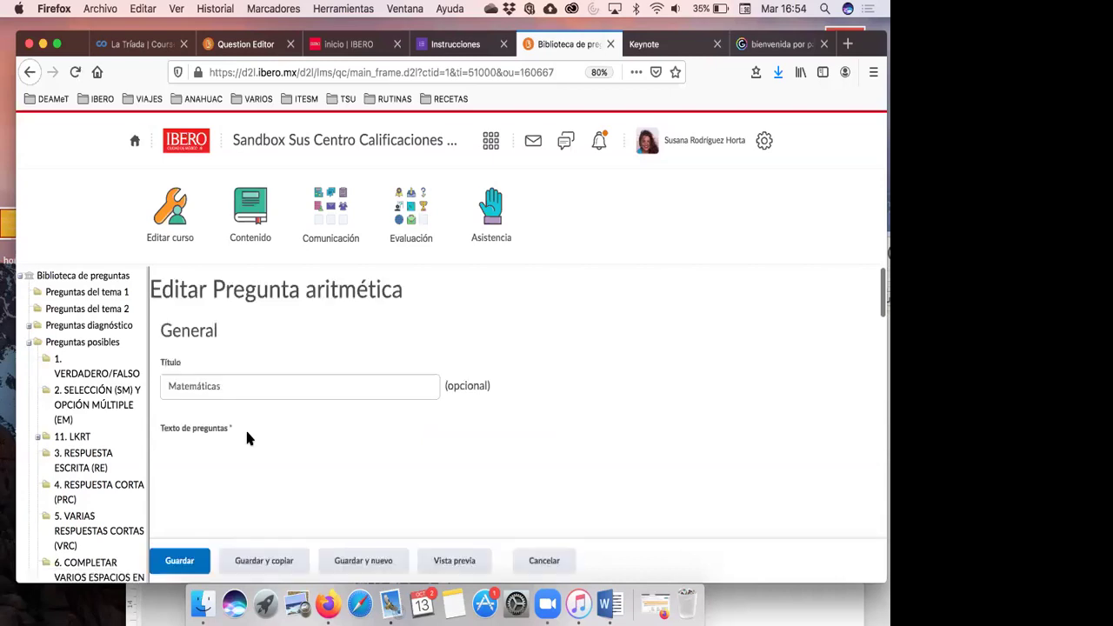
- Read the Matemáticas question text with its {x}, {y} and {z} variables, preview the question and its graded view, and return to the editor
scroll(247, 435, "down", 2)
scroll(246, 437, "down", 1)
scroll(258, 435, "down", 1)
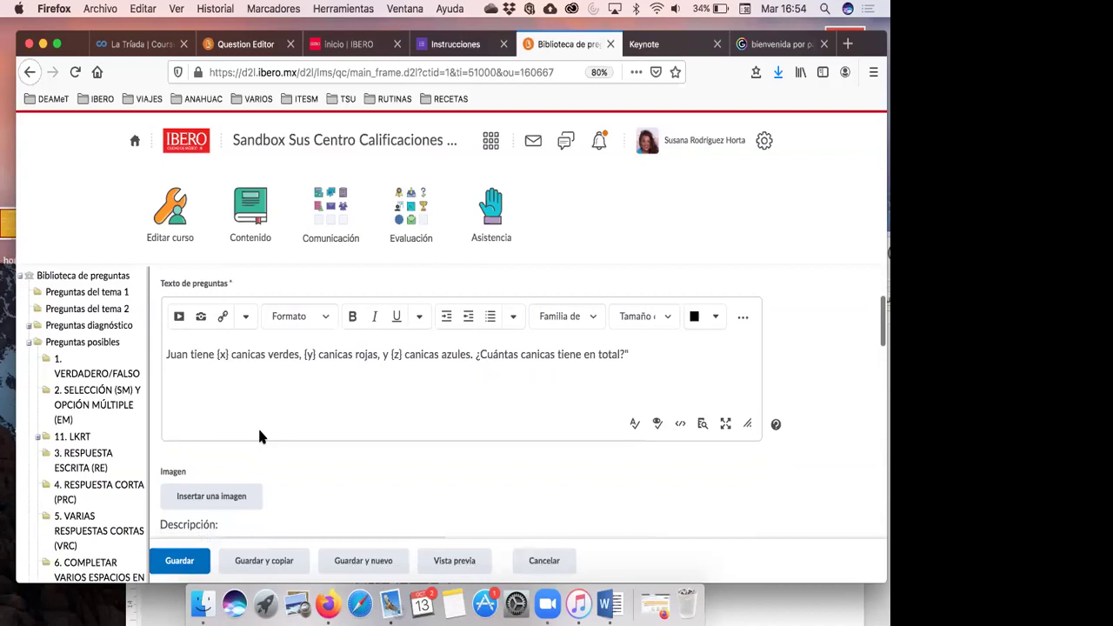
scroll(259, 430, "down", 1)
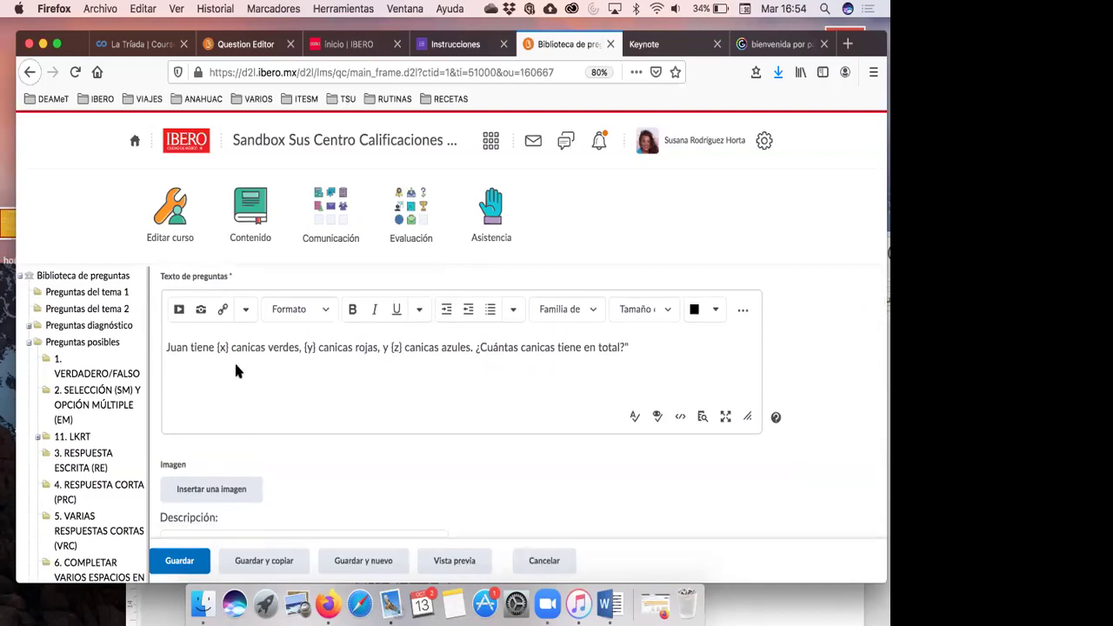
scroll(512, 366, "down", 1)
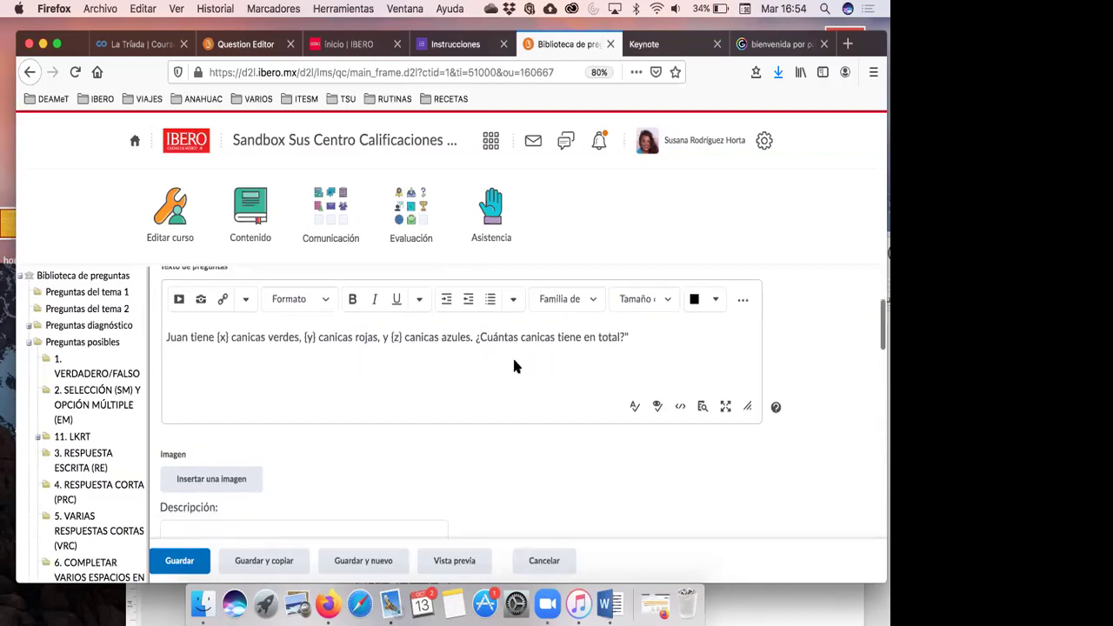
left_click(469, 563)
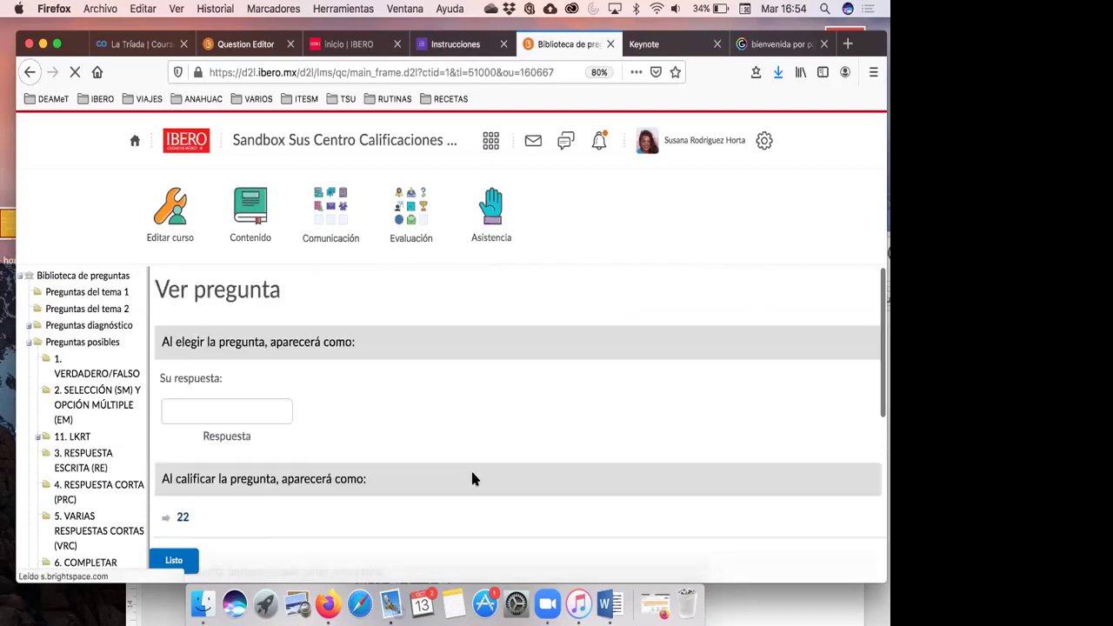
scroll(470, 478, "down", 1)
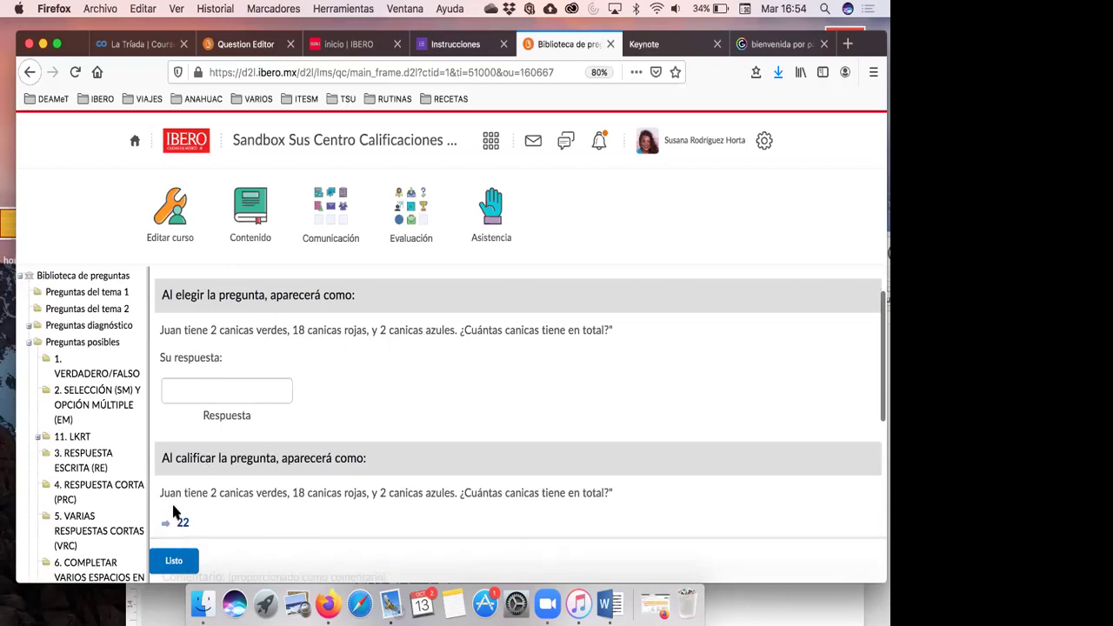
left_click(173, 561)
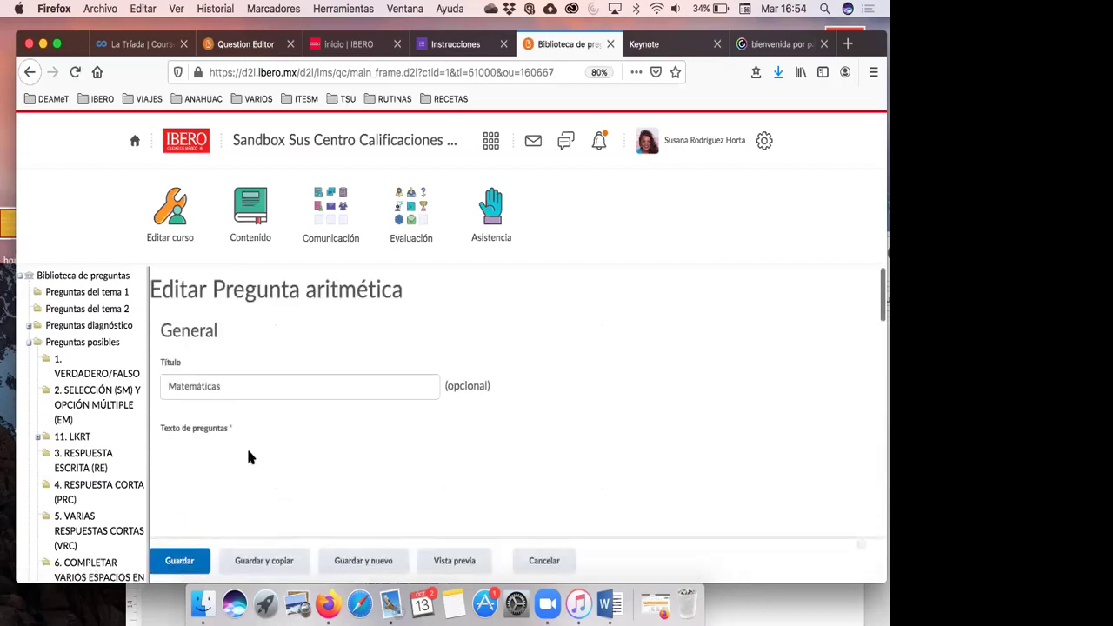
- Preview the Matemáticas question a second time to compare its generated marble quantities, and go back to its question text
scroll(246, 446, "down", 2)
left_click(449, 561)
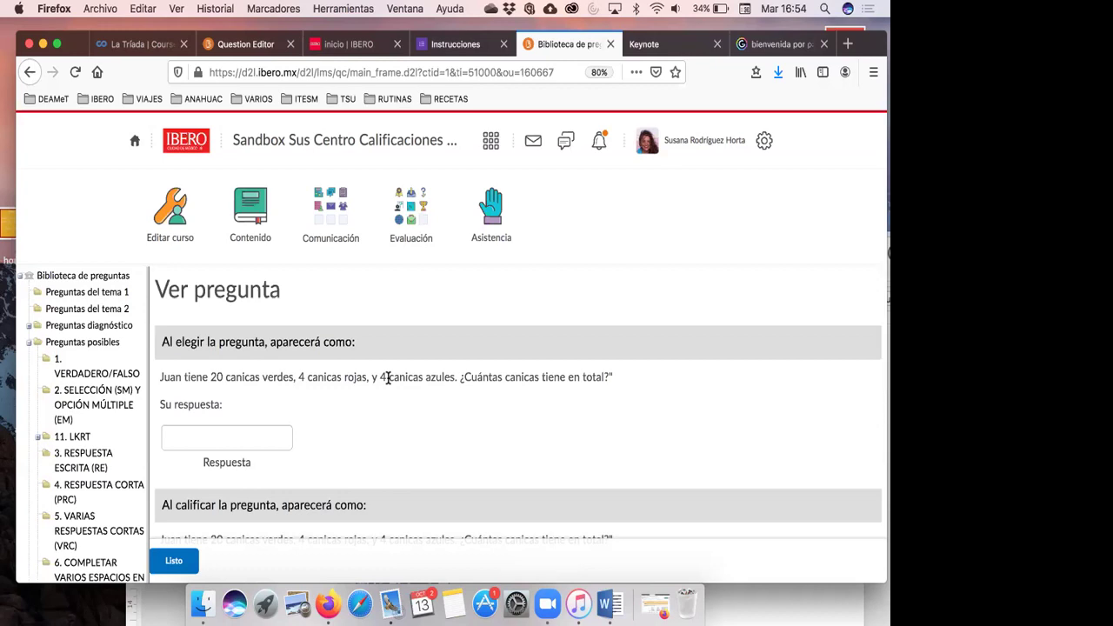
left_click(174, 561)
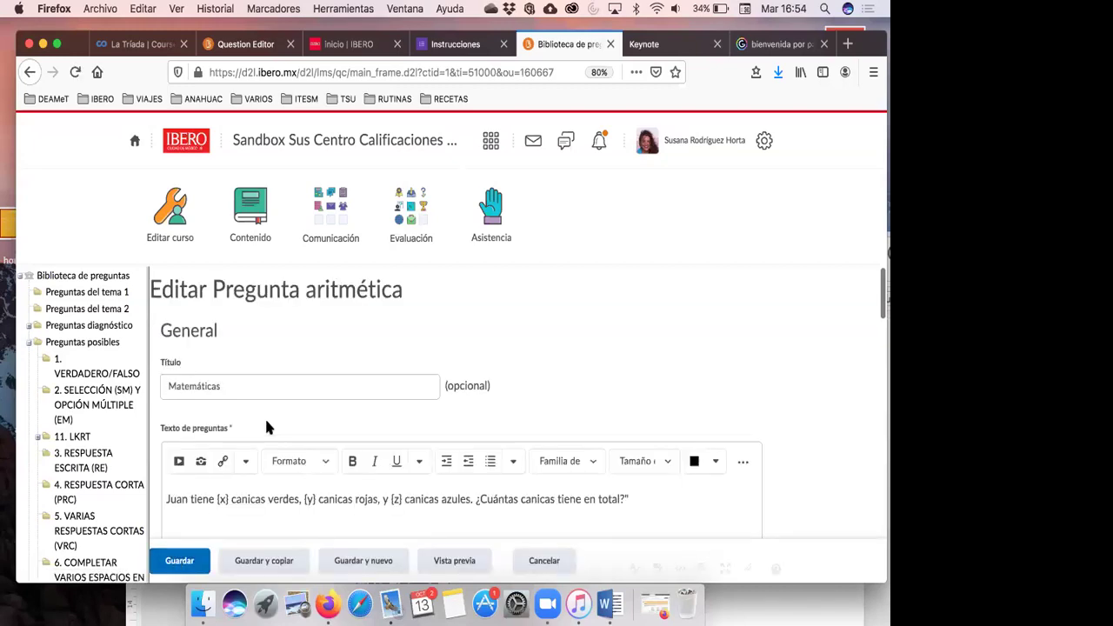
scroll(264, 416, "down", 3)
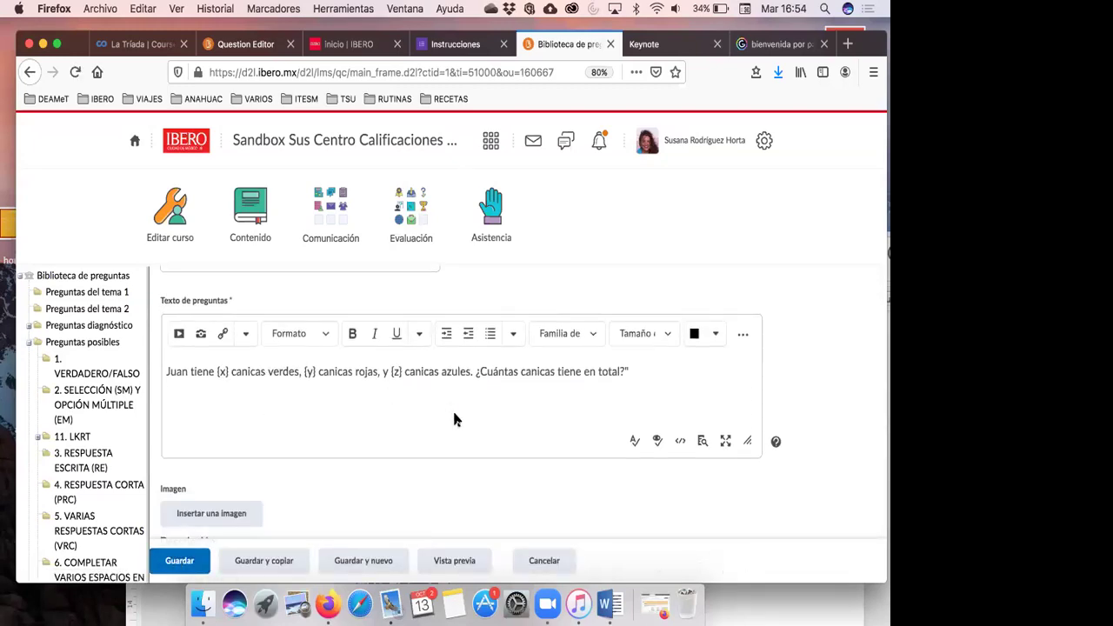
- Cancel editing the marbles question and look through the question list of section 9. ARITMÉTICAS (2+2)
left_click(554, 563)
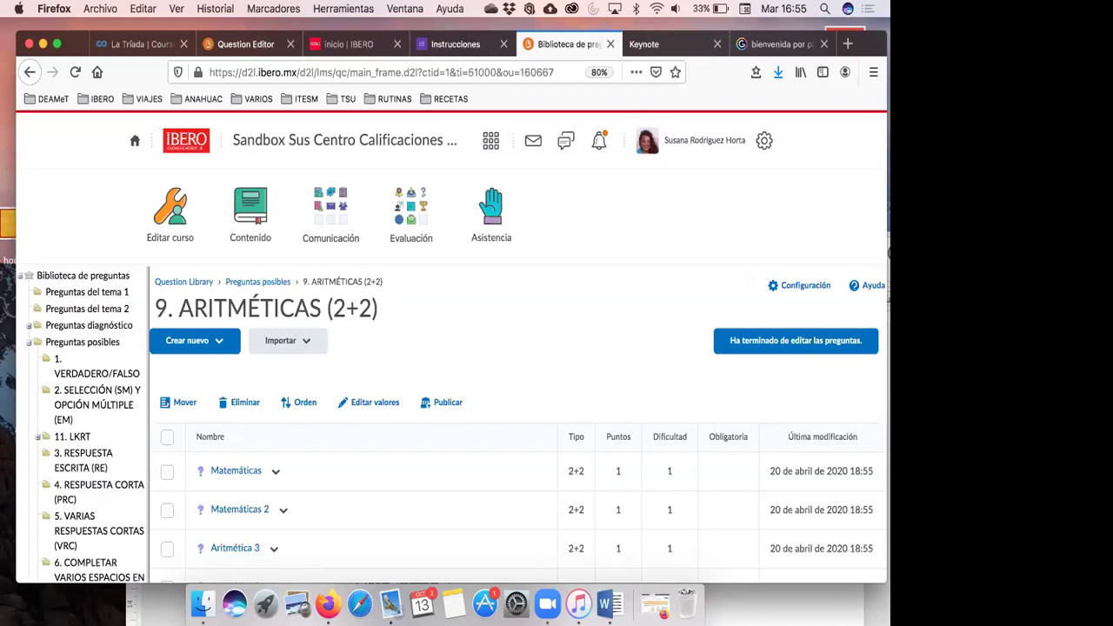
scroll(600, 315, "down", 2)
scroll(600, 316, "up", 2)
scroll(600, 316, "down", 3)
scroll(600, 316, "up", 3)
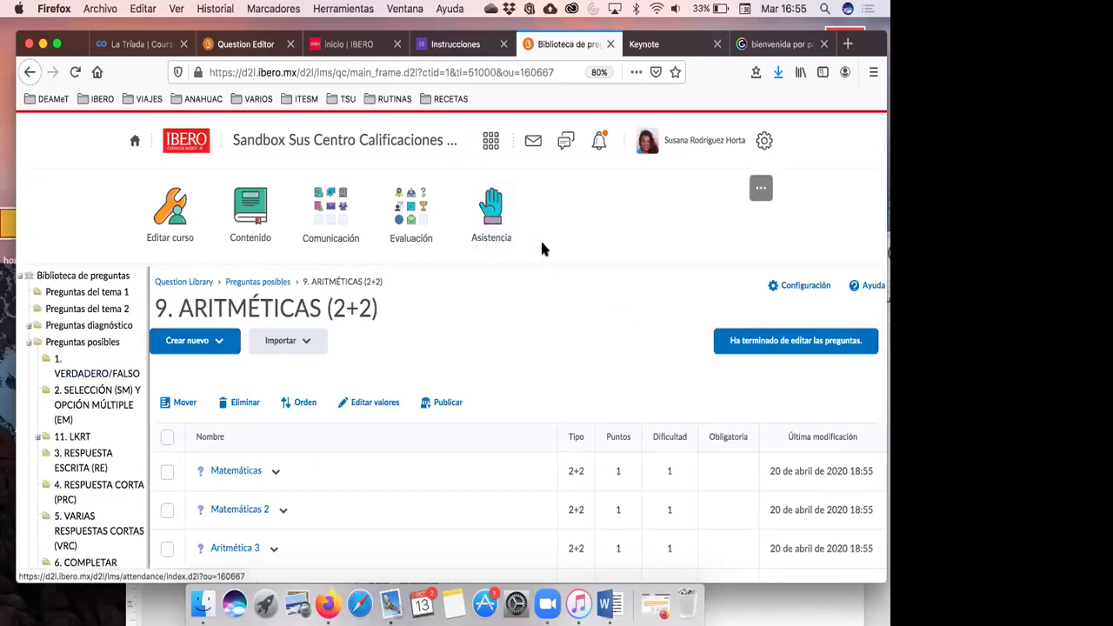
- Open the course's Cuestionarios management page from the evaluation tools and look over the existing quizzes
left_click(424, 218)
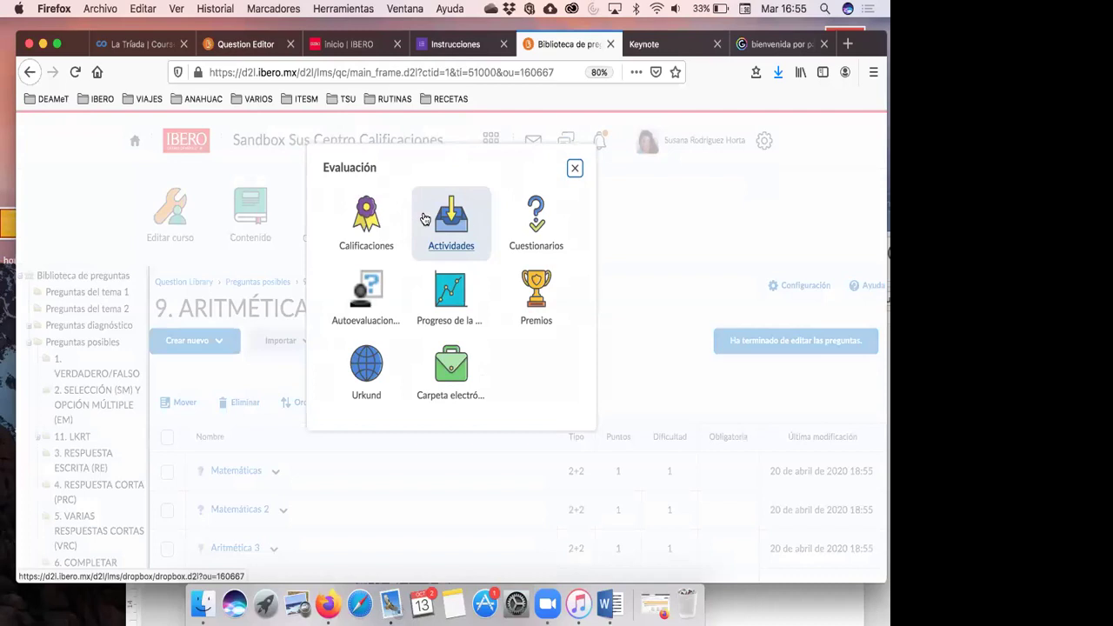
left_click(527, 222)
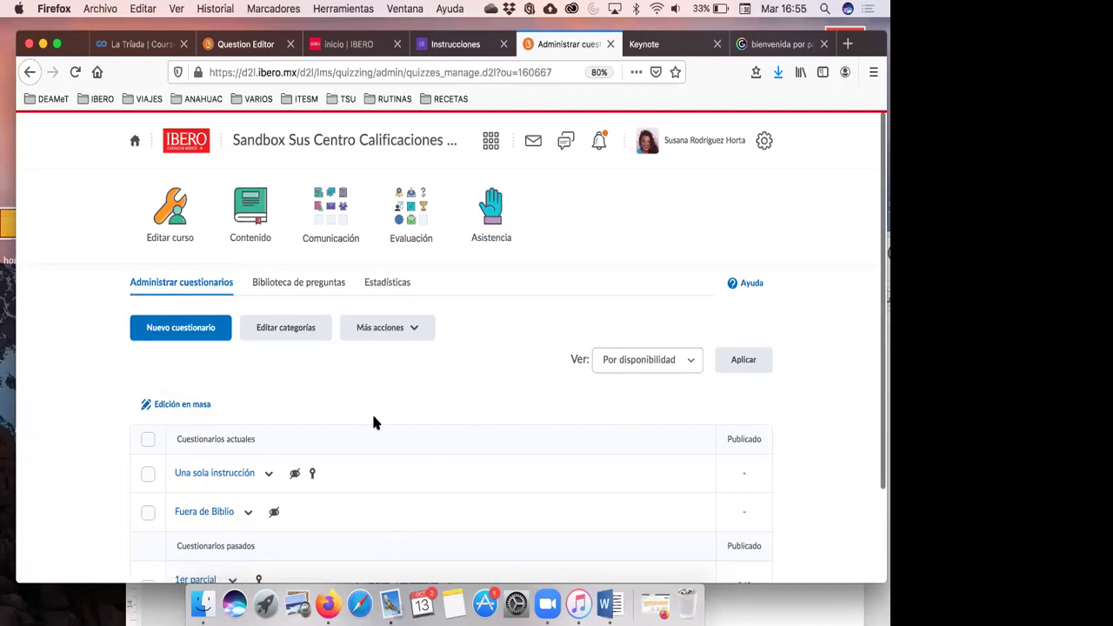
scroll(461, 472, "down", 2)
scroll(461, 472, "up", 2)
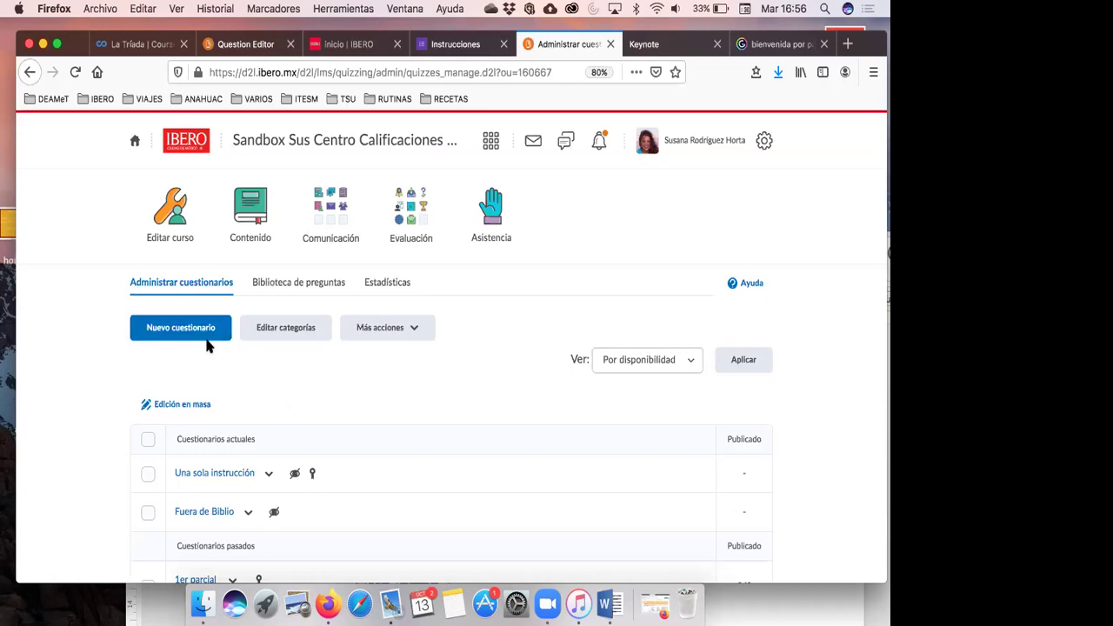
- Create a new quiz named "Primer Examen 13-Oct"
left_click(180, 334)
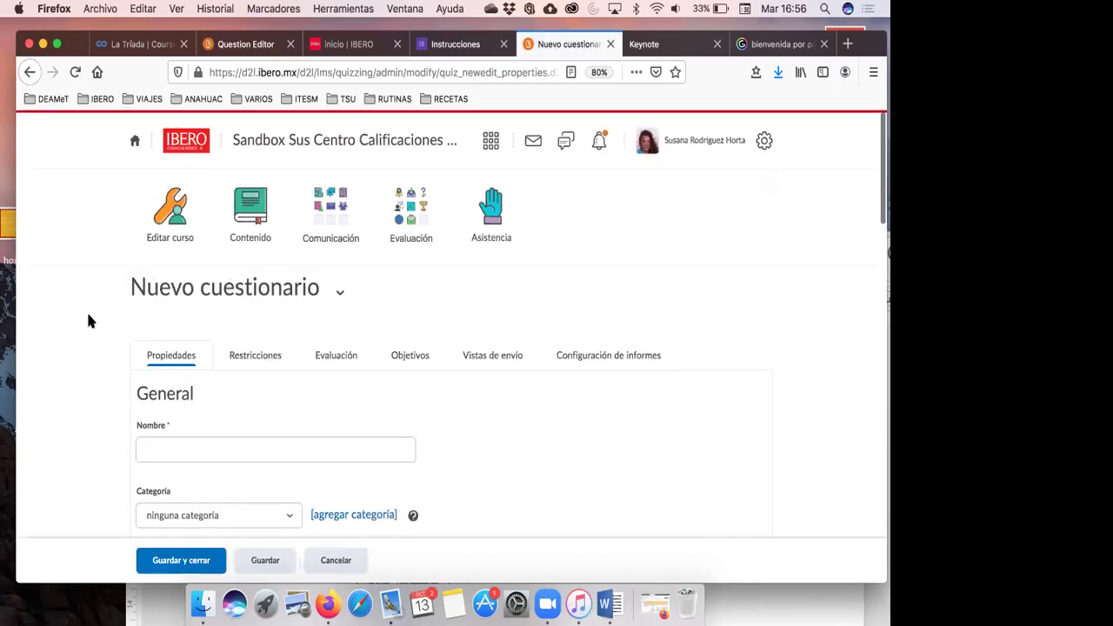
scroll(88, 320, "down", 2)
scroll(88, 322, "down", 2)
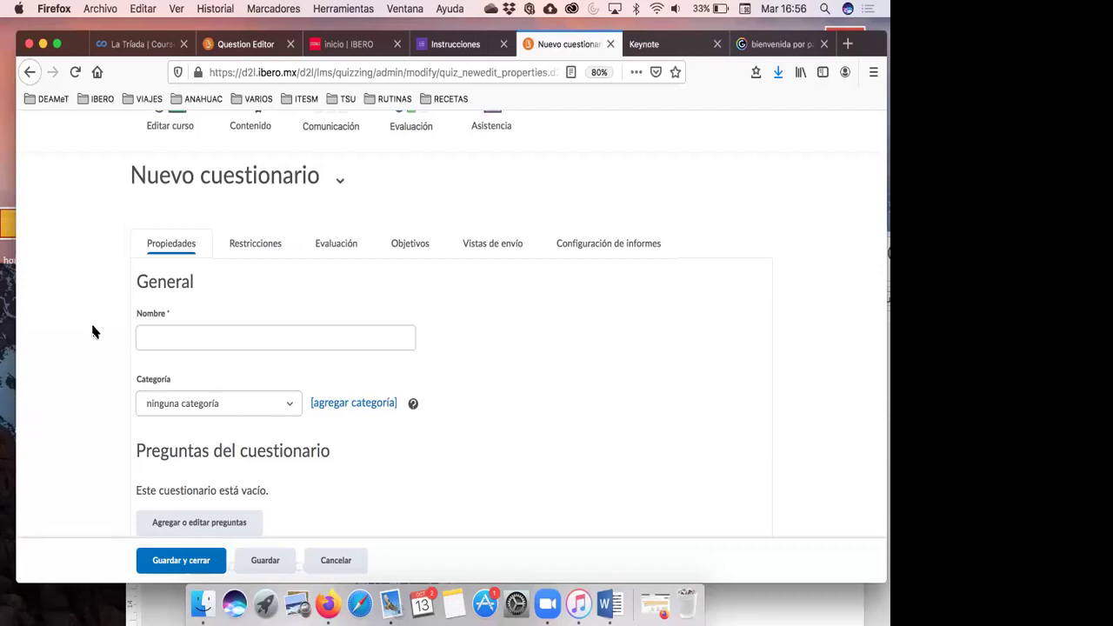
scroll(179, 272, "down", 1)
left_click(186, 302)
type("P")
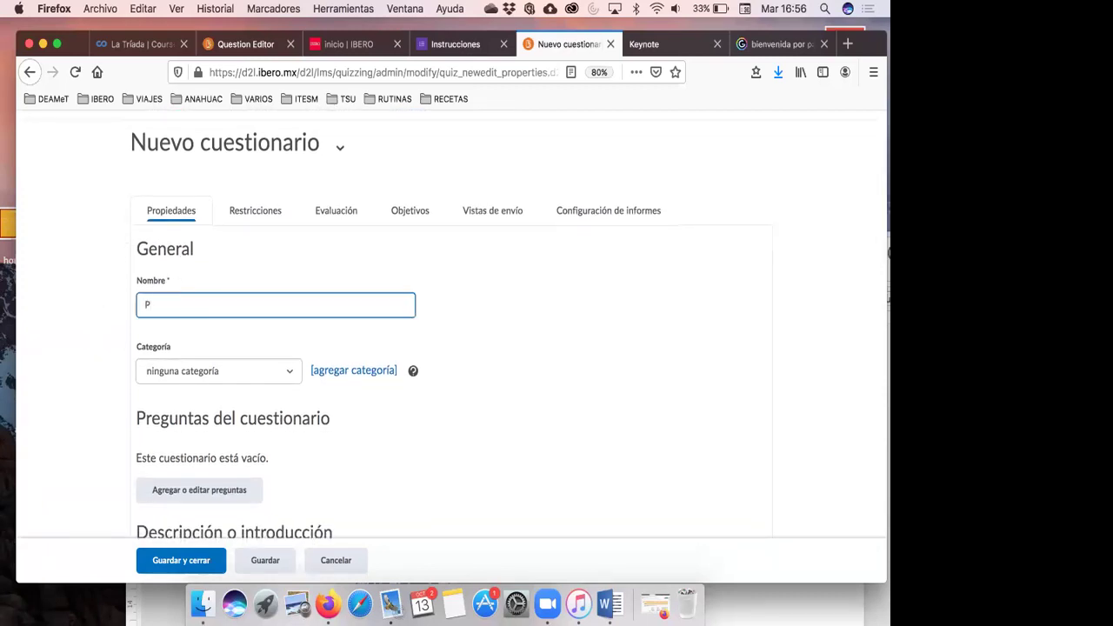
type("rimer Examen 13-Oct")
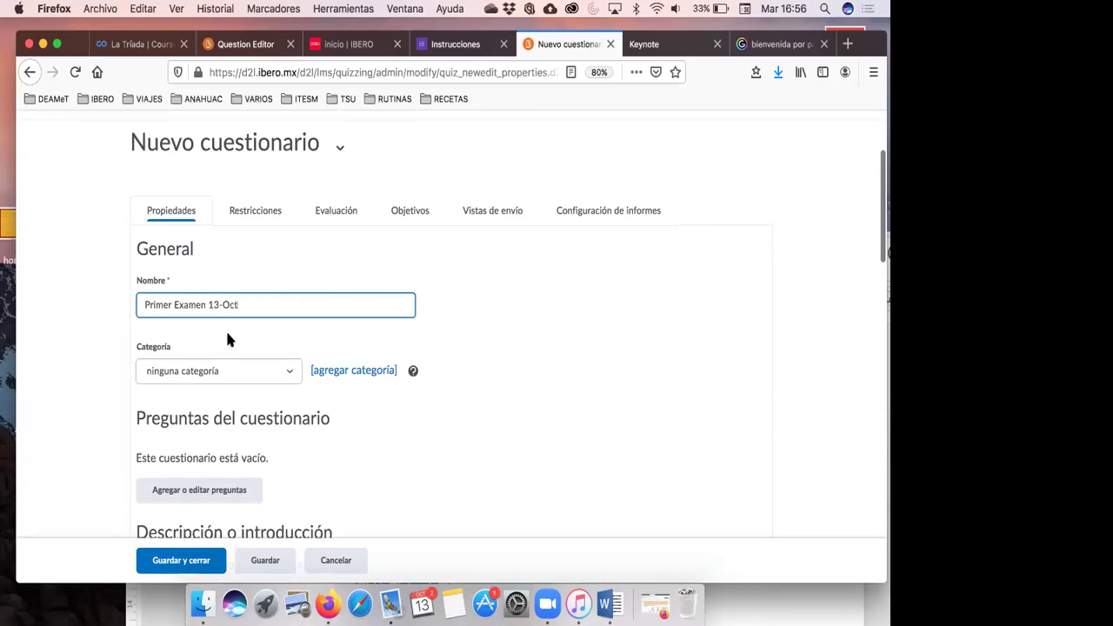
scroll(228, 339, "down", 2)
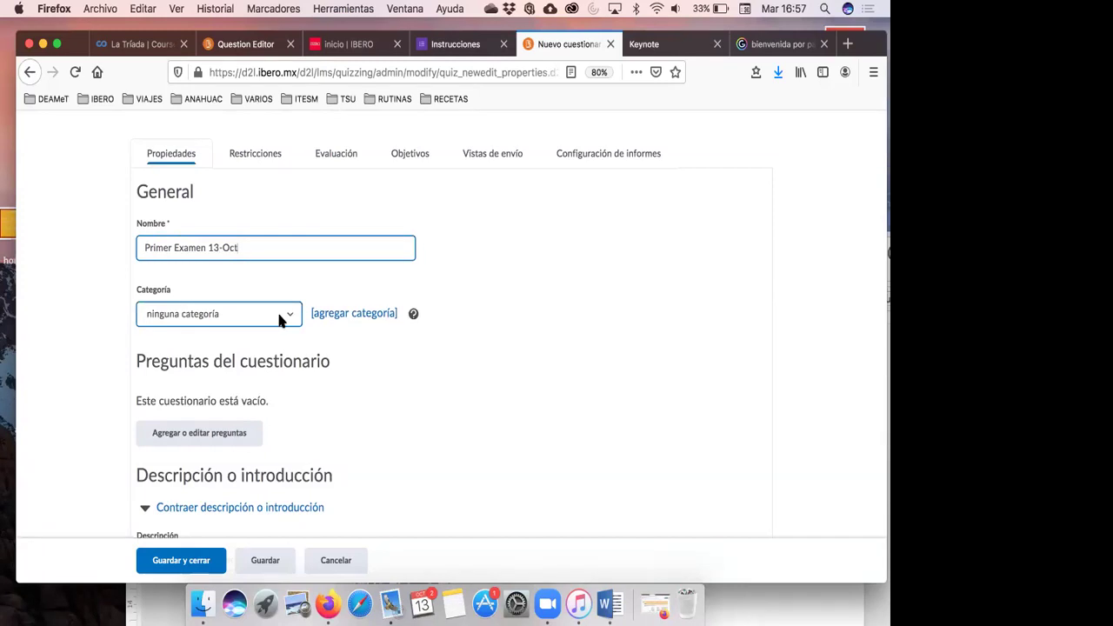
scroll(279, 320, "down", 2)
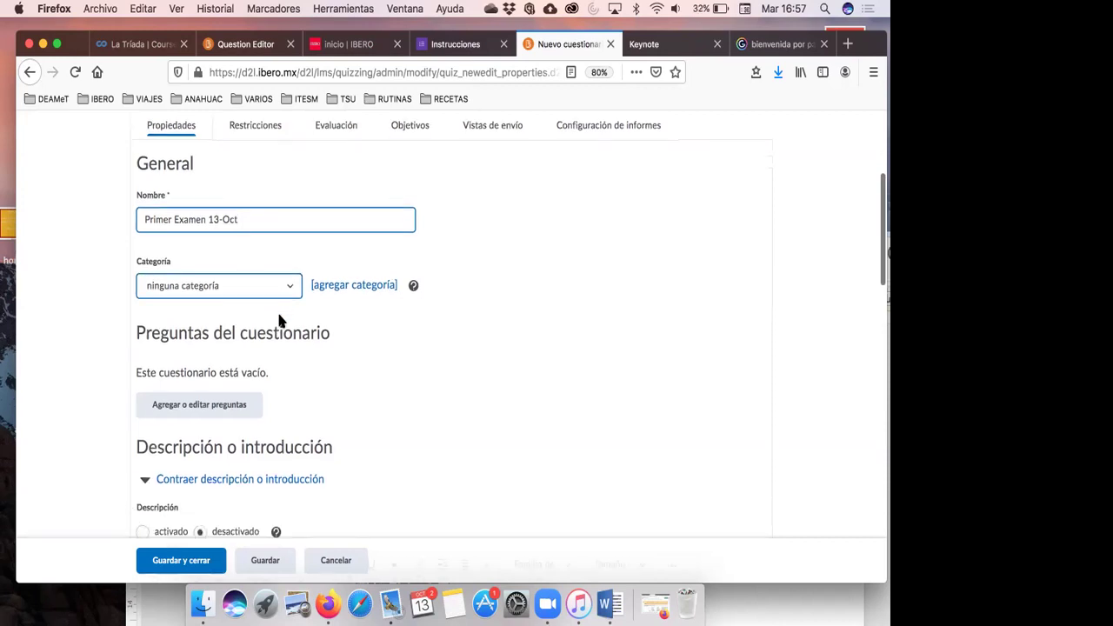
scroll(233, 347, "down", 2)
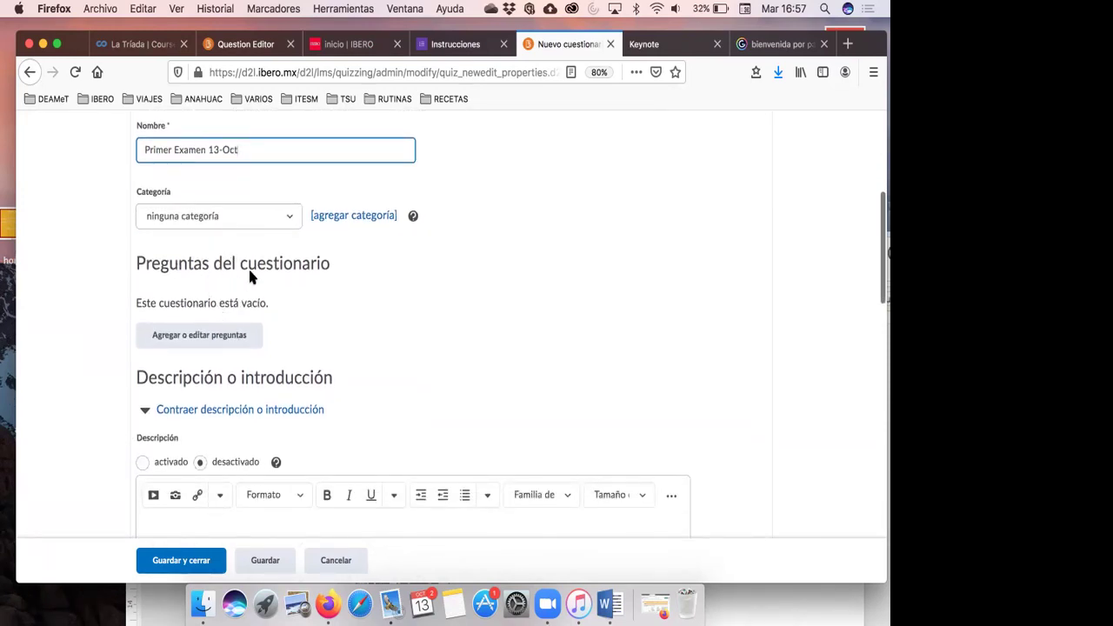
left_click(236, 339)
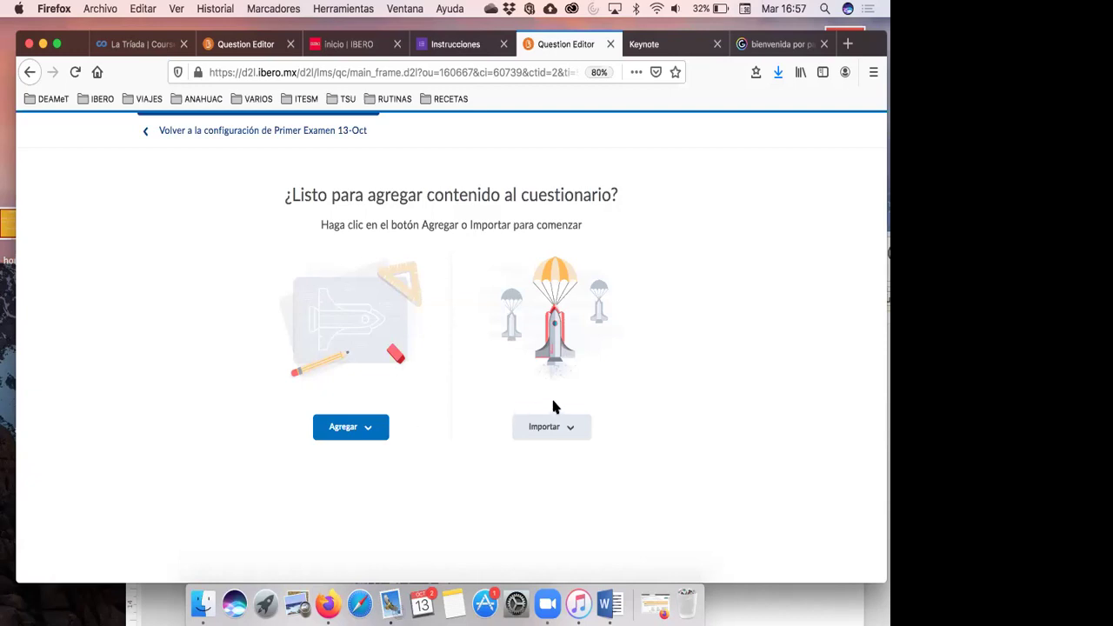
left_click(144, 135)
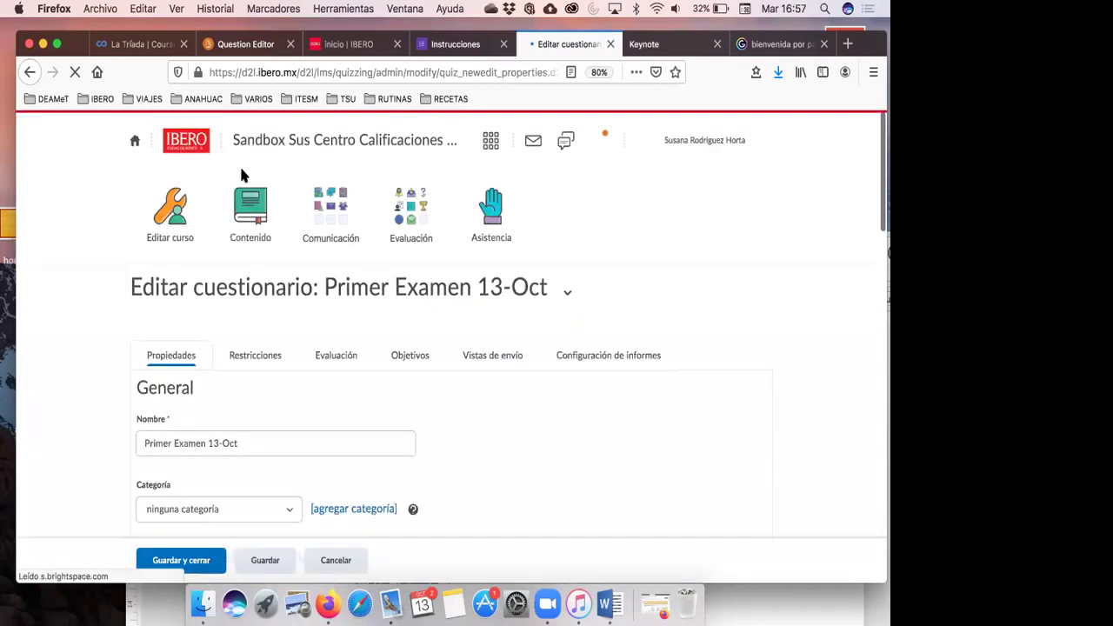
- Examine the new-category form and the existing category choices for the quiz, leaving it with no category
scroll(325, 412, "down", 3)
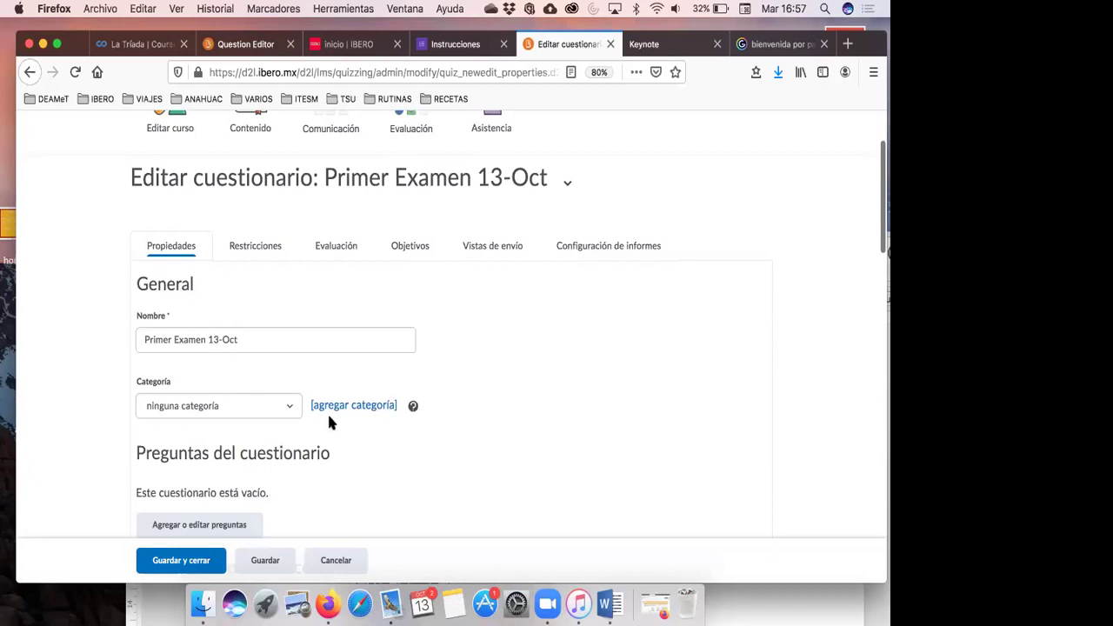
left_click(333, 409)
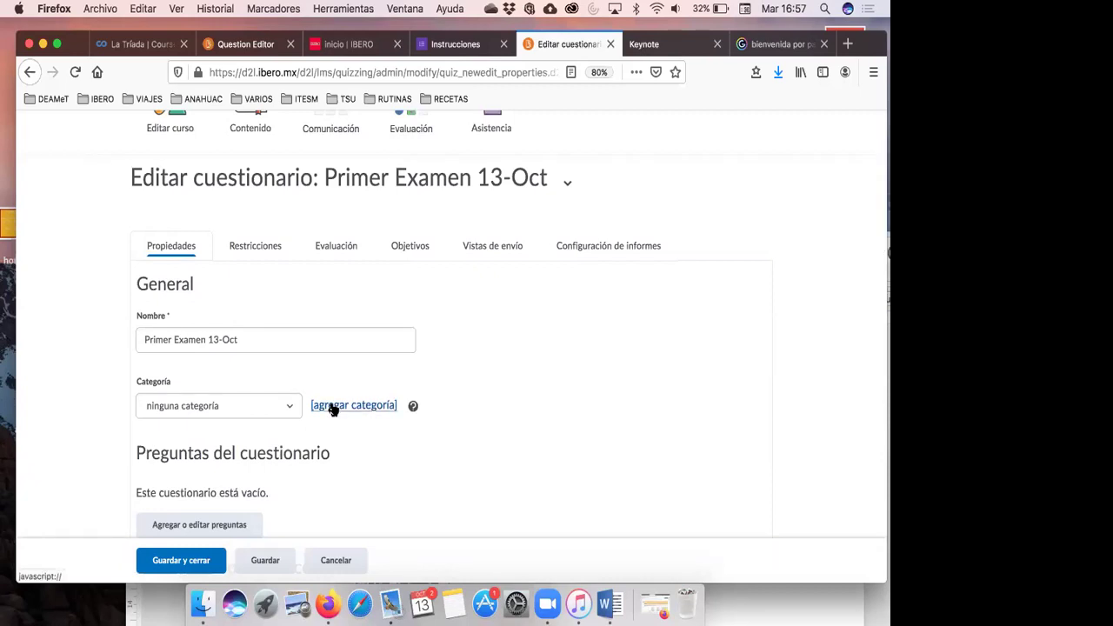
left_click(333, 409)
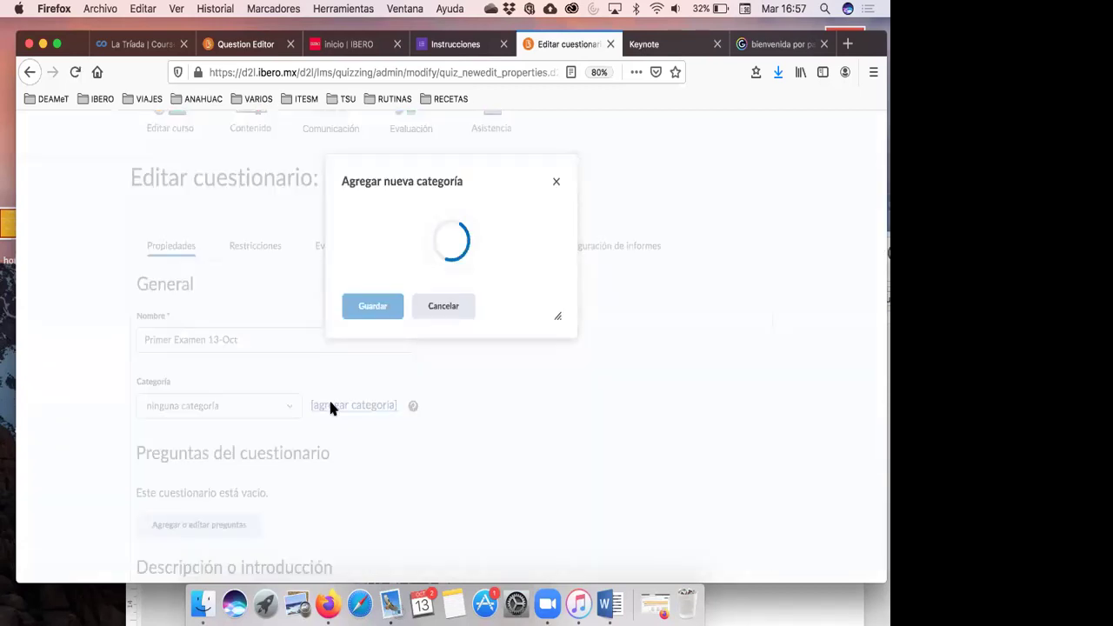
left_click(379, 249)
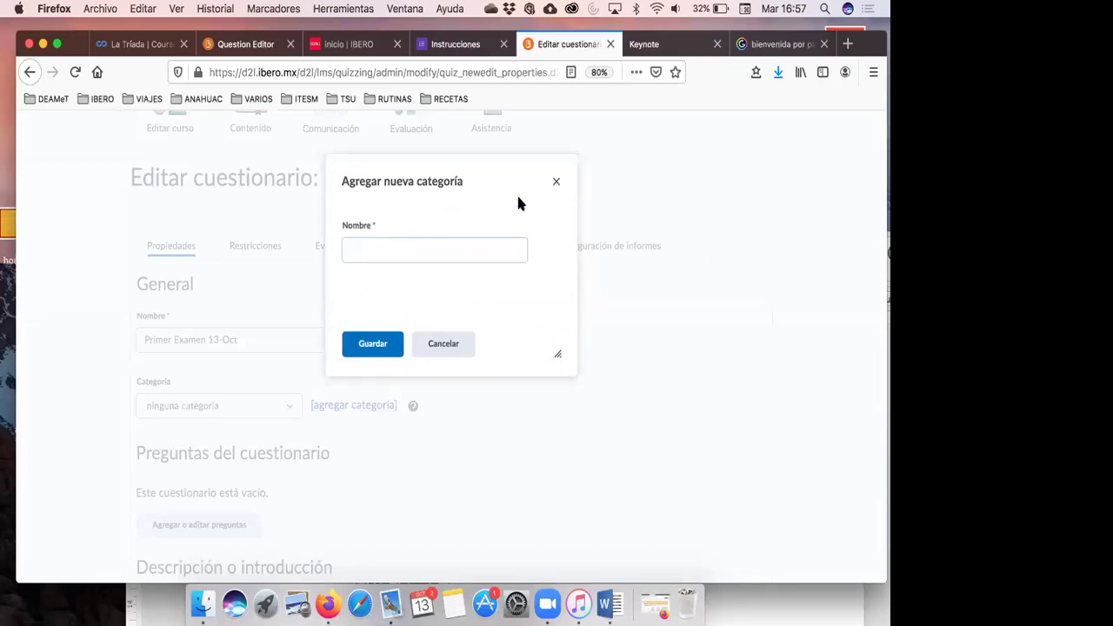
left_click(556, 182)
left_click(286, 411)
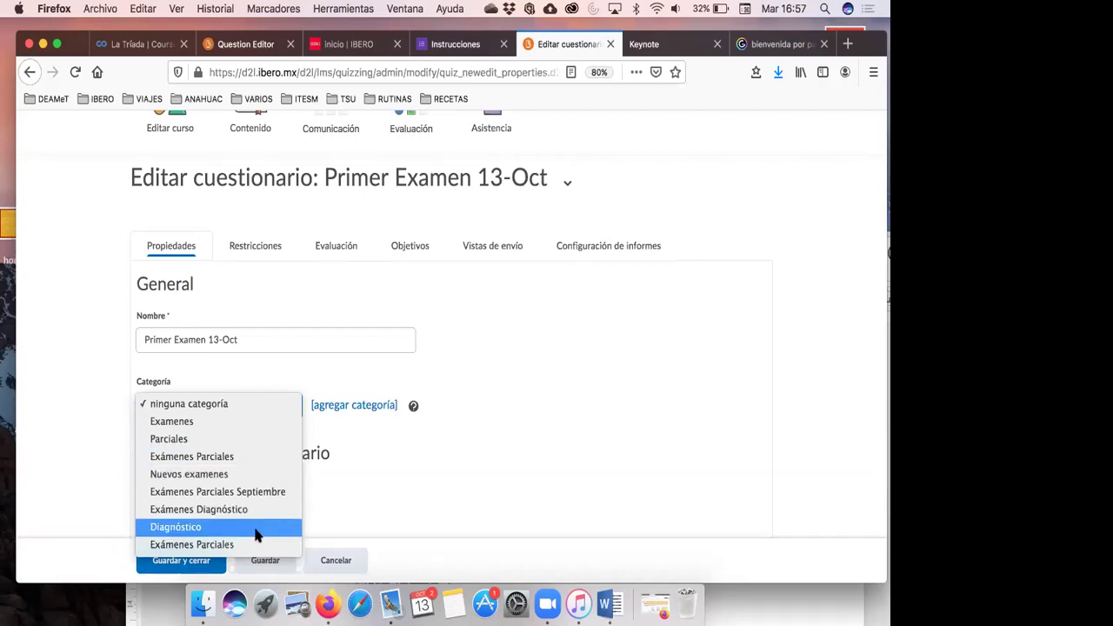
left_click(415, 452)
left_click(288, 407)
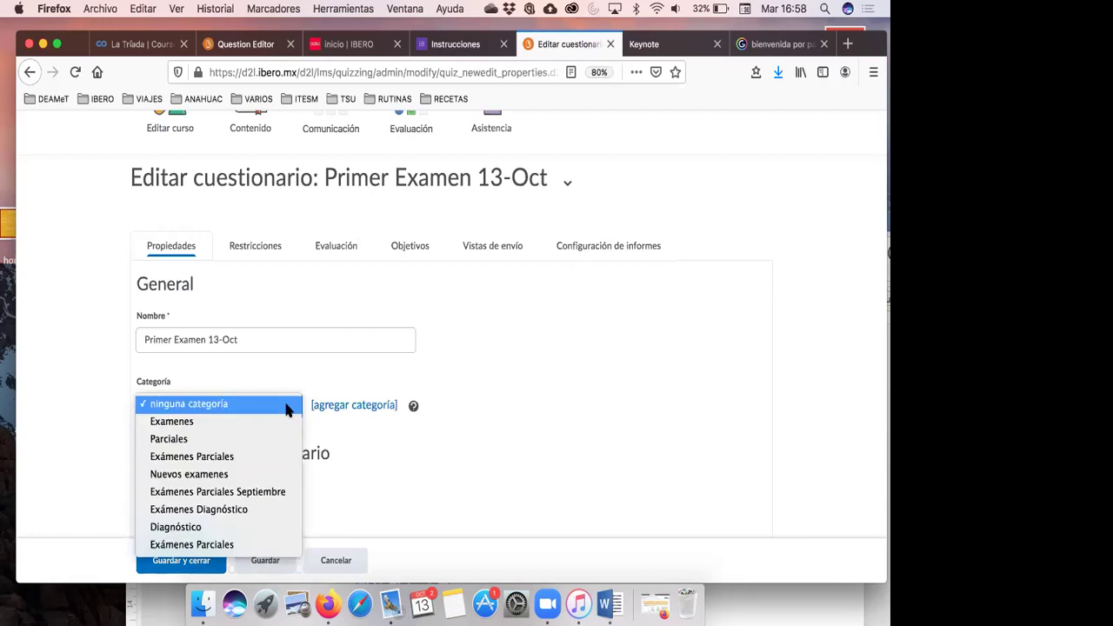
left_click(459, 399)
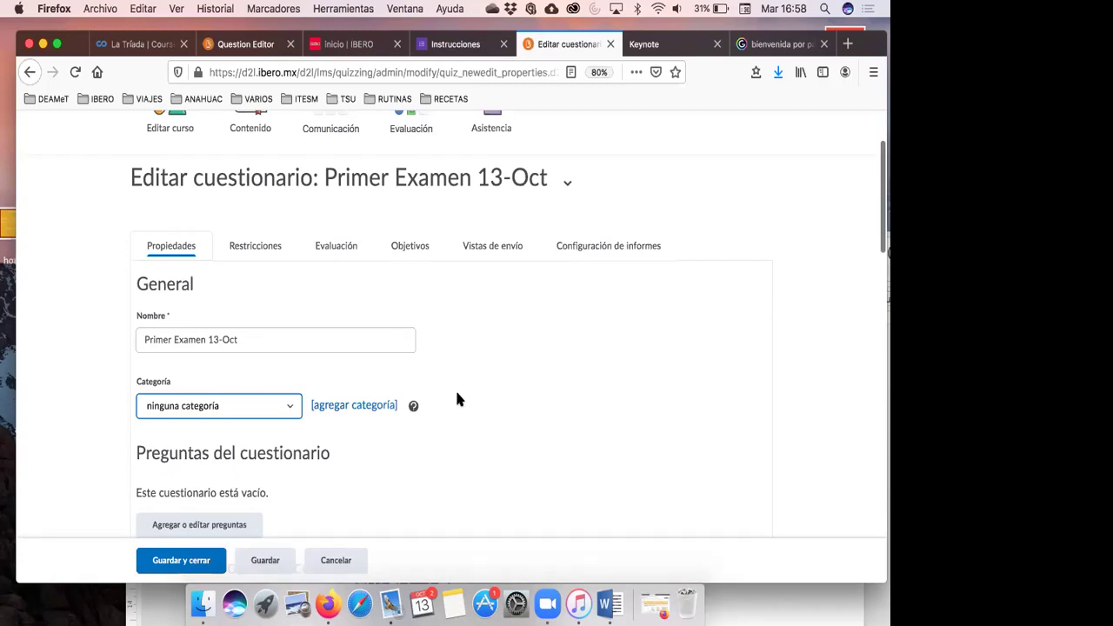
- Open the quiz's question editor and review its options for adding and importing content
scroll(459, 399, "down", 3)
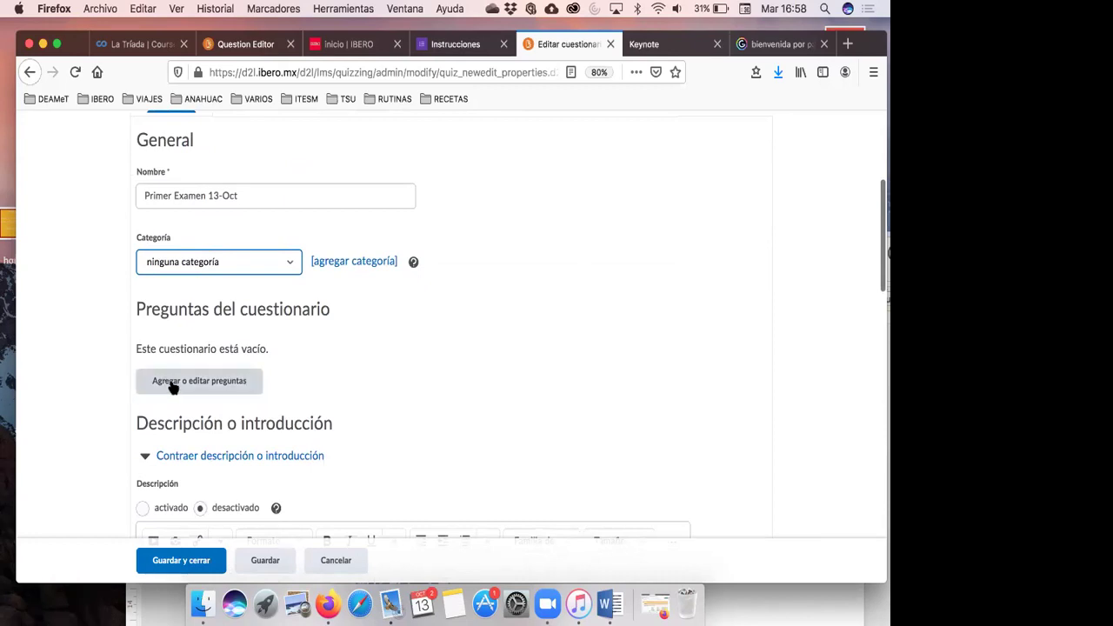
left_click(172, 388)
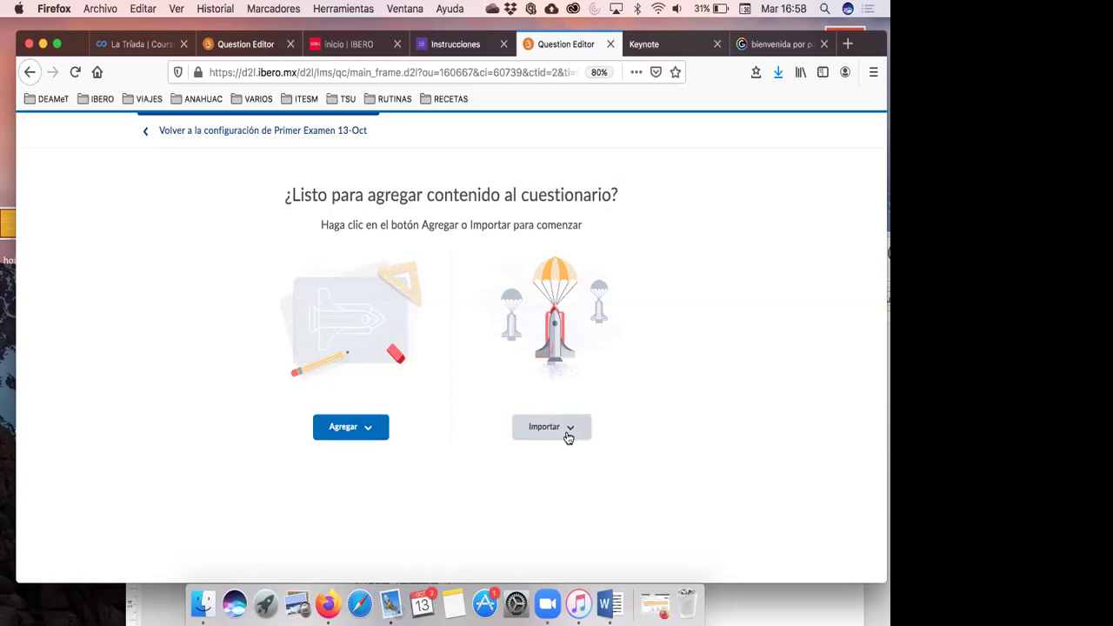
left_click(367, 430)
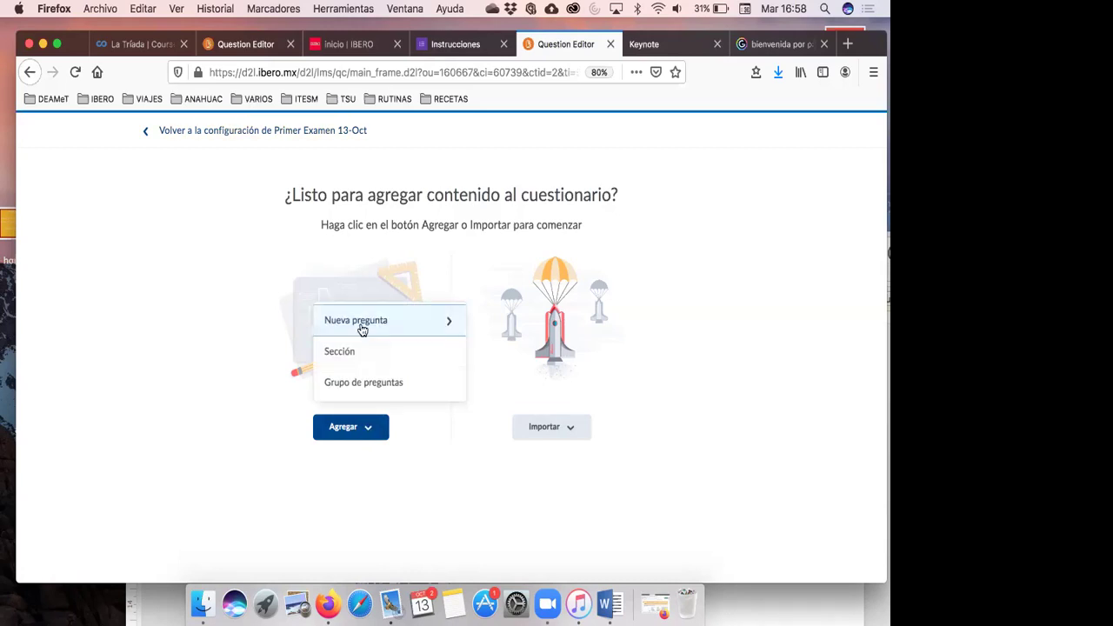
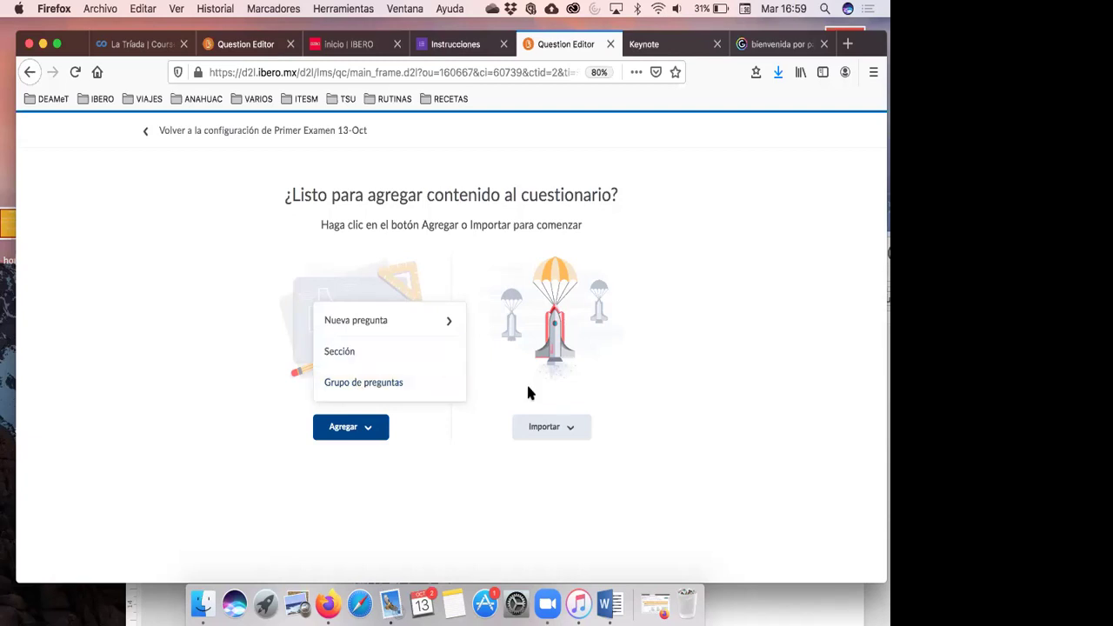
left_click(574, 430)
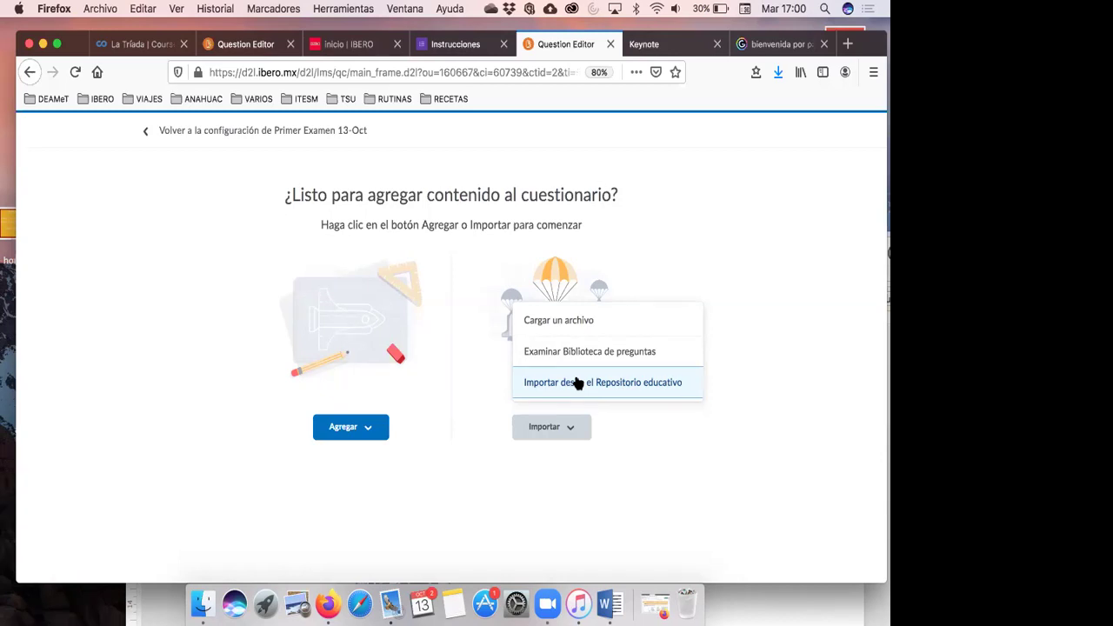
left_click(712, 207)
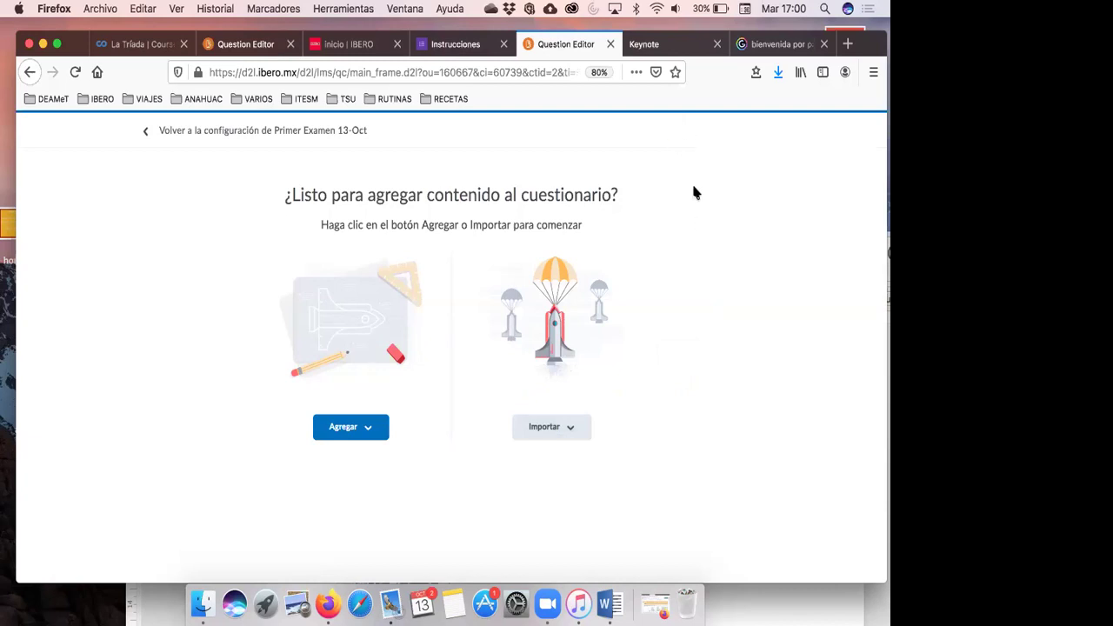
- Switch to the Keynote presentation and advance to the slide comparing the three exam types
left_click(659, 41)
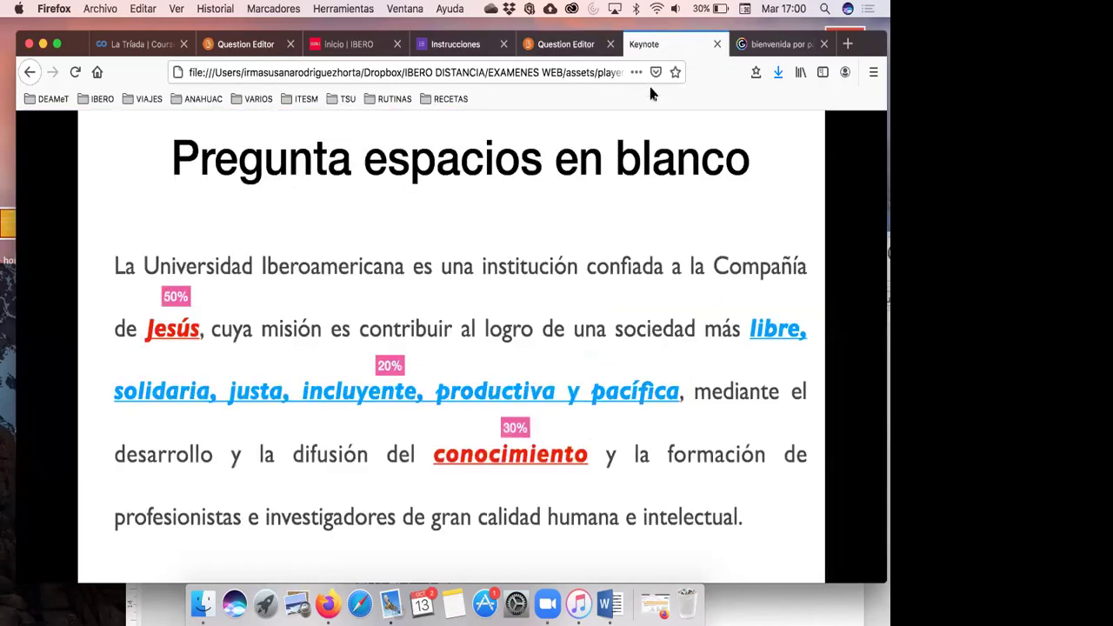
left_click(665, 165)
left_click(426, 162)
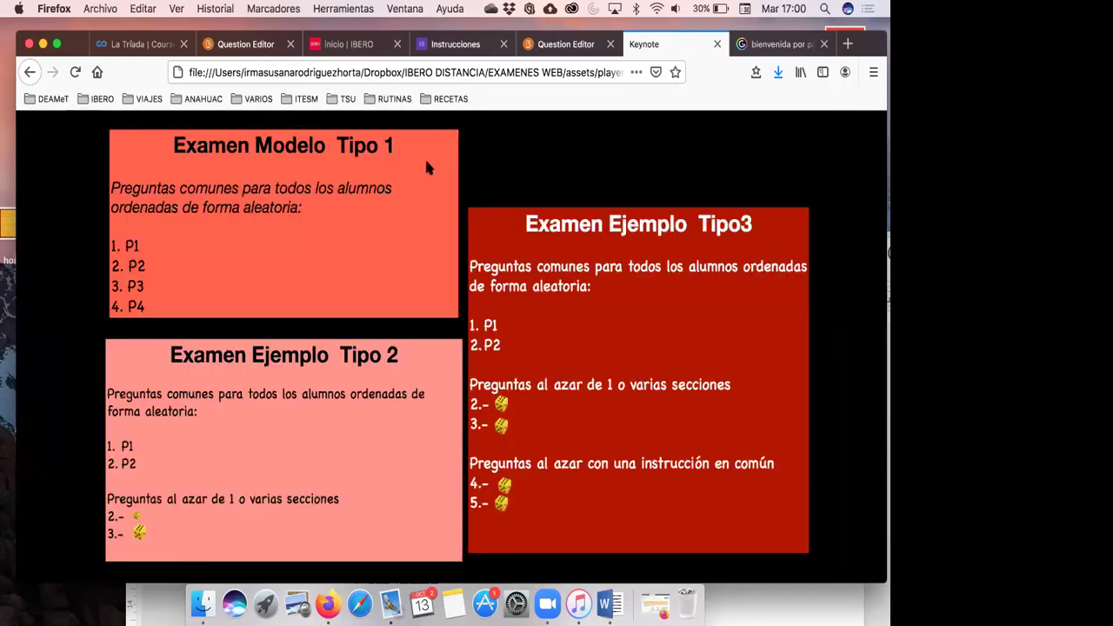
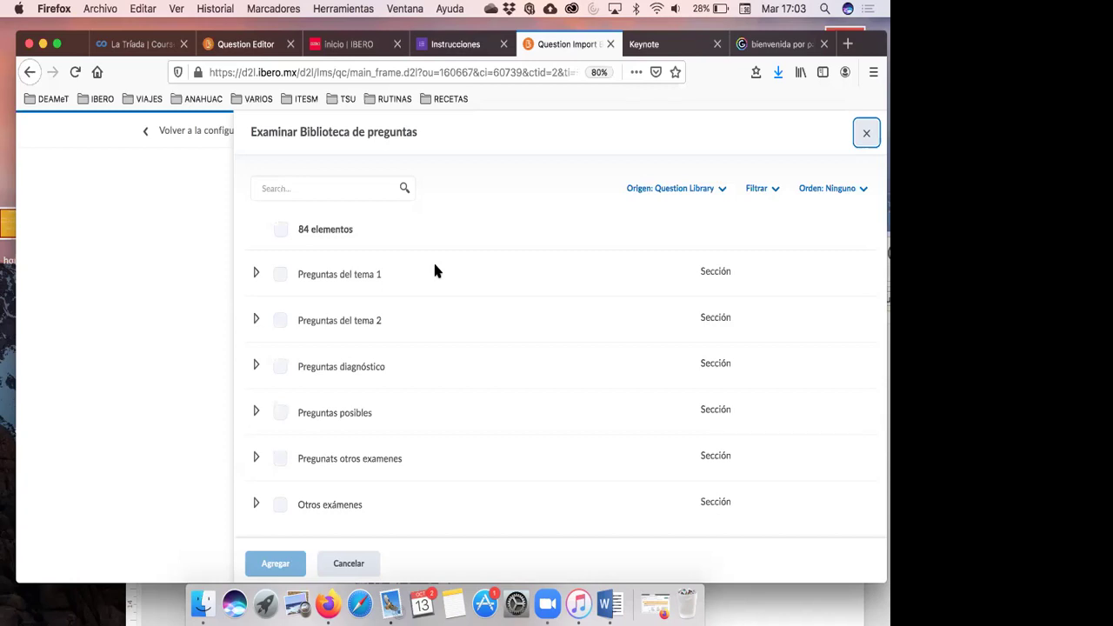
- Import the Hawaiian pizza, vegetarian pizza and Pregunta 2A questions from Preguntas del tema 1 in the question library into the quiz
left_click(257, 275)
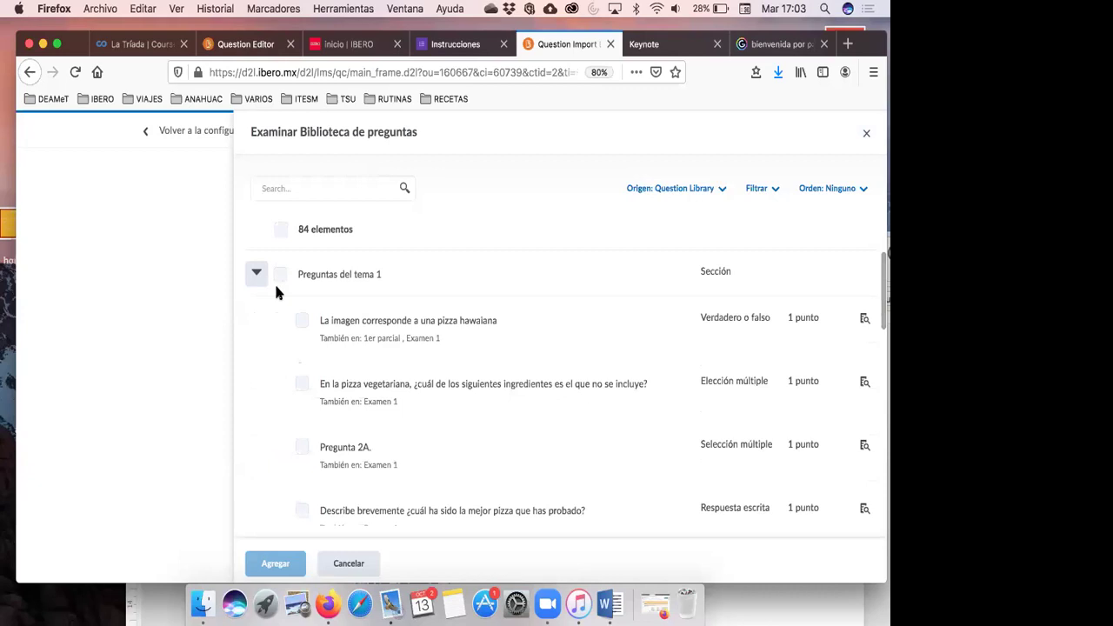
left_click(301, 320)
left_click(301, 384)
left_click(302, 446)
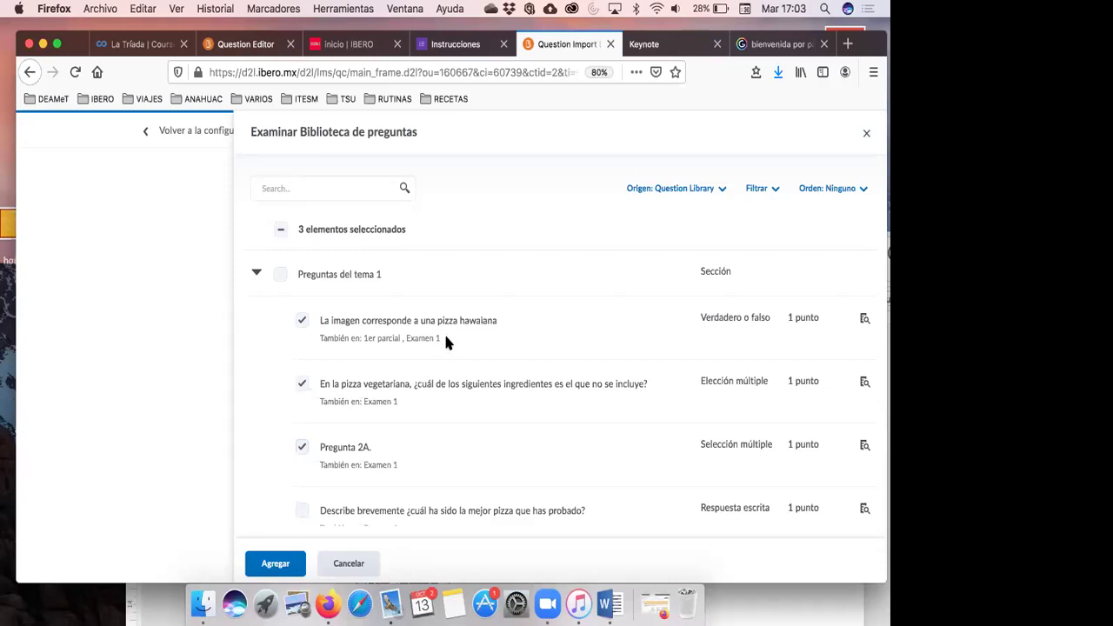
left_click(287, 562)
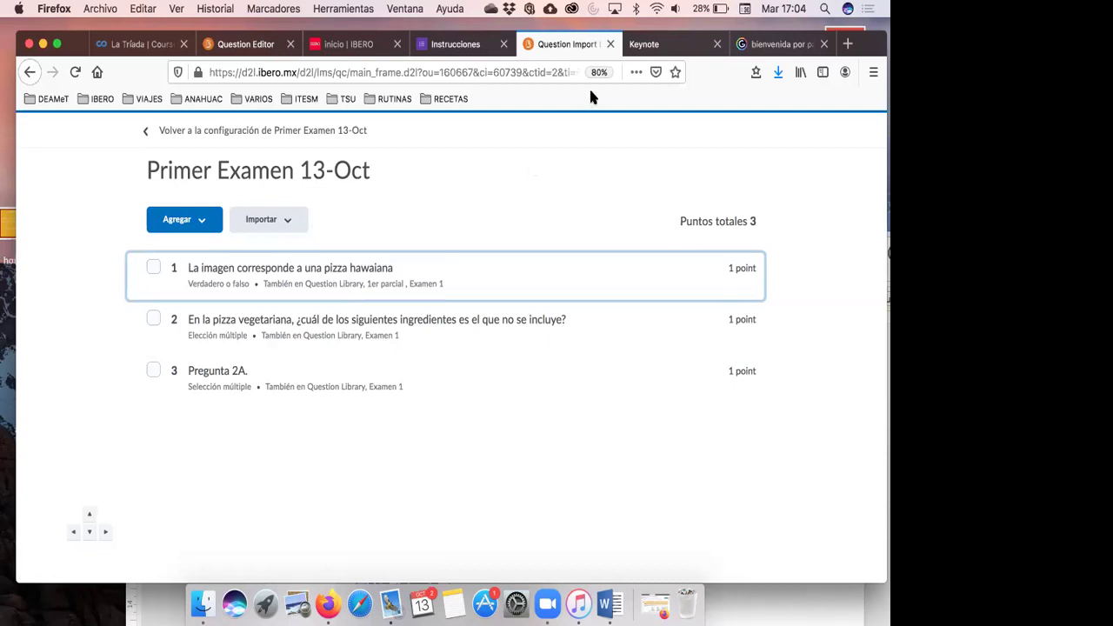
- Check the exam type models in the Keynote presentation and return to the quiz's question editor
left_click(662, 48)
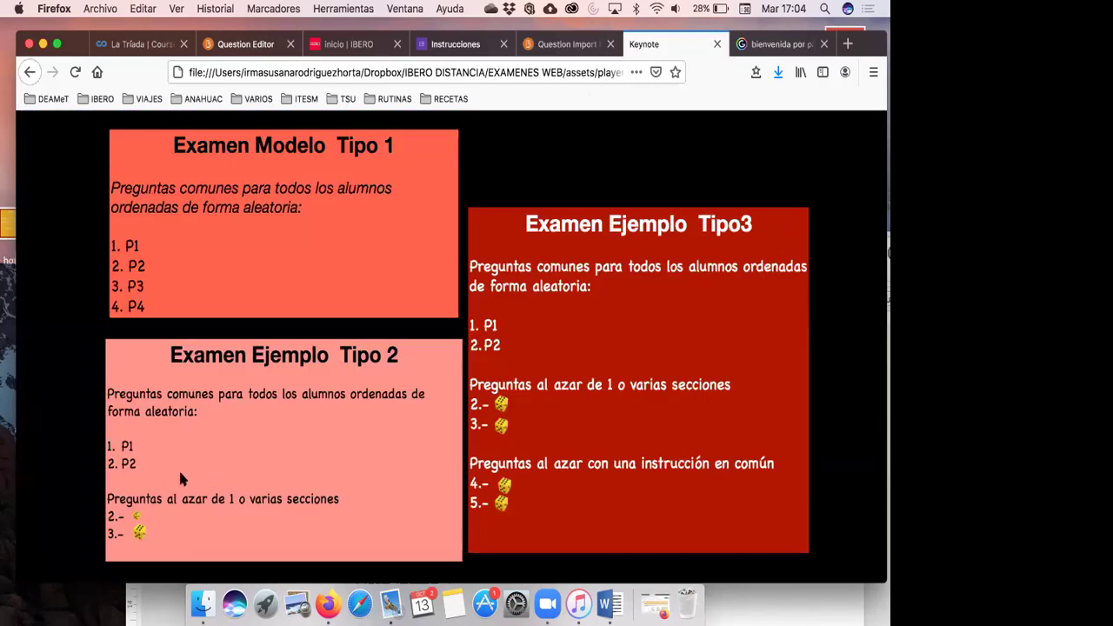
left_click(578, 48)
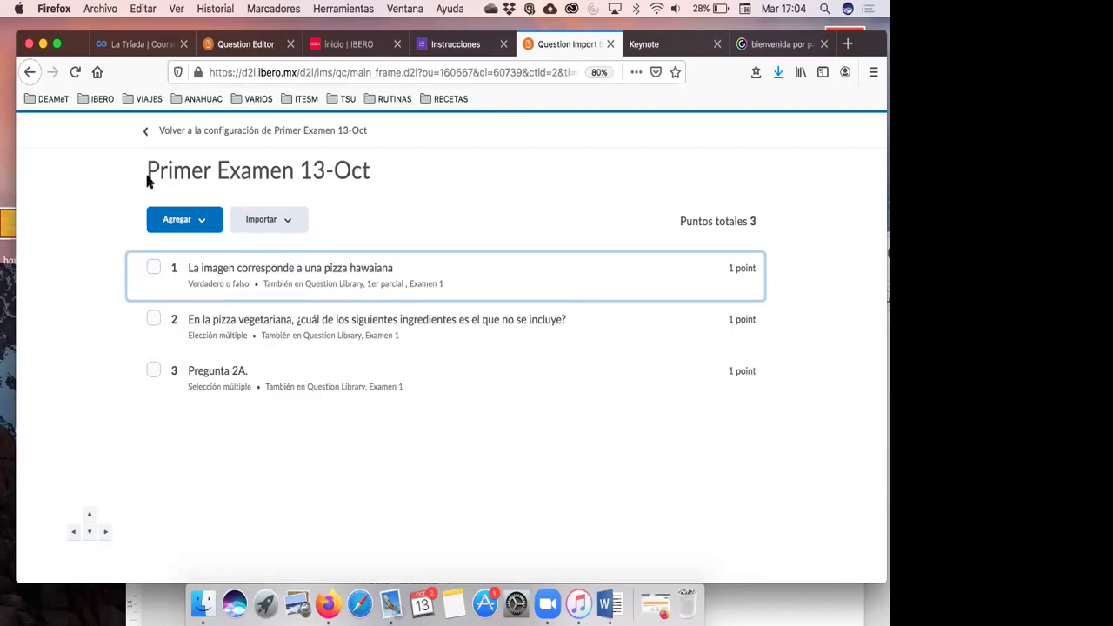
- Add a question group titled "Preguntas al azar 1" that selects 2 questions worth 5 points each
left_click(196, 222)
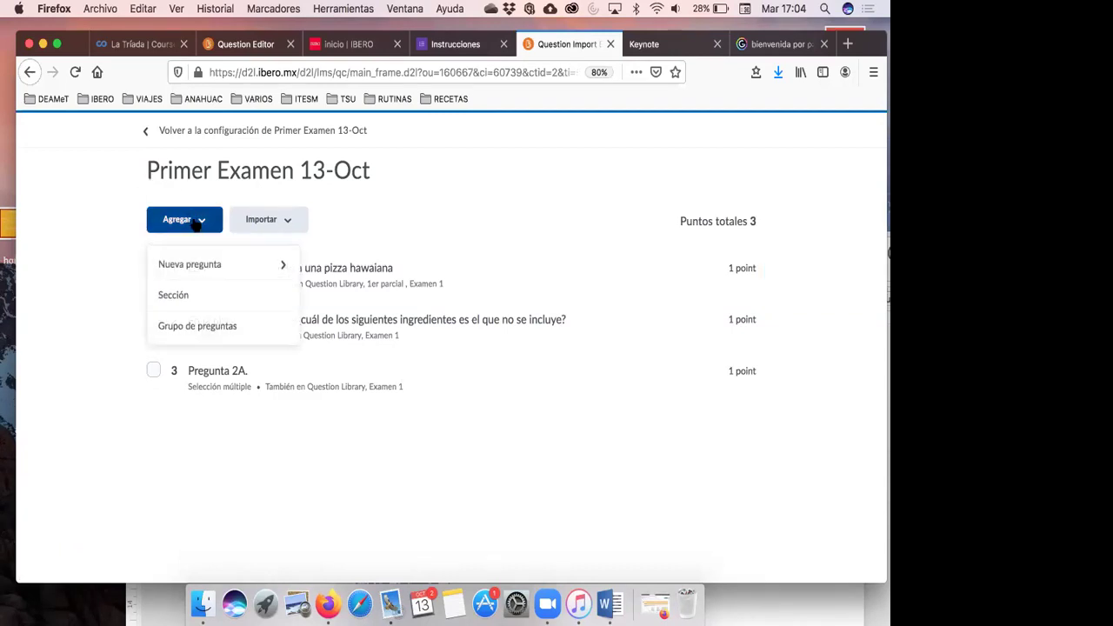
left_click(188, 335)
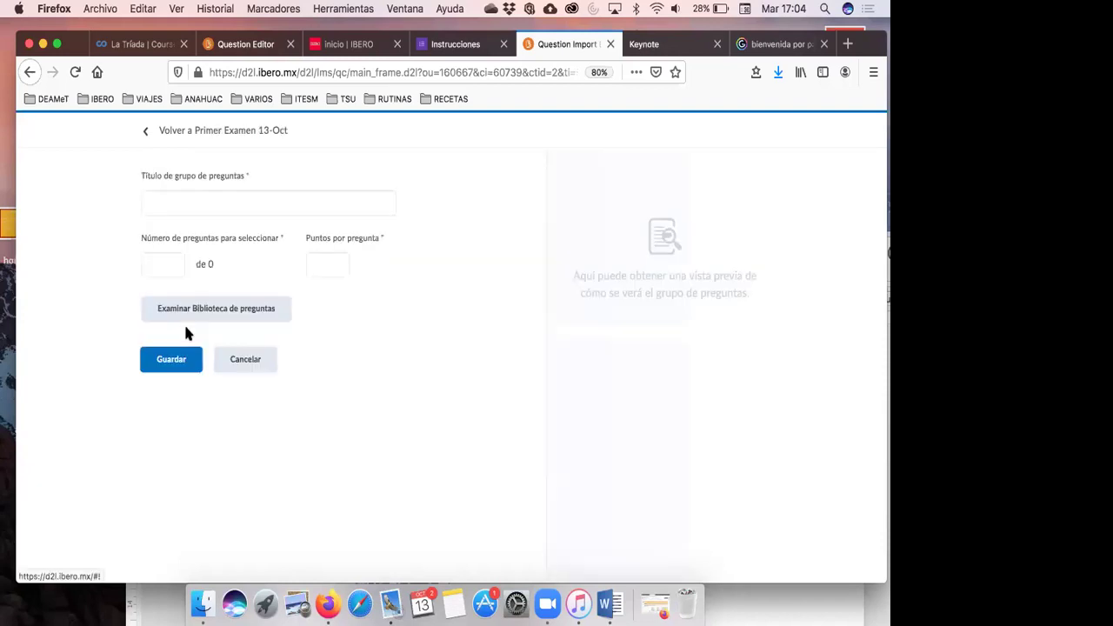
left_click(246, 203)
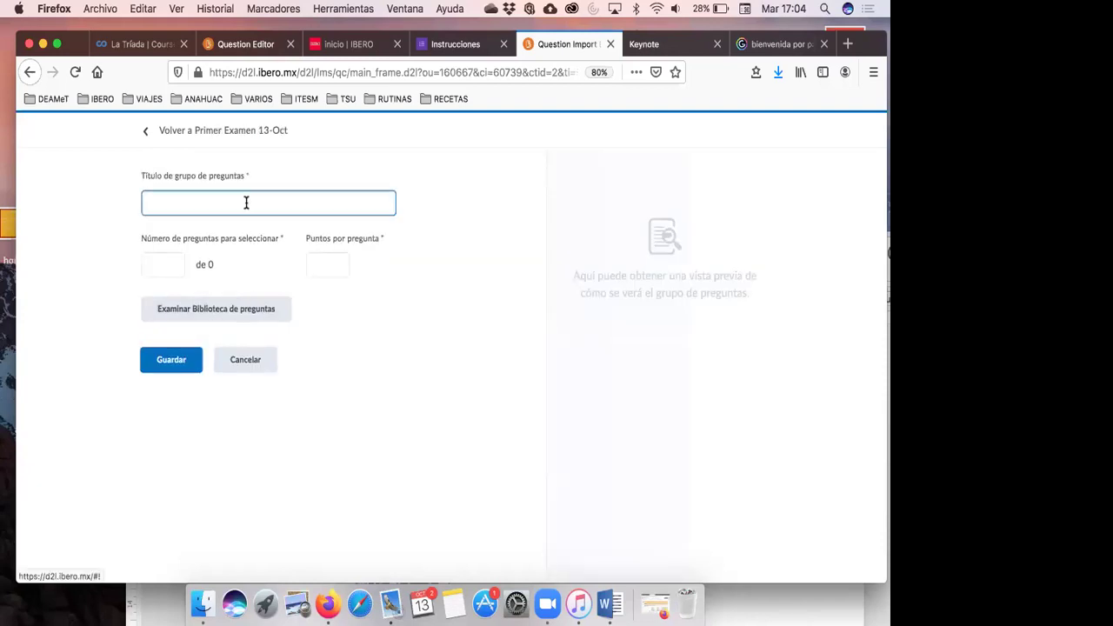
type("P")
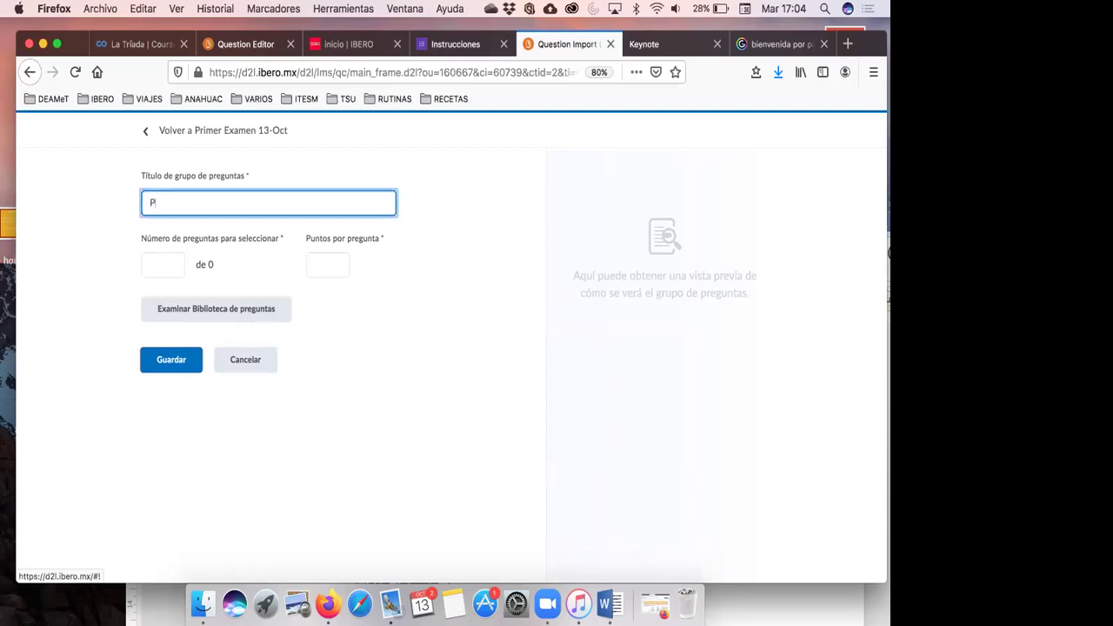
type("reguntas a")
key("BackSpace")
type("l azar 1")
left_click(153, 263)
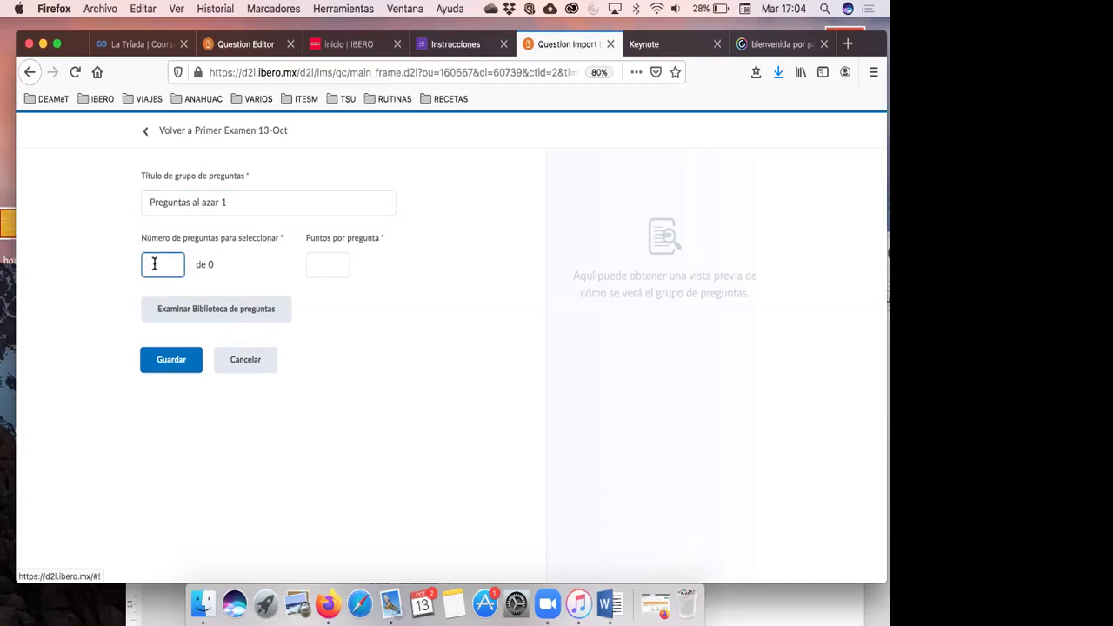
type("2")
left_click(334, 266)
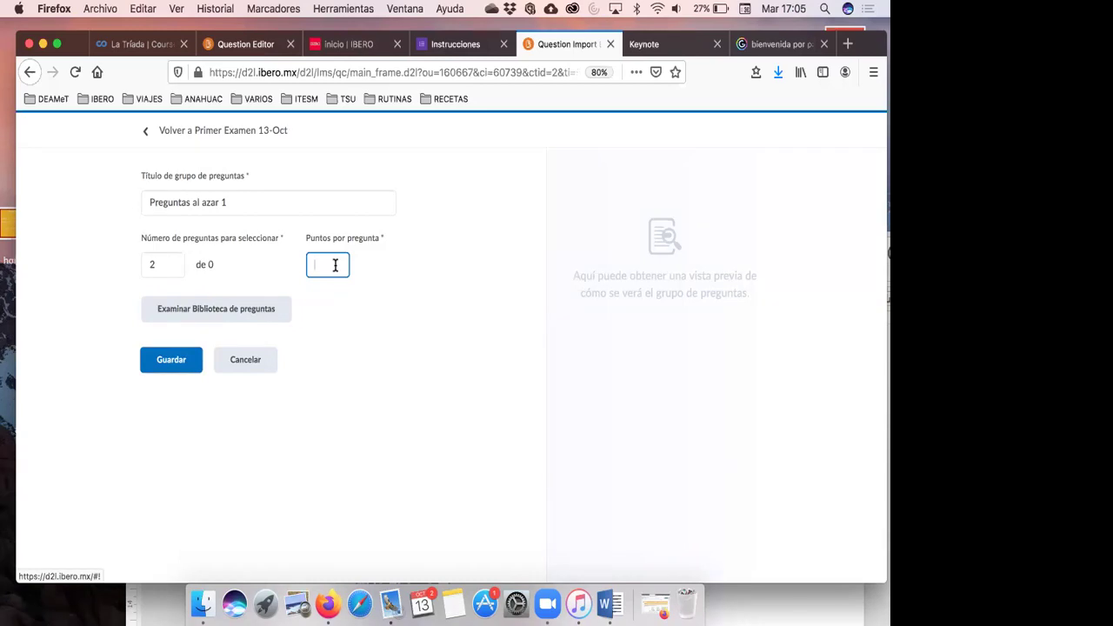
type("5")
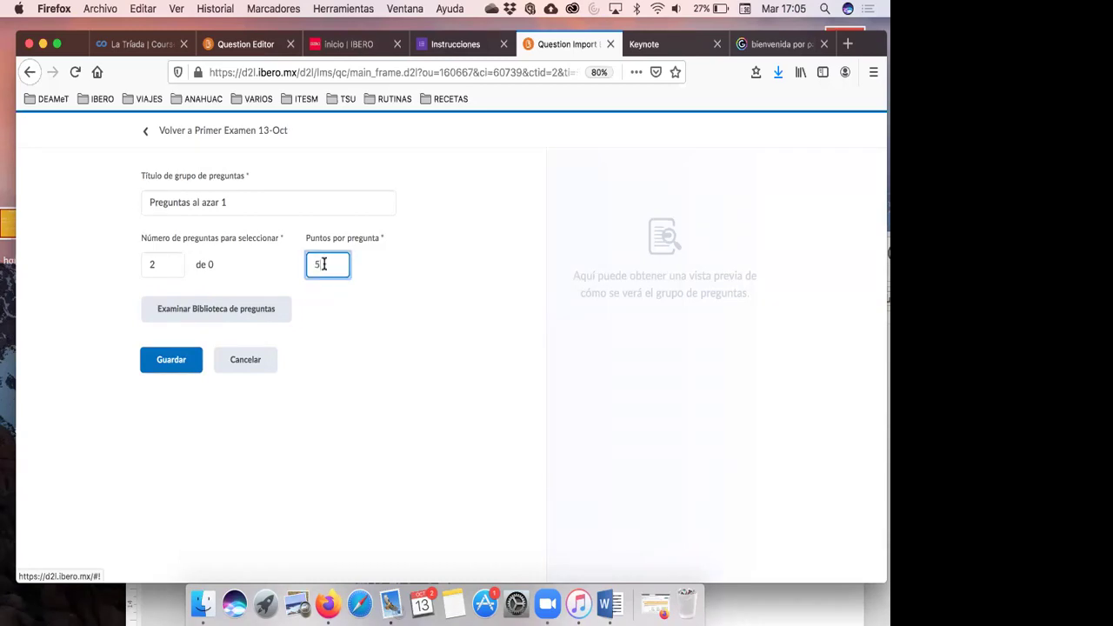
- Add the whole Preguntas del tema 2 section from the question library to the group and save it
left_click(224, 308)
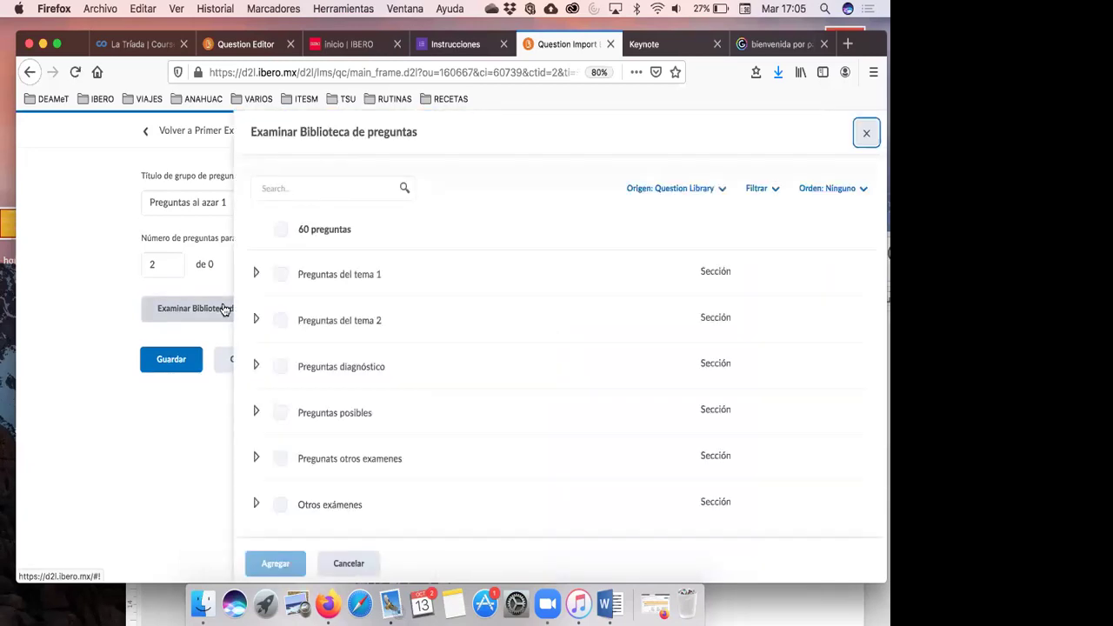
left_click(279, 321)
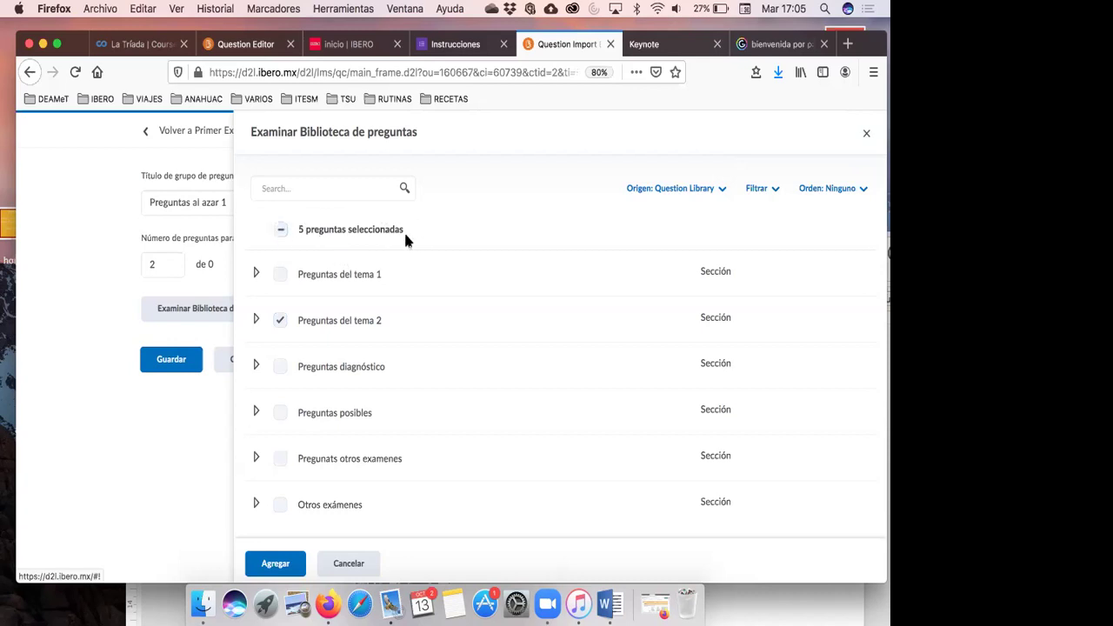
left_click(178, 269)
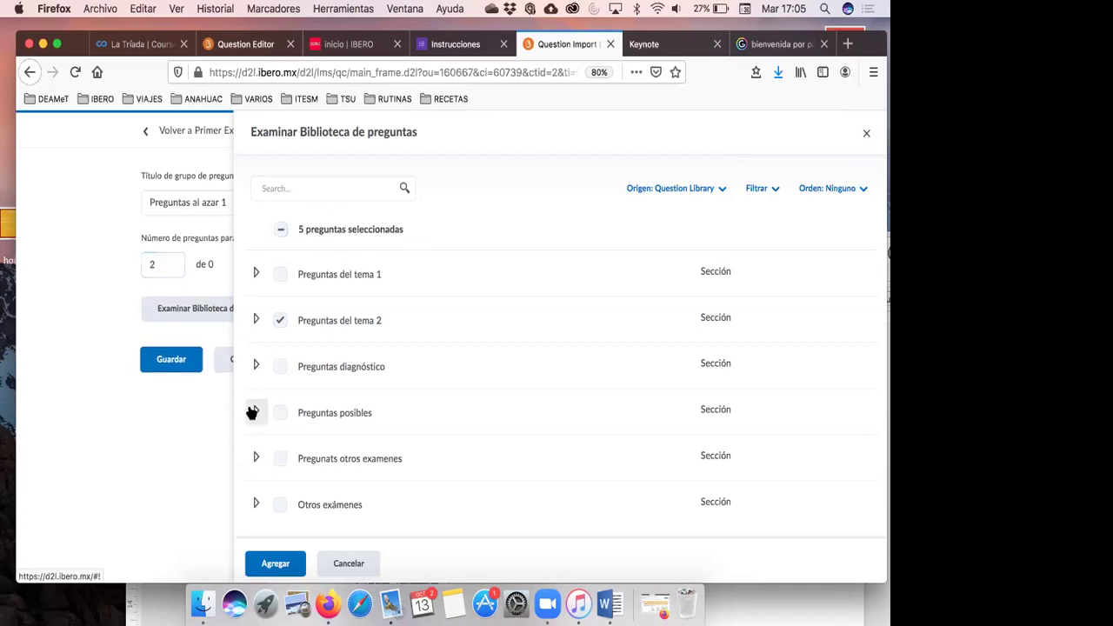
left_click(274, 562)
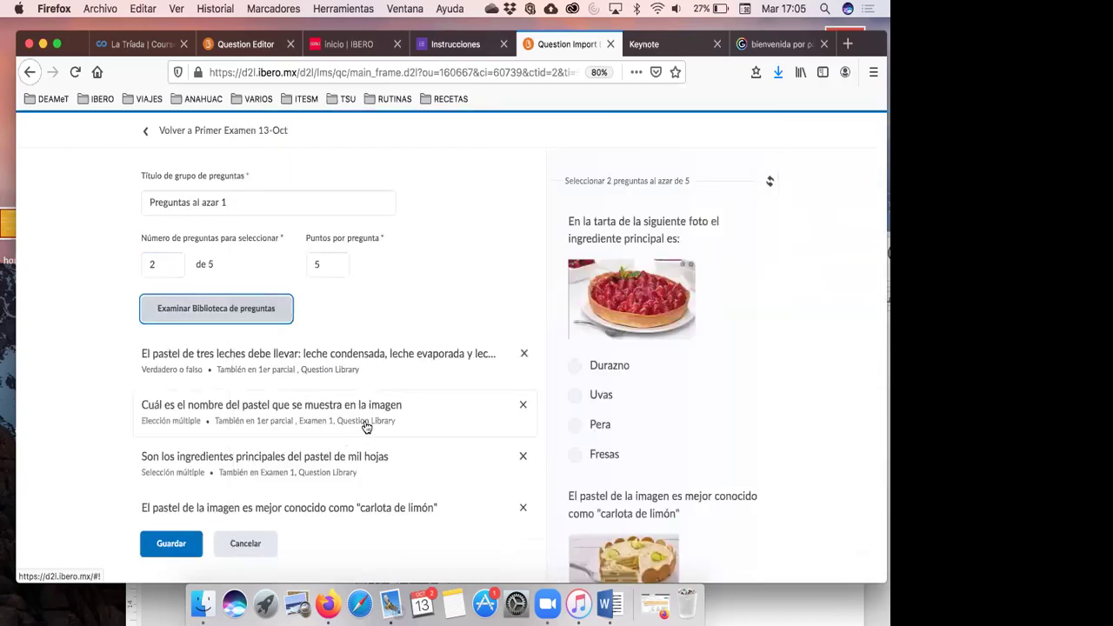
scroll(374, 420, "down", 1)
scroll(374, 419, "down", 2)
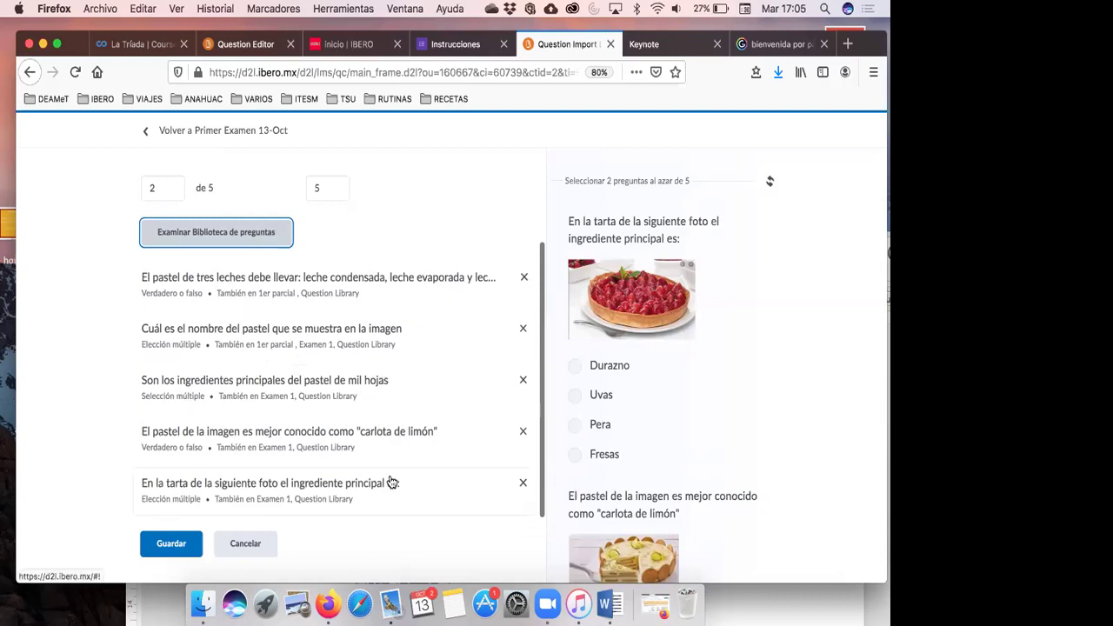
left_click(161, 188)
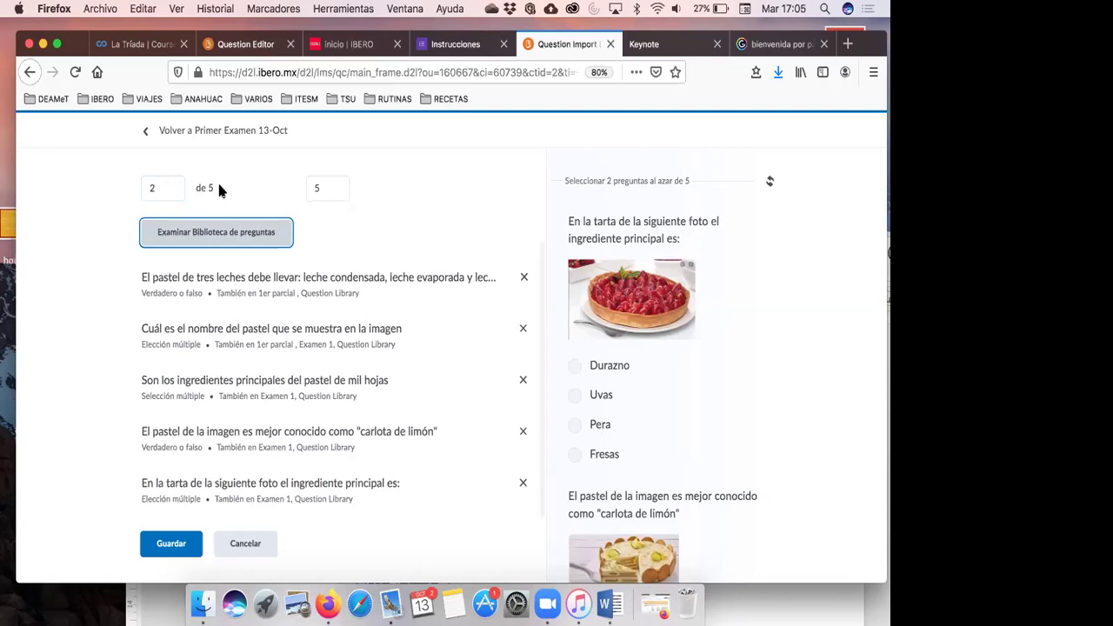
left_click(187, 546)
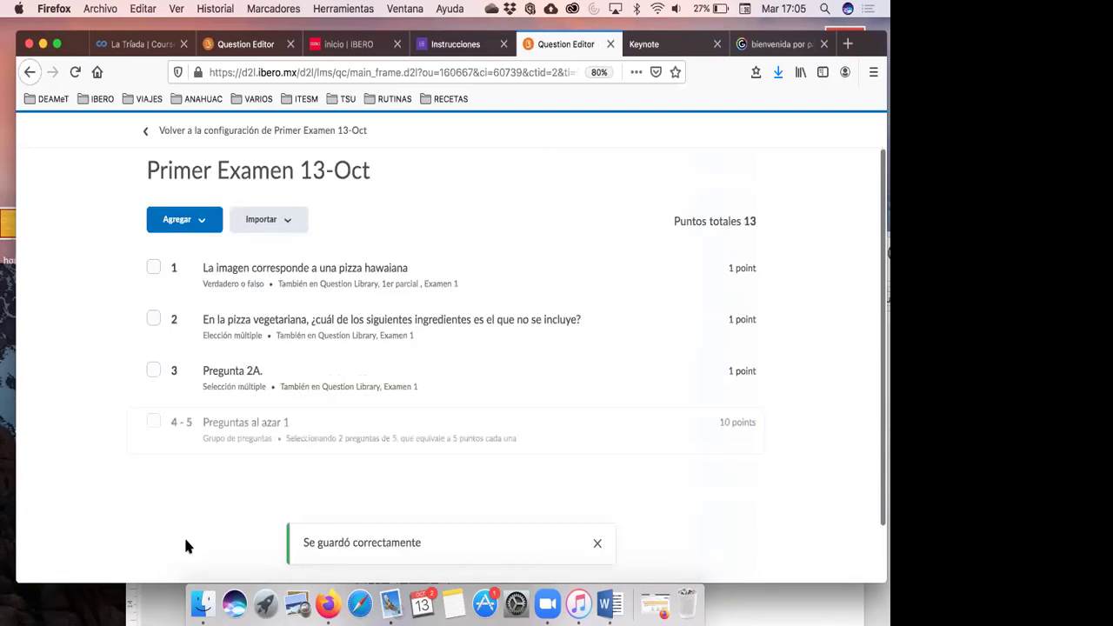
scroll(328, 406, "down", 1)
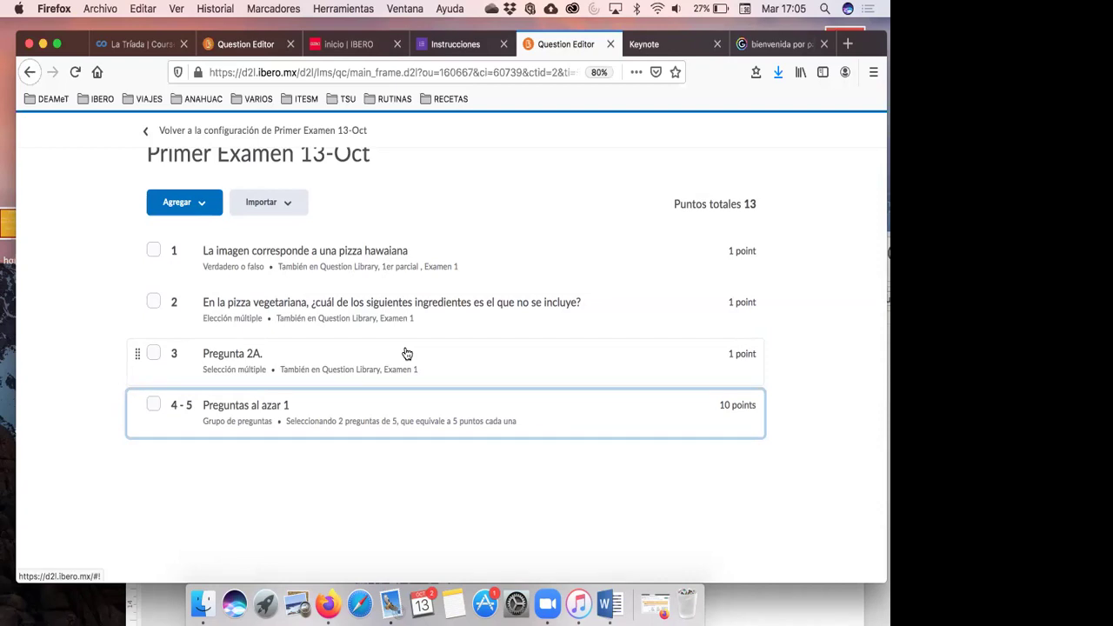
scroll(409, 355, "down", 1)
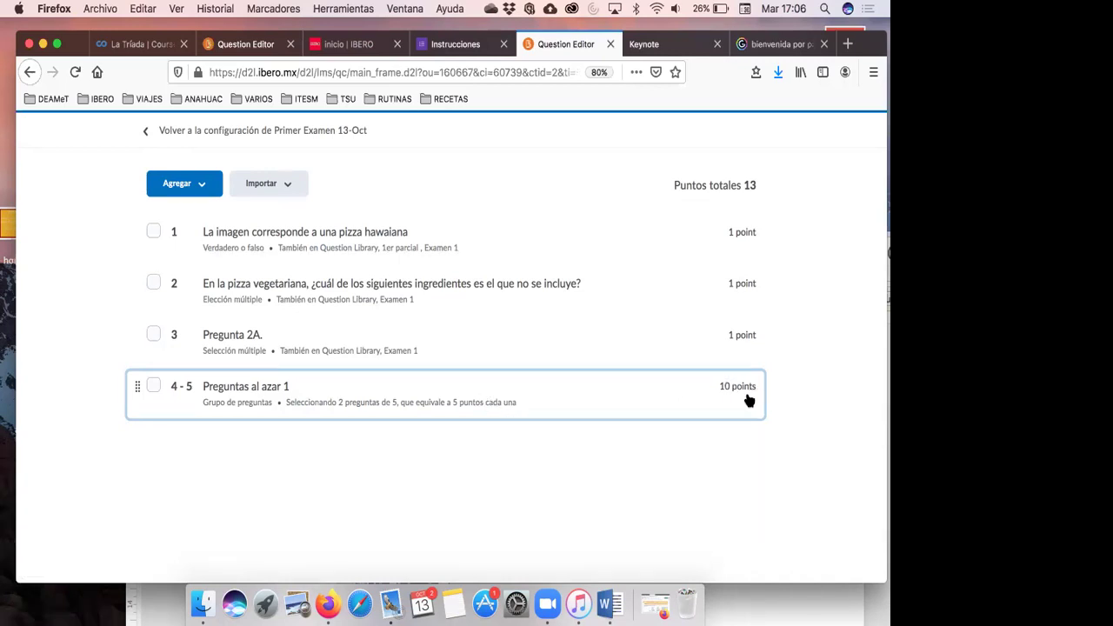
scroll(741, 398, "up", 2)
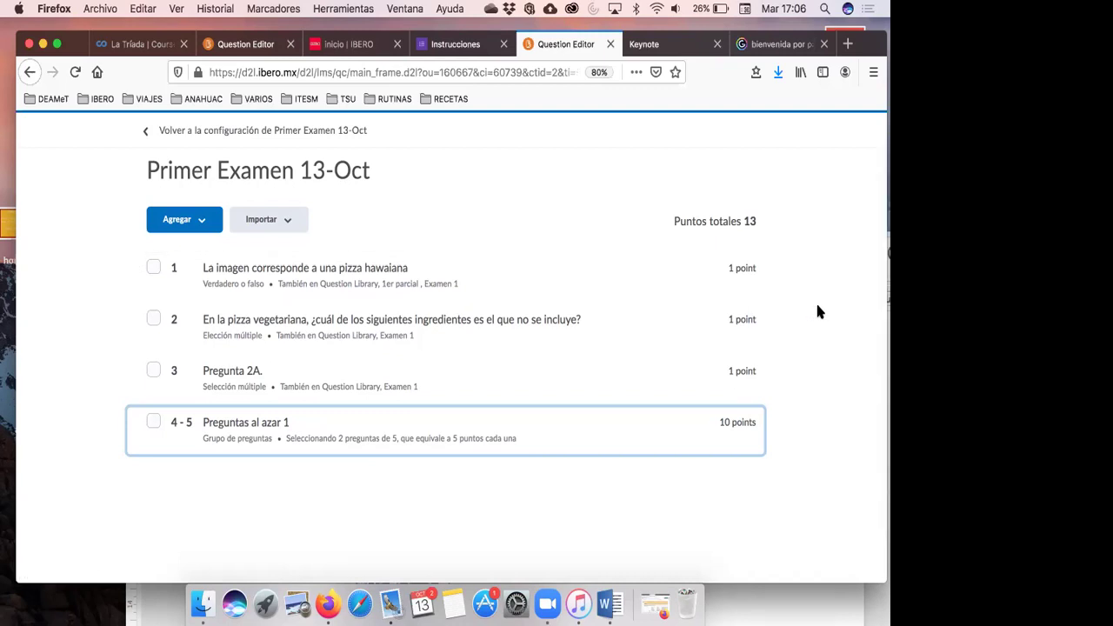
left_click(153, 267)
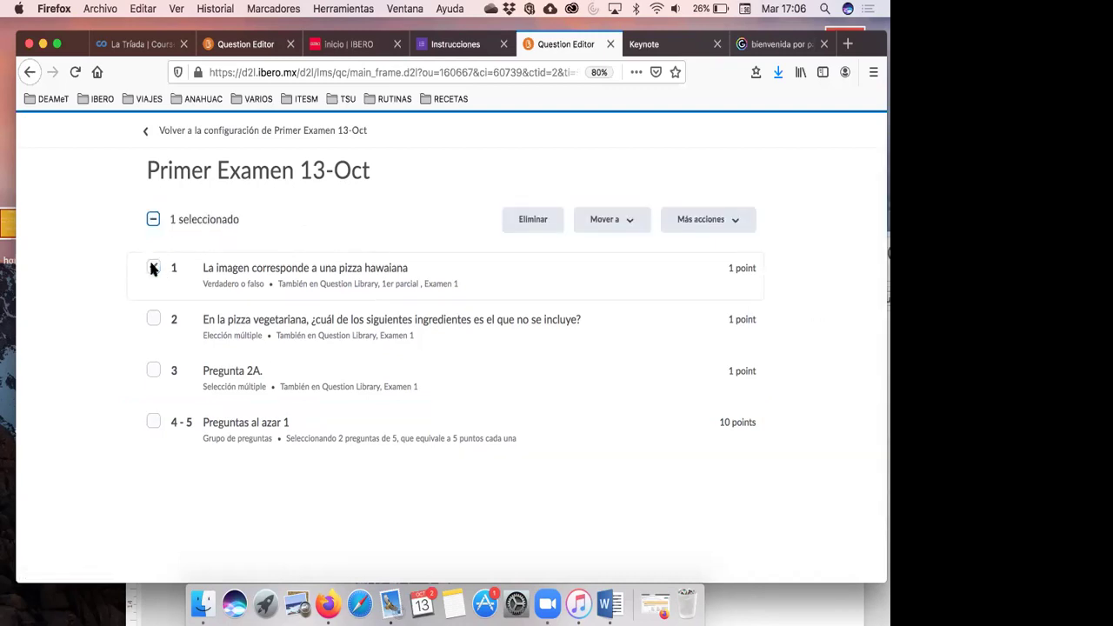
left_click(154, 319)
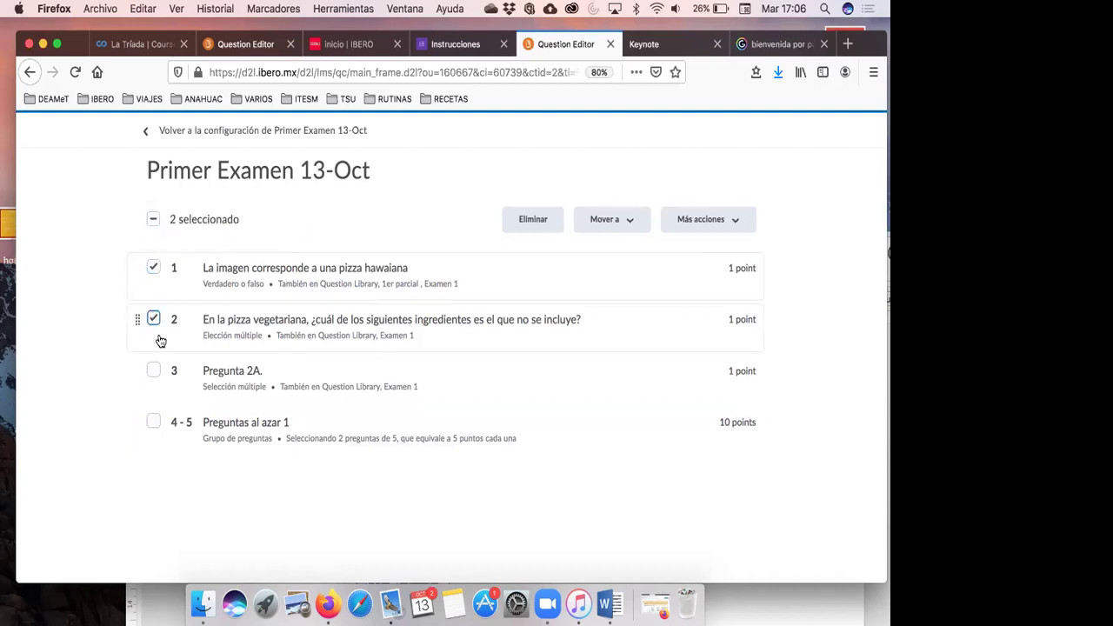
left_click(153, 370)
left_click(153, 420)
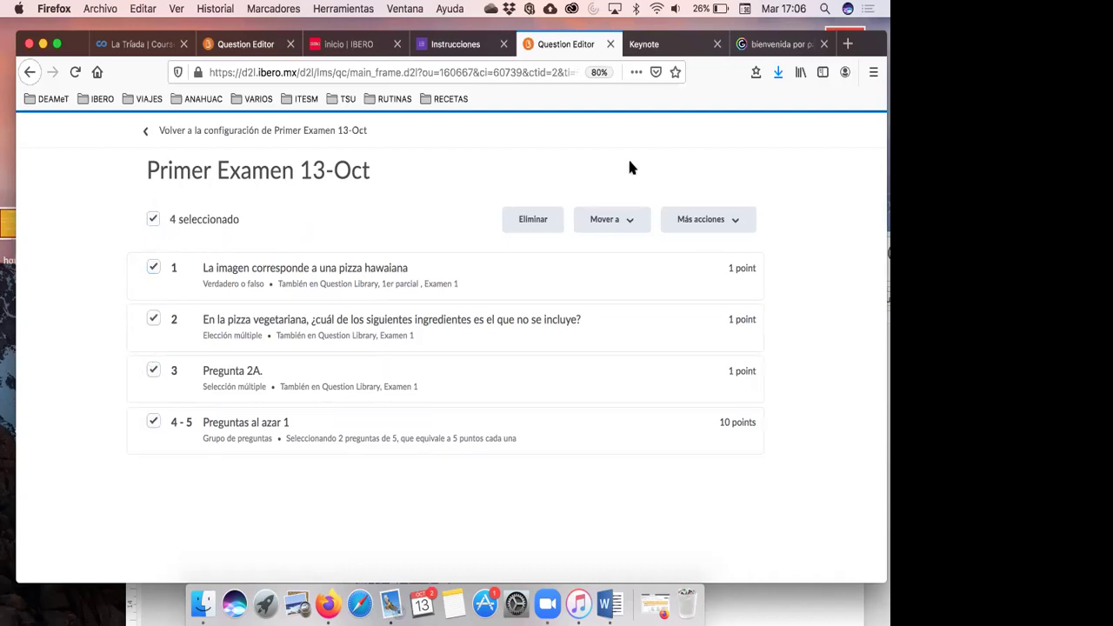
left_click(683, 221)
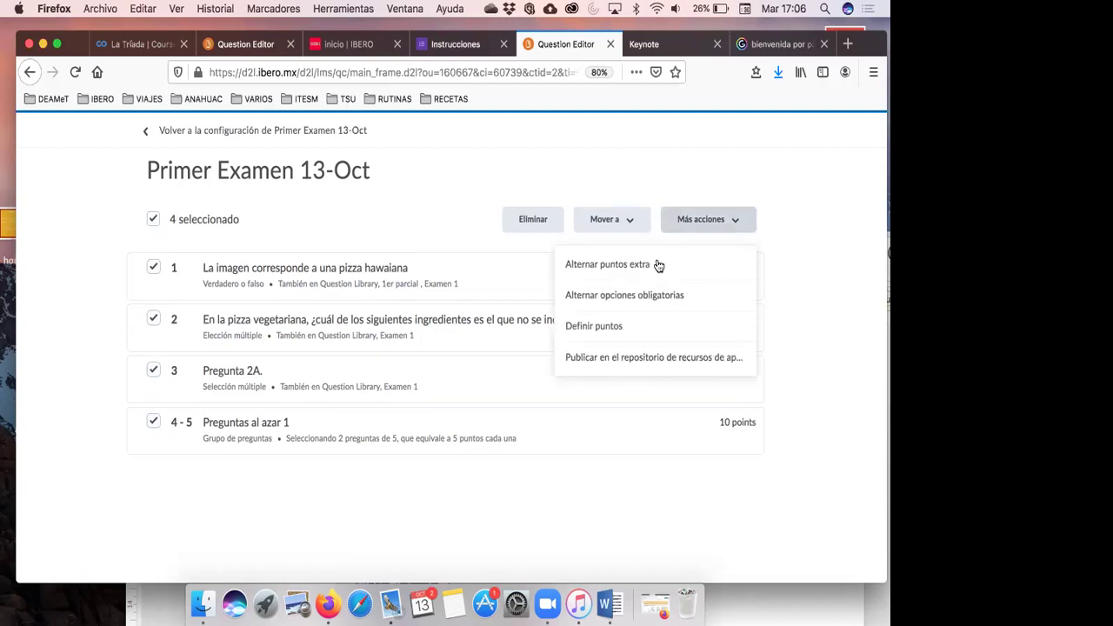
left_click(635, 328)
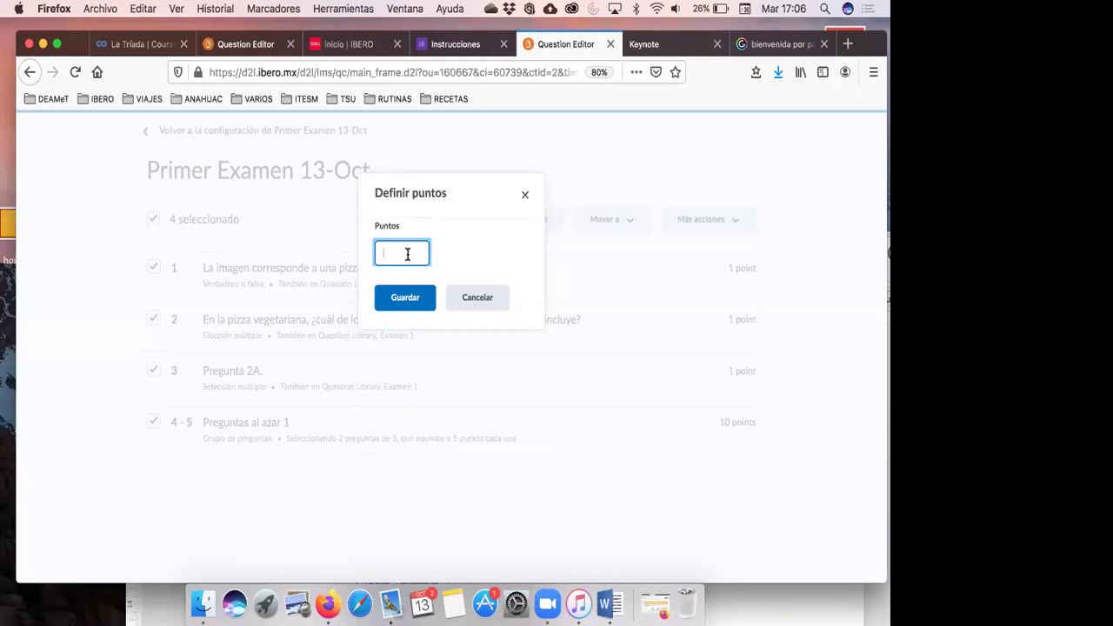
left_click(487, 300)
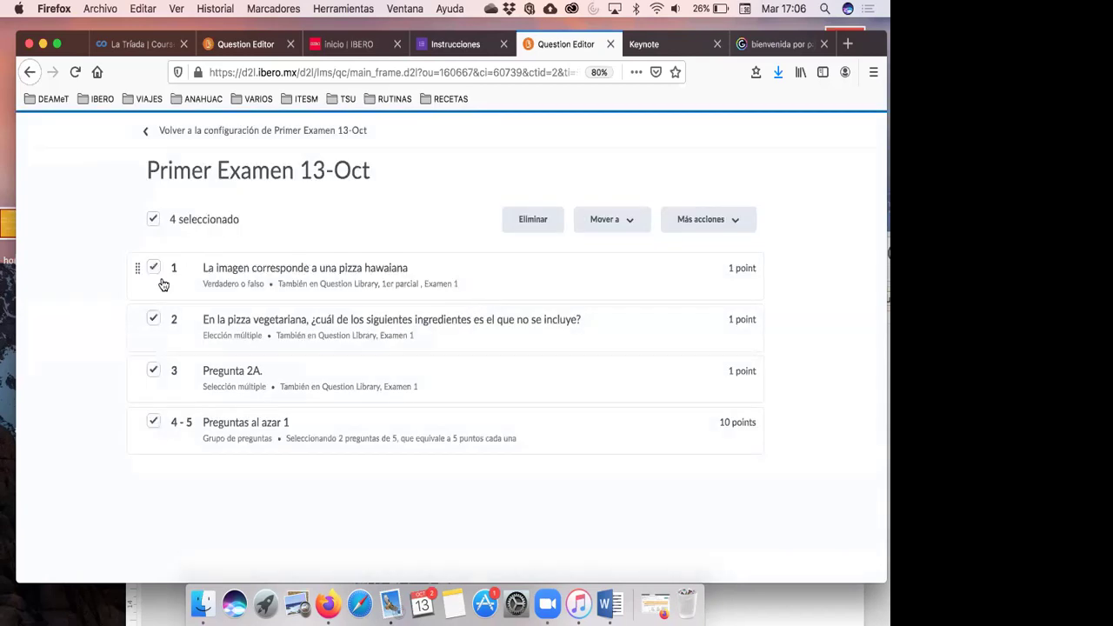
- Keep only the Hawaiian pizza question selected, set its points to 6 and clear the selection
left_click(152, 318)
left_click(151, 367)
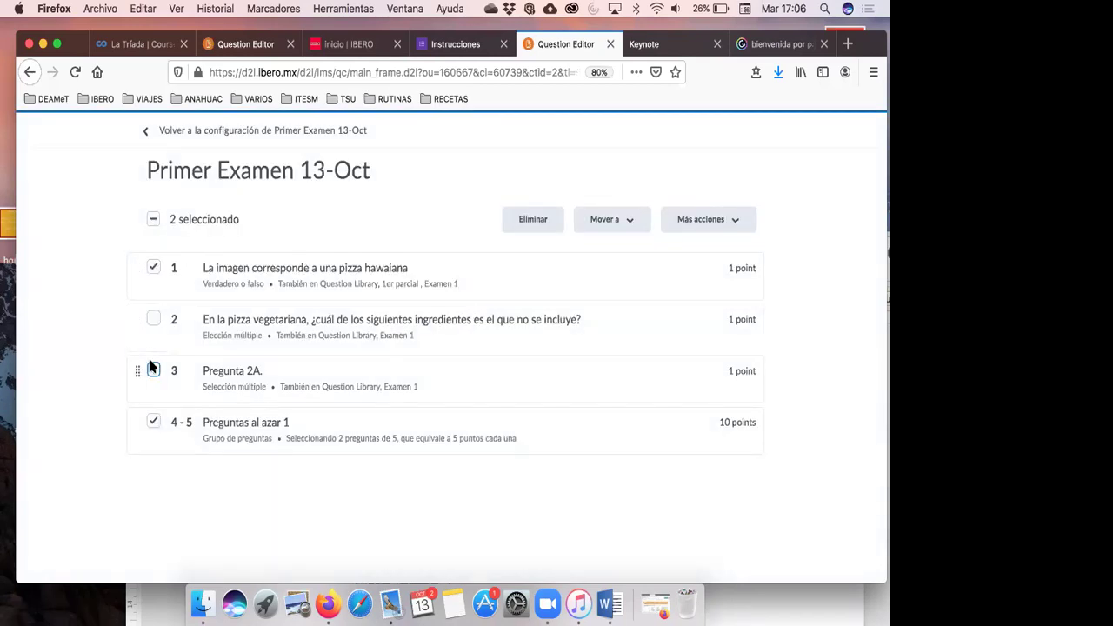
left_click(153, 420)
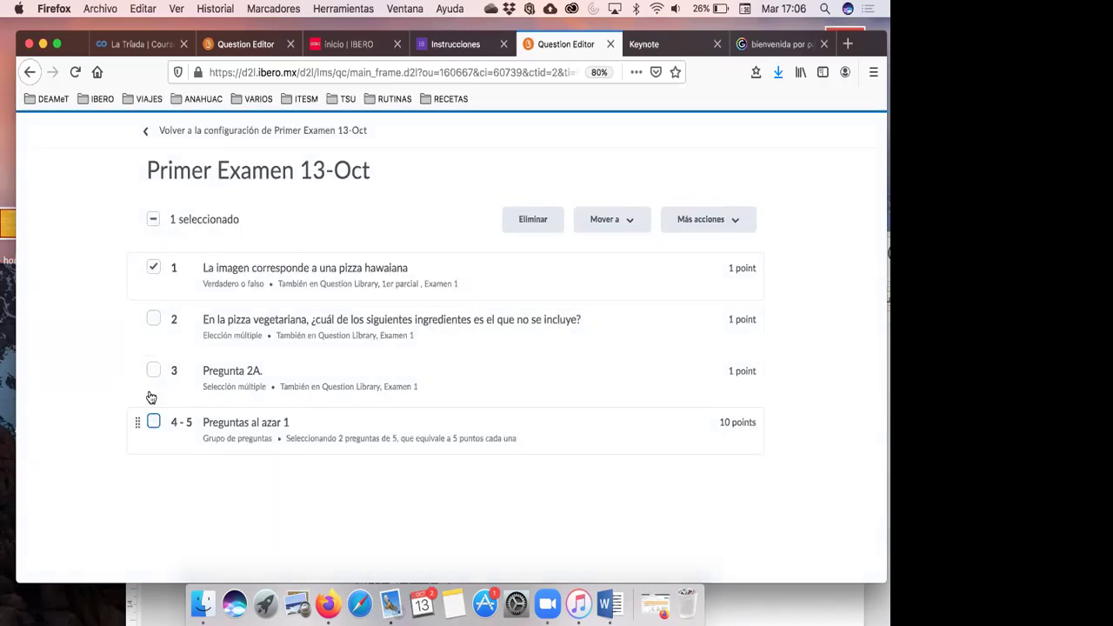
left_click(629, 221)
left_click(697, 220)
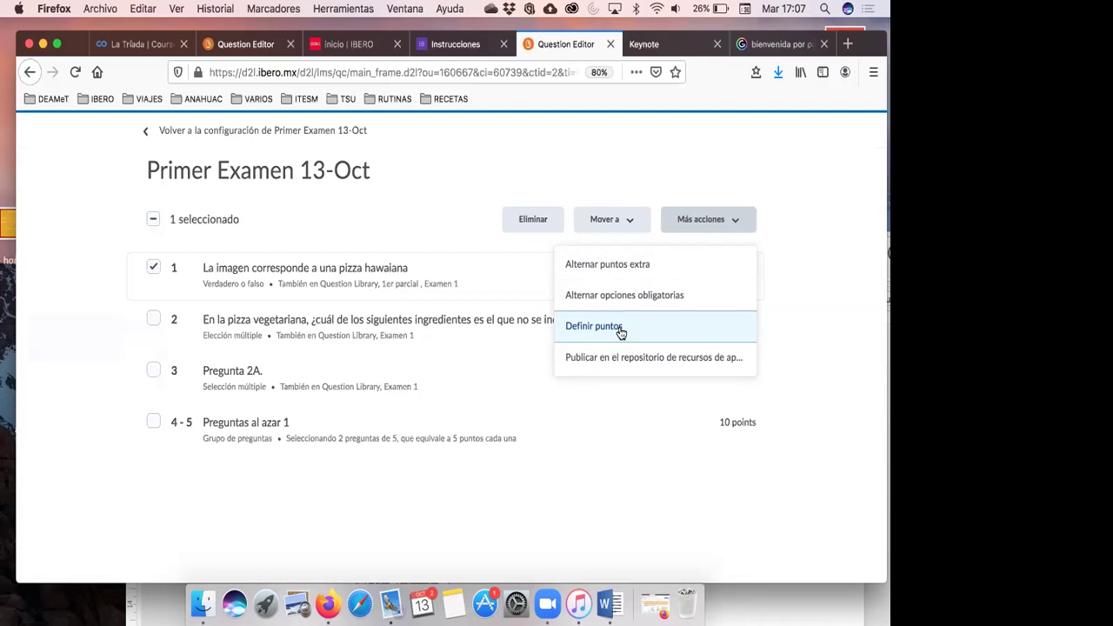
left_click(619, 327)
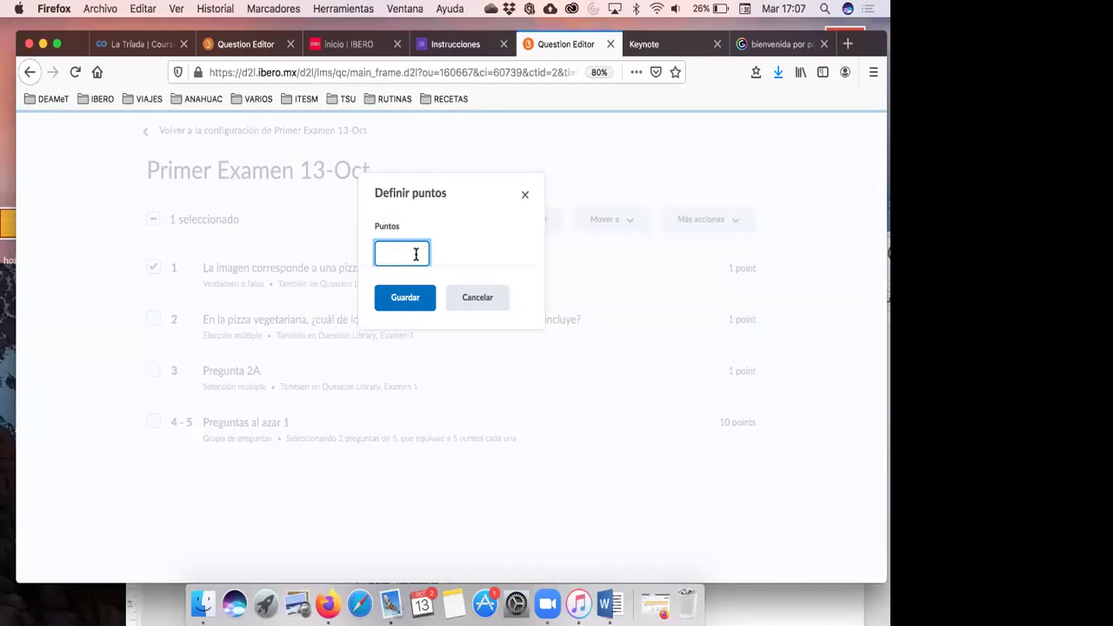
type("6")
left_click(418, 304)
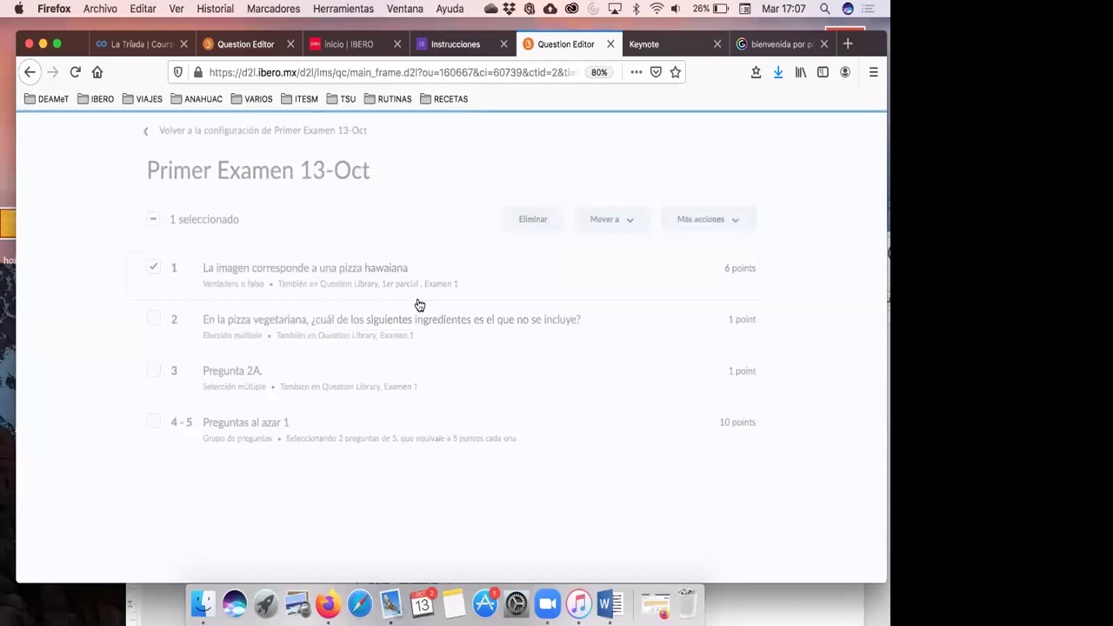
left_click(154, 268)
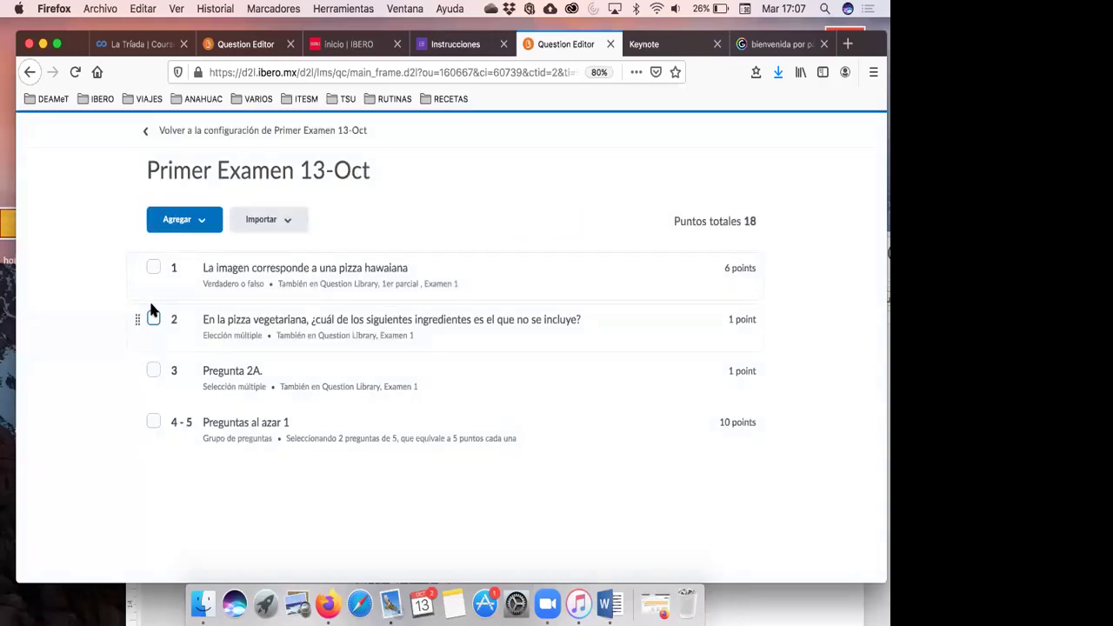
- Set the vegetarian pizza question's points to 3 and deselect it
left_click(153, 318)
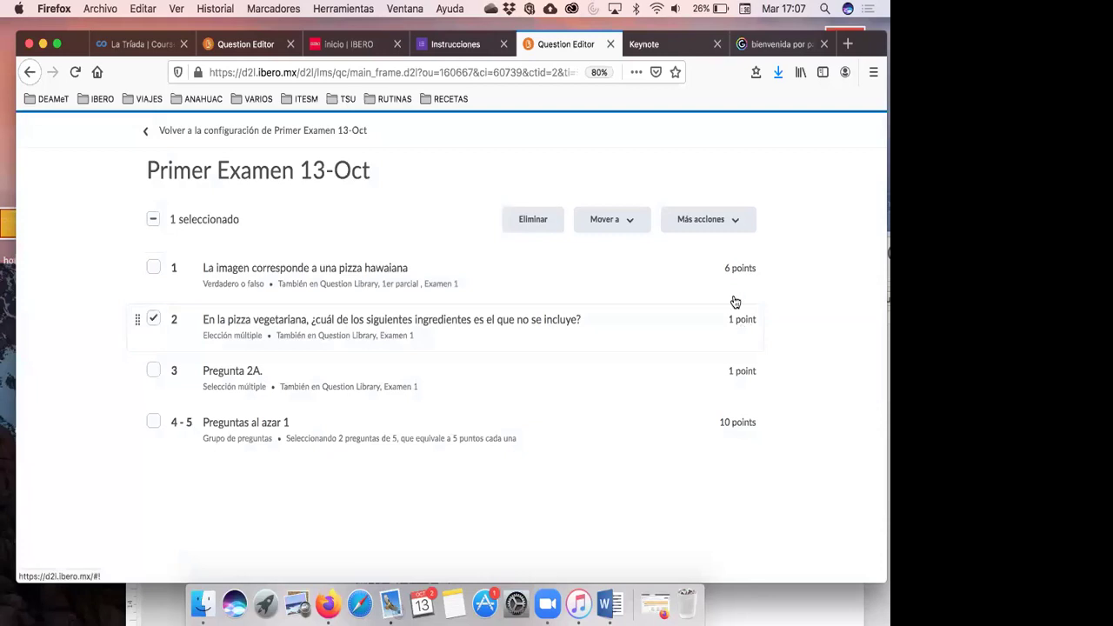
left_click(729, 222)
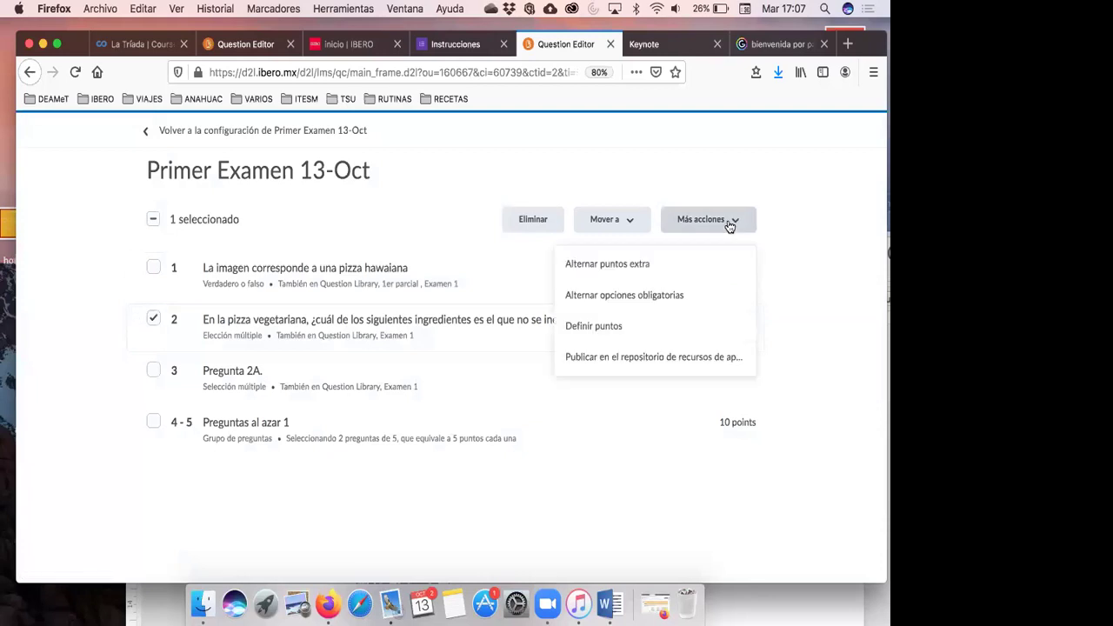
left_click(663, 320)
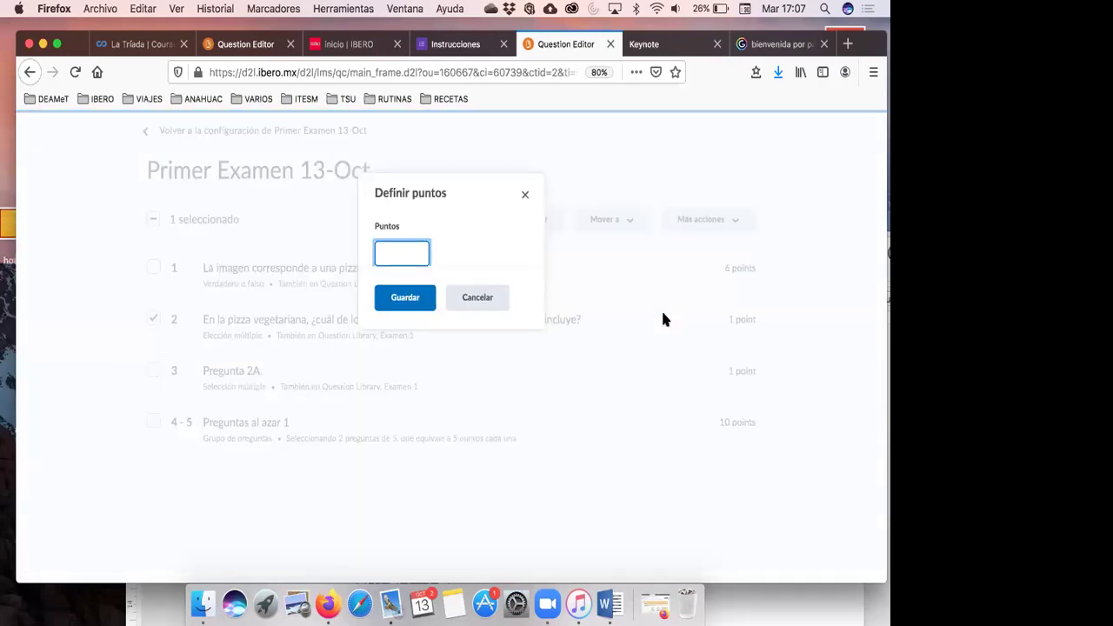
type("3")
left_click(393, 300)
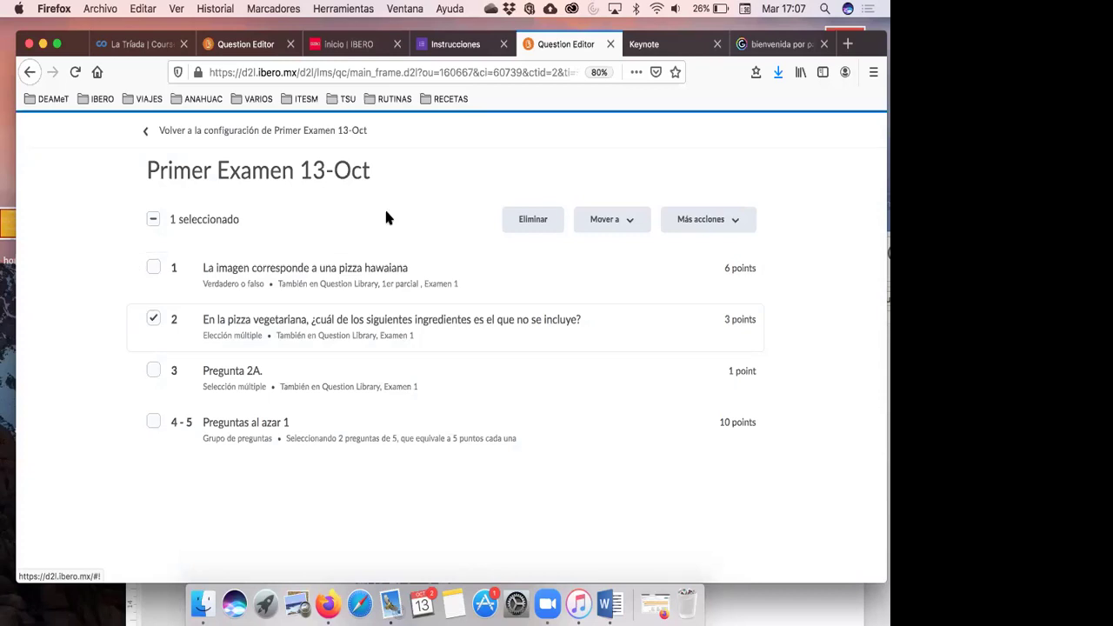
left_click(154, 320)
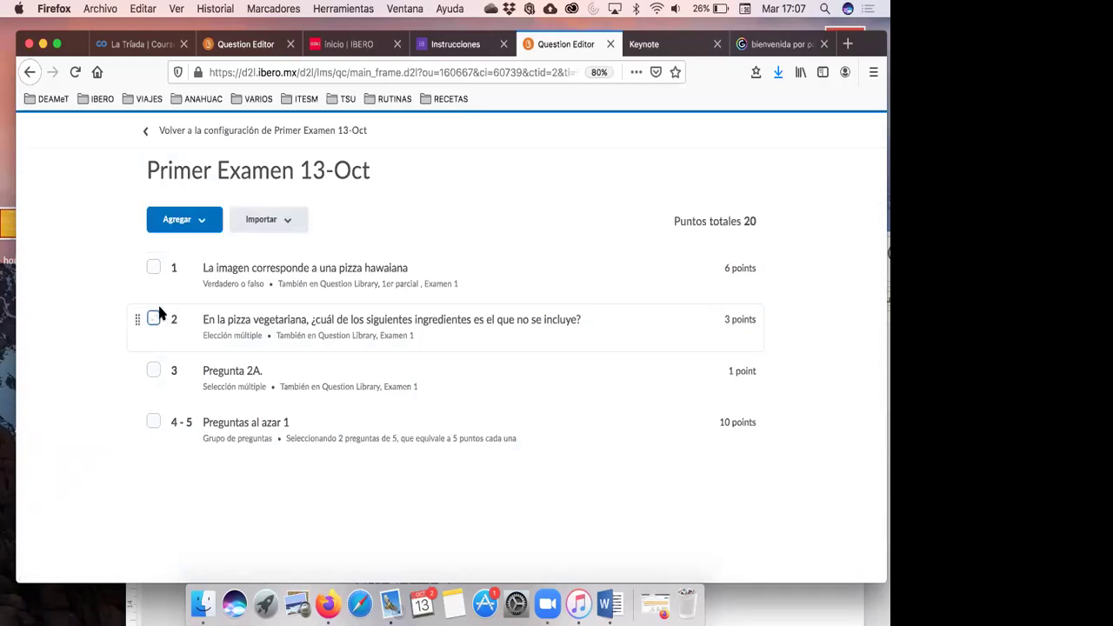
- Add a question group titled "Preguntas azar 2" that selects 4 questions worth 2 points each
left_click(192, 223)
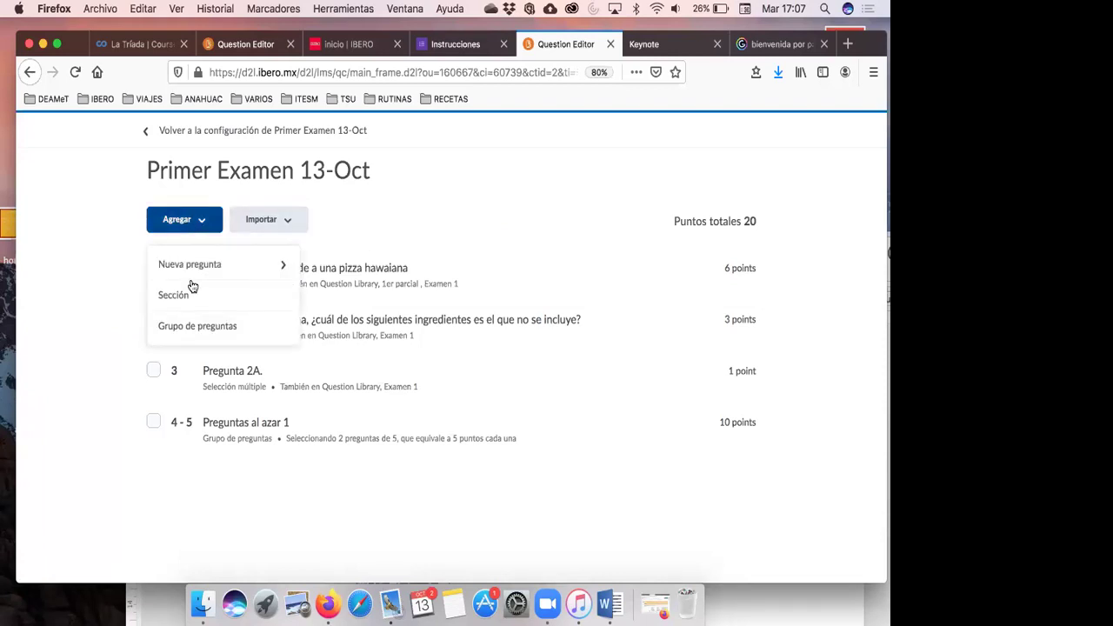
left_click(189, 327)
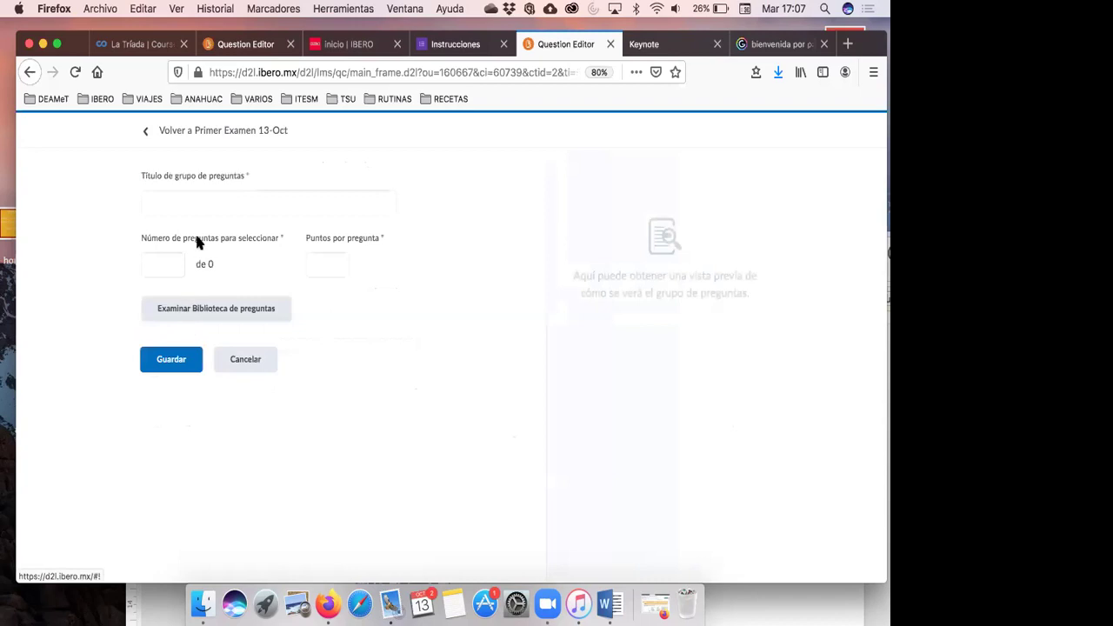
type("Preguntas")
key("BackSpace")
key("BackSpace")
key("BackSpace")
key("BackSpace")
key("BackSpace")
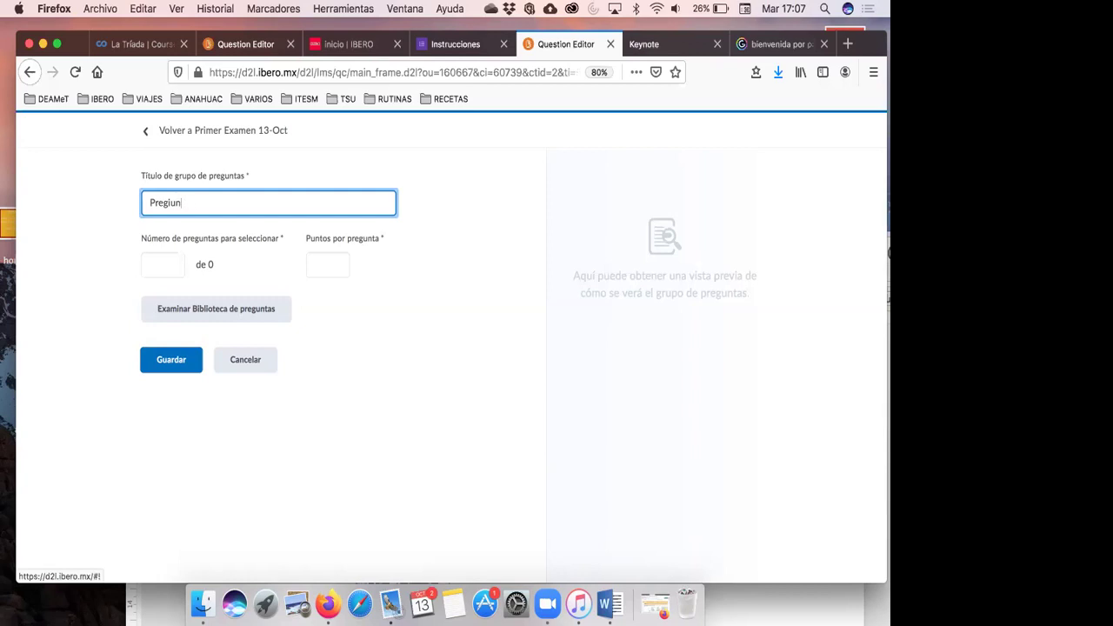
type("untas azar 2")
left_click(165, 264)
type("4")
left_click(317, 264)
type("2")
- Add the whole Preguntas diagnóstico section from the question library to the Preguntas azar 2 group
left_click(271, 310)
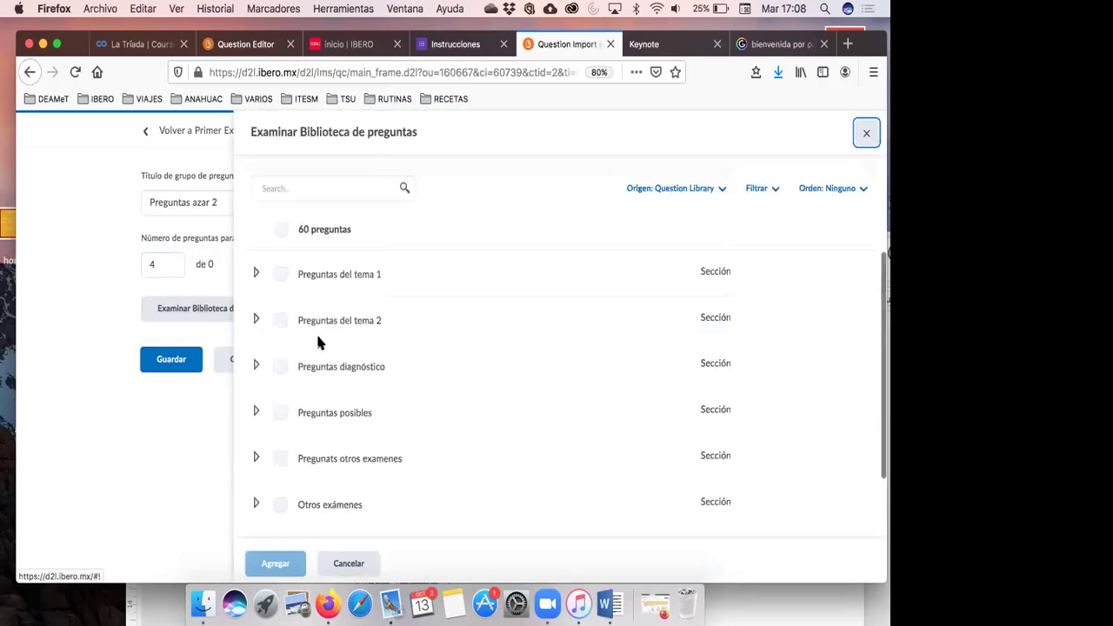
left_click(257, 321)
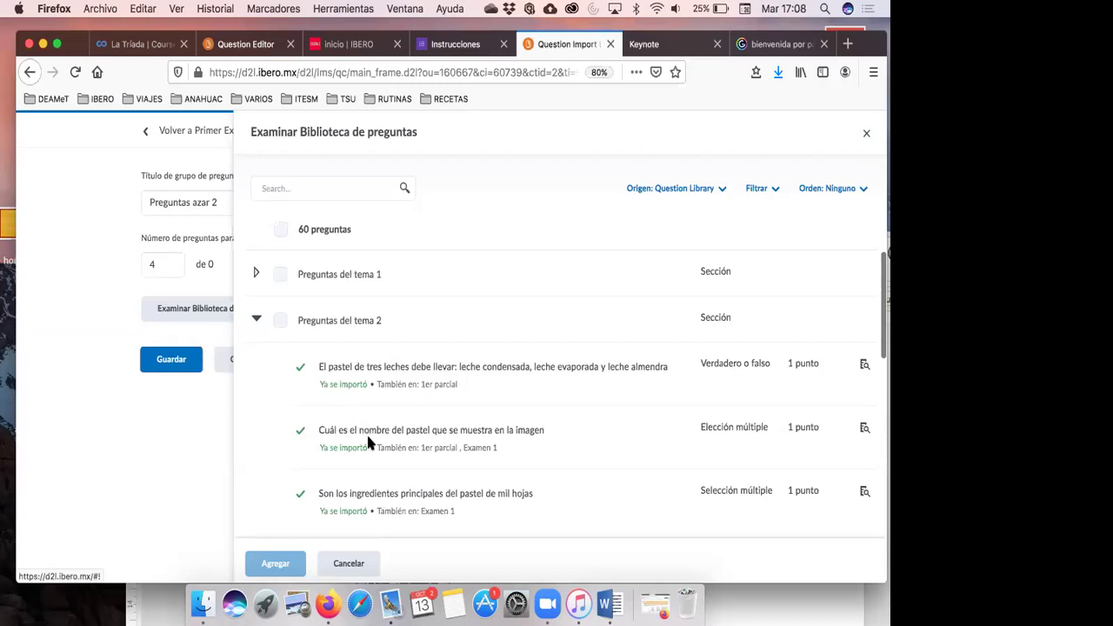
scroll(368, 441, "down", 5)
scroll(367, 441, "up", 5)
left_click(257, 274)
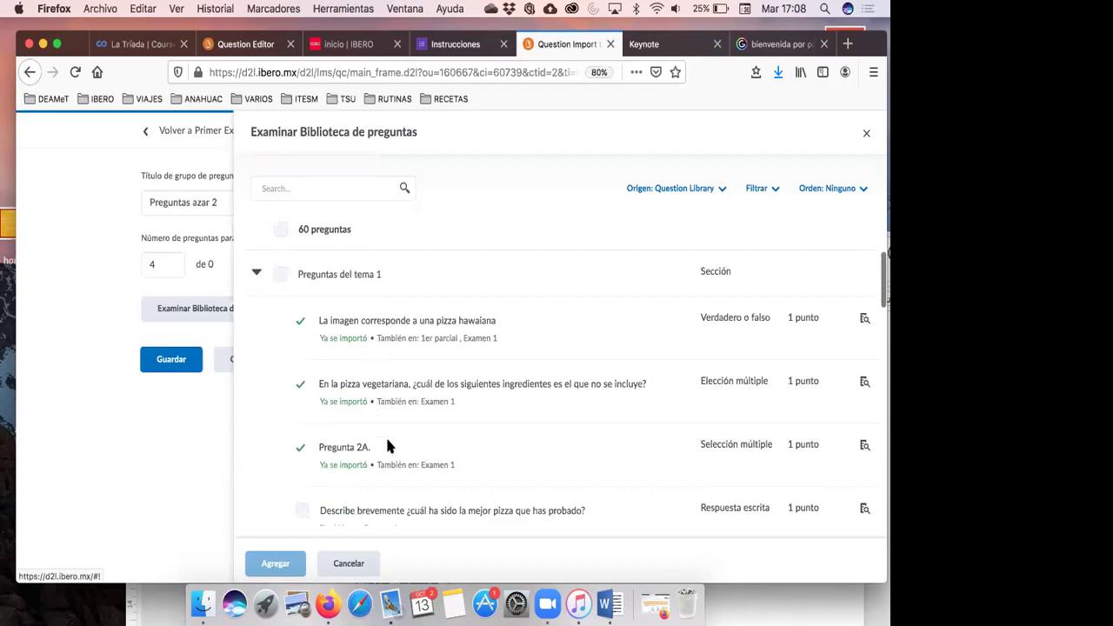
scroll(385, 435, "down", 8)
scroll(388, 446, "down", 10)
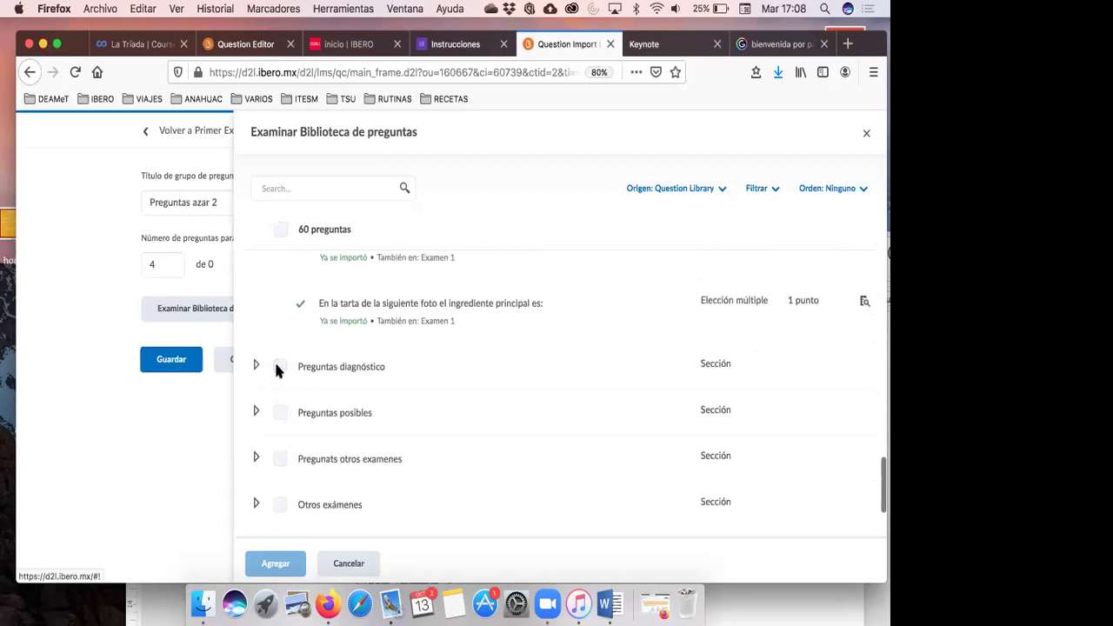
left_click(279, 366)
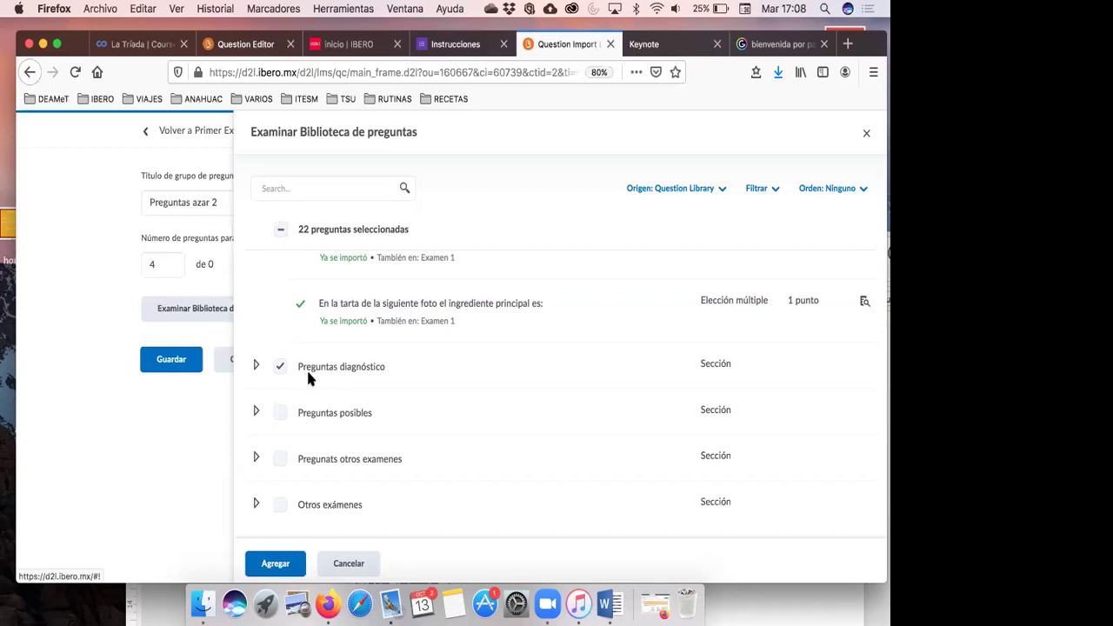
left_click(280, 562)
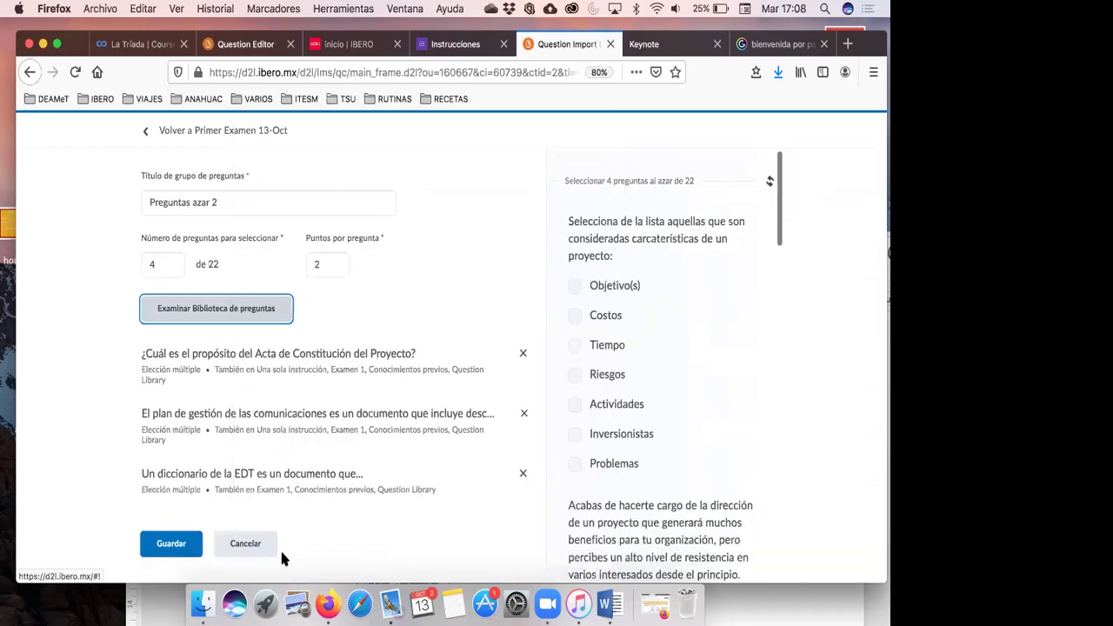
- Check the imported questions and the selection count, and save the Preguntas azar 2 group
scroll(369, 467, "down", 3)
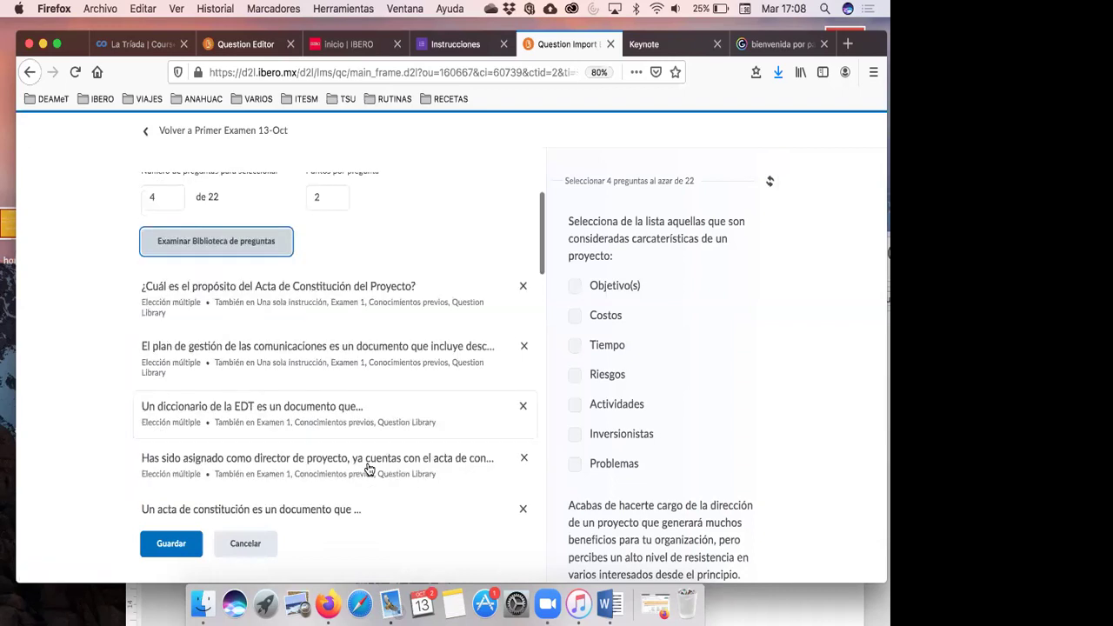
scroll(369, 469, "up", 3)
left_click(161, 268)
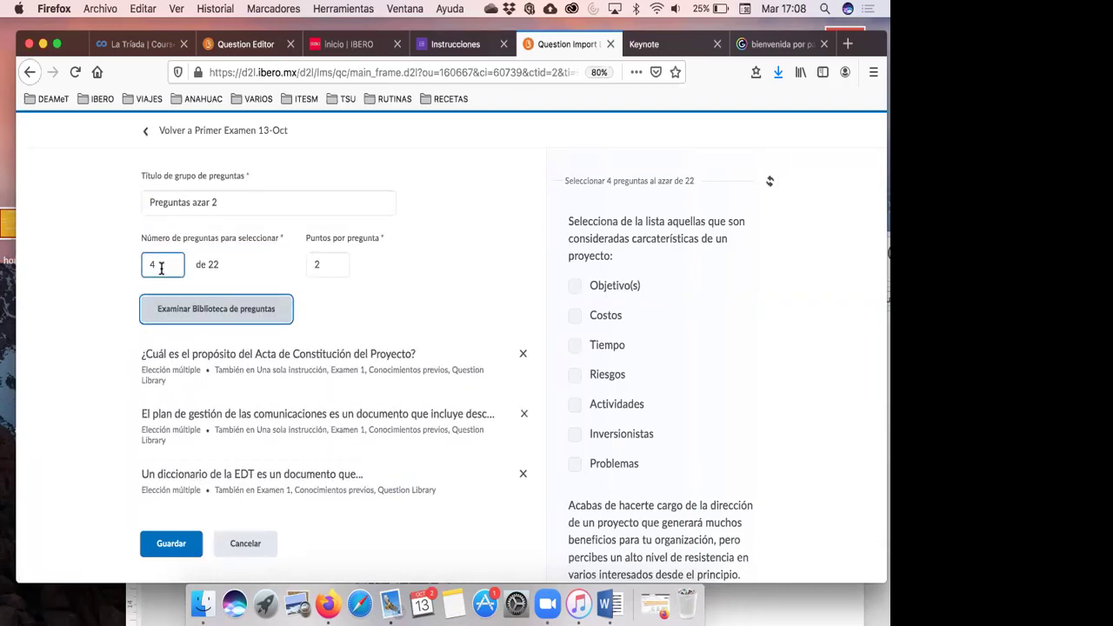
left_click(213, 264)
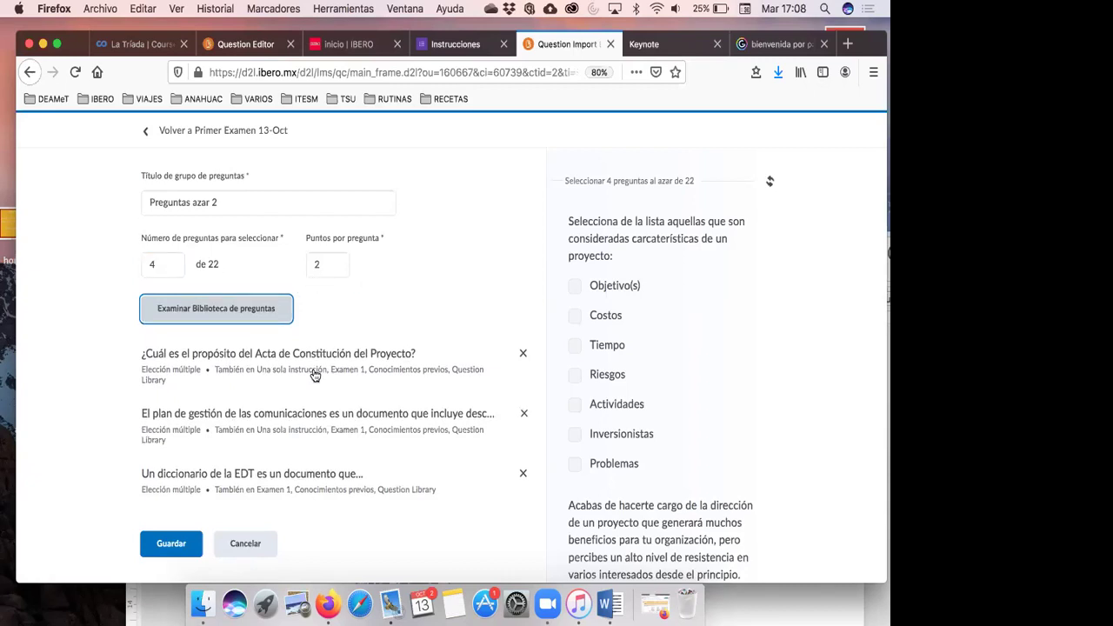
left_click(184, 544)
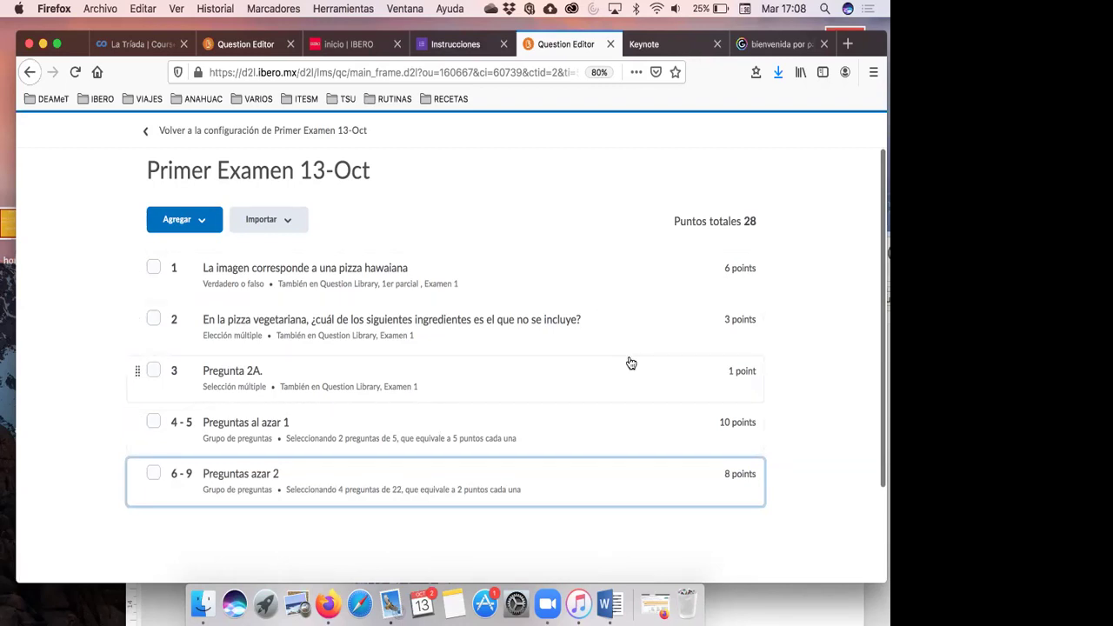
scroll(631, 362, "down", 3)
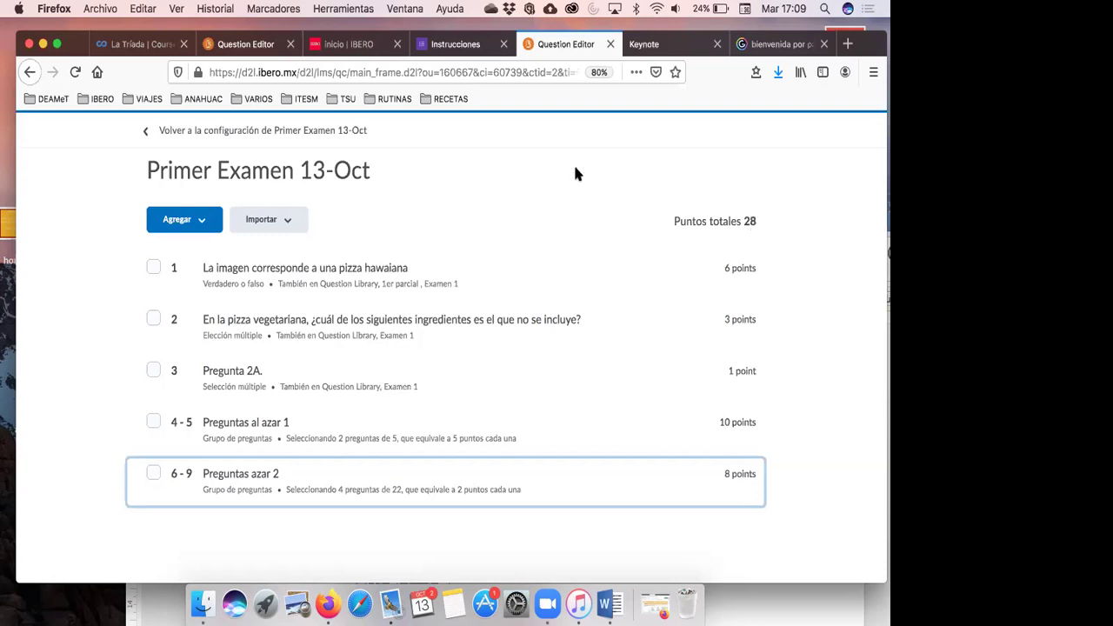
scroll(573, 174, "down", 3)
scroll(575, 173, "up", 3)
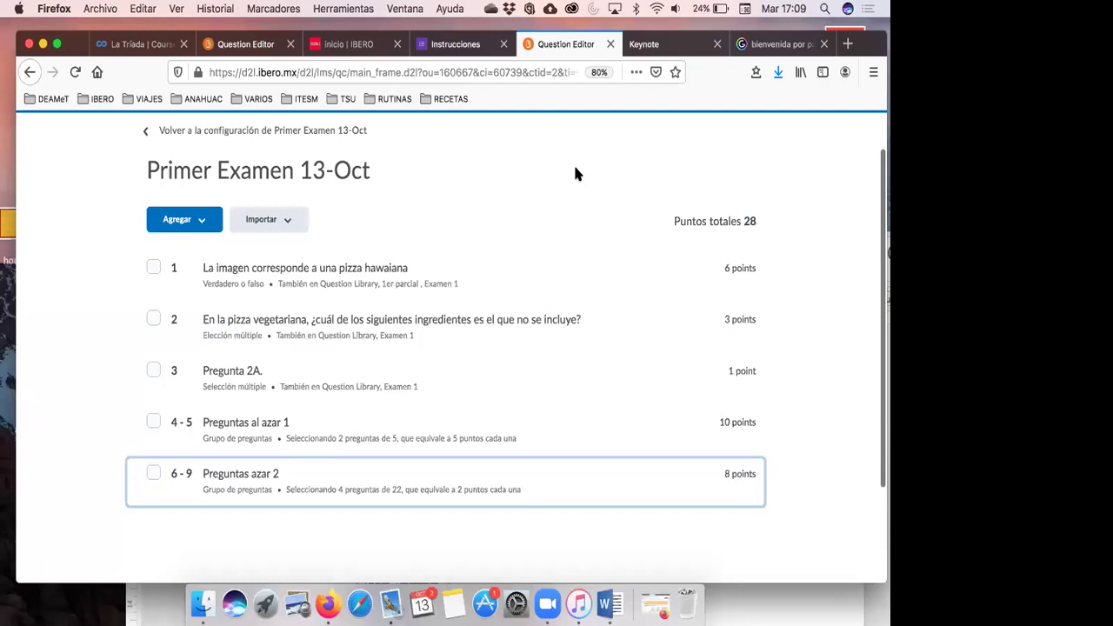
scroll(574, 174, "down", 1)
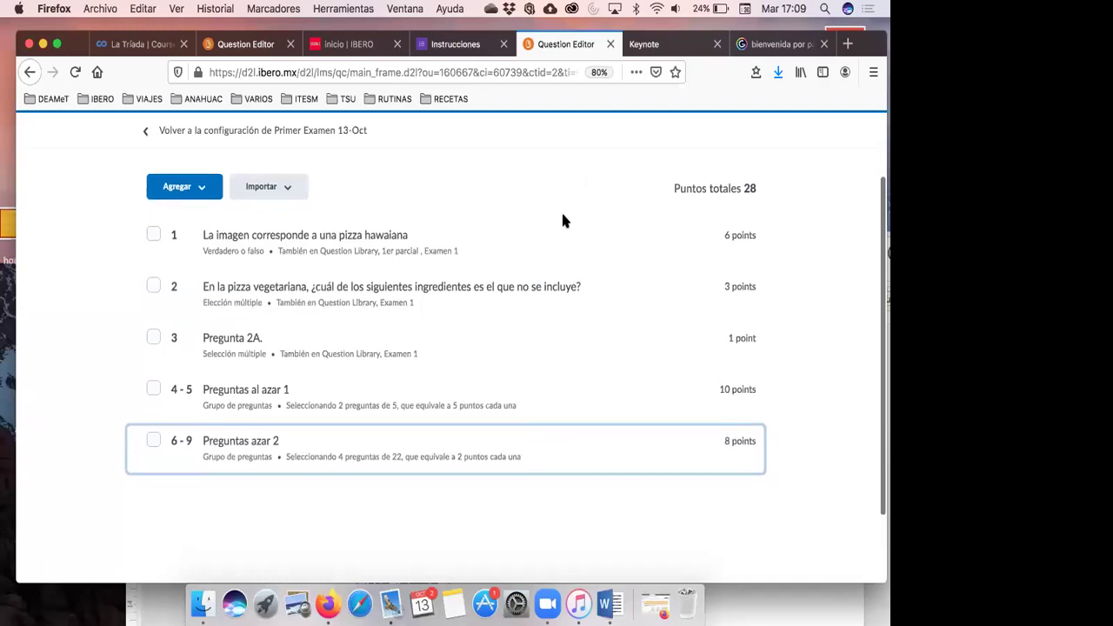
scroll(562, 221, "up", 1)
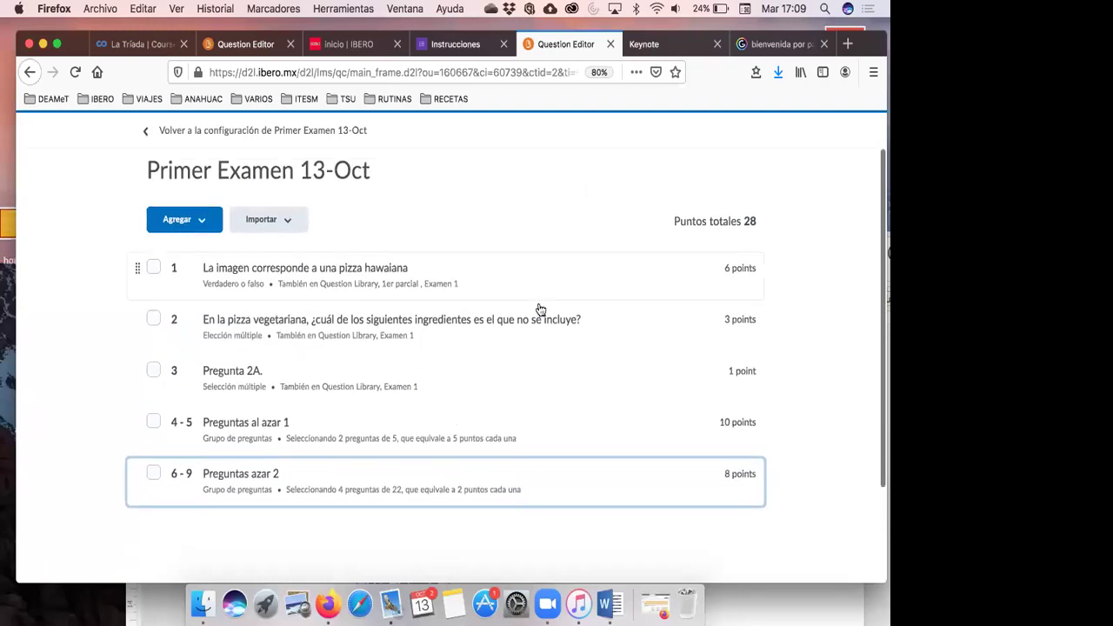
- Return to the configuration of Primer Examen 13-Oct and save the quiz without closing it
left_click(251, 138)
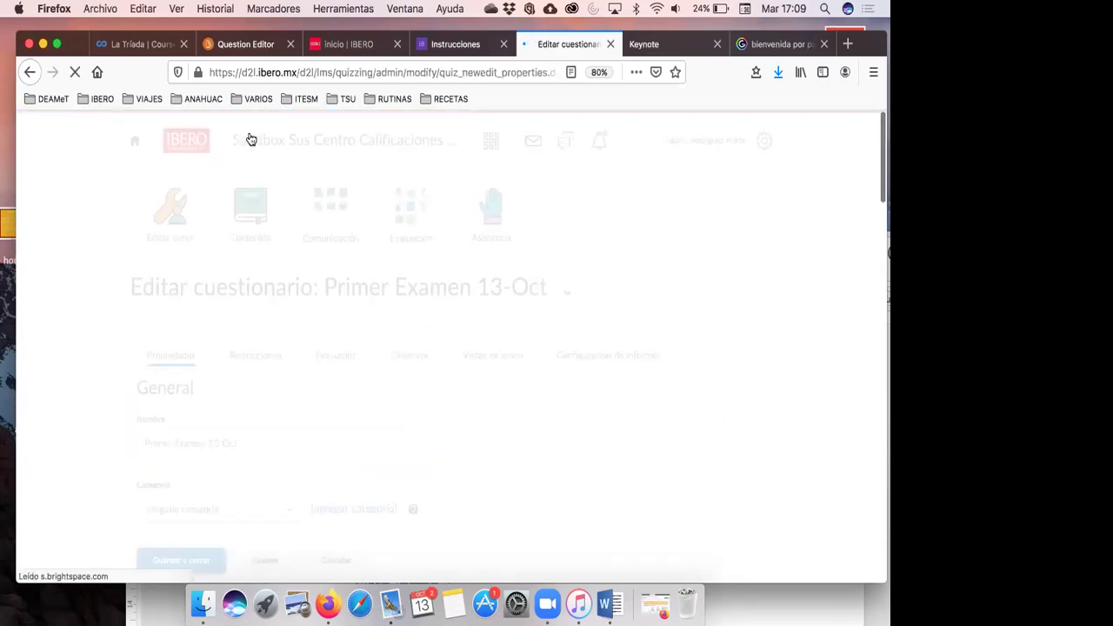
scroll(432, 382, "down", 2)
scroll(440, 398, "down", 1)
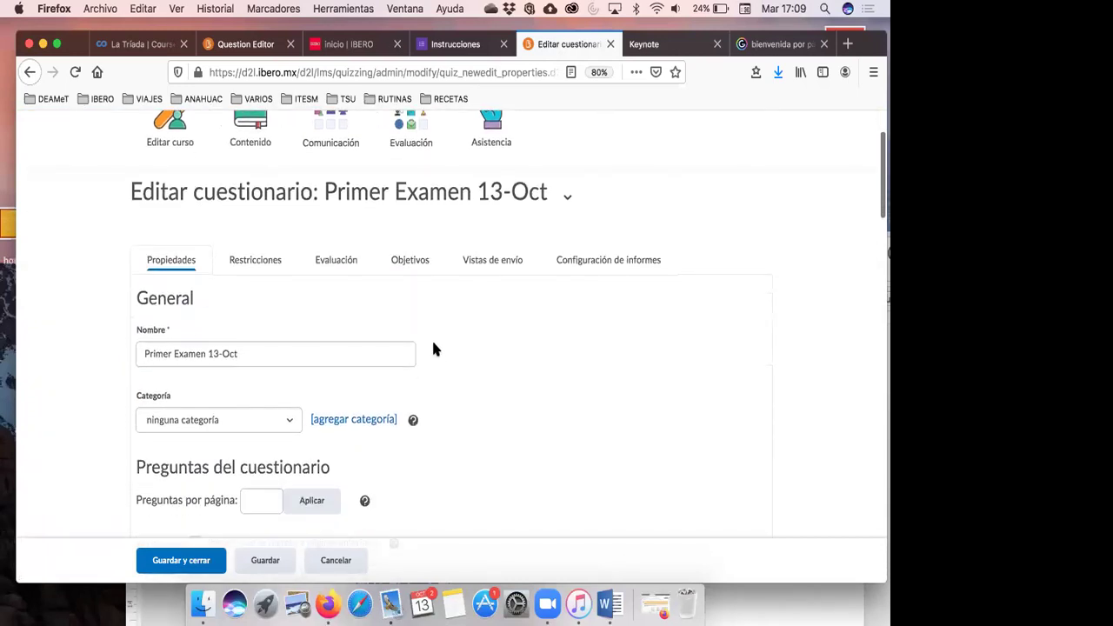
scroll(417, 358, "down", 2)
left_click(247, 315)
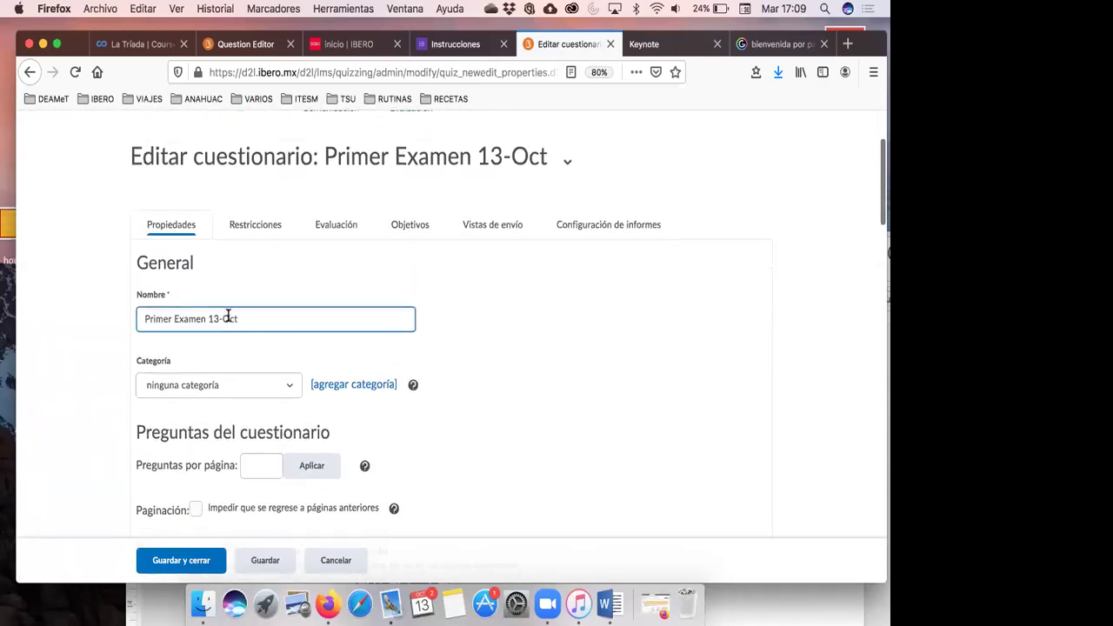
left_click(439, 152)
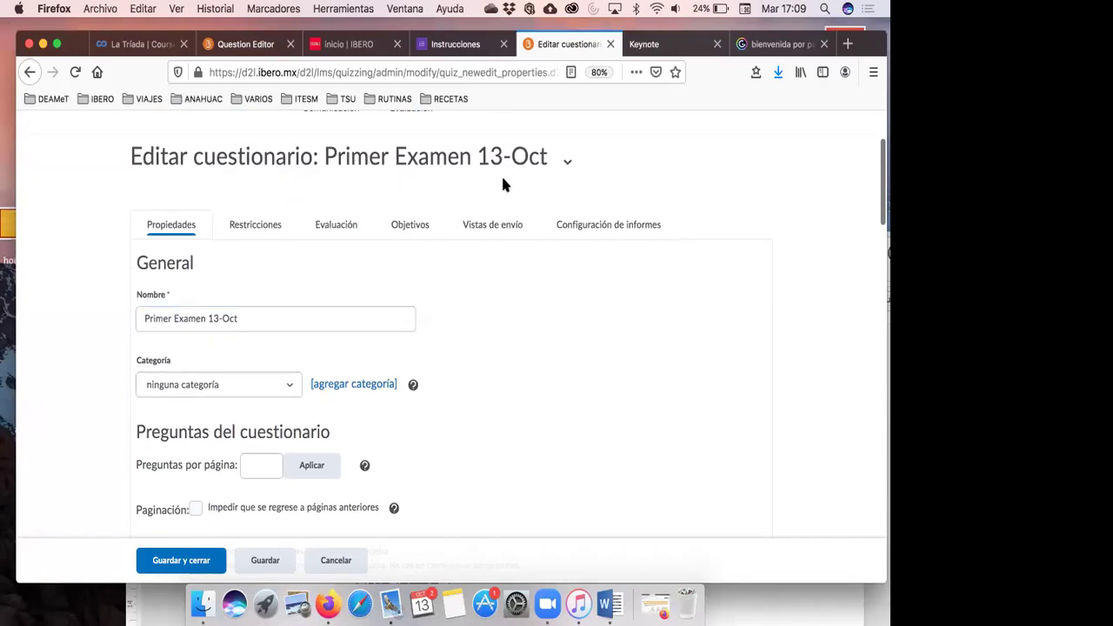
scroll(446, 256, "down", 2)
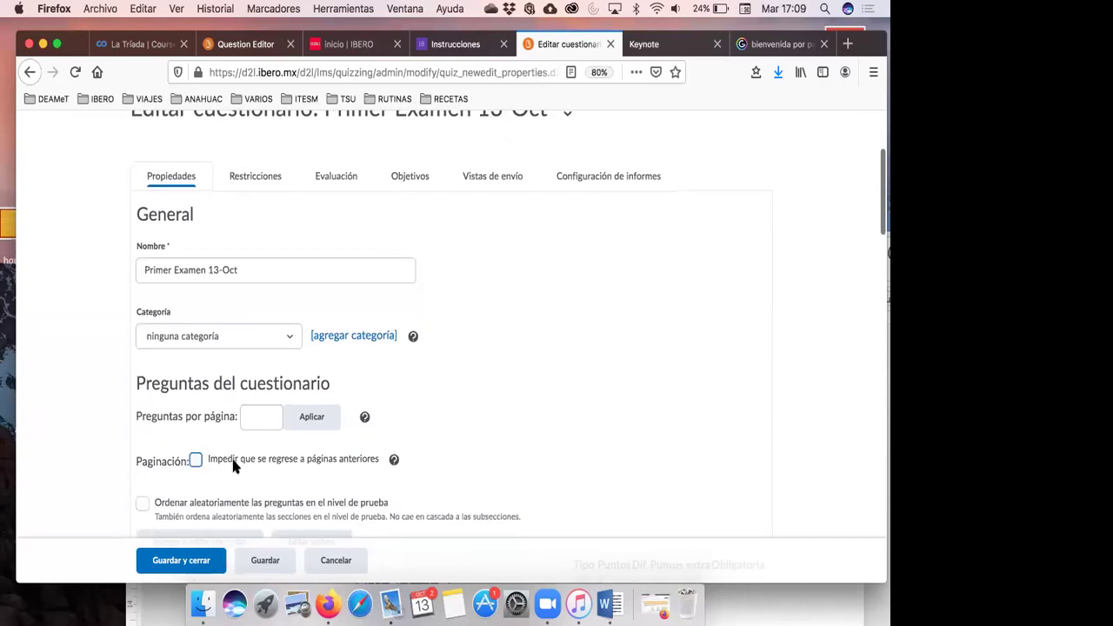
left_click(263, 560)
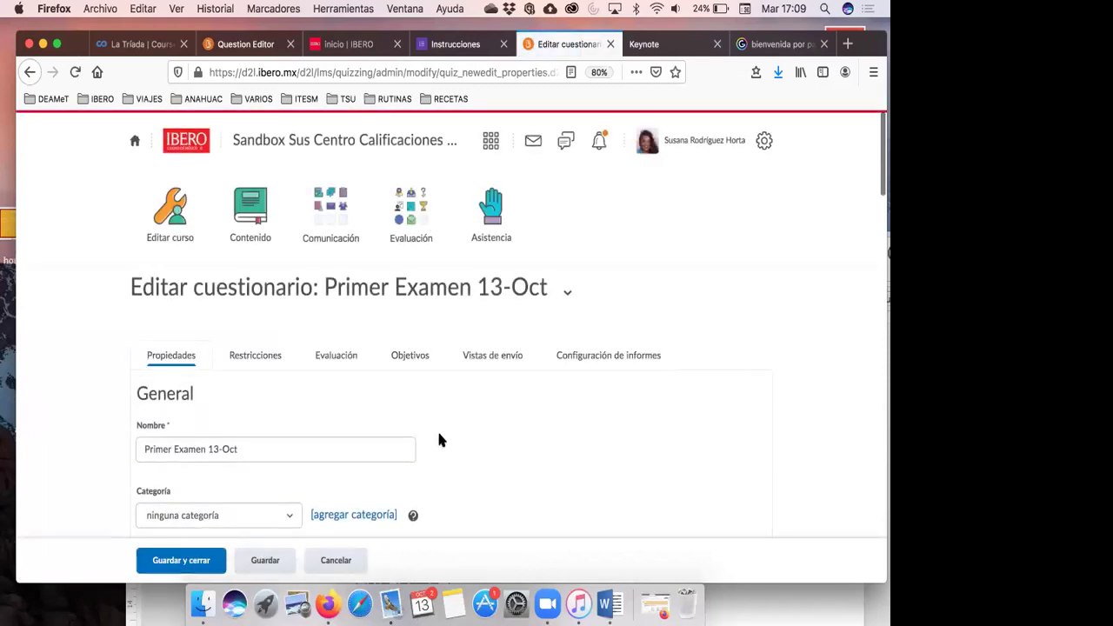
- Review the quiz properties, including the question list, the introduction and the page header and footer settings
scroll(439, 441, "down", 2)
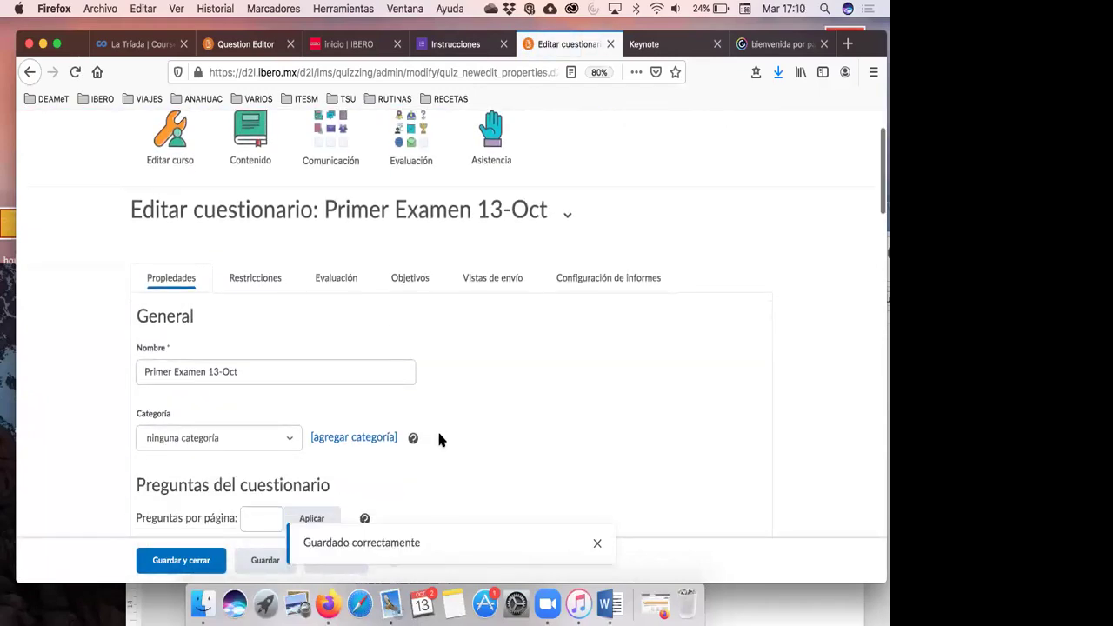
scroll(439, 440, "down", 1)
scroll(439, 441, "down", 1)
scroll(439, 441, "down", 1)
left_click(271, 385)
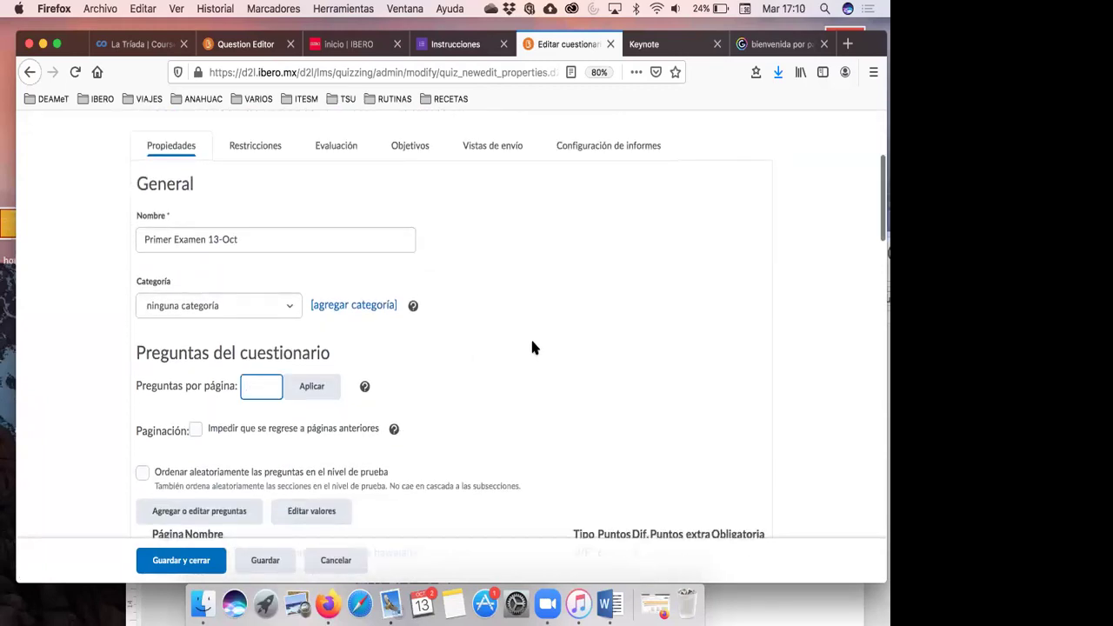
scroll(533, 348, "down", 1)
scroll(533, 348, "down", 2)
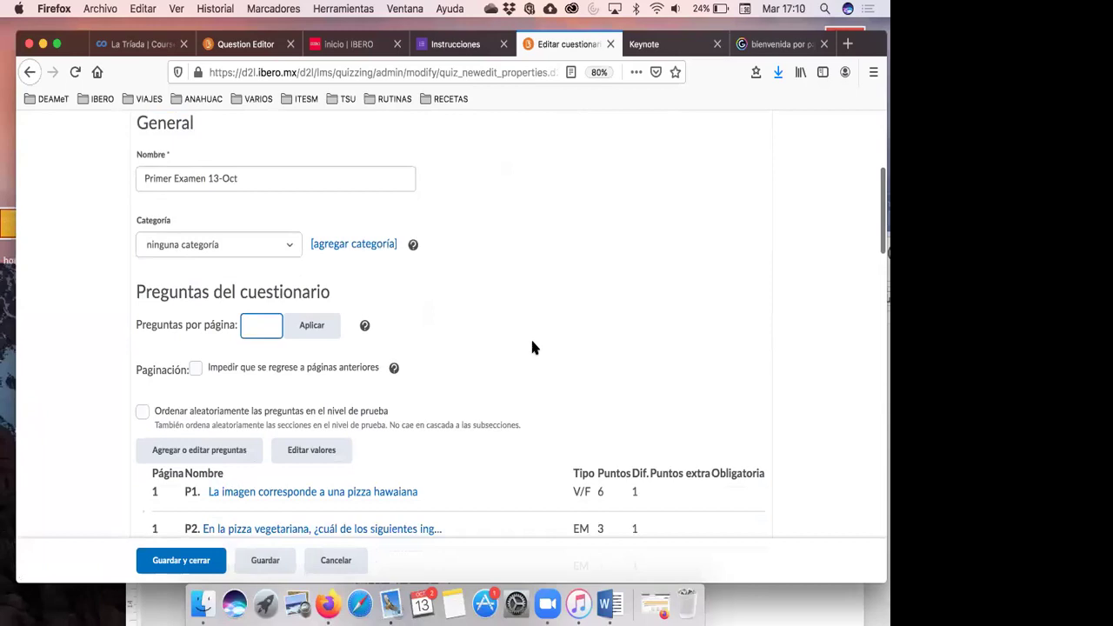
scroll(530, 347, "up", 1)
scroll(530, 348, "up", 1)
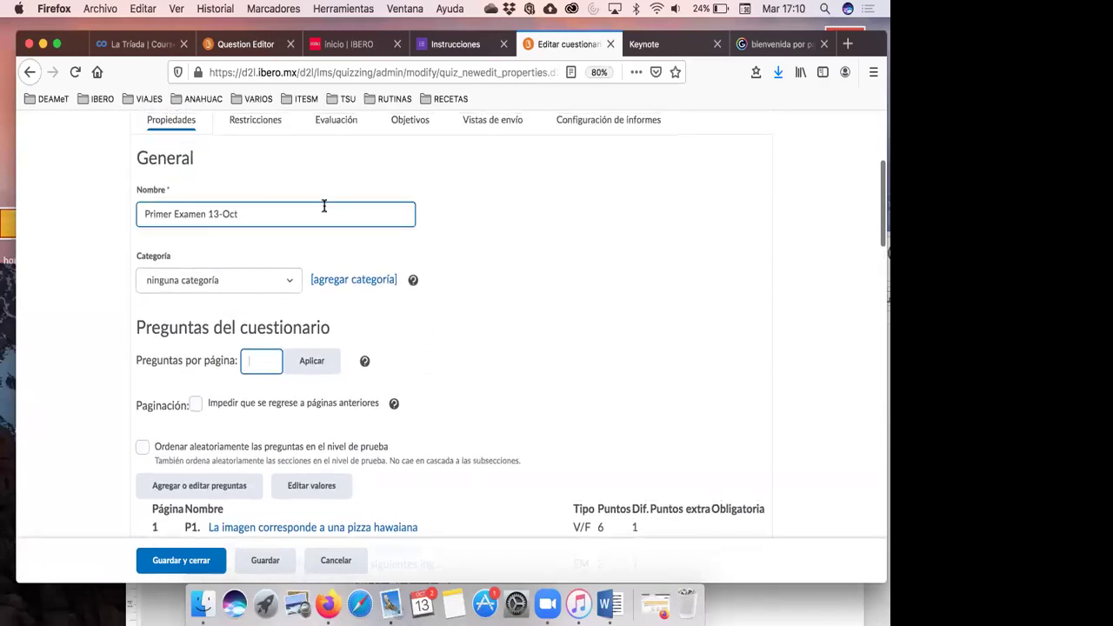
scroll(643, 302, "down", 3)
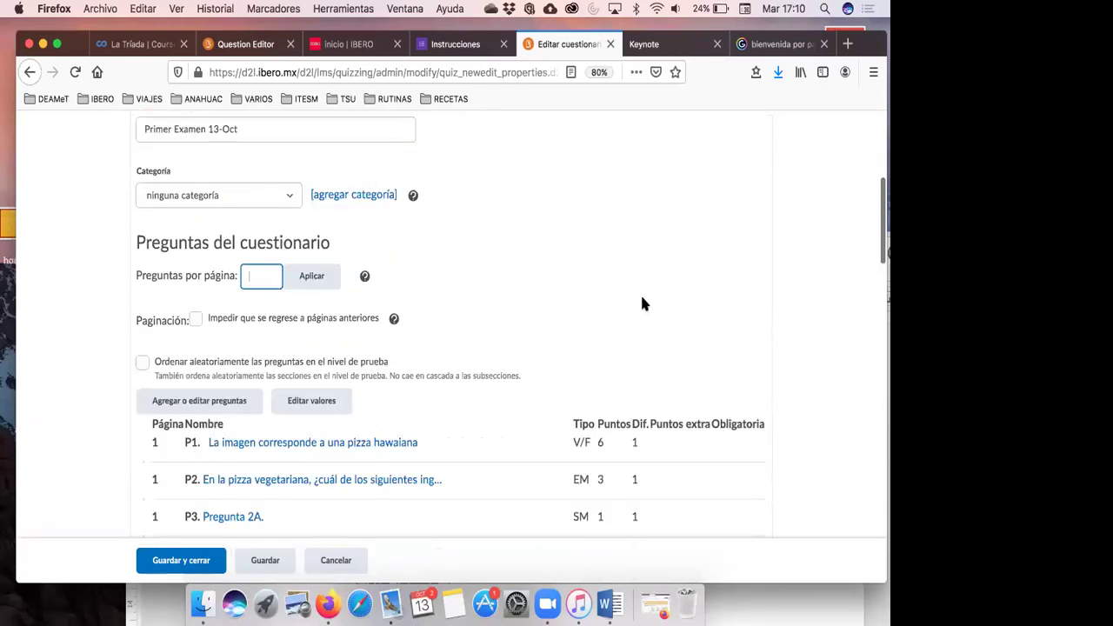
scroll(643, 303, "down", 4)
scroll(643, 302, "down", 15)
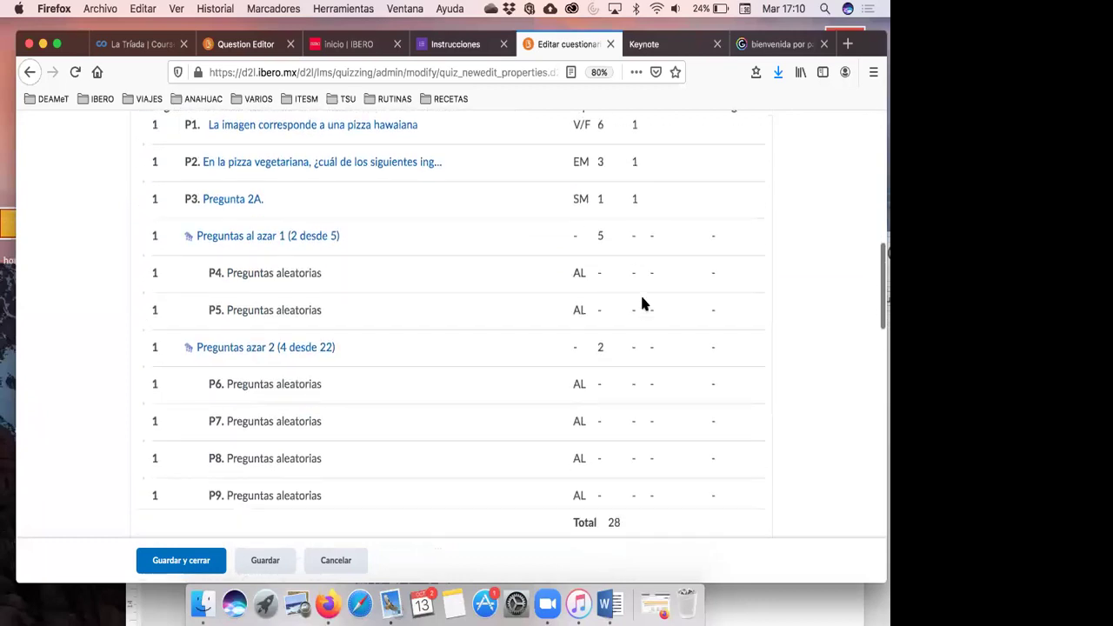
scroll(642, 303, "down", 20)
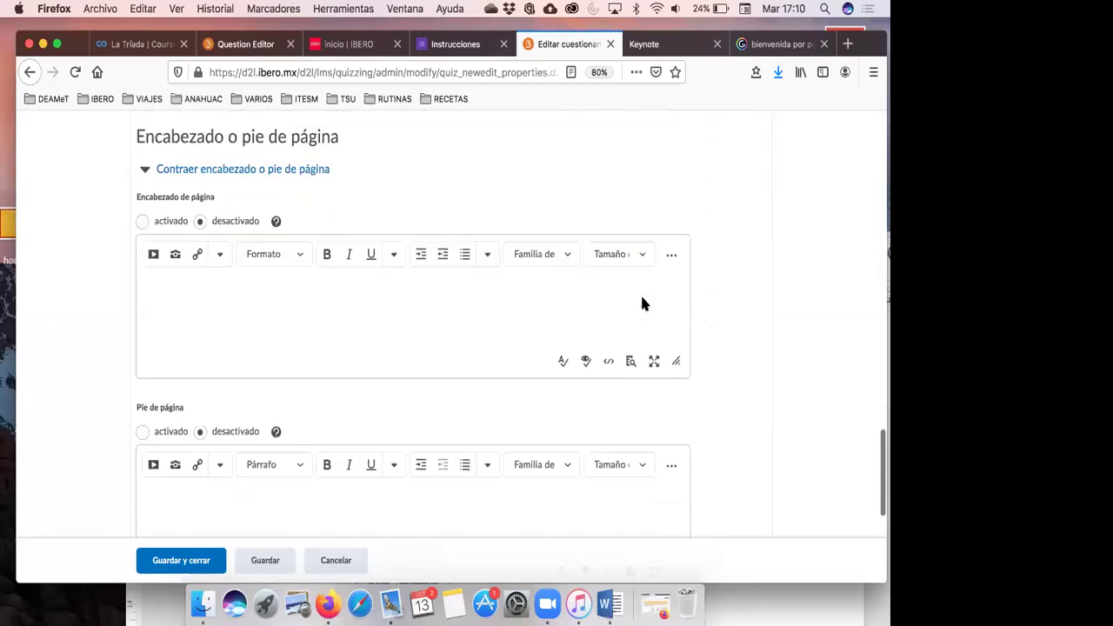
scroll(641, 303, "up", 20)
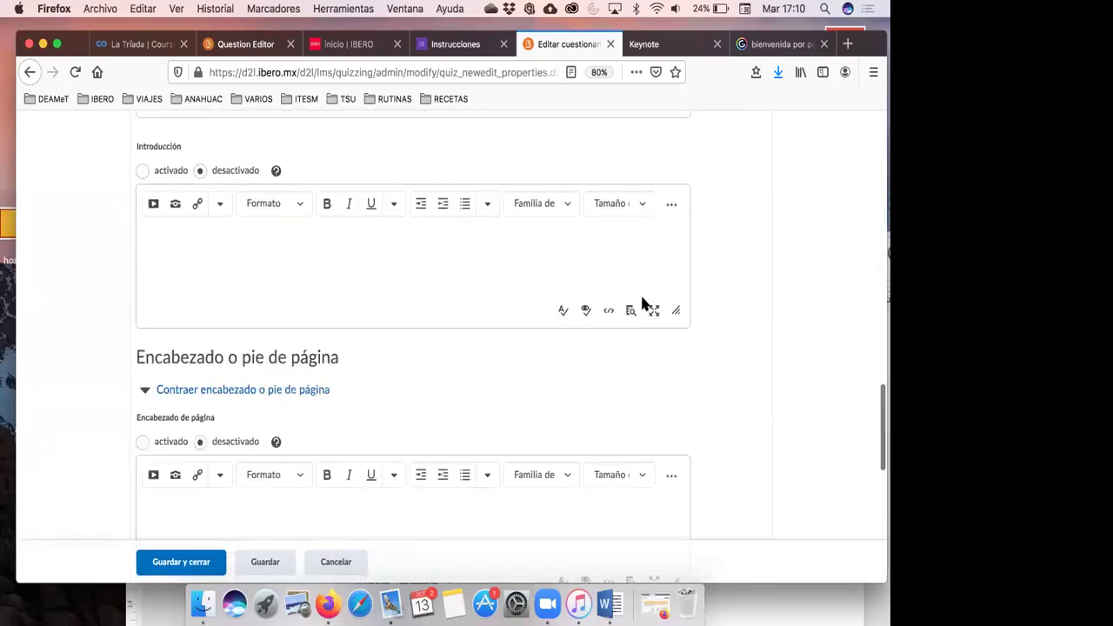
scroll(368, 429, "down", 4)
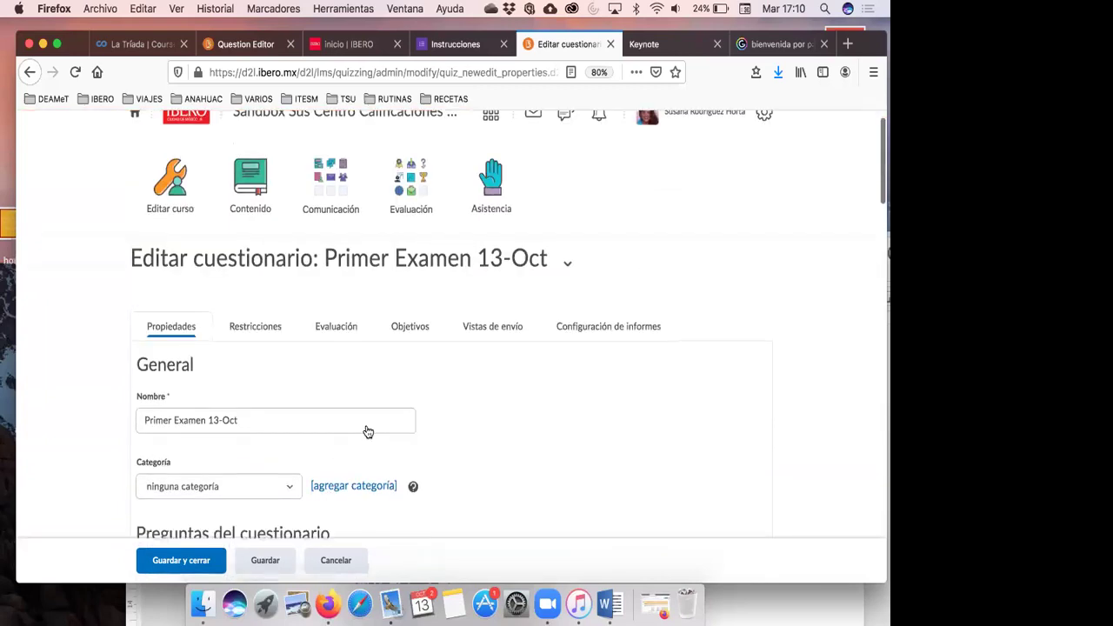
- Set the questions per page to 1 and apply it to the quiz's question list
left_click(259, 432)
type("1")
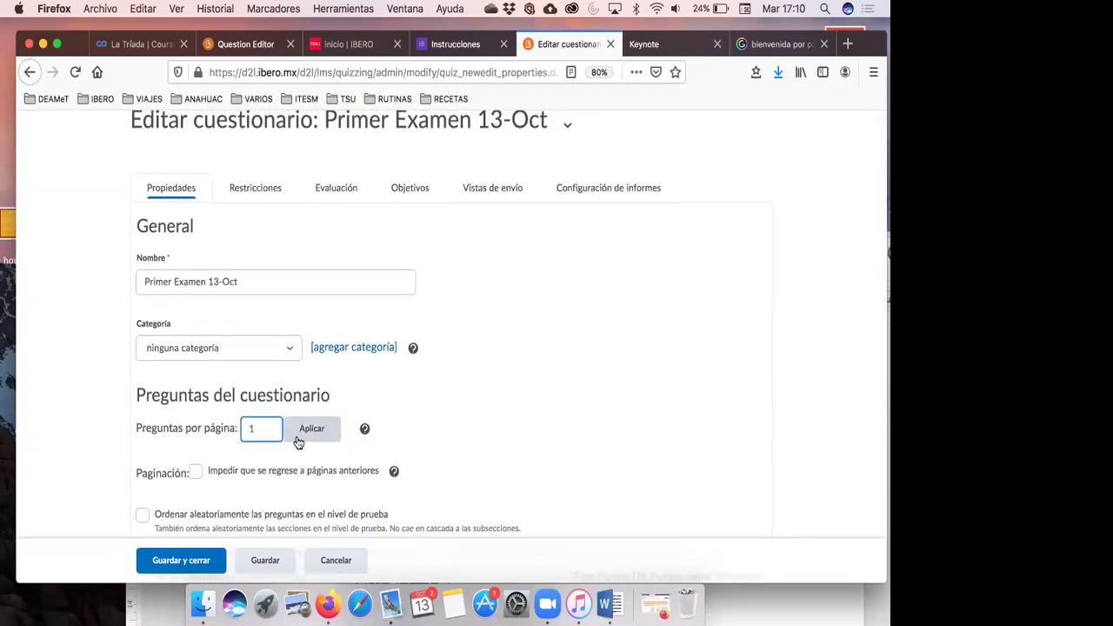
scroll(450, 380, "down", 5)
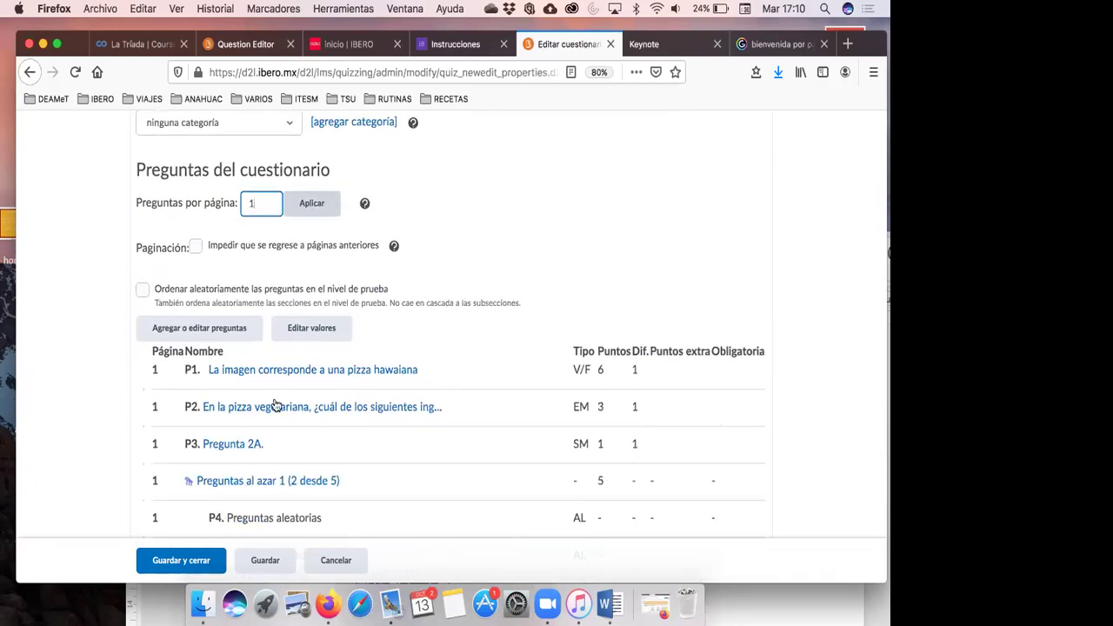
left_click(309, 204)
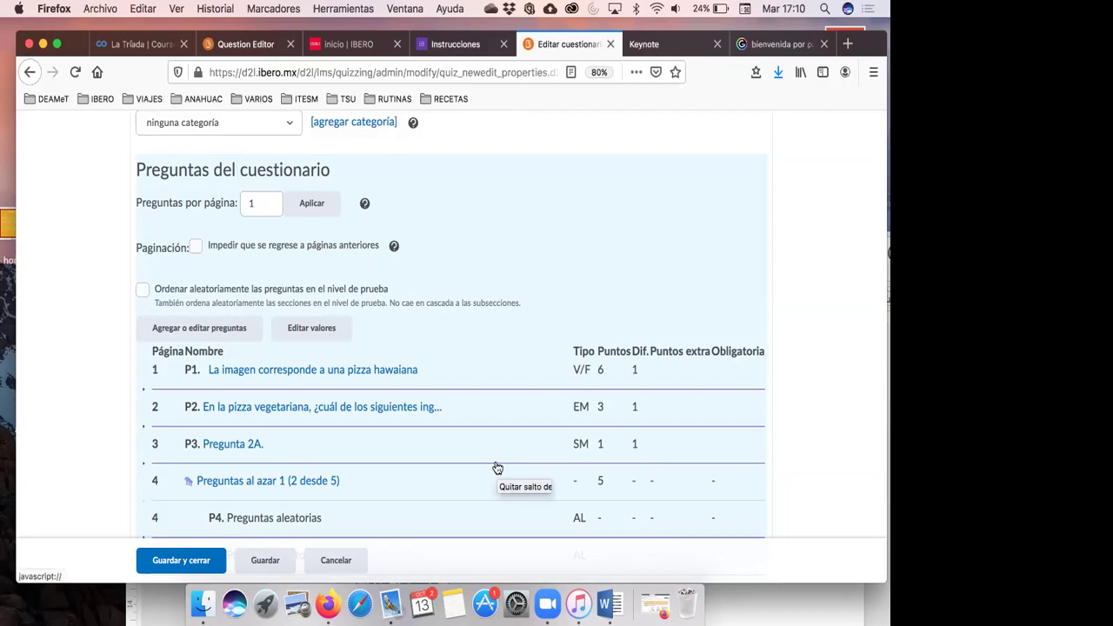
- Set the questions per page to 2 and apply it to the quiz's question list
scroll(493, 455, "down", 3)
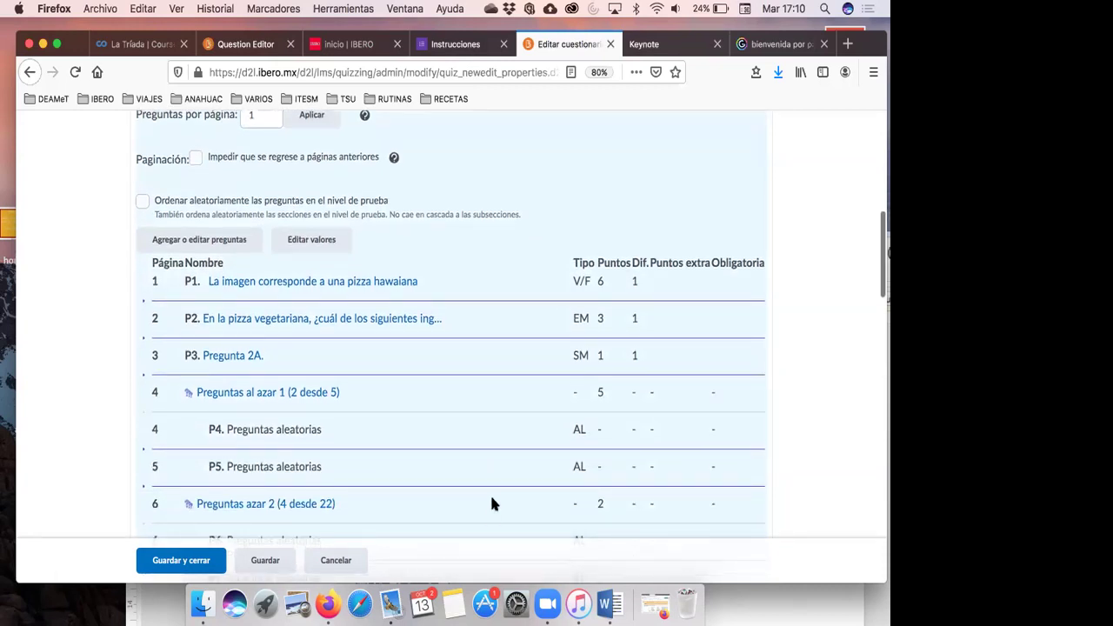
scroll(491, 502, "down", 5)
scroll(491, 503, "up", 12)
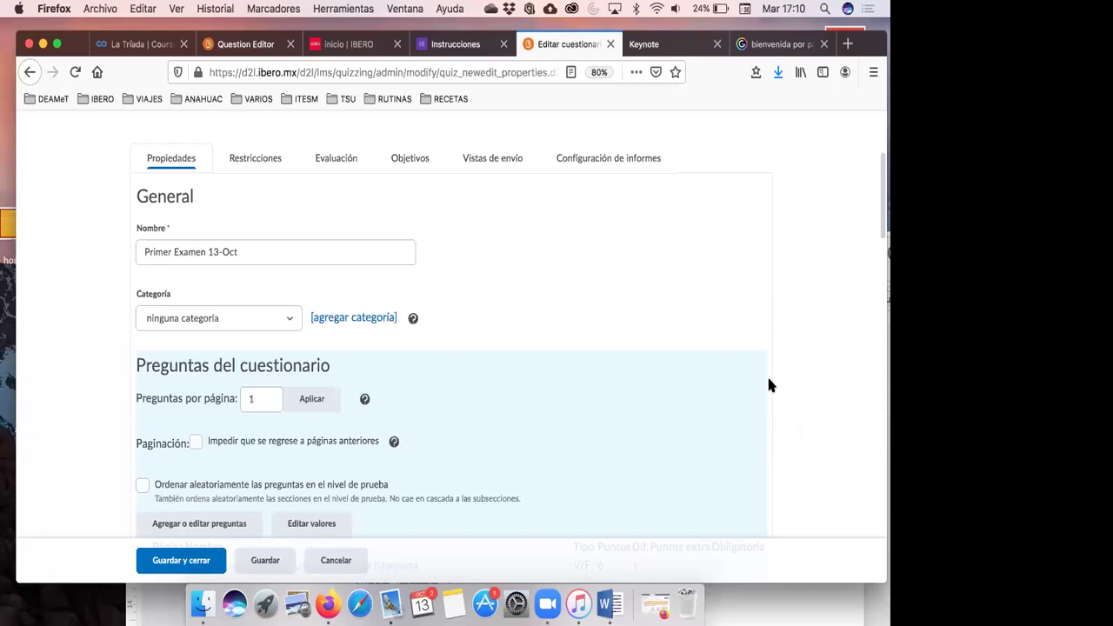
scroll(632, 299, "down", 3)
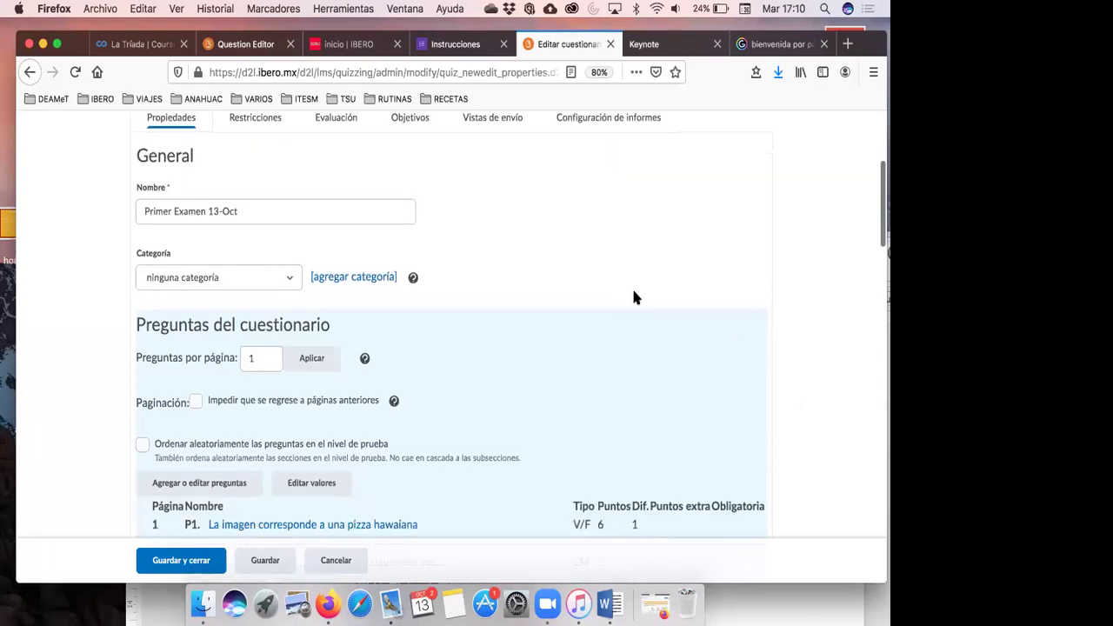
scroll(577, 344, "down", 2)
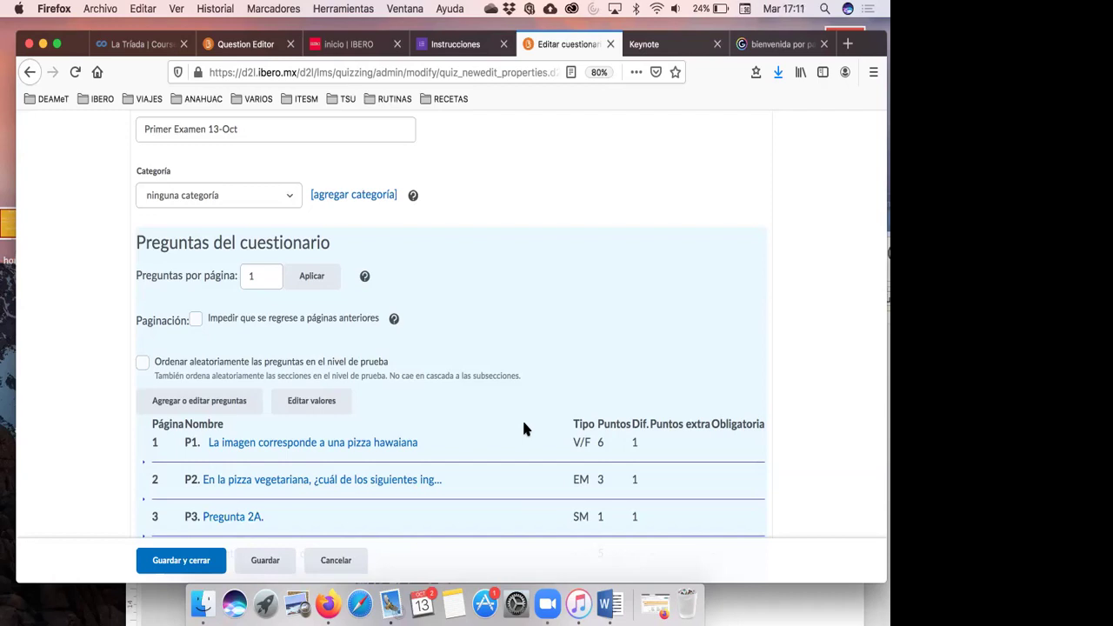
left_click(269, 278)
key("BackSpace")
type("2")
left_click(309, 280)
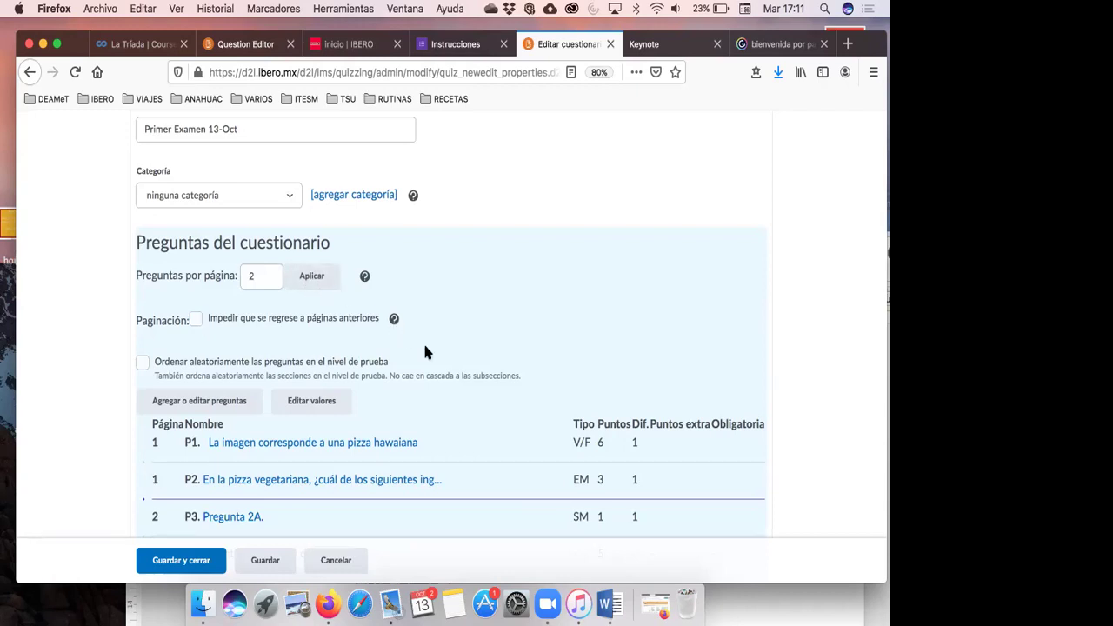
- Prevent students from returning to previous pages and randomize the question order at the quiz level
scroll(423, 348, "down", 1)
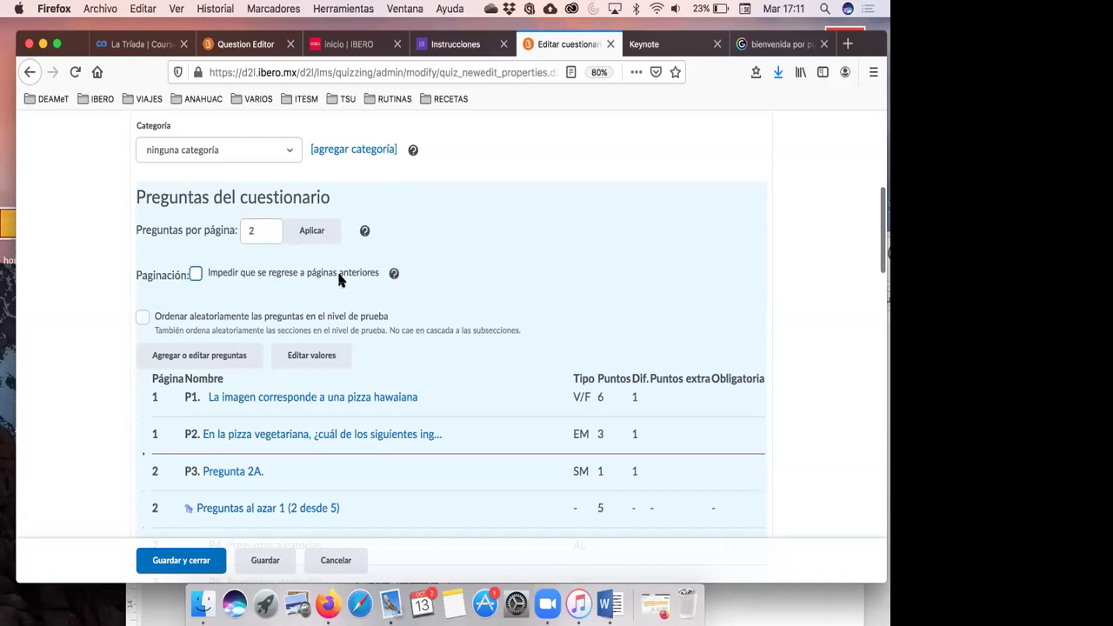
left_click(195, 275)
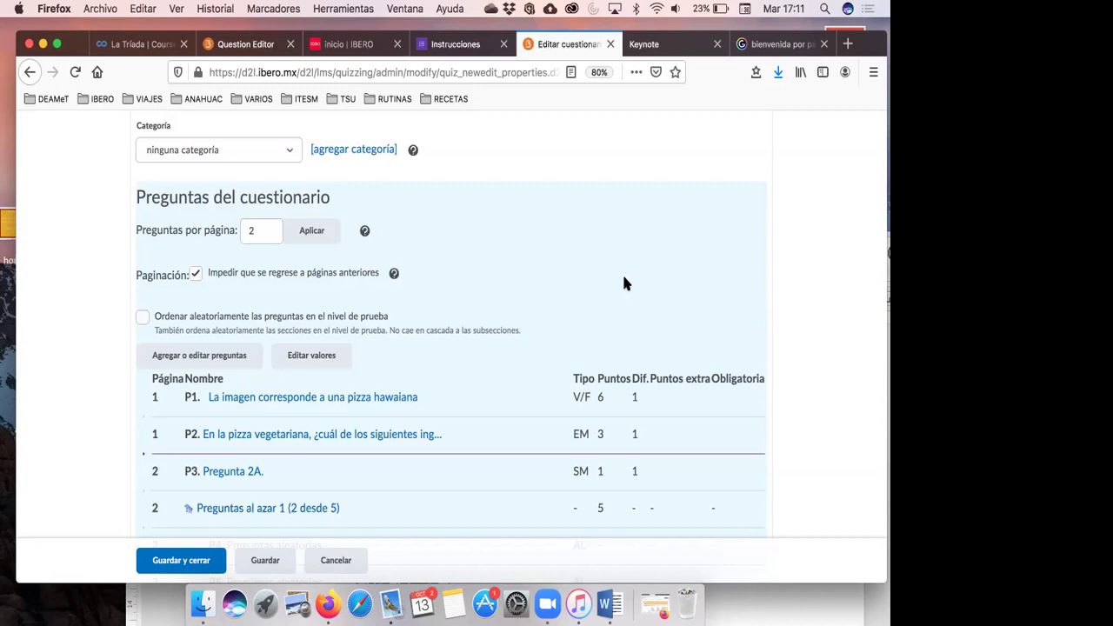
scroll(623, 281, "down", 2)
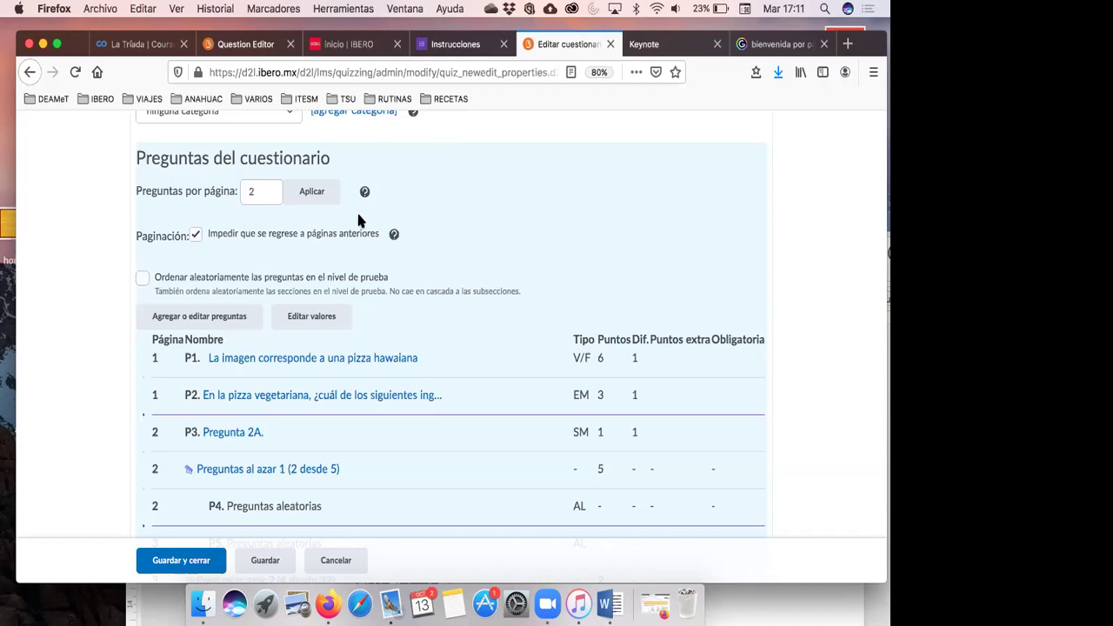
left_click(143, 278)
- Review the paginated question list, the description and introduction, the header and footer, and the optional advanced properties, including permitir referencias
scroll(366, 326, "down", 1)
scroll(366, 326, "down", 2)
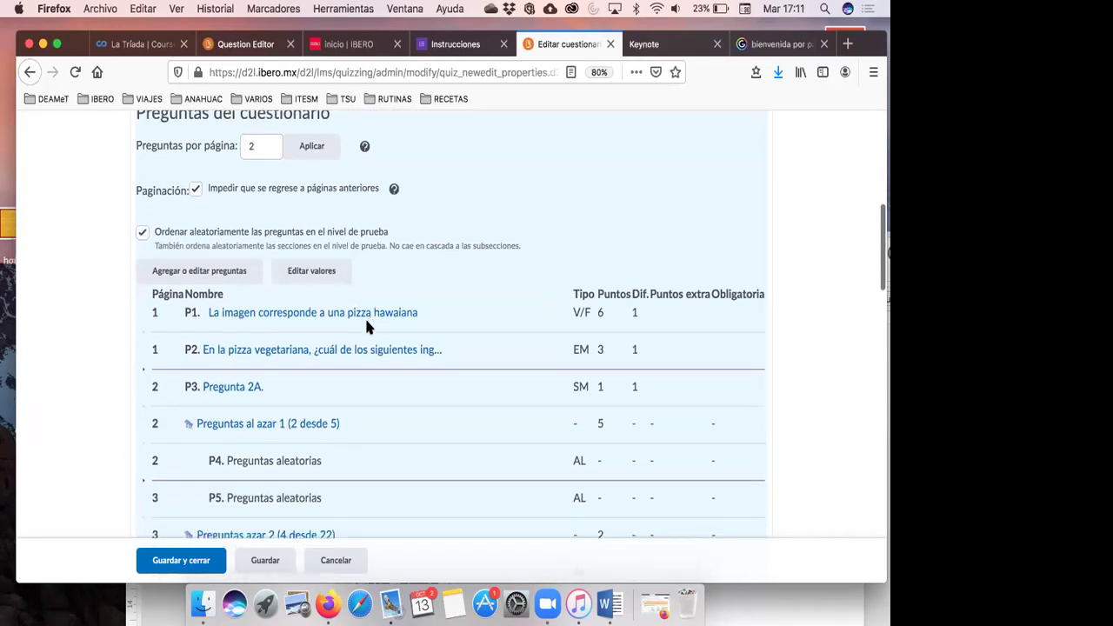
scroll(369, 328, "down", 2)
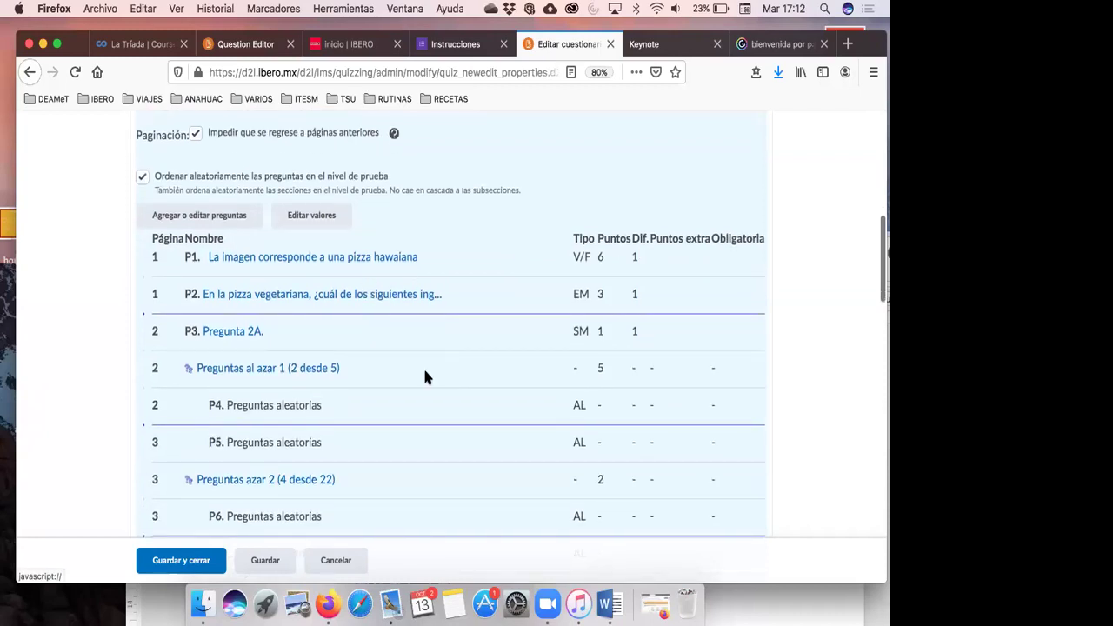
scroll(425, 377, "down", 5)
scroll(426, 379, "down", 6)
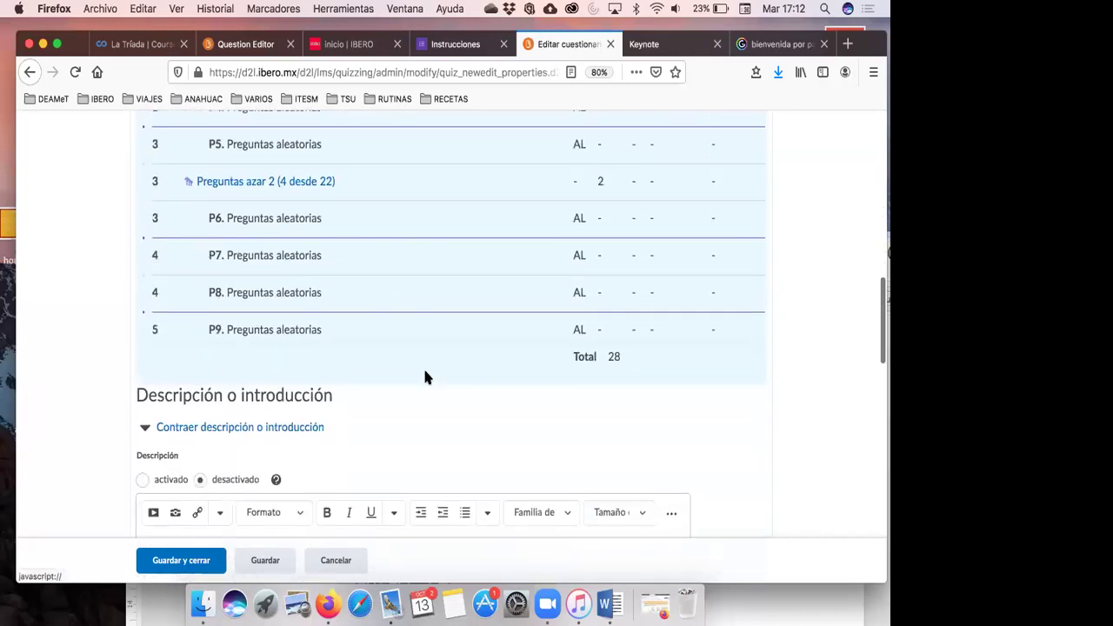
scroll(425, 377, "down", 3)
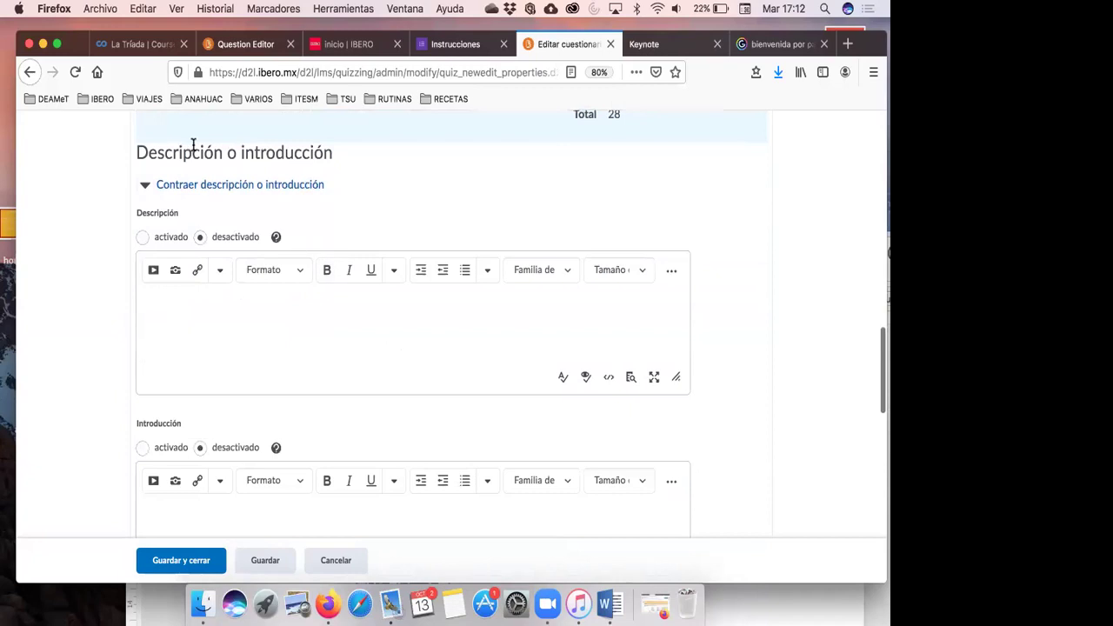
left_click(182, 304)
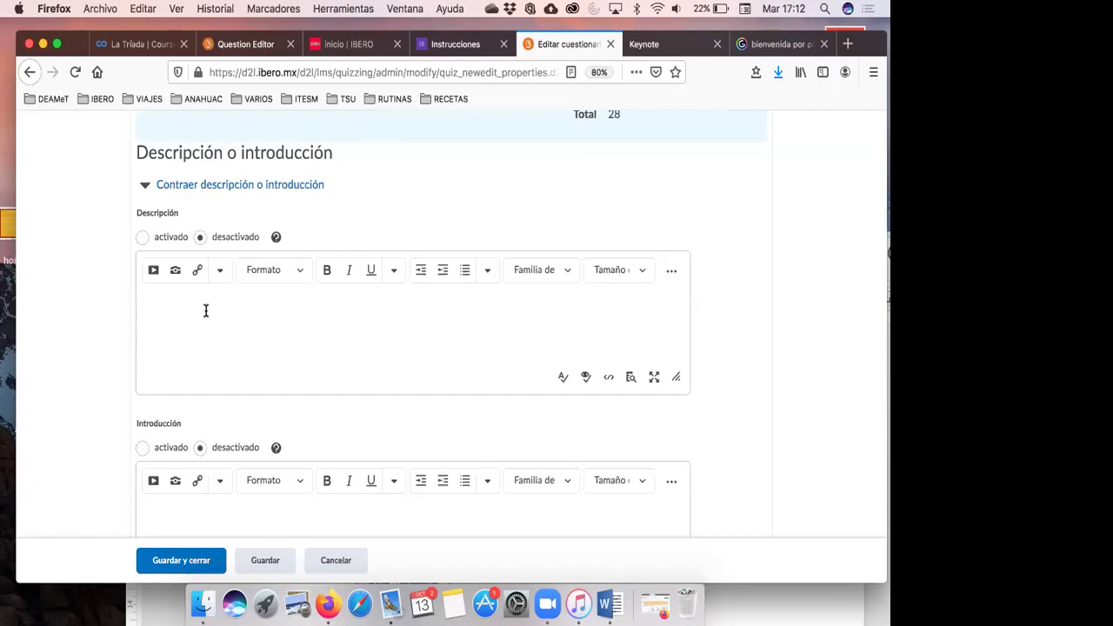
scroll(206, 311, "down", 3)
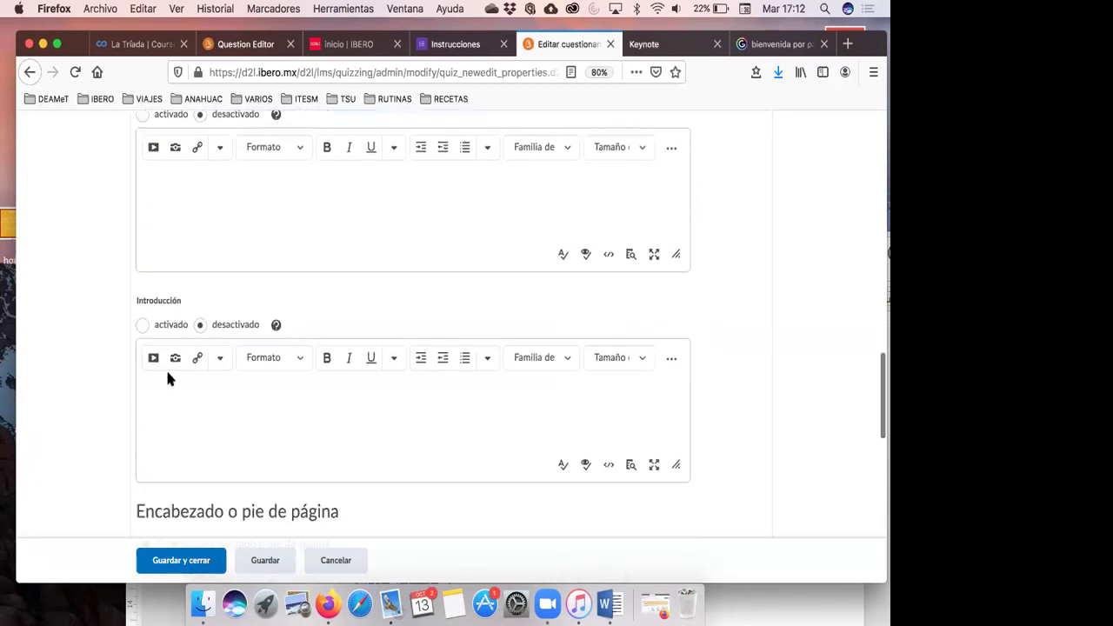
scroll(167, 377, "down", 8)
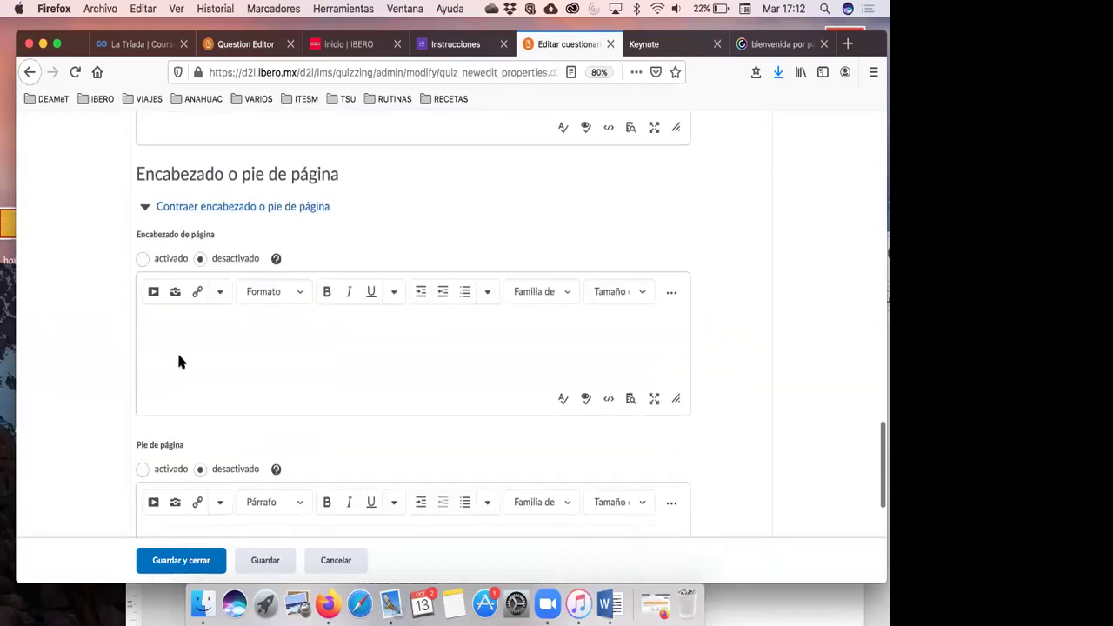
scroll(178, 361, "down", 4)
scroll(178, 448, "down", 5)
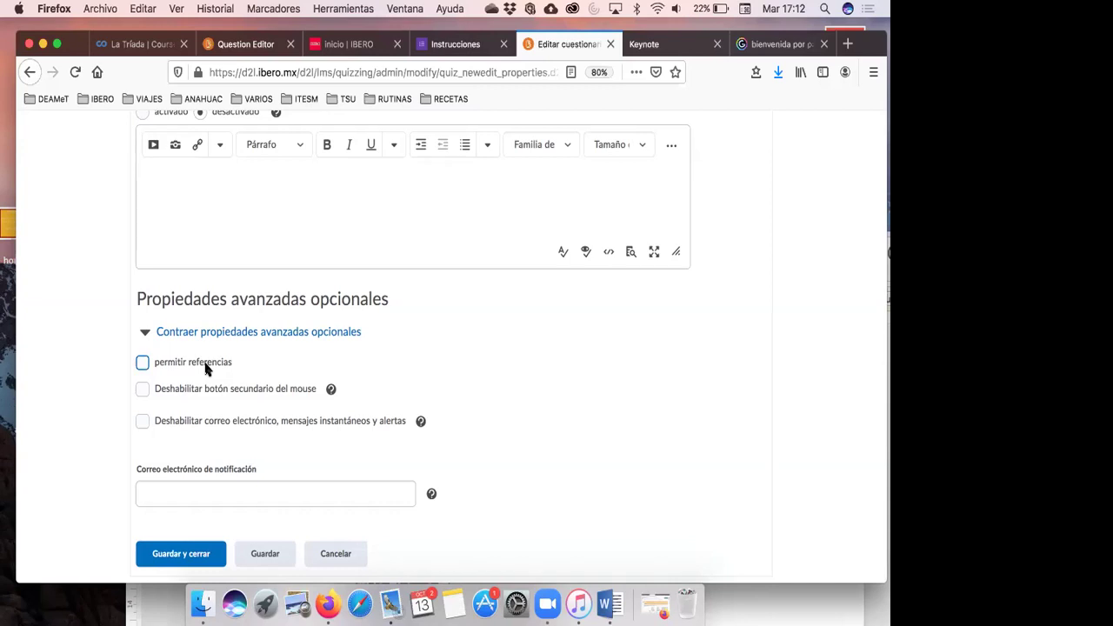
left_click(143, 363)
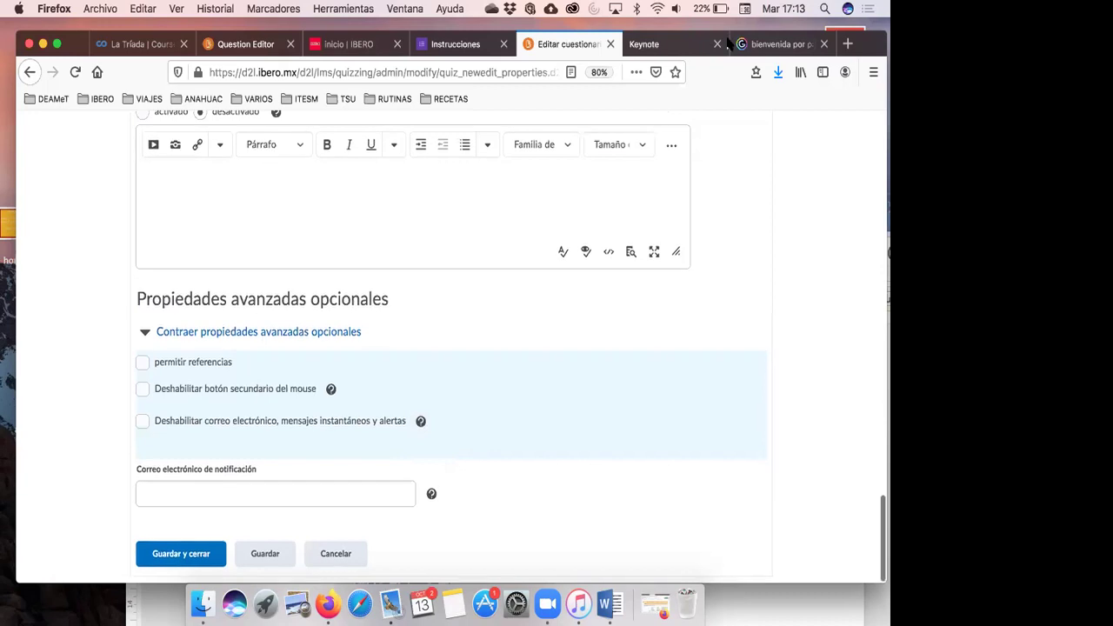
- Copy the web address of the Webinars DEAMeT satisfaction survey form and return to the quiz editor
left_click(476, 44)
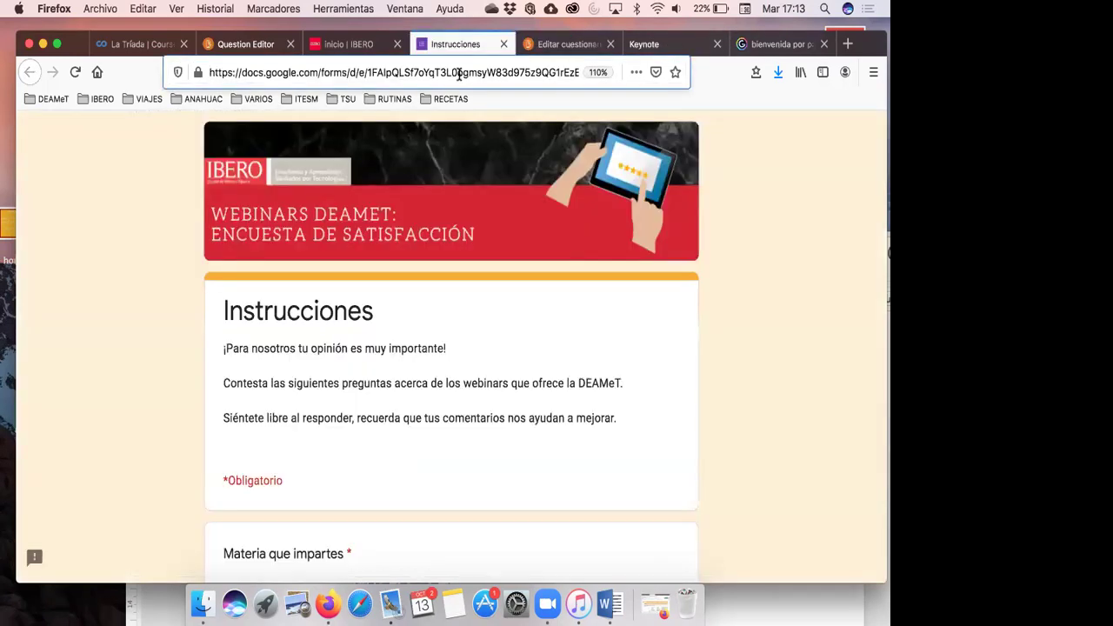
left_click(459, 73)
key("super+c")
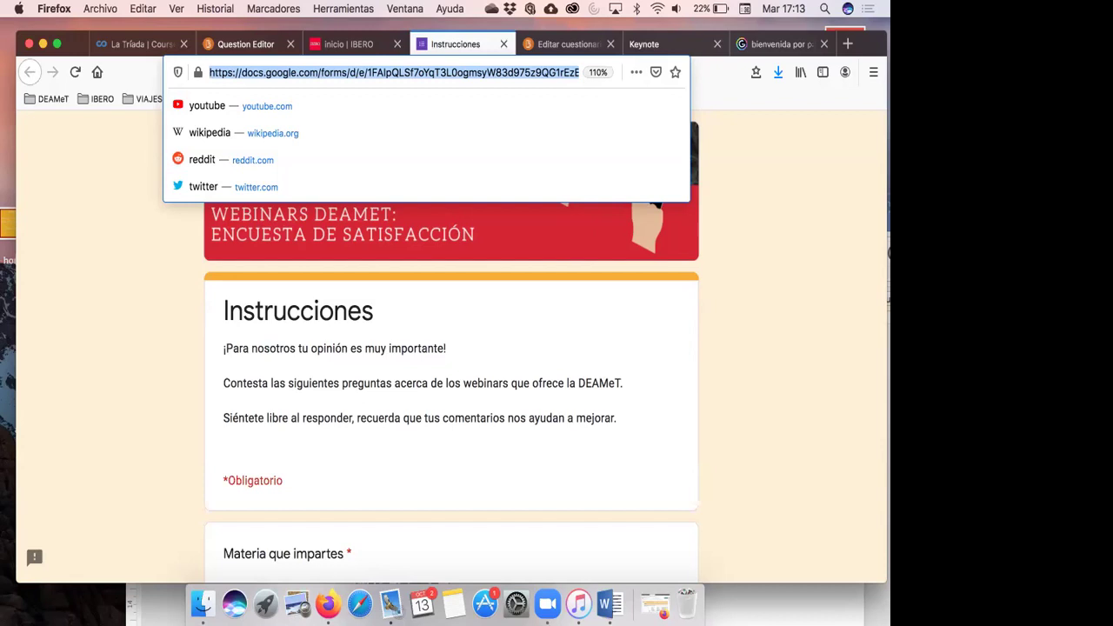
left_click(798, 400)
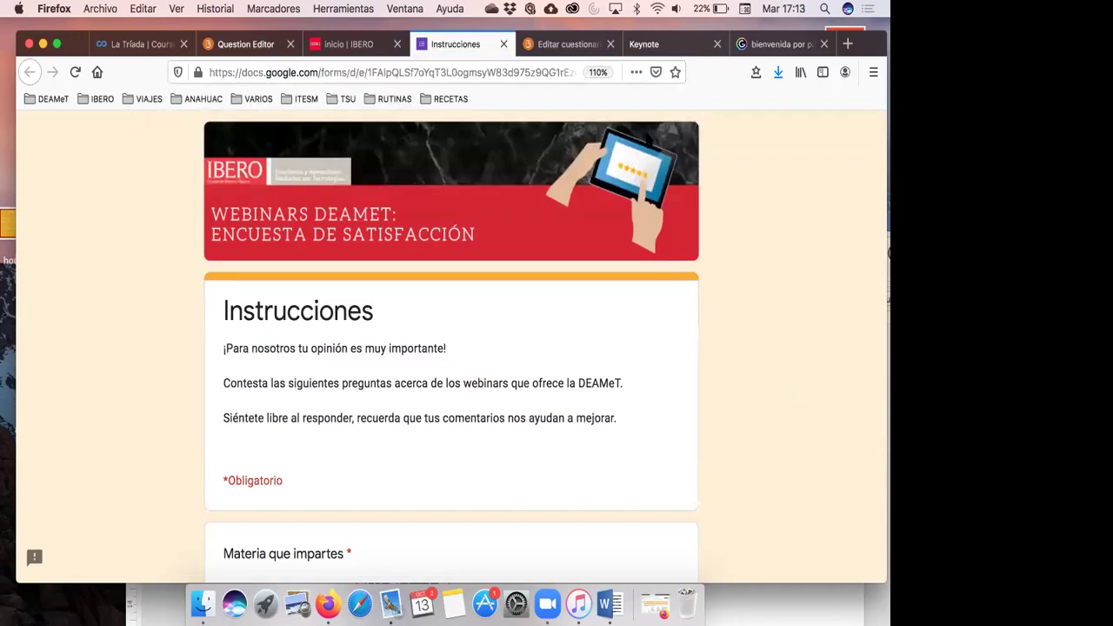
left_click(332, 45)
left_click(245, 51)
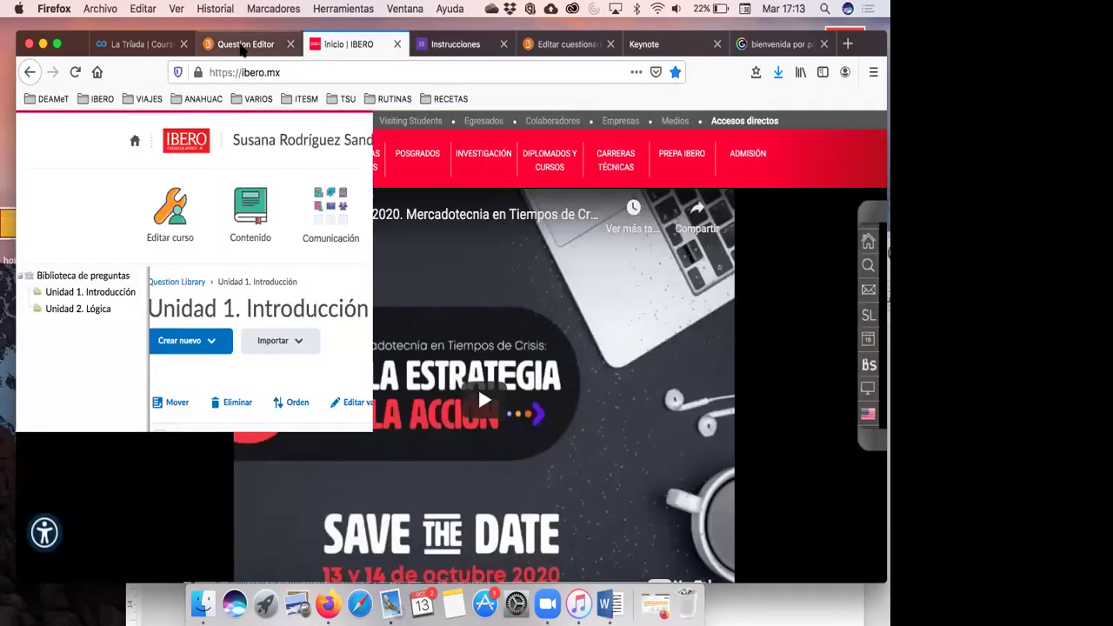
left_click(570, 45)
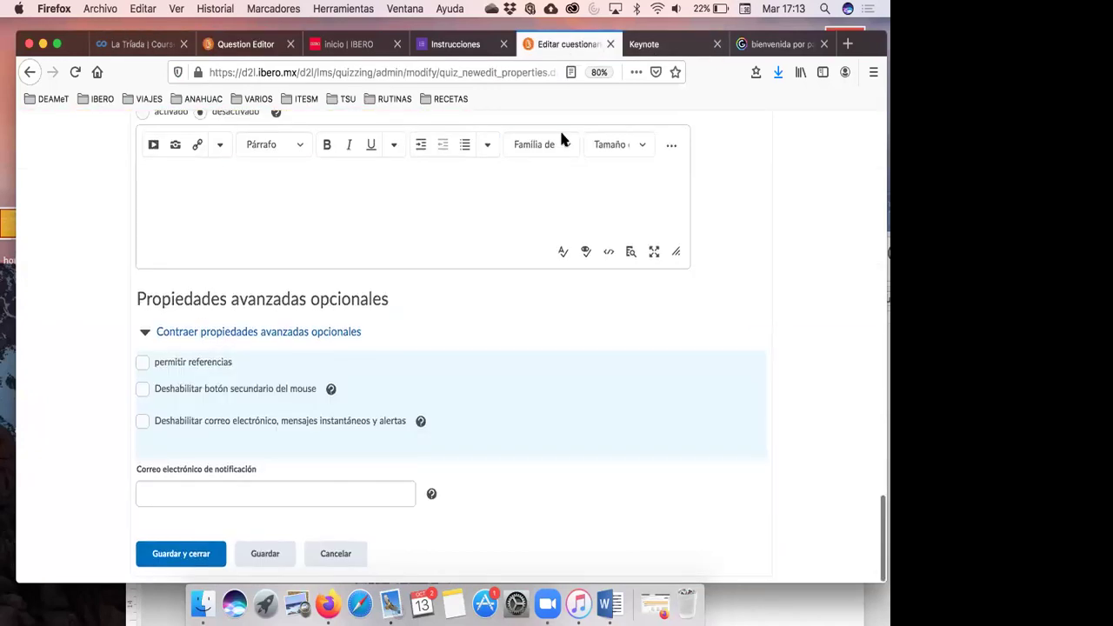
- Check the notification e-mail field in the advanced properties and open the quiz's Restricciones settings
scroll(466, 291, "down", 2)
left_click(279, 491)
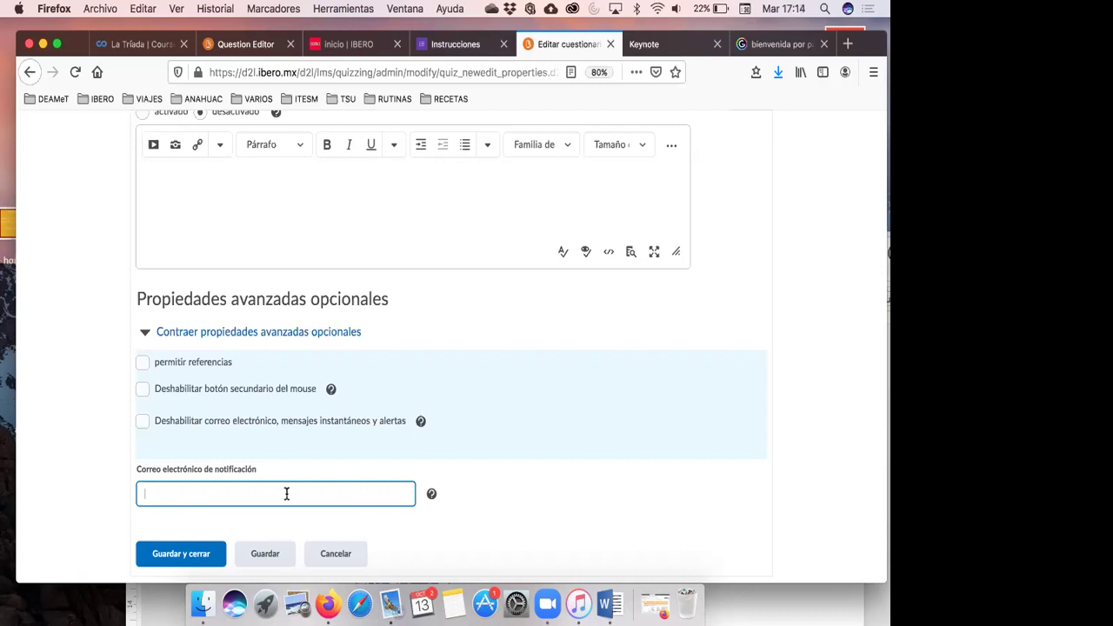
scroll(286, 492, "down", 1)
scroll(286, 495, "up", 1)
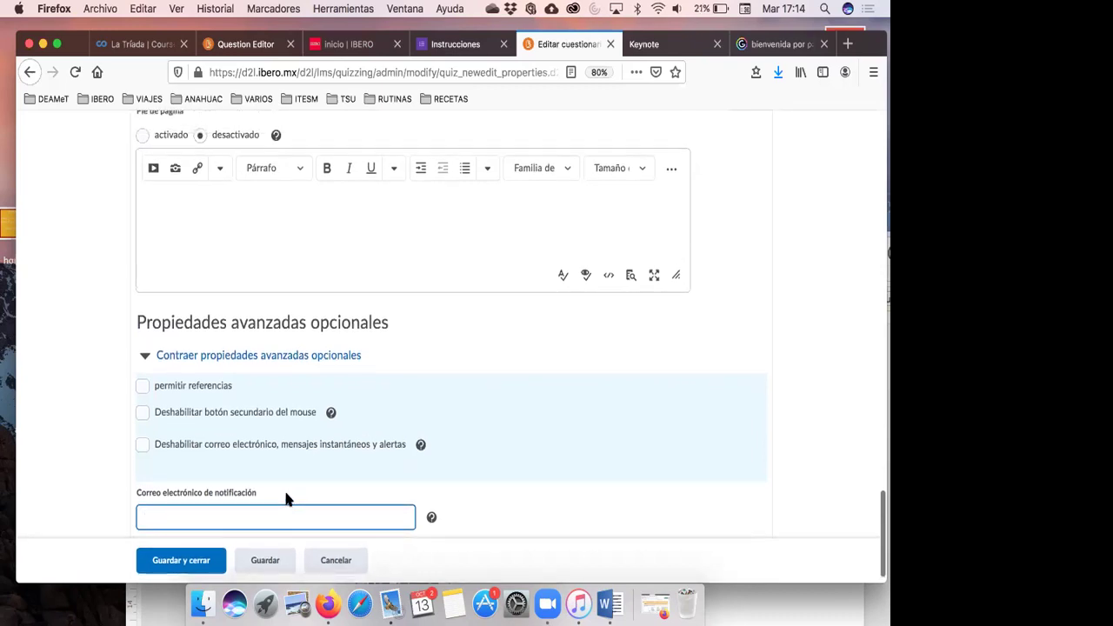
scroll(287, 498, "up", 10)
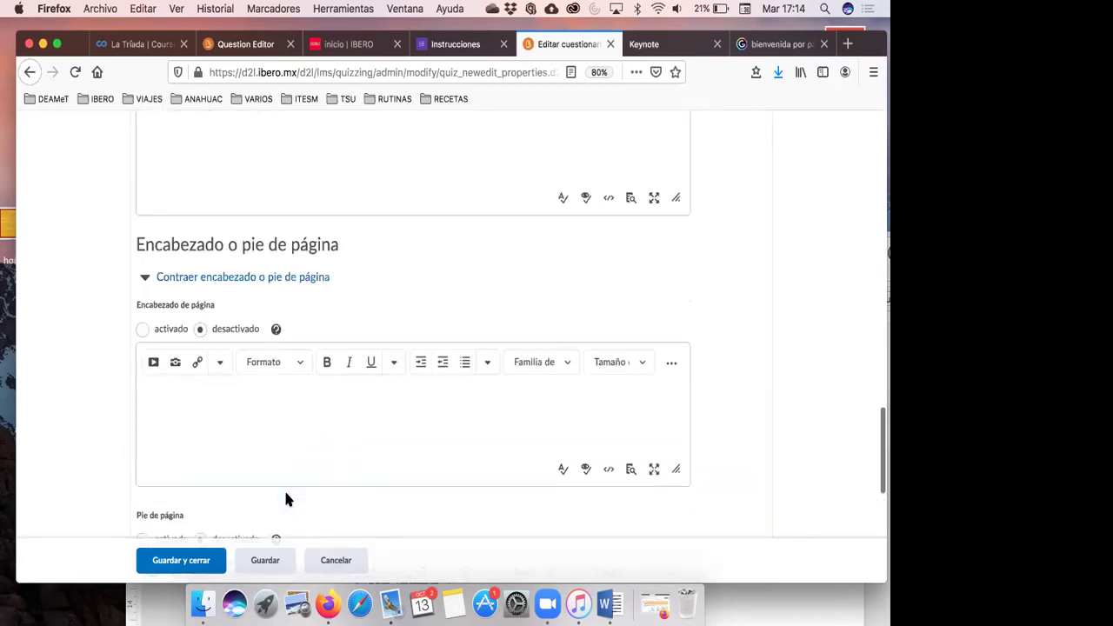
scroll(287, 498, "up", 15)
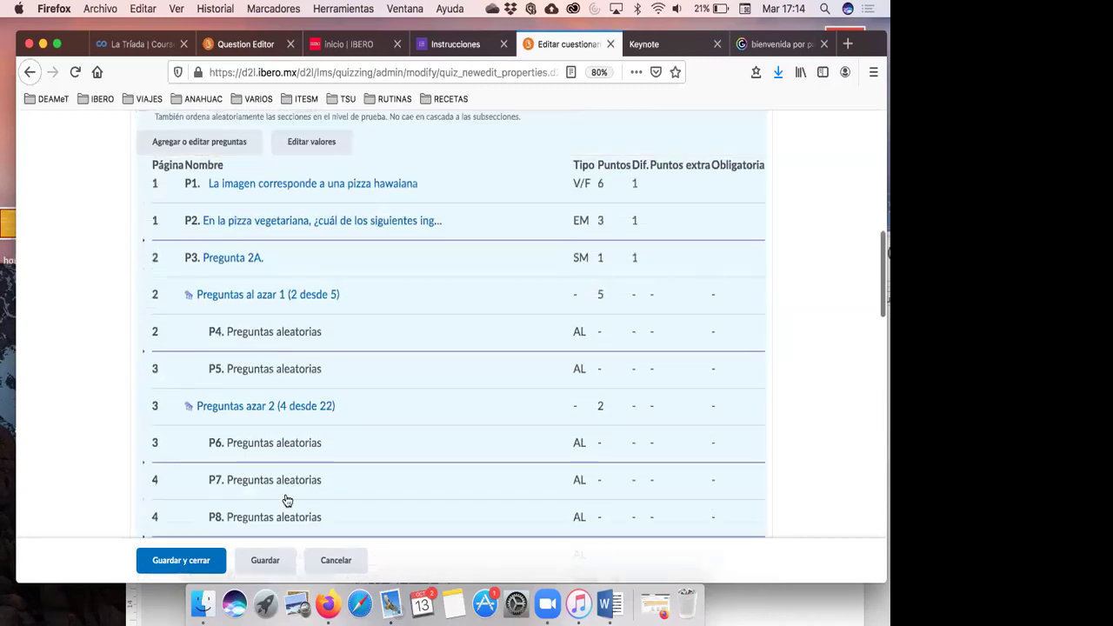
scroll(287, 498, "up", 3)
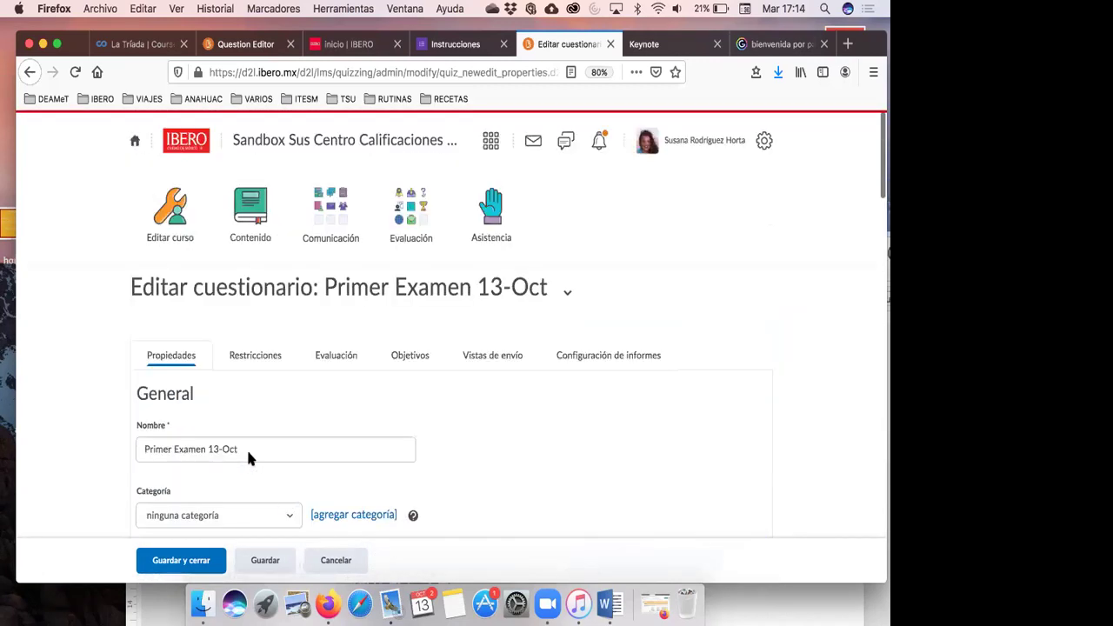
left_click(240, 360)
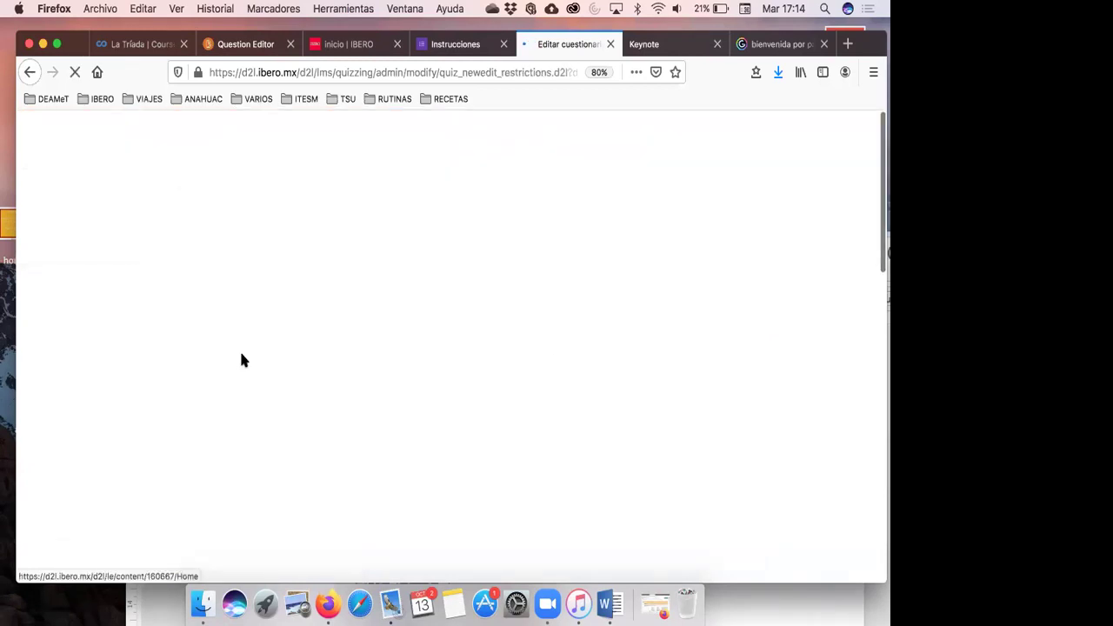
- Toggle the quiz's Ocultar a los usuarios option off and back on
scroll(261, 354, "down", 2)
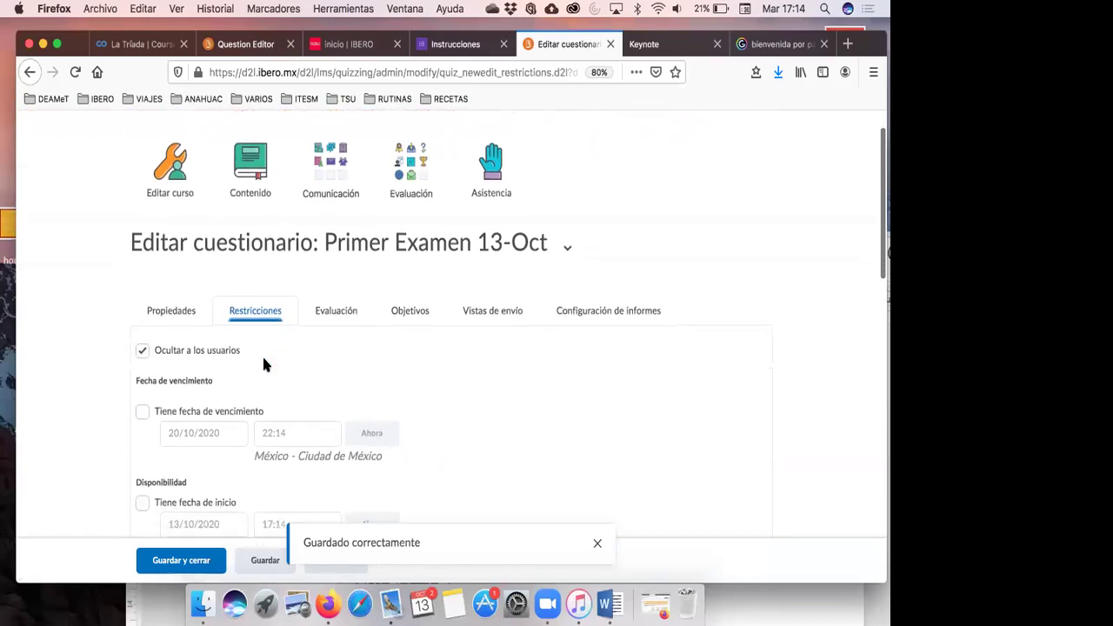
double_click(141, 309)
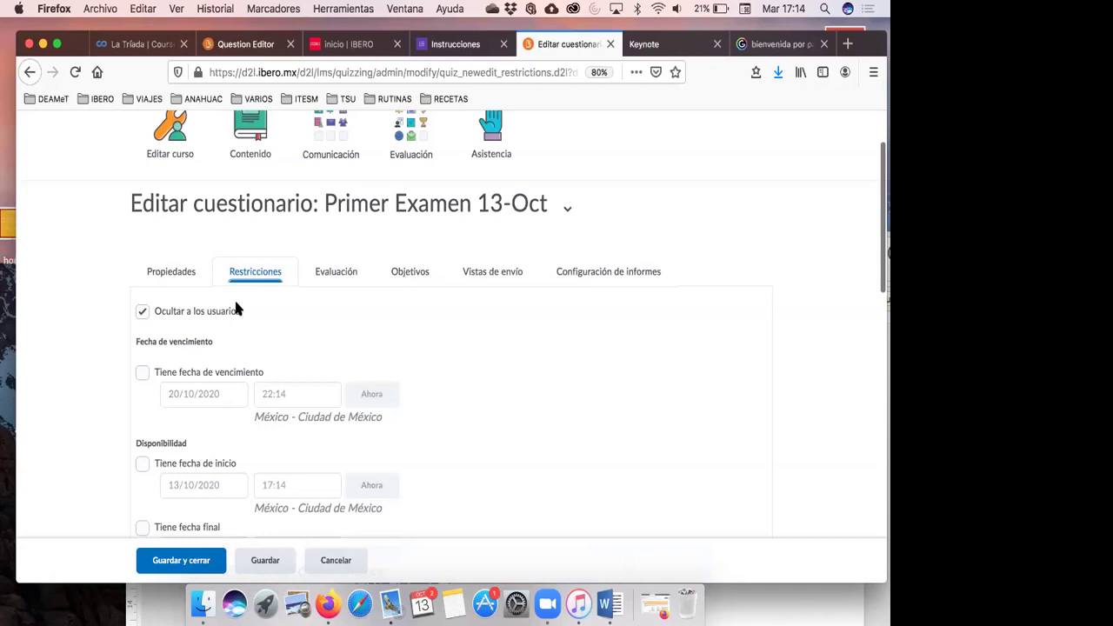
left_click(143, 310)
scroll(266, 322, "down", 1)
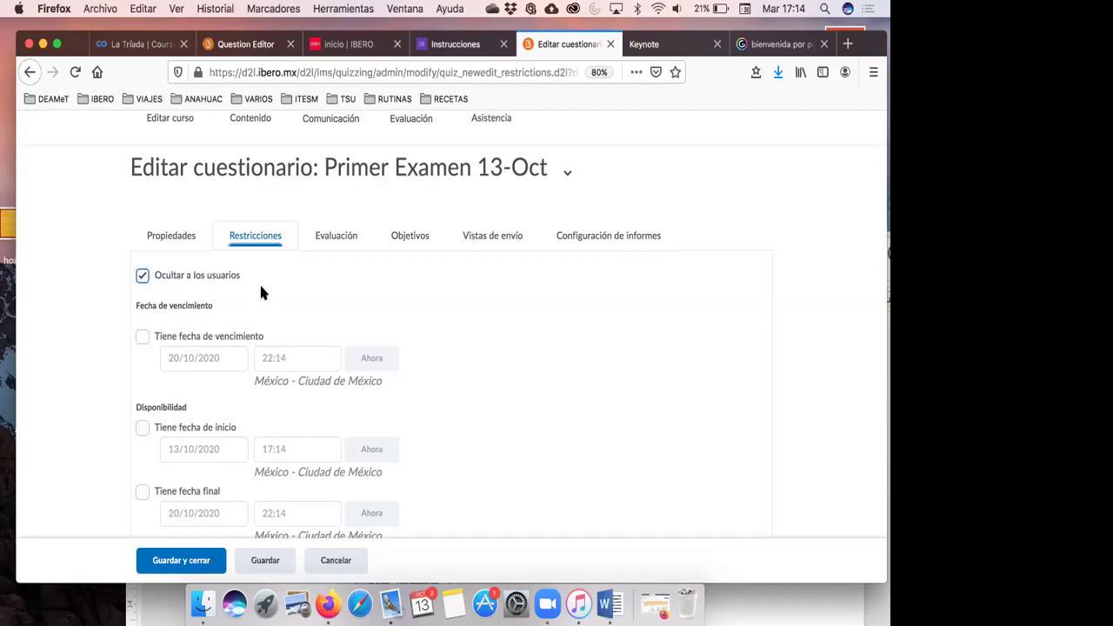
- Enable both the start date and the end date for the quiz's availability
scroll(301, 288, "down", 2)
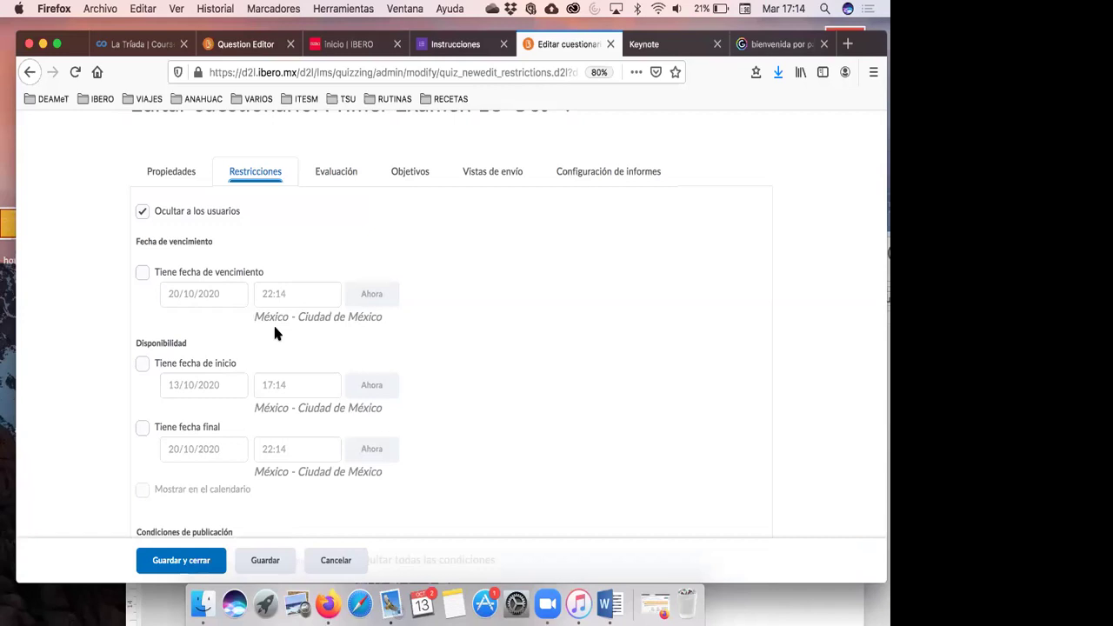
left_click(142, 364)
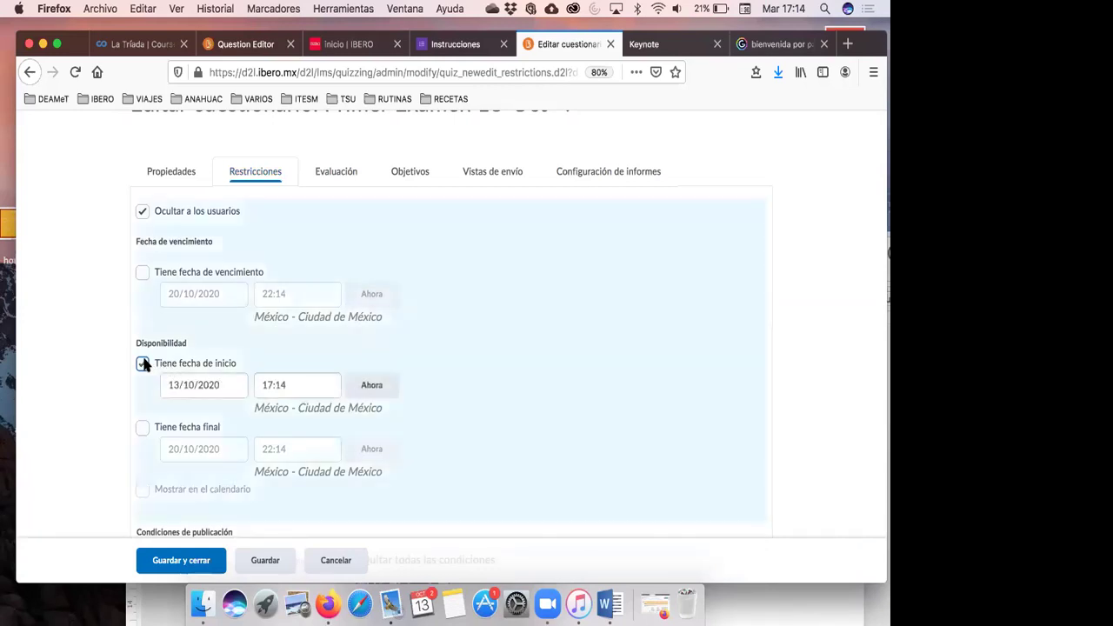
left_click(143, 427)
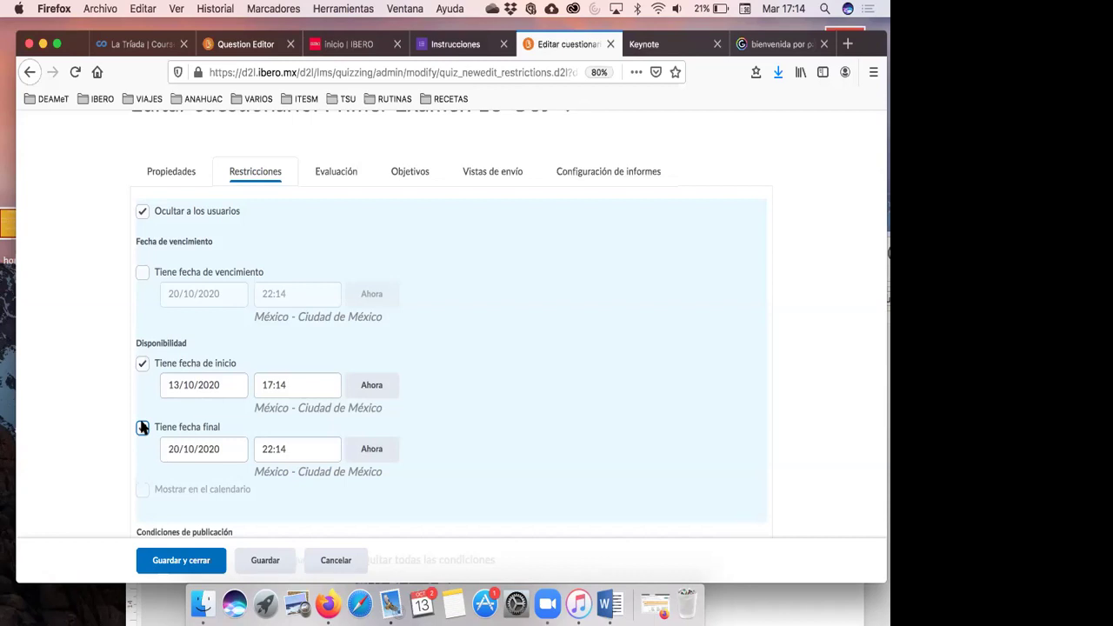
left_click(142, 426)
- Set the quiz's availability start time to 19:00
left_click(311, 387)
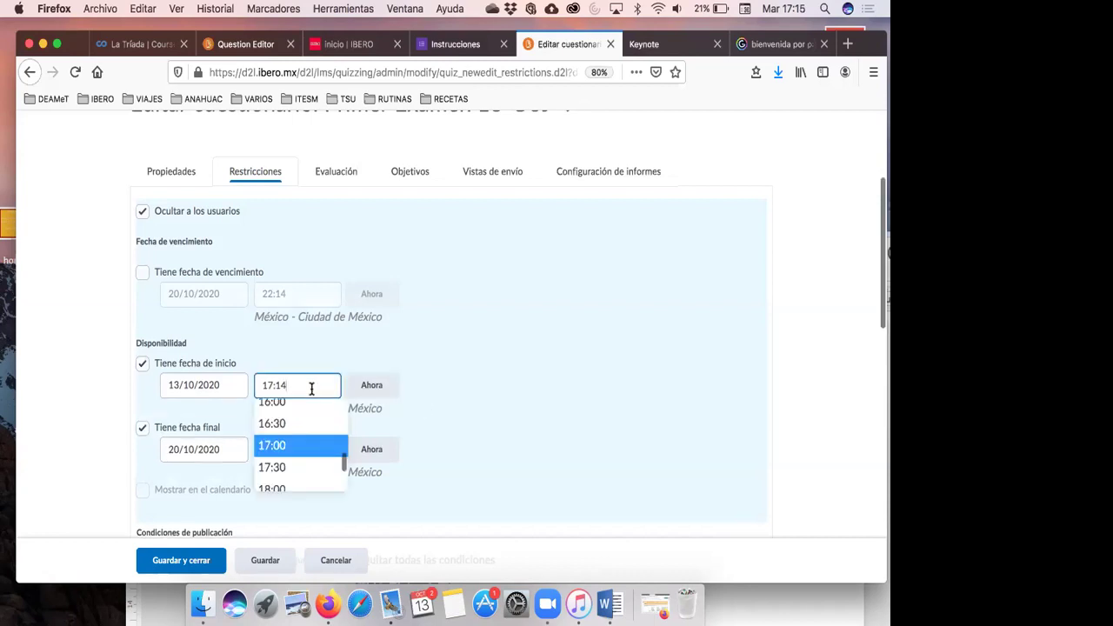
scroll(306, 440, "down", 3)
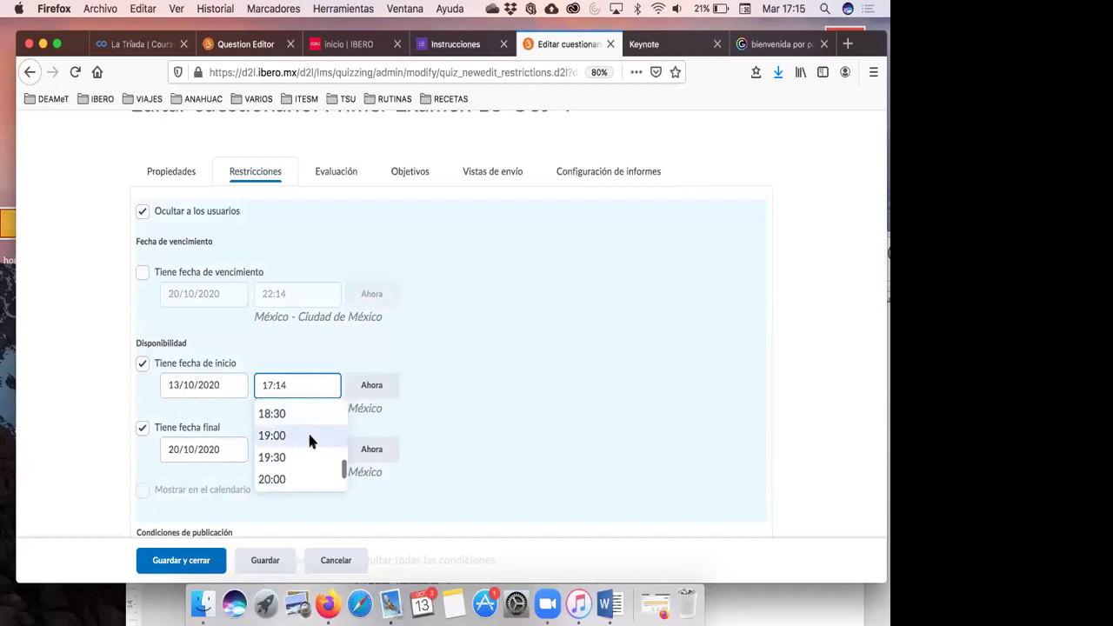
left_click(309, 436)
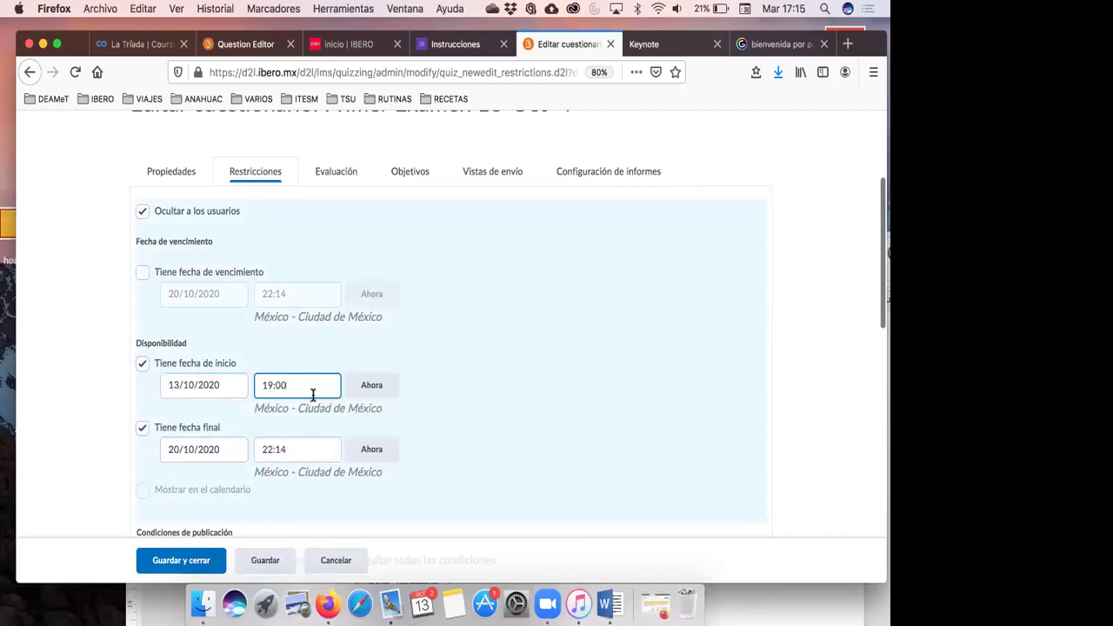
- Set the quiz's availability end to 13/10/2020 at 19:10
left_click(230, 449)
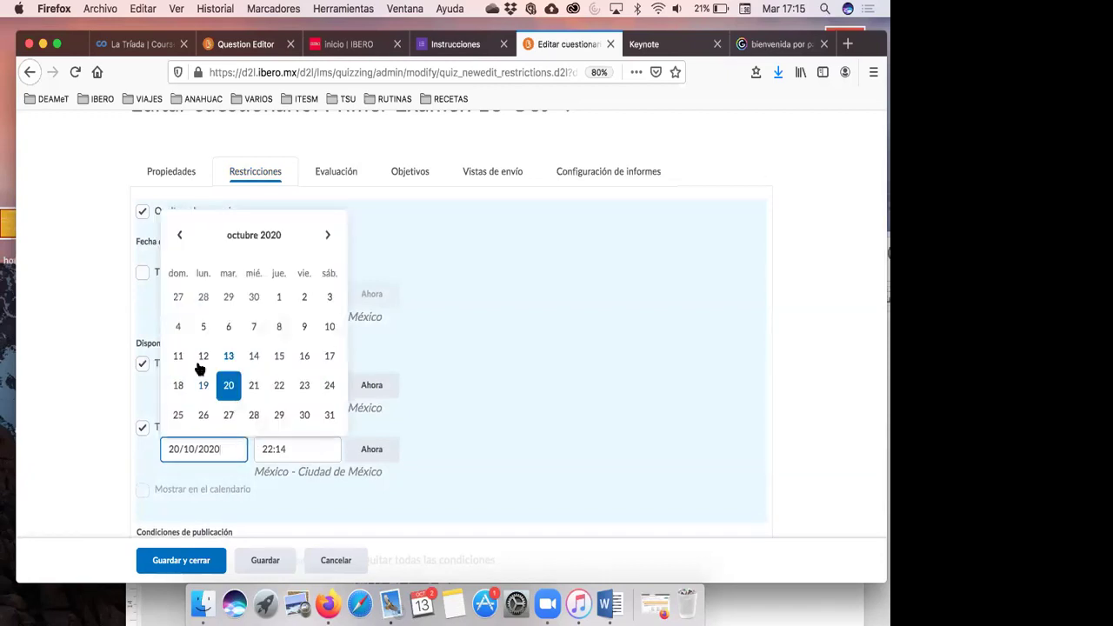
left_click(229, 356)
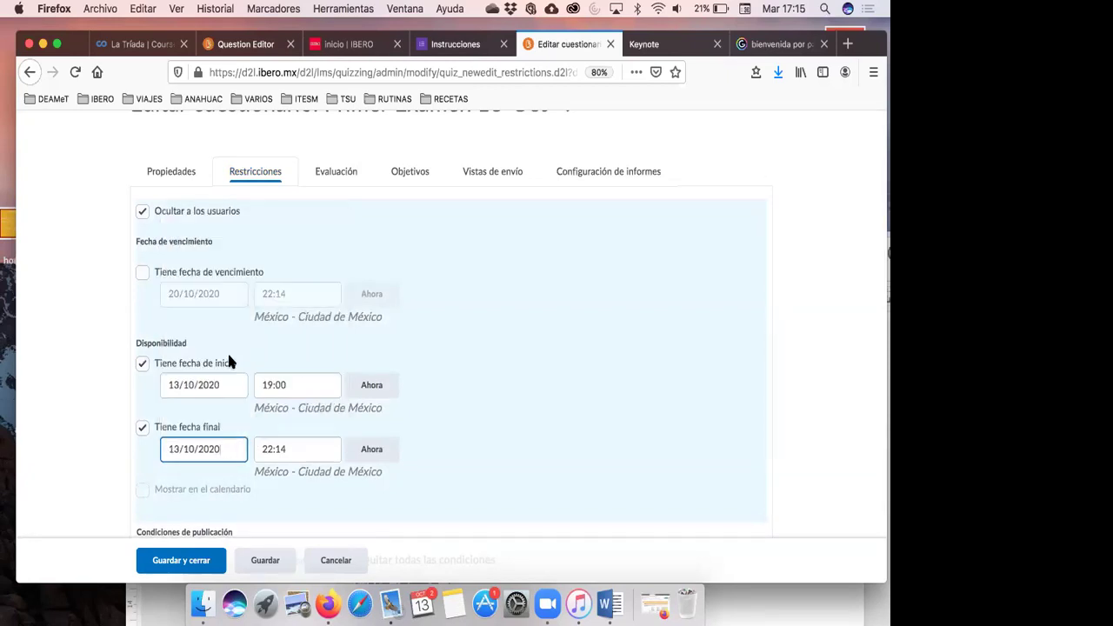
left_click(292, 449)
scroll(295, 504, "up", 3)
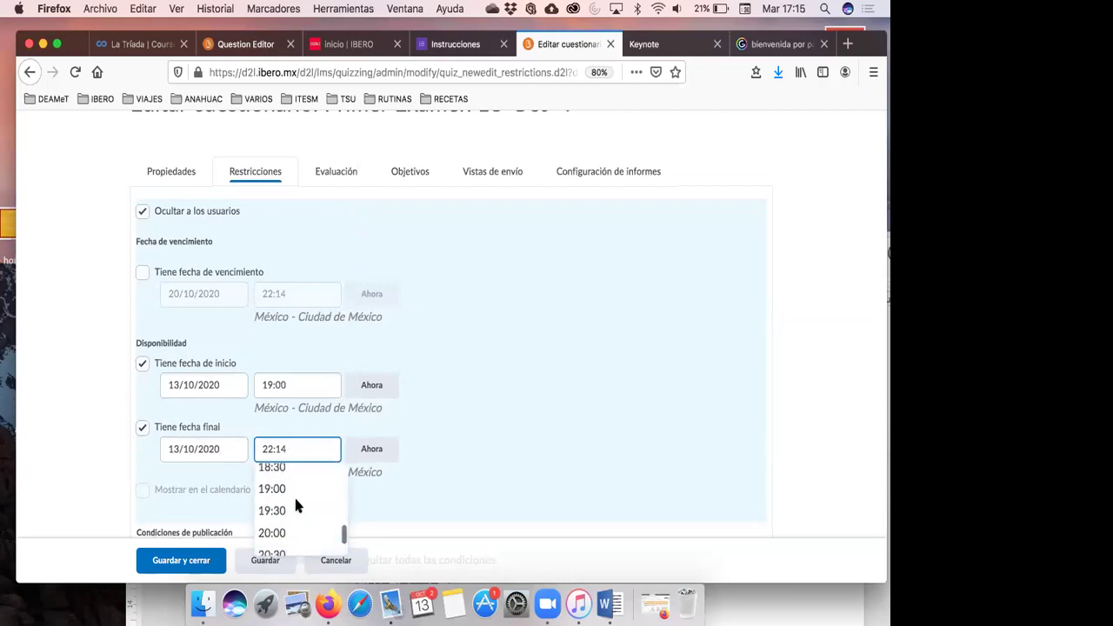
left_click(294, 511)
left_click(302, 452)
key("BackSpace")
key("BackSpace")
type("10")
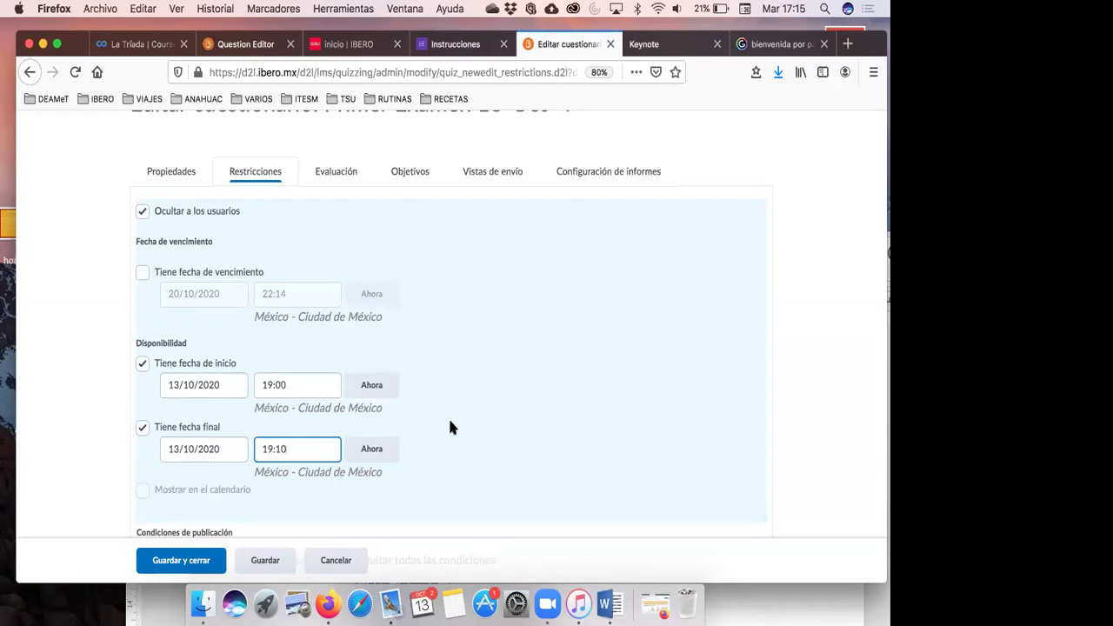
- Look through the release conditions, the optional advanced restrictions and the recommended time limit settings of the quiz
scroll(398, 391, "down", 5)
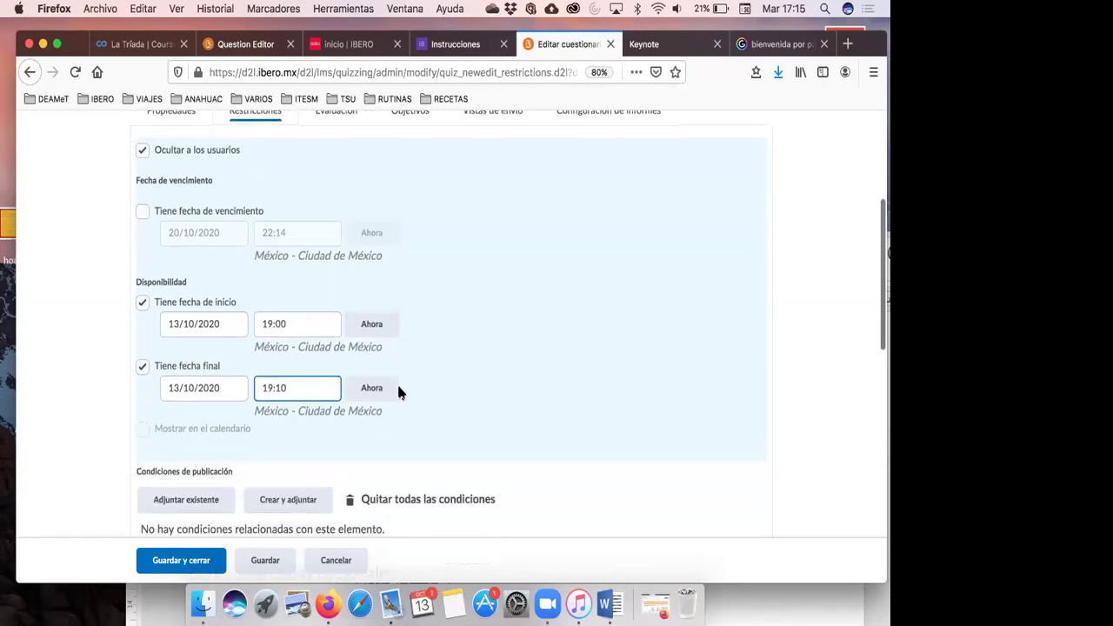
scroll(398, 392, "down", 1)
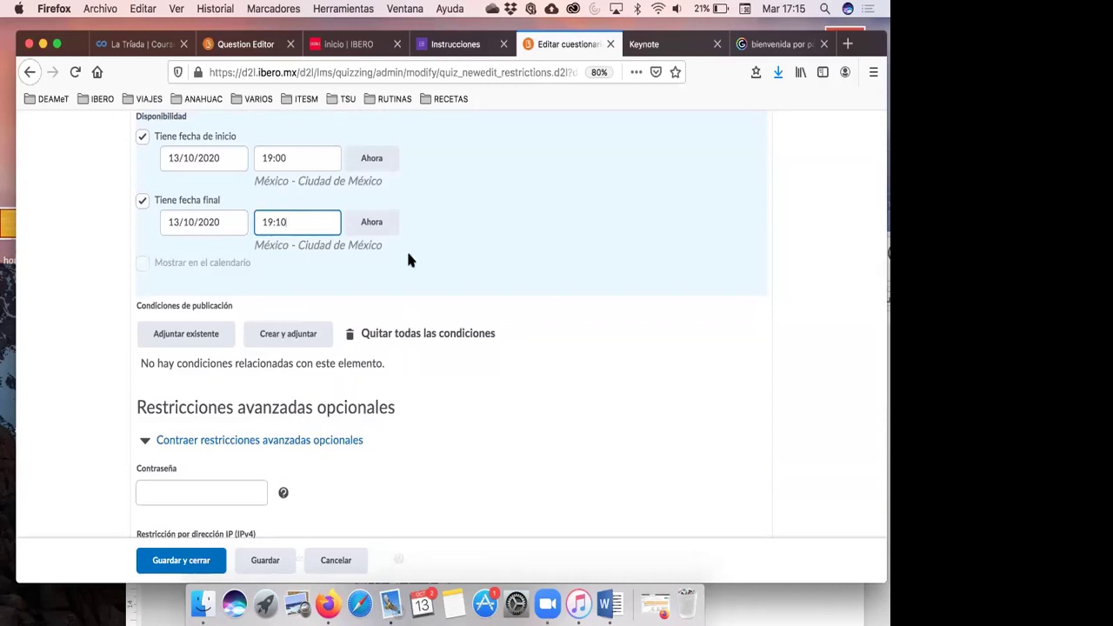
scroll(405, 451, "up", 2)
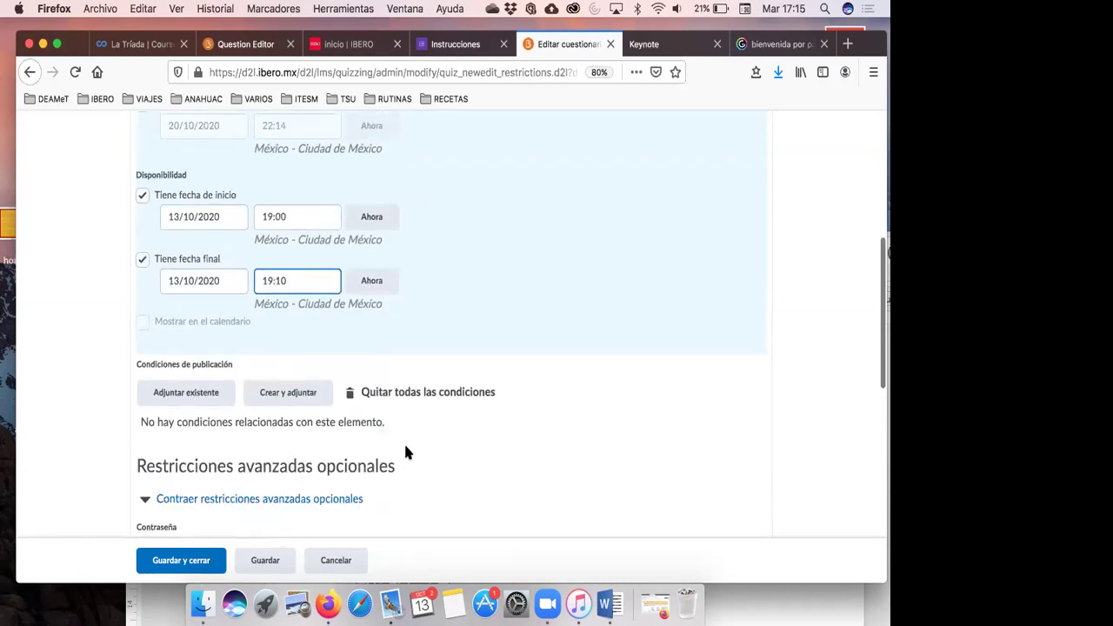
scroll(413, 214, "down", 1)
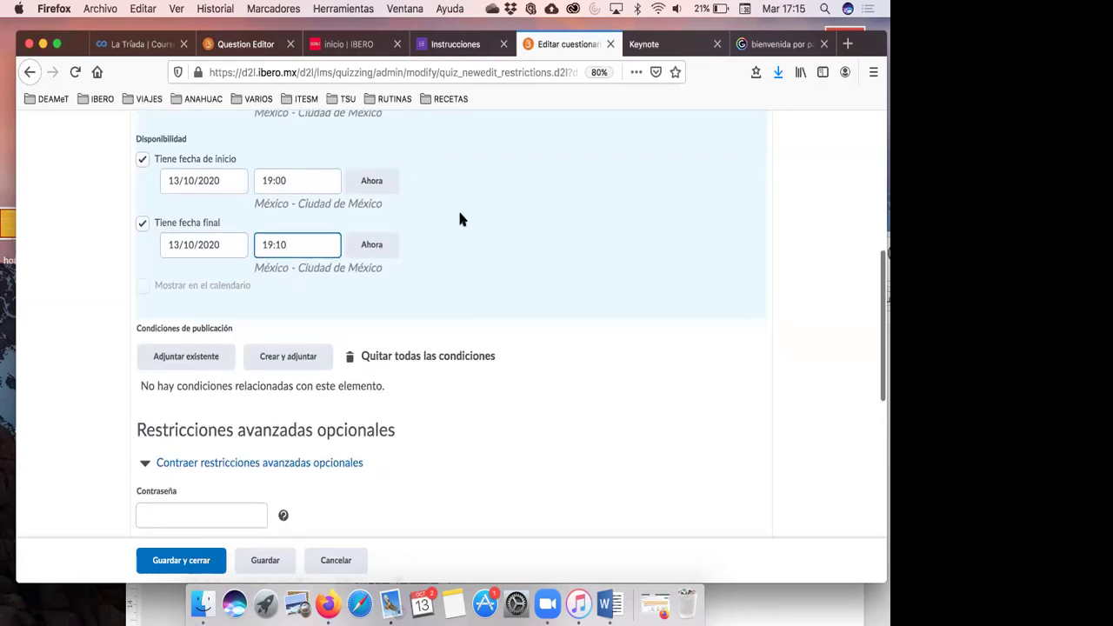
scroll(461, 219, "down", 5)
scroll(459, 218, "down", 6)
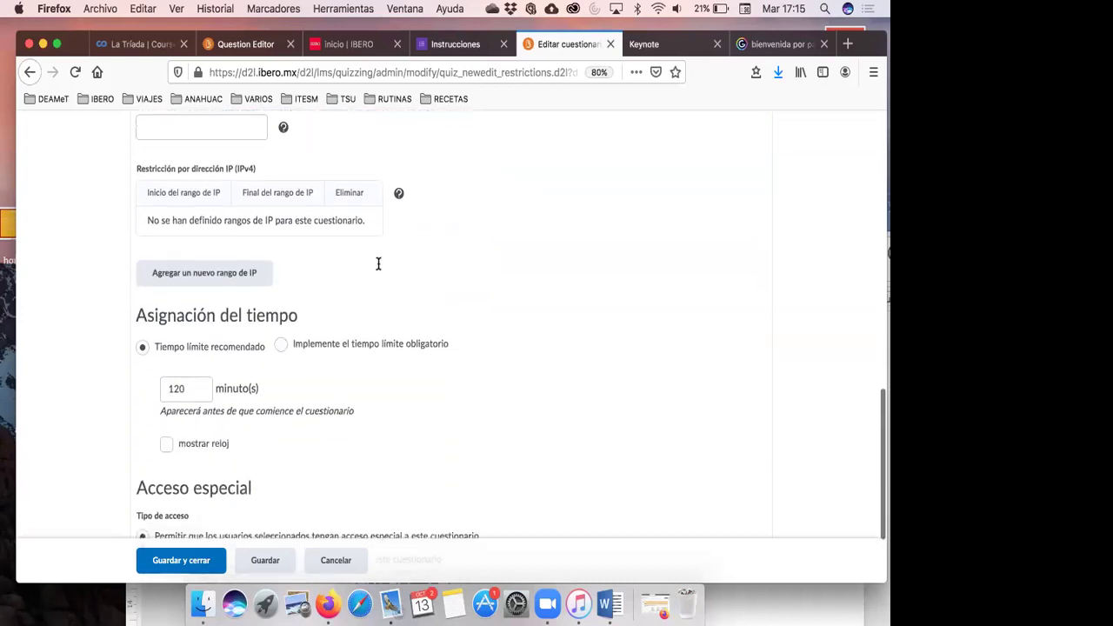
scroll(343, 303, "down", 3)
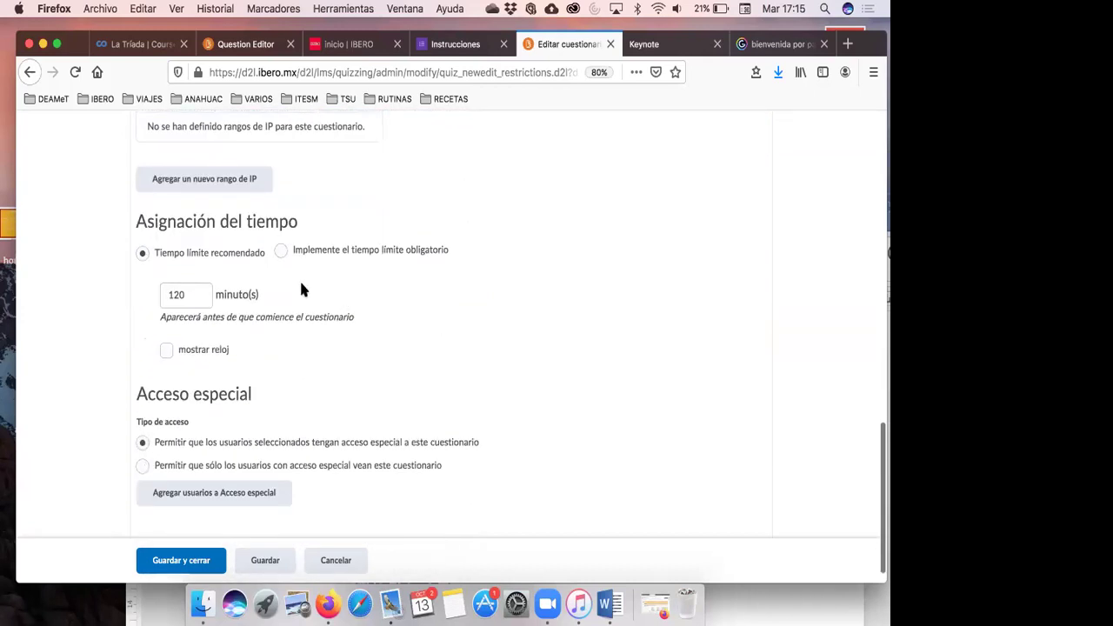
left_click(187, 253)
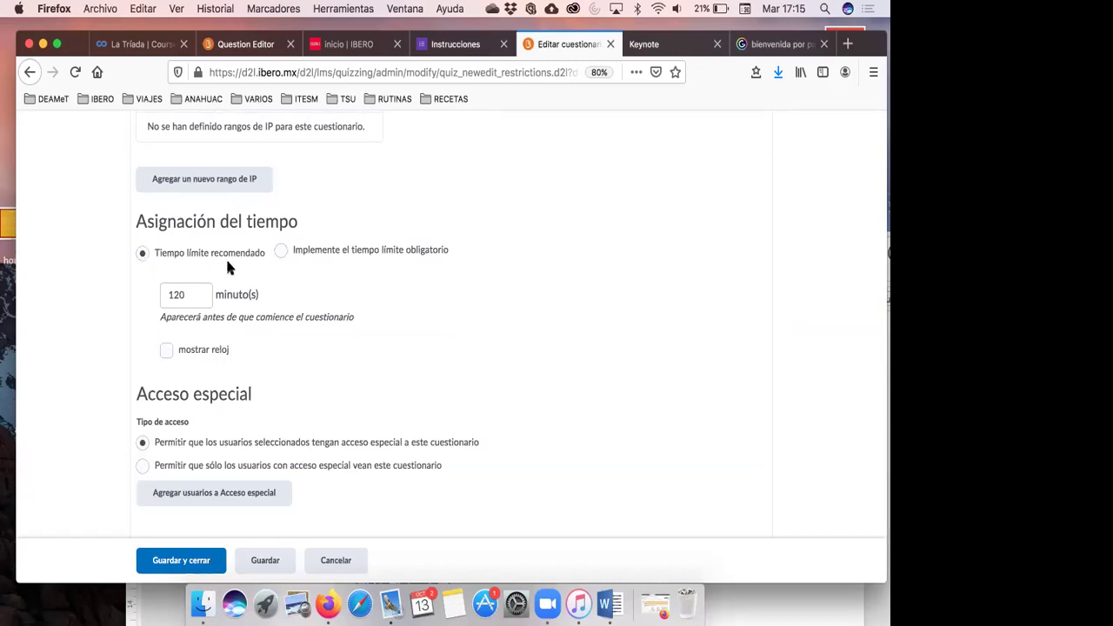
left_click(206, 295)
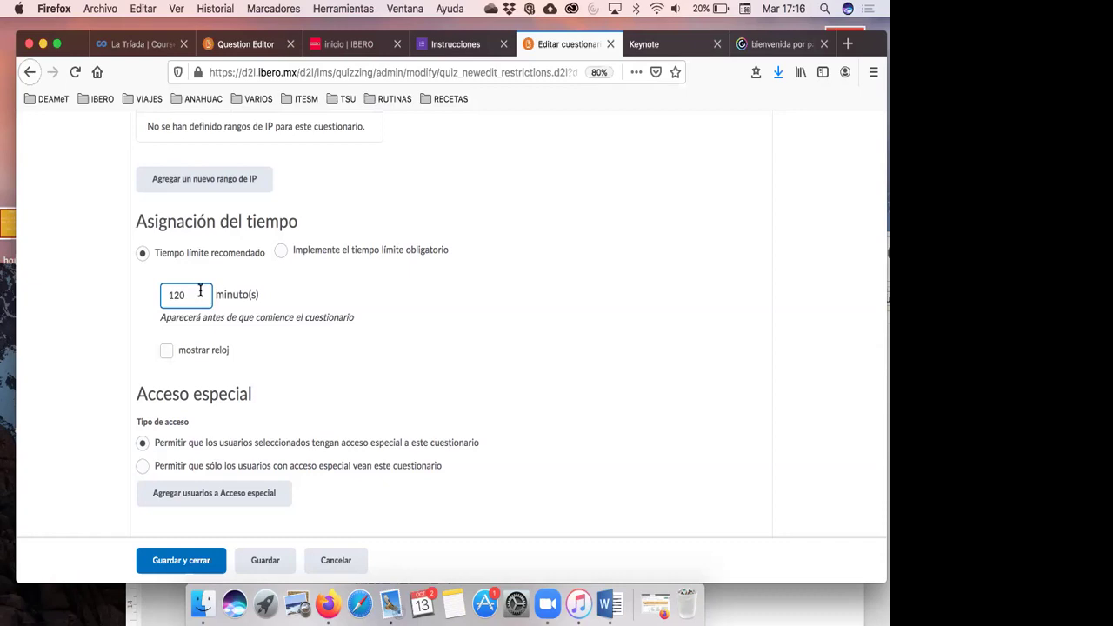
scroll(255, 253, "down", 1)
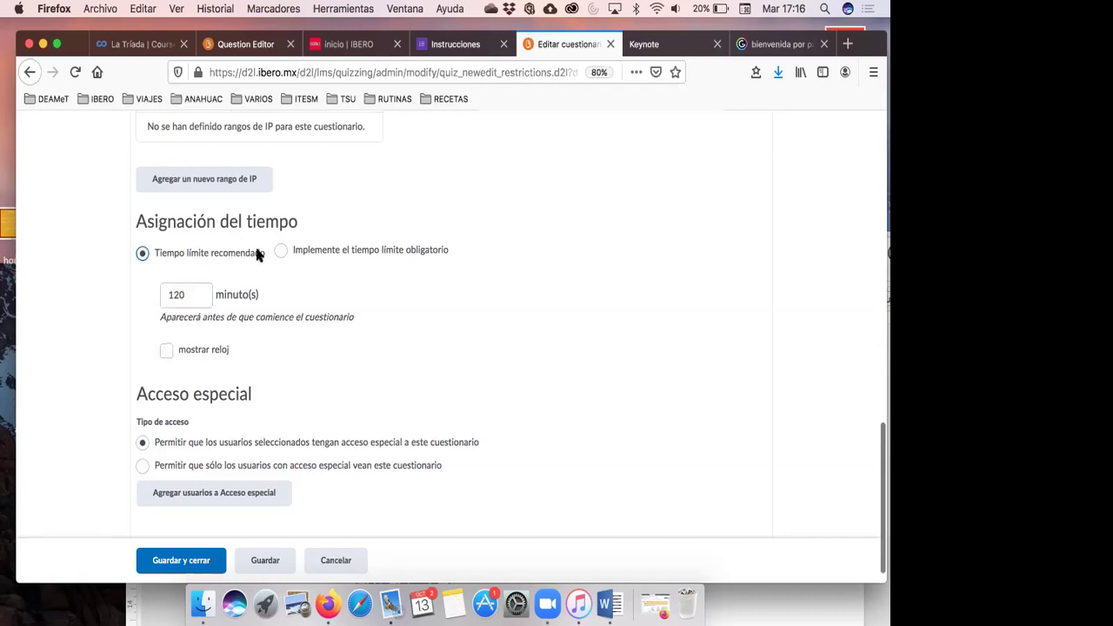
- Enforce a mandatory time limit (Implemente el tiempo límite obligatorio) of 55 minutes for the quiz
left_click(280, 253)
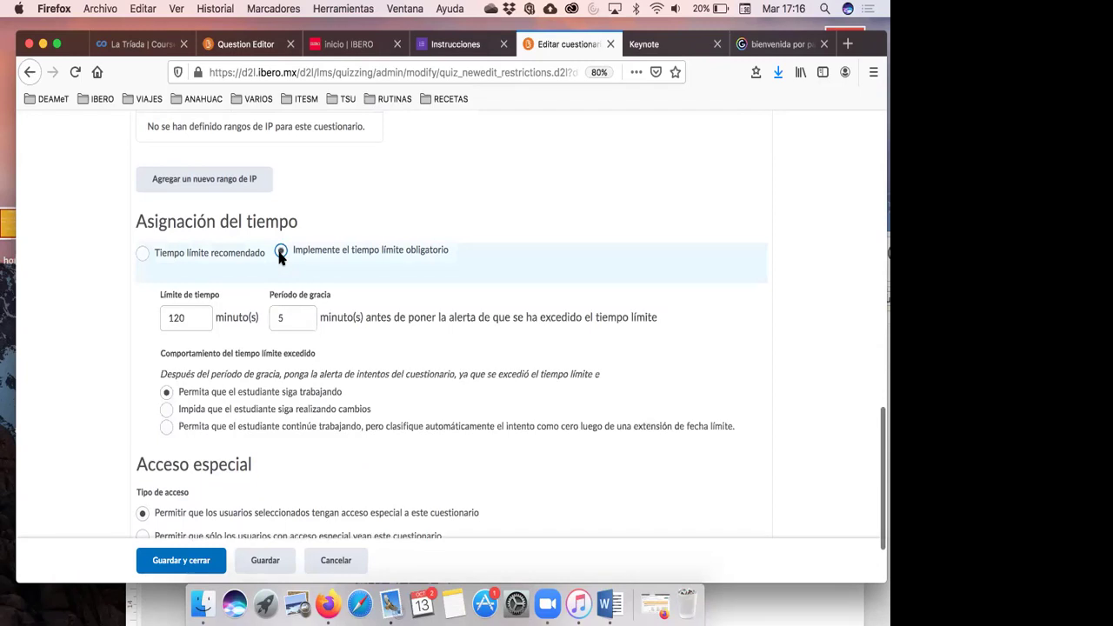
left_click_drag(199, 317, 135, 304)
type("55")
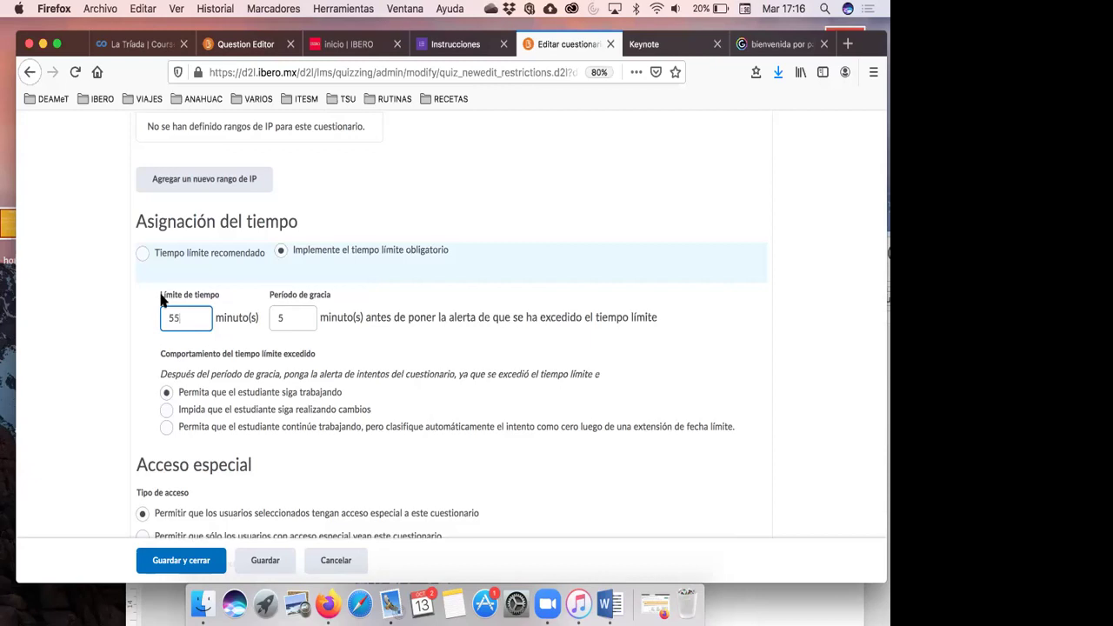
- Compare the quiz's time limit and grace period with its availability start and end times
left_click(287, 318)
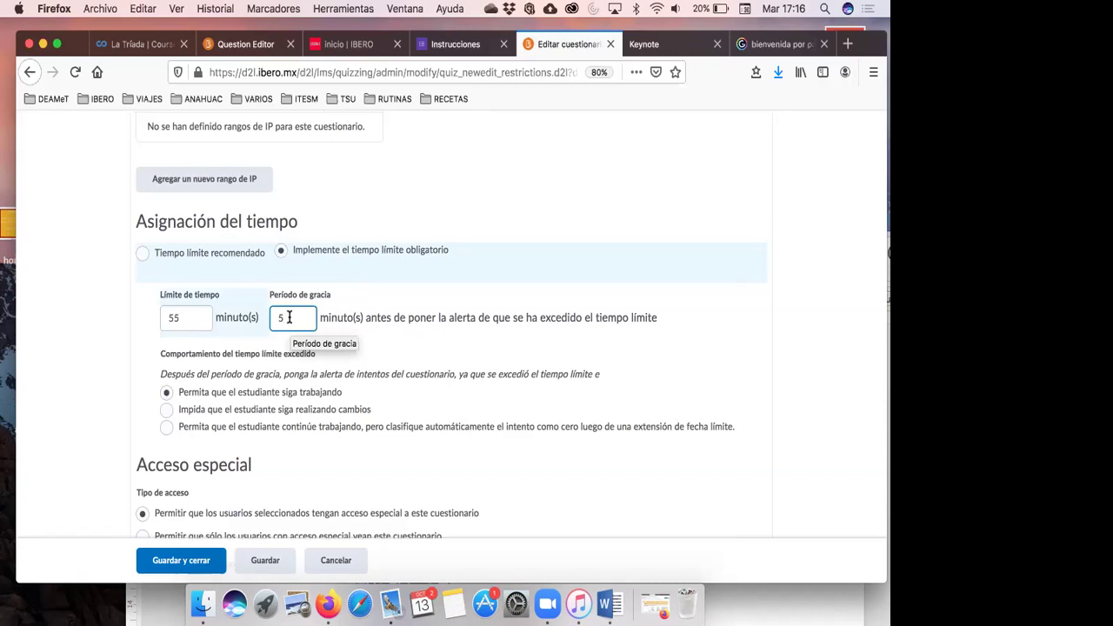
left_click(174, 317)
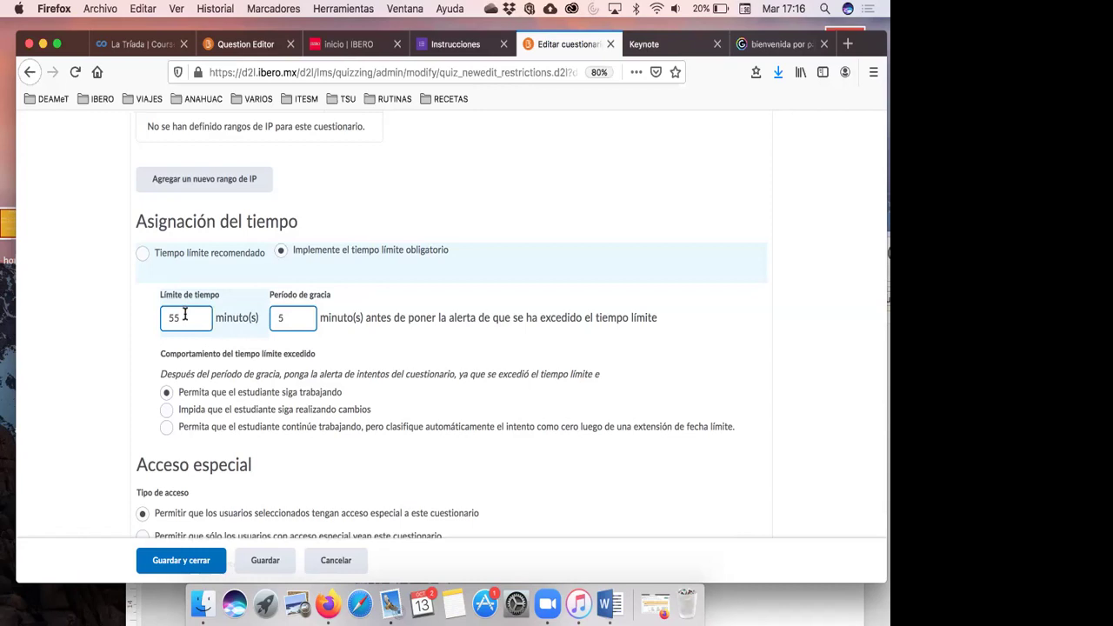
left_click(306, 318)
scroll(305, 319, "up", 5)
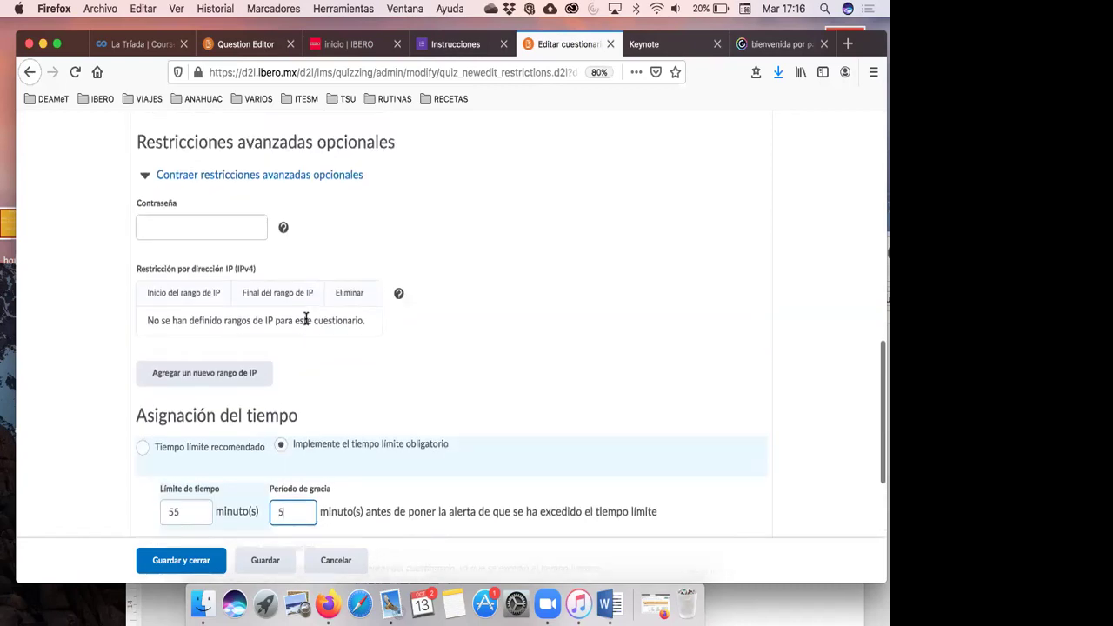
scroll(305, 318, "up", 8)
left_click(298, 205)
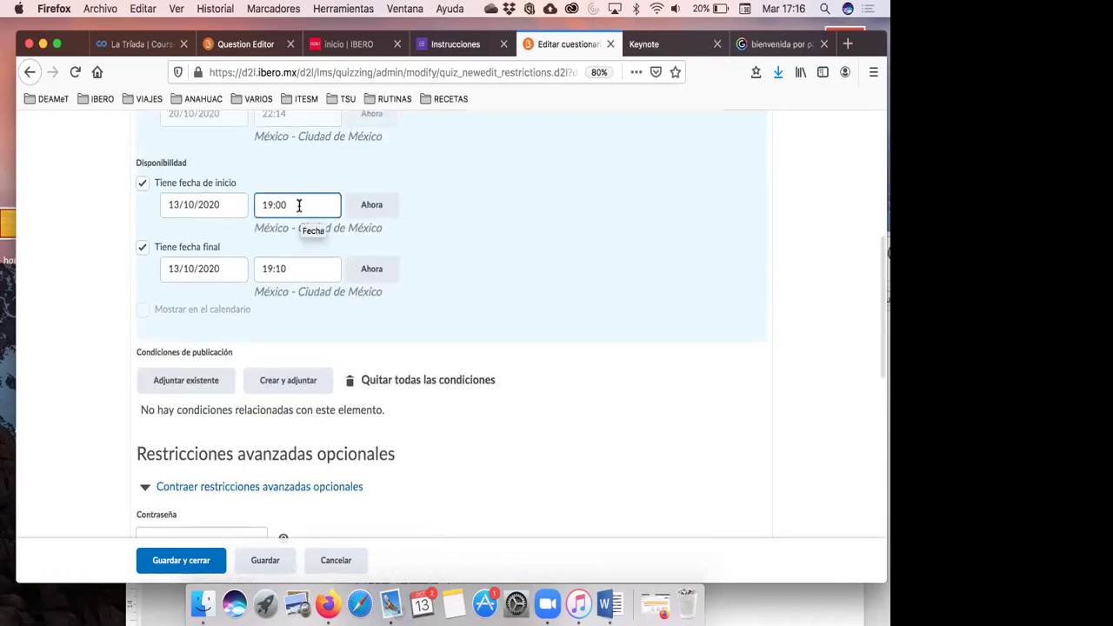
left_click(470, 298)
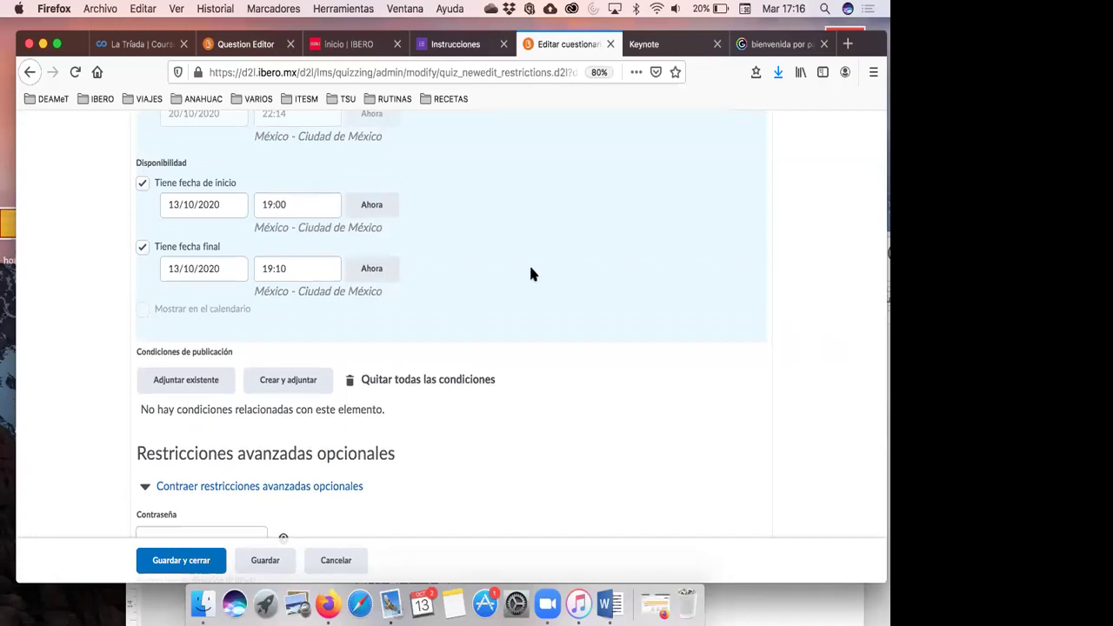
left_click(329, 208)
left_click(705, 272)
left_click(320, 268)
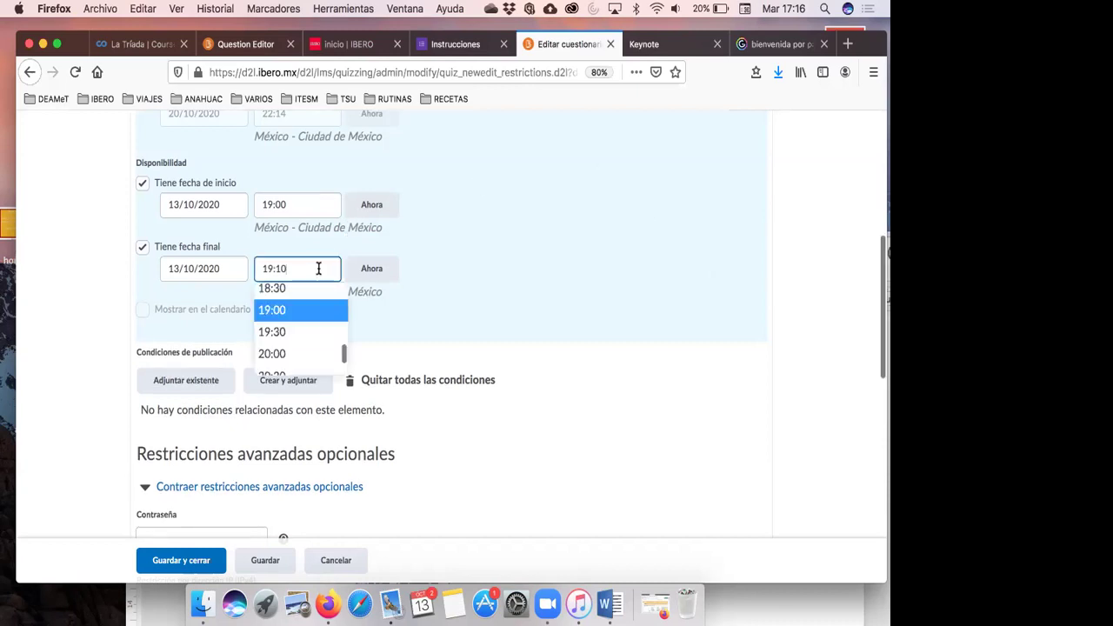
left_click(473, 258)
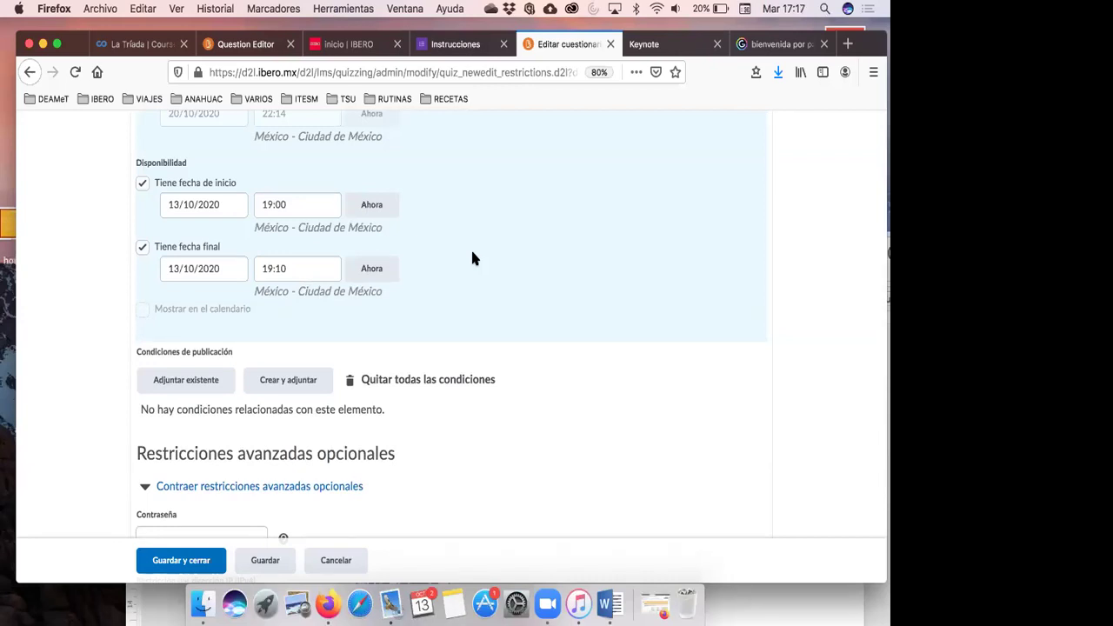
- Set the quiz's grace period to 3 minutes and its time limit to 57 minutes
scroll(472, 257, "up", 3)
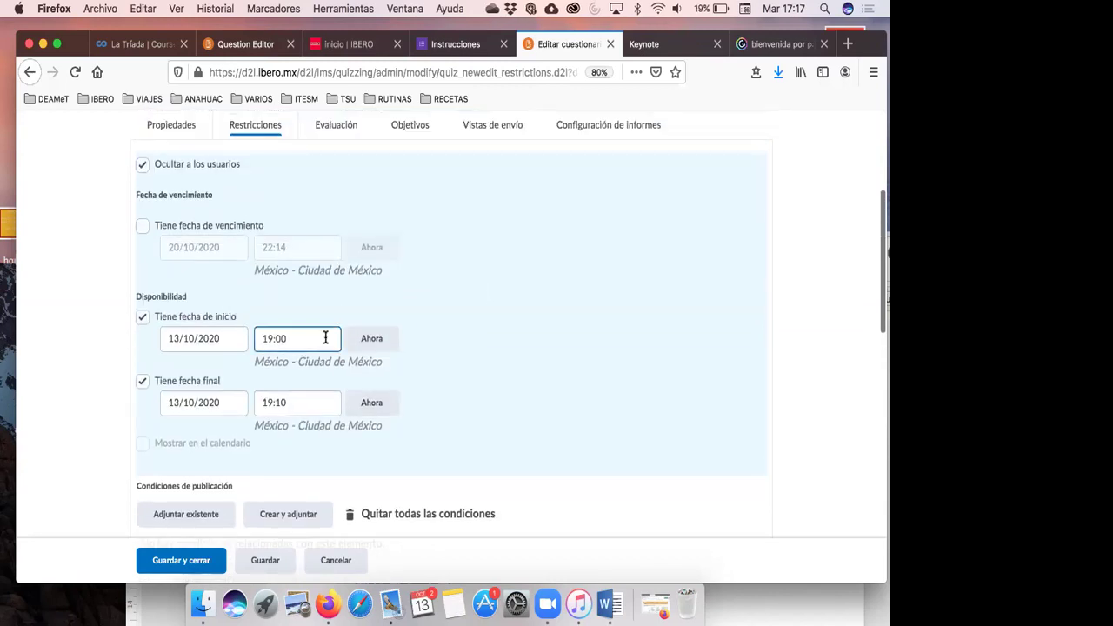
scroll(325, 416, "down", 10)
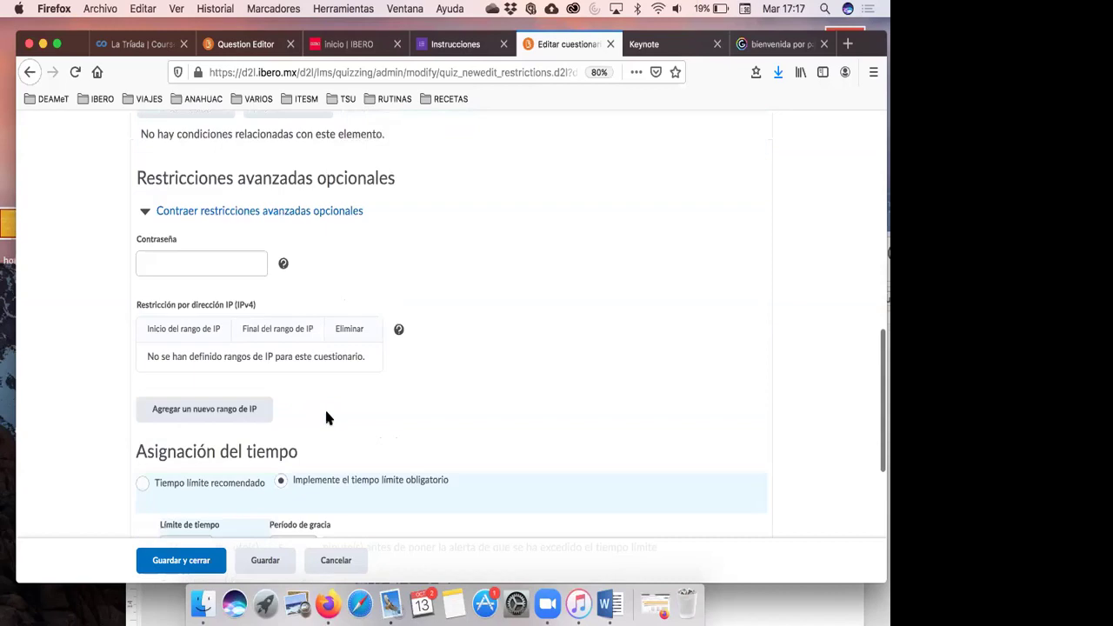
scroll(326, 418, "down", 3)
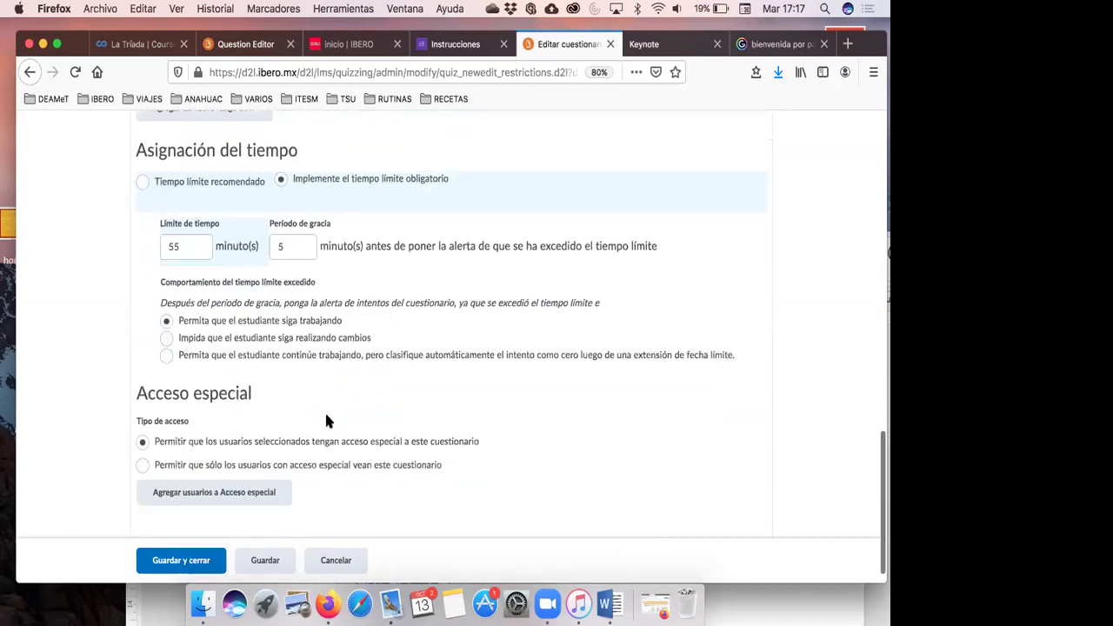
left_click(296, 246)
left_click(285, 246)
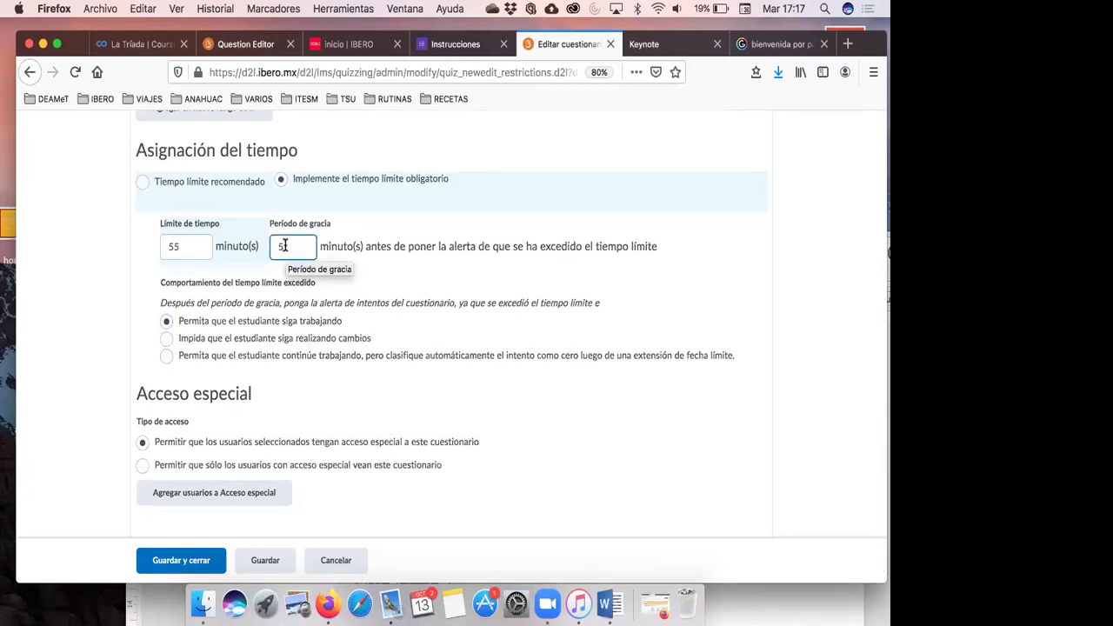
double_click(280, 247)
type("1")
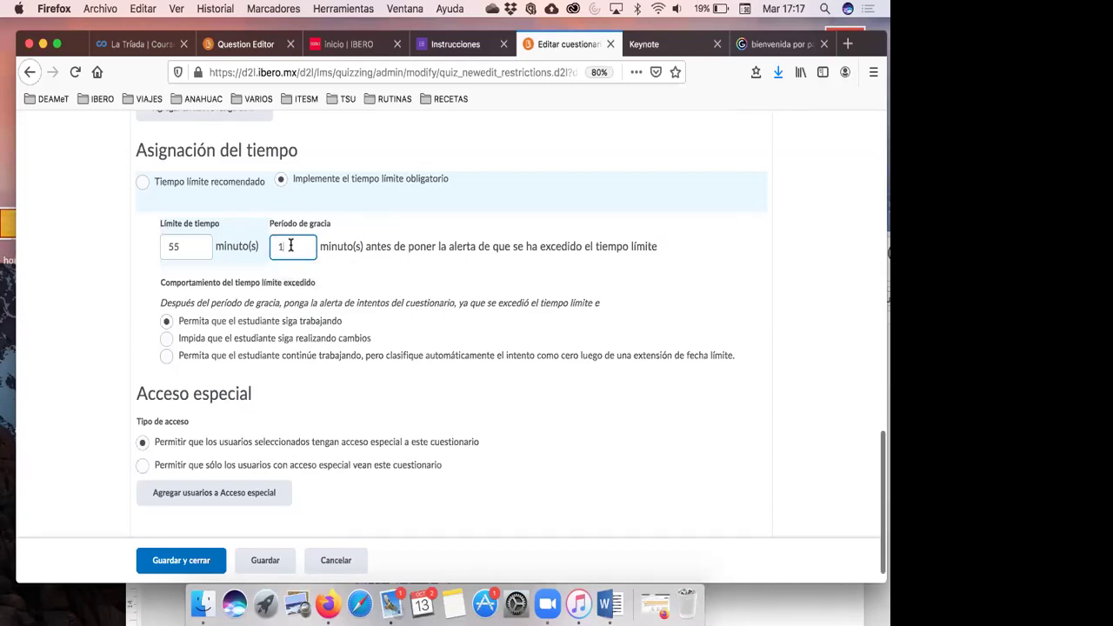
double_click(279, 247)
type("3")
left_click(194, 246)
key("BackSpace")
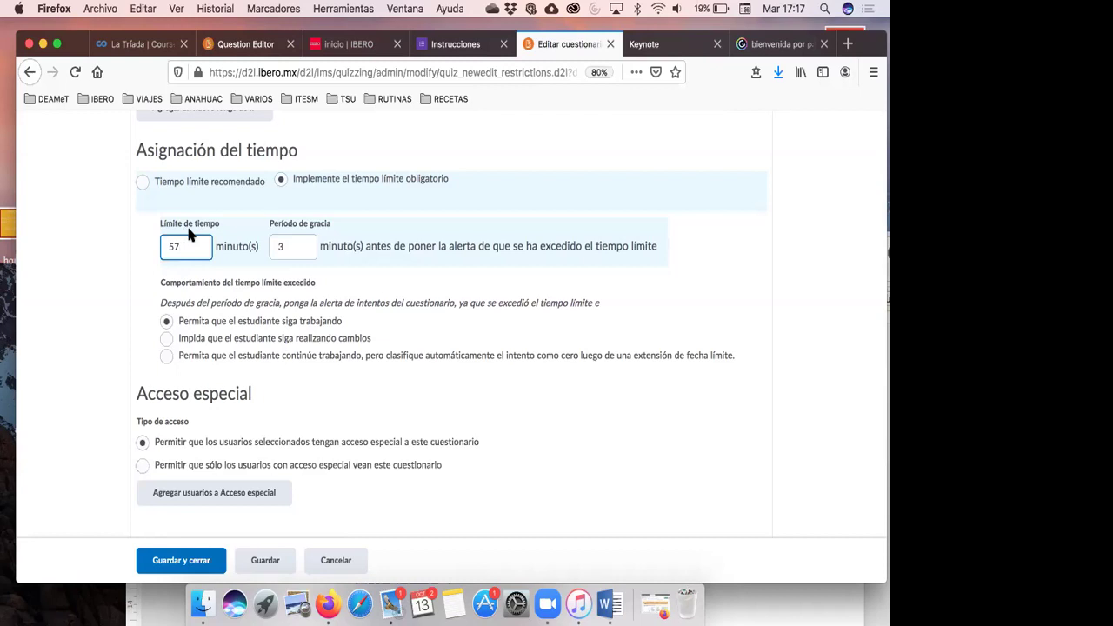
- Set the exceeded time limit behaviour to Impida que el estudiante siga realizando cambios and view the Acceso especial options
scroll(316, 233, "down", 1)
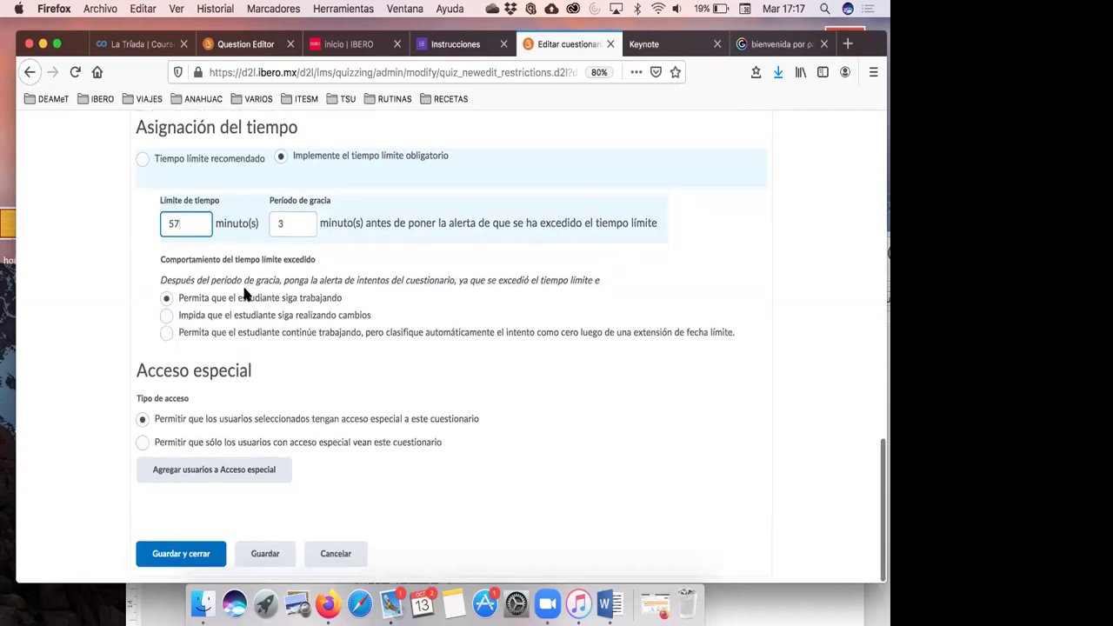
left_click(217, 304)
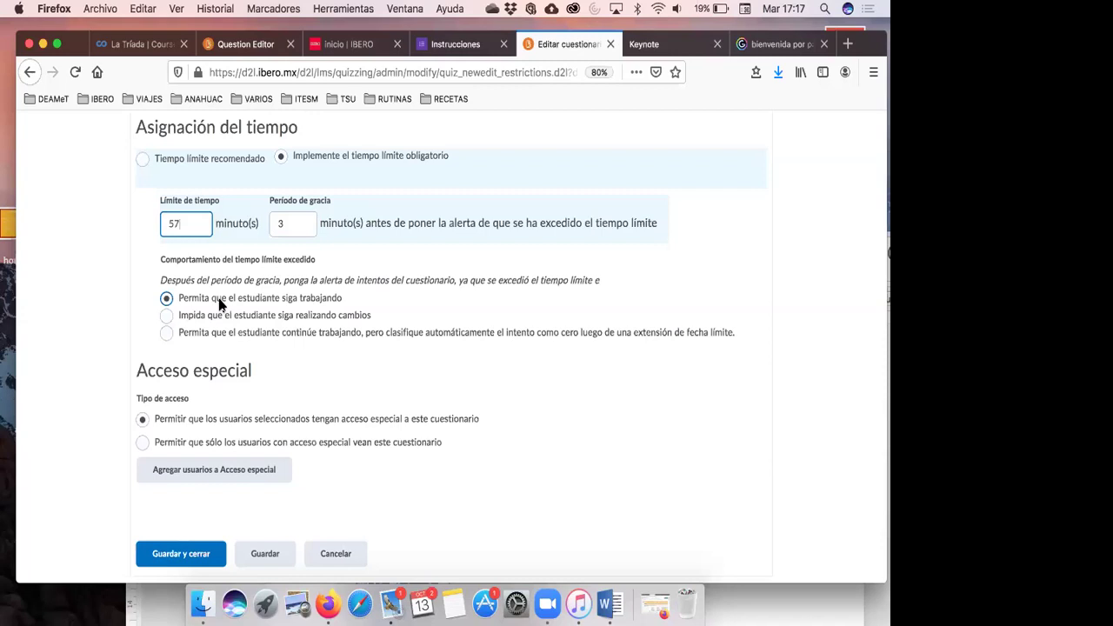
left_click(167, 316)
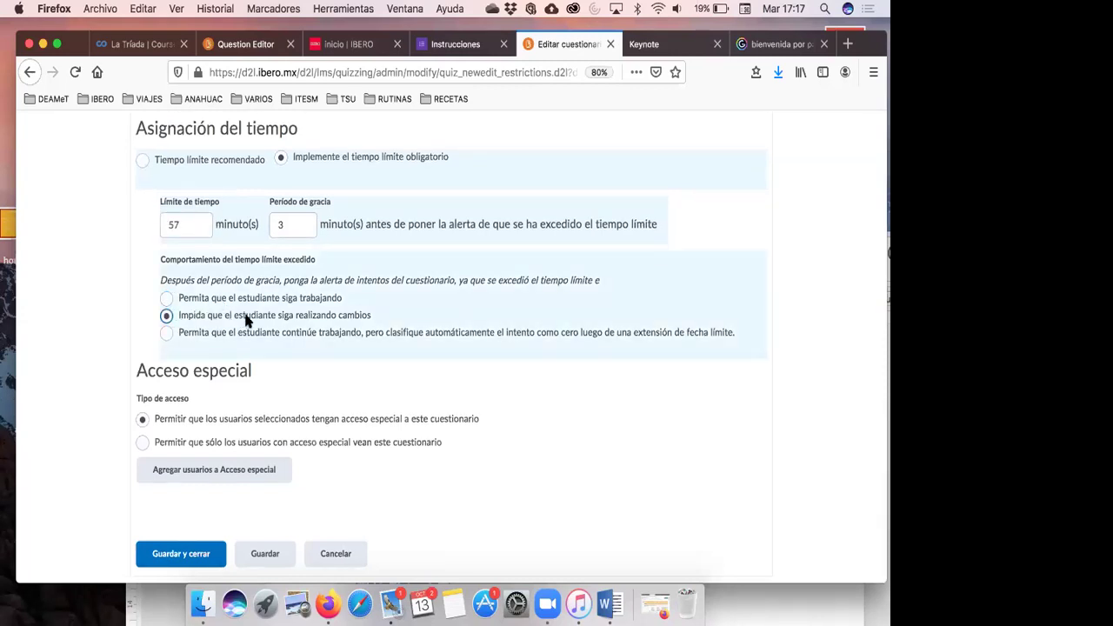
scroll(363, 325, "down", 2)
scroll(180, 318, "down", 1)
scroll(235, 371, "down", 1)
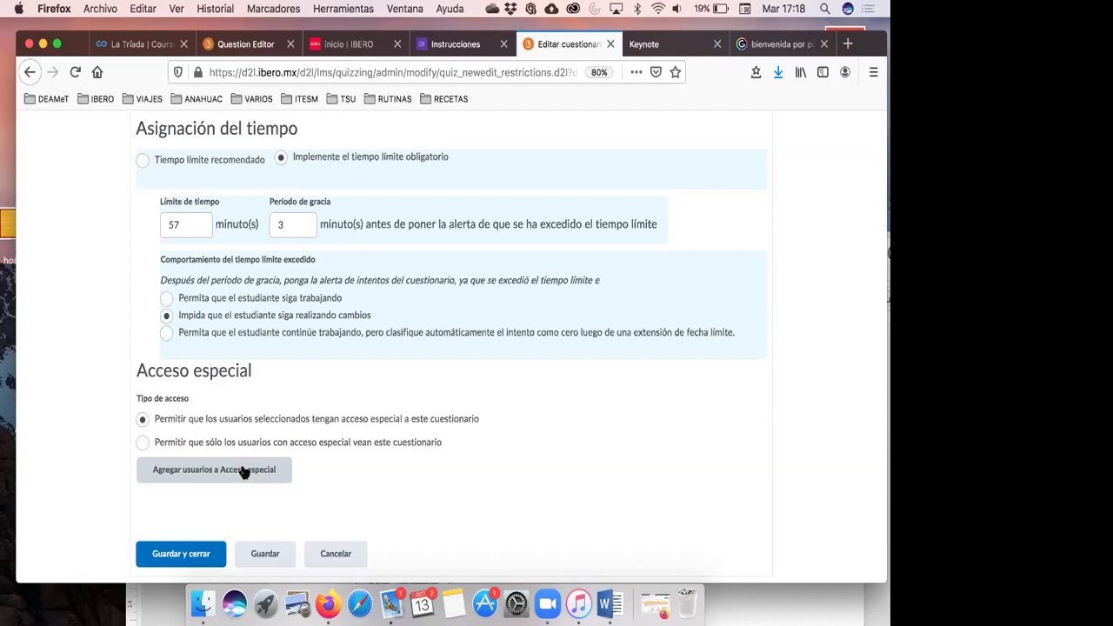
- Recheck the quiz's availability start and end times against its time limit, grace period and special access options
scroll(267, 338, "up", 15)
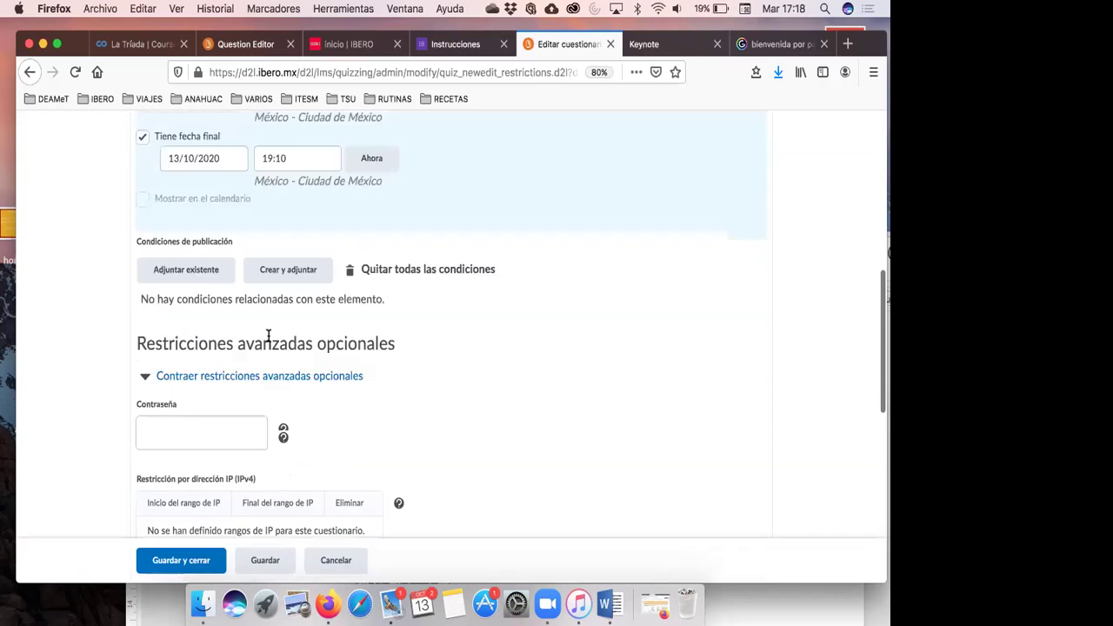
scroll(268, 339, "down", 2)
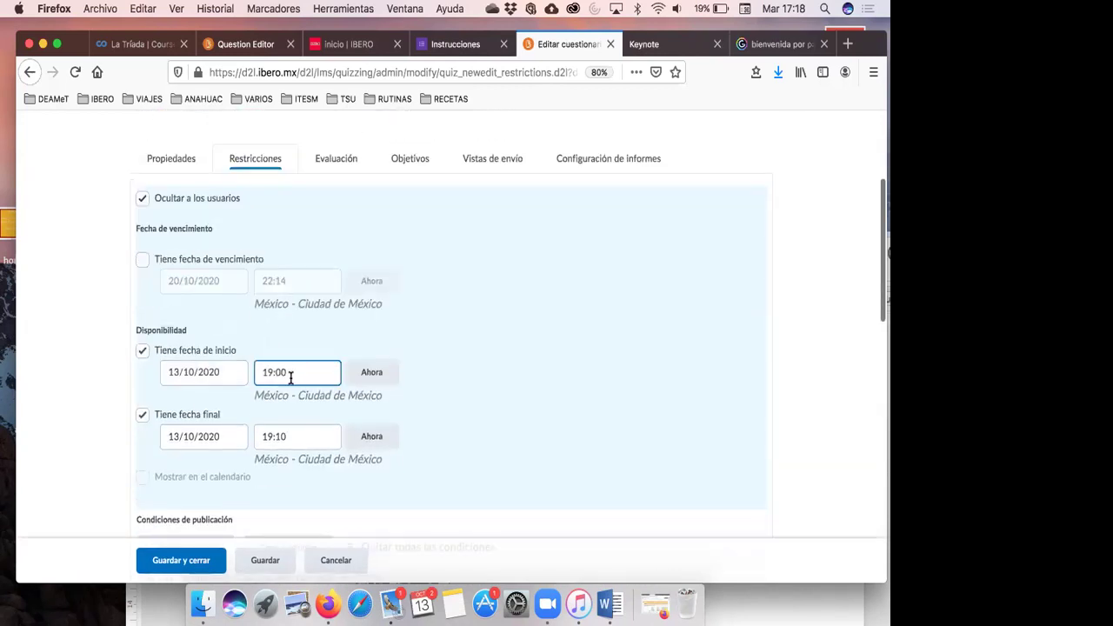
left_click(313, 440)
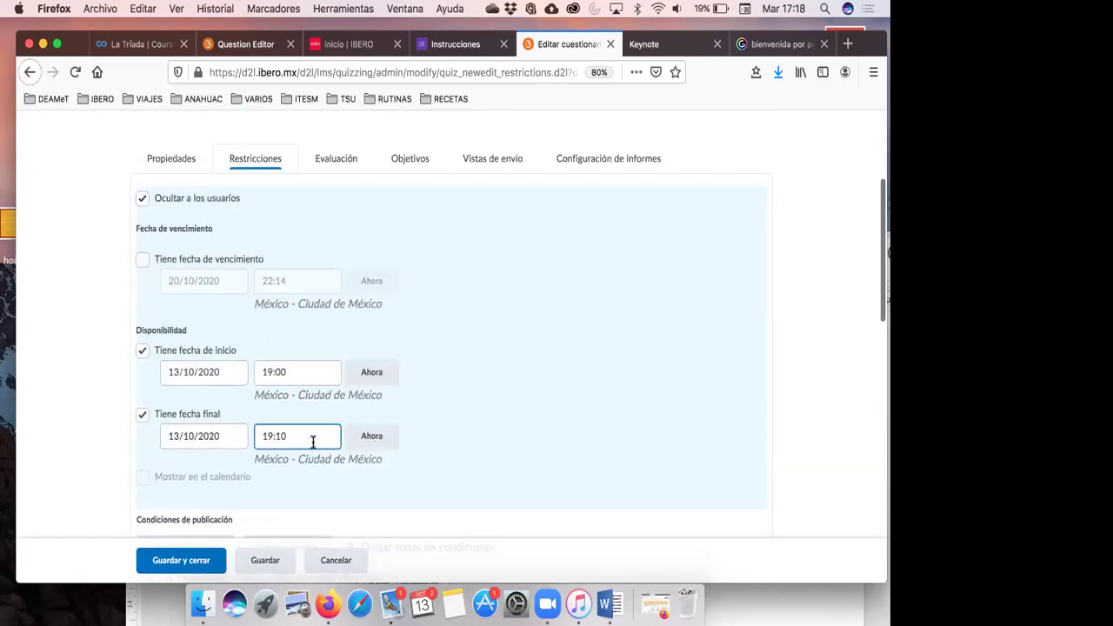
scroll(313, 445, "down", 4)
scroll(313, 447, "down", 9)
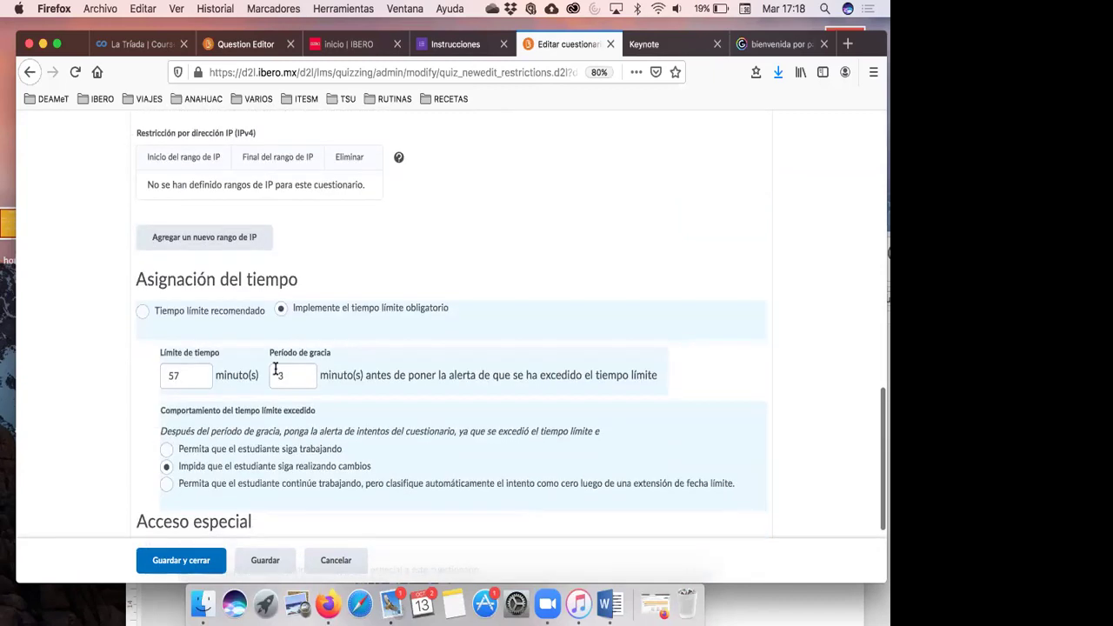
scroll(327, 407, "down", 3)
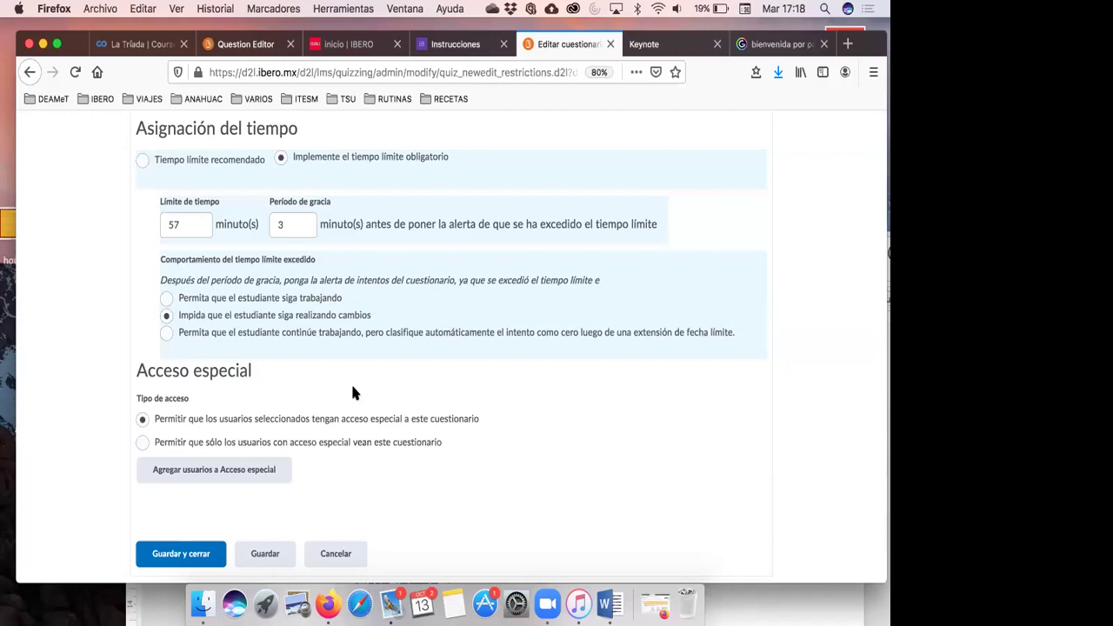
- Start adding users to special access and set both the availability start date and end date to 14/10/2020
left_click(241, 473)
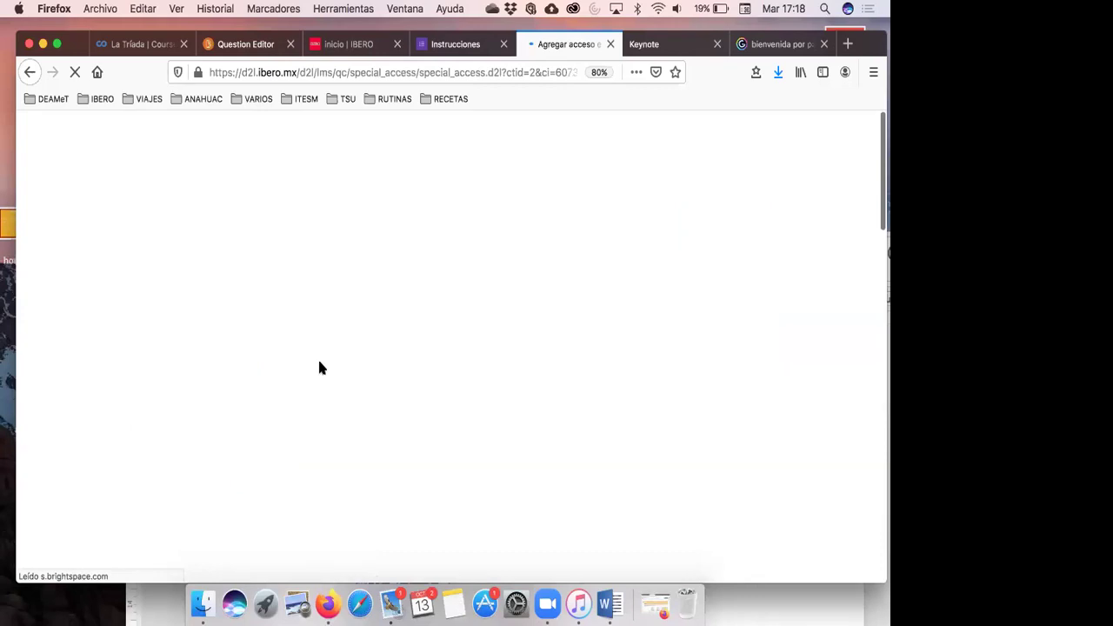
scroll(318, 368, "down", 5)
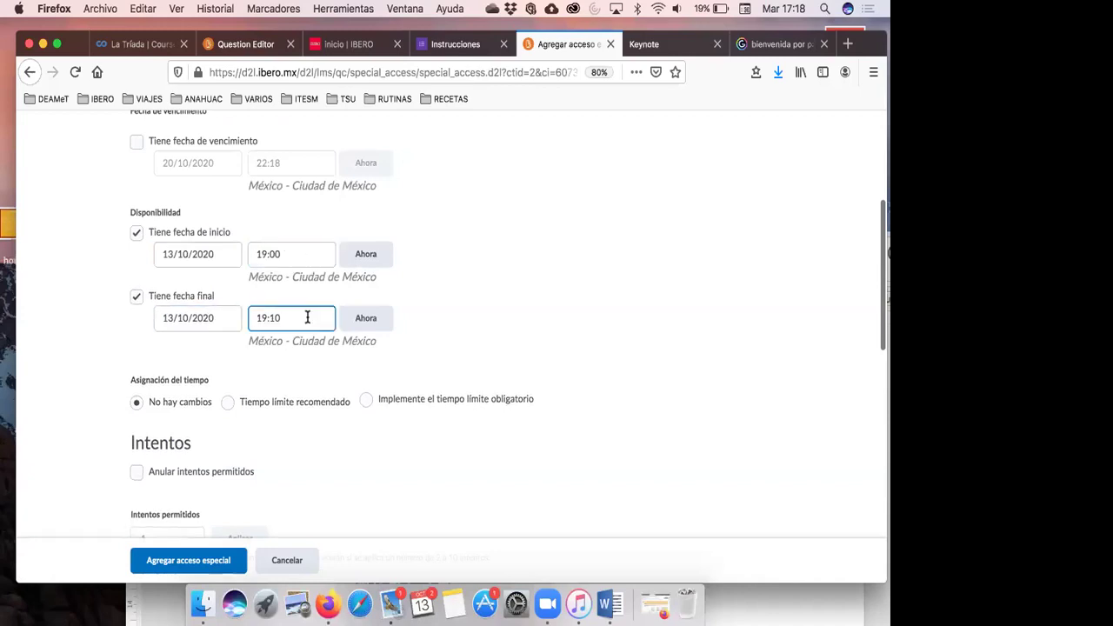
left_click(221, 252)
left_click(246, 415)
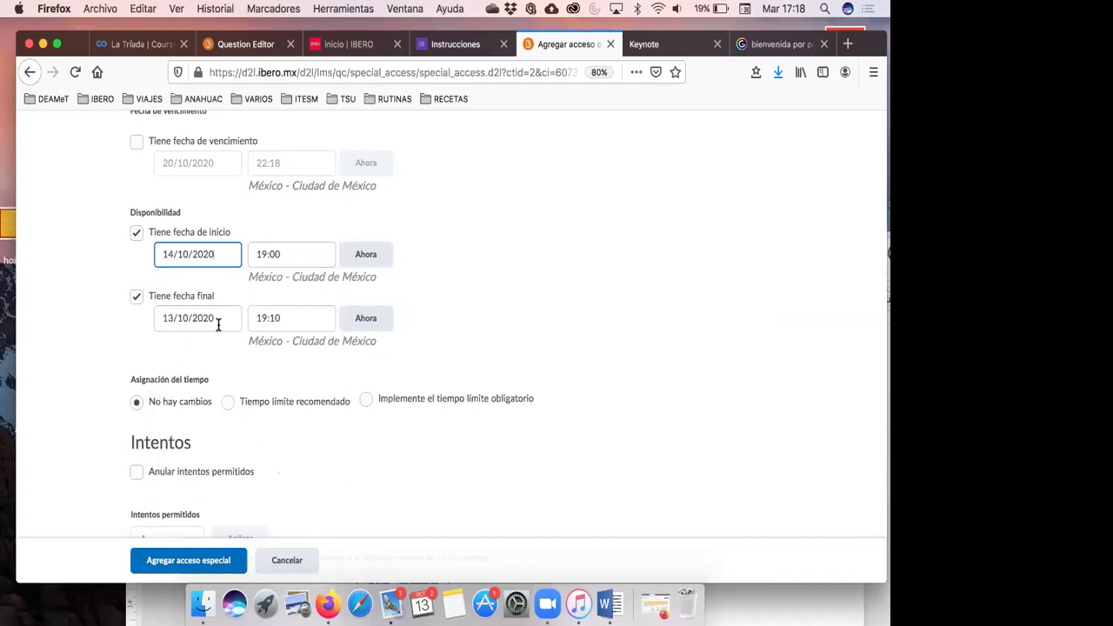
left_click(223, 316)
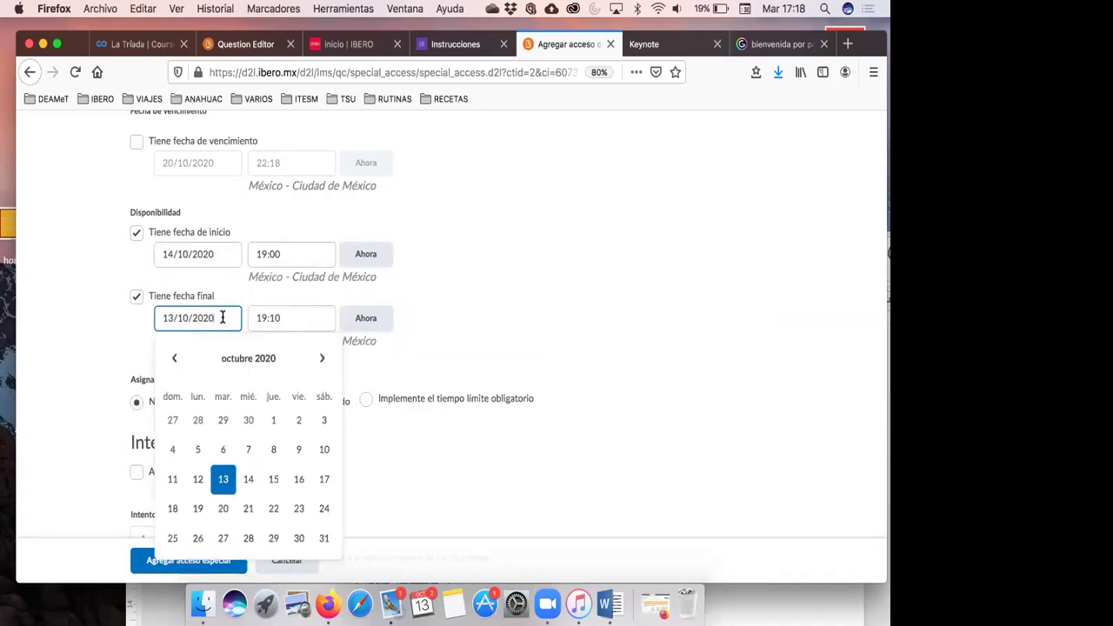
left_click(249, 479)
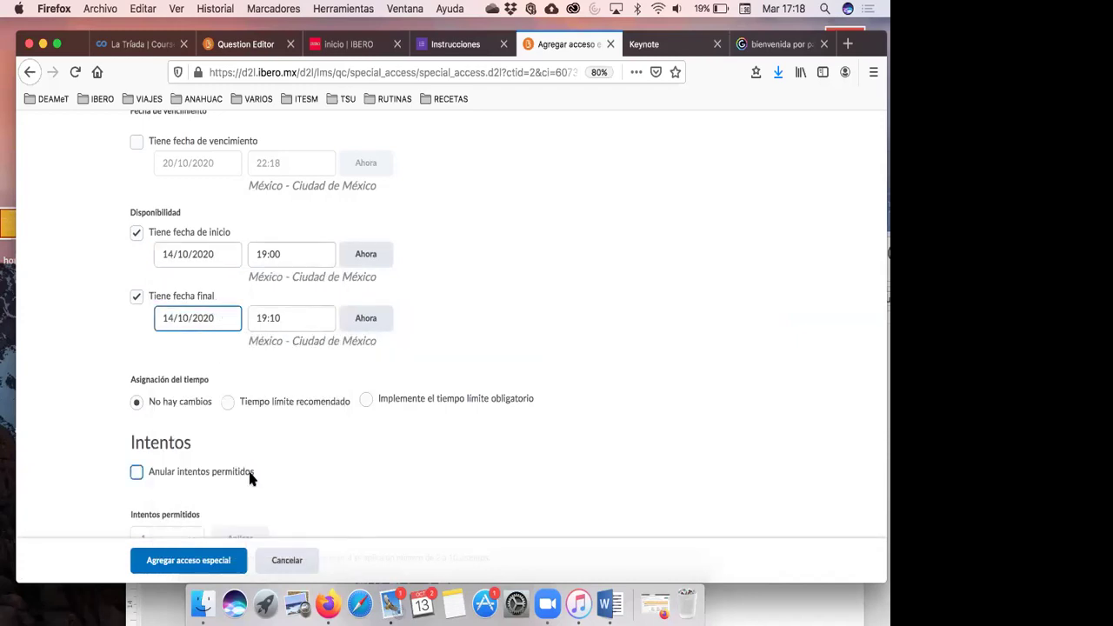
- Select the Alumno3 test student in the user list and add the special access, leaving time allocation and attempts at their defaults
scroll(302, 250, "up", 1)
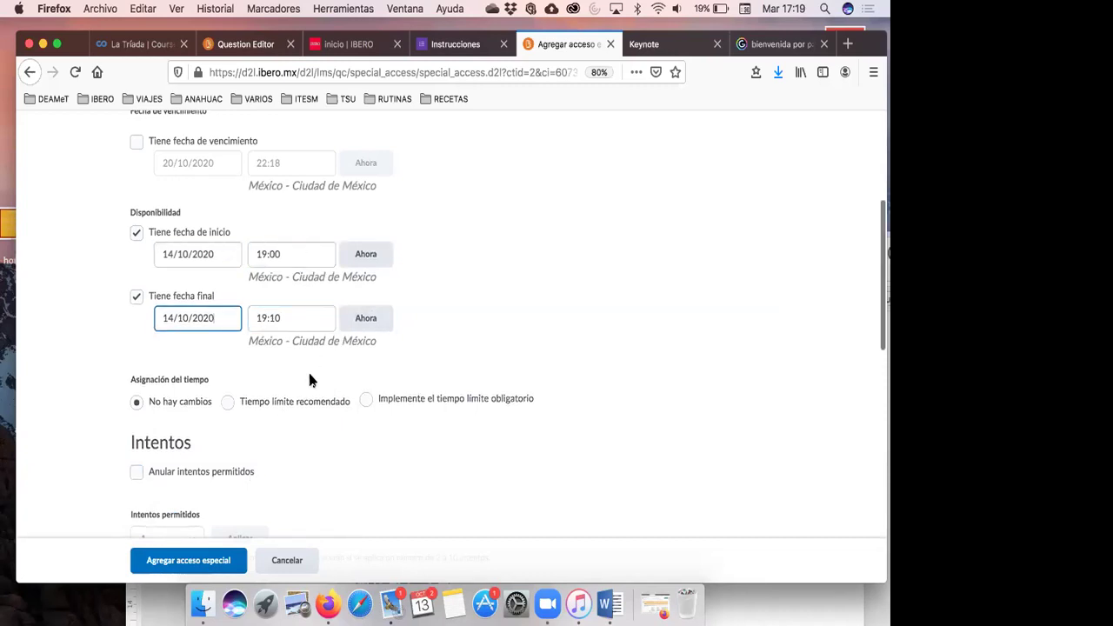
scroll(308, 372, "down", 2)
scroll(309, 366, "down", 2)
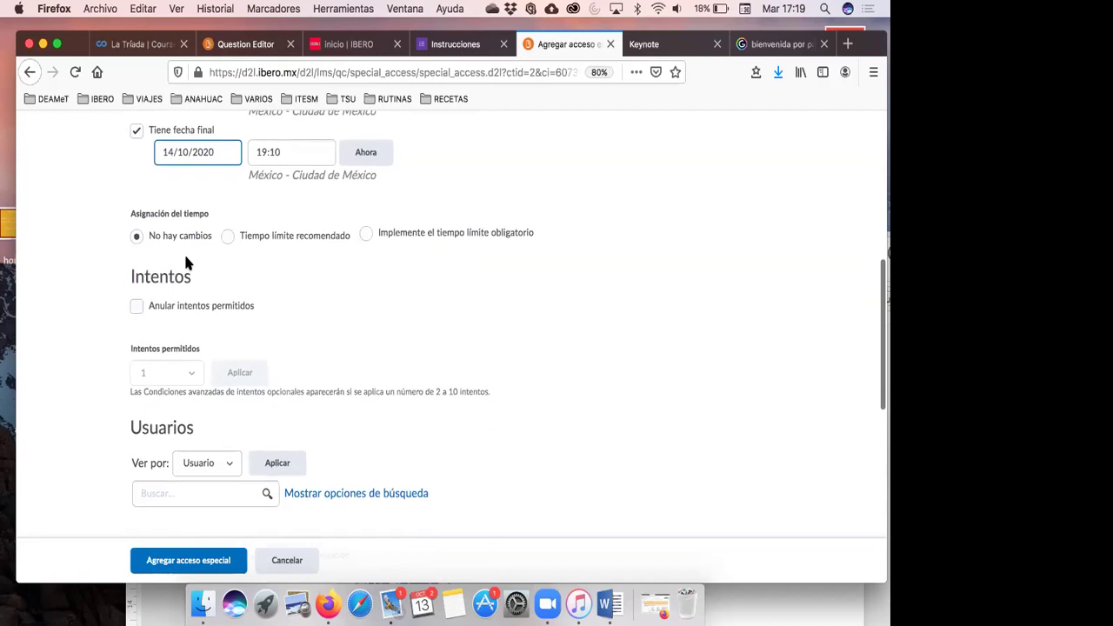
scroll(300, 323, "down", 1)
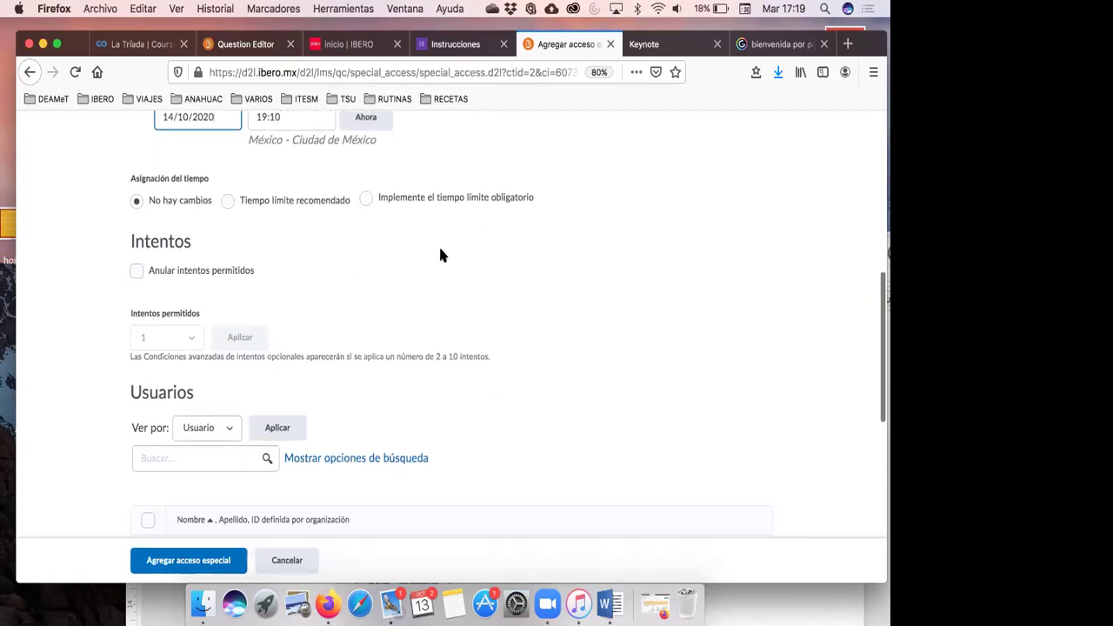
scroll(432, 257, "down", 1)
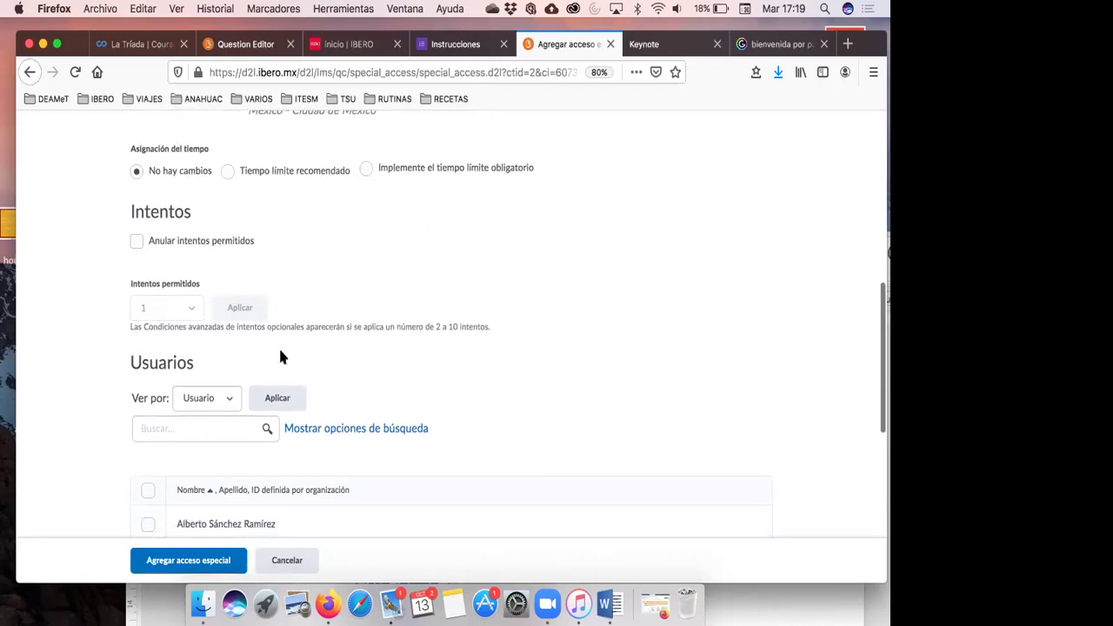
scroll(278, 346, "down", 3)
scroll(280, 355, "down", 4)
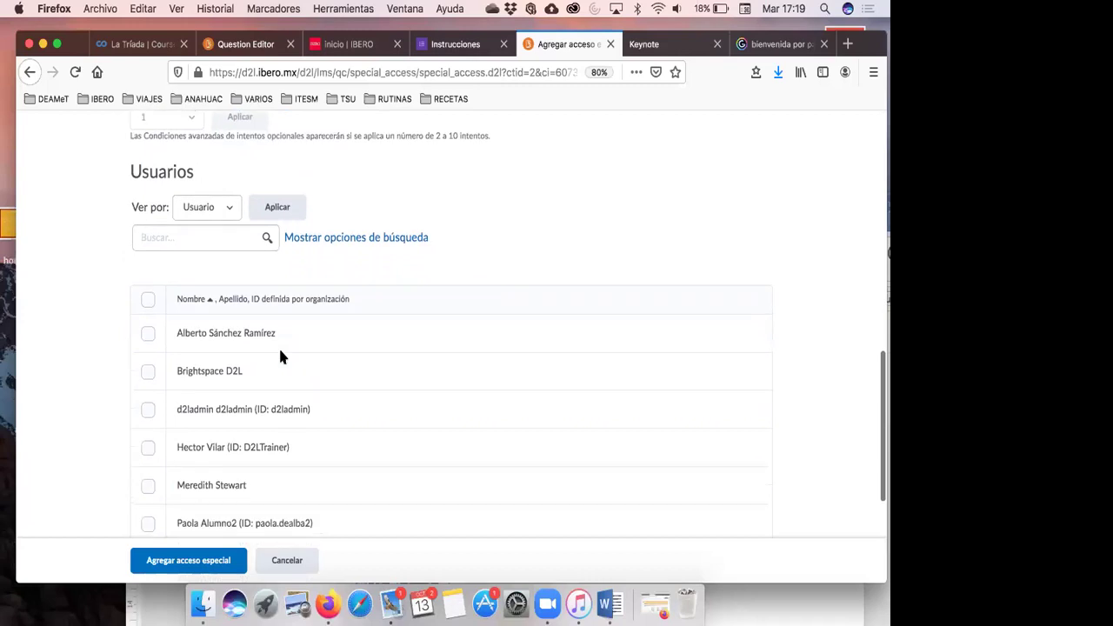
scroll(280, 355, "down", 5)
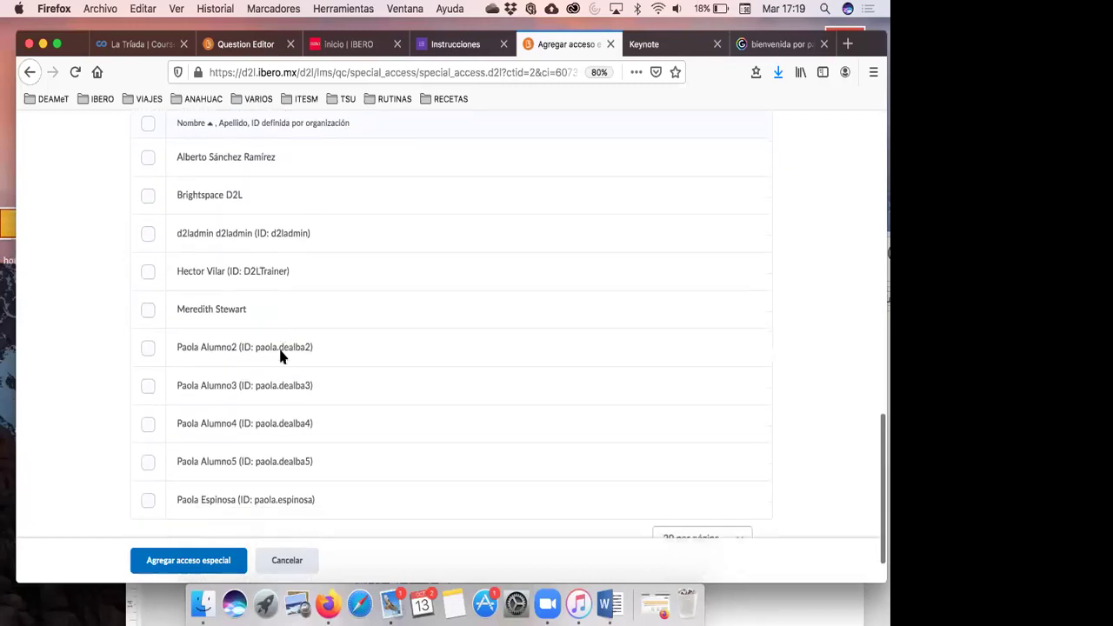
scroll(280, 354, "up", 8)
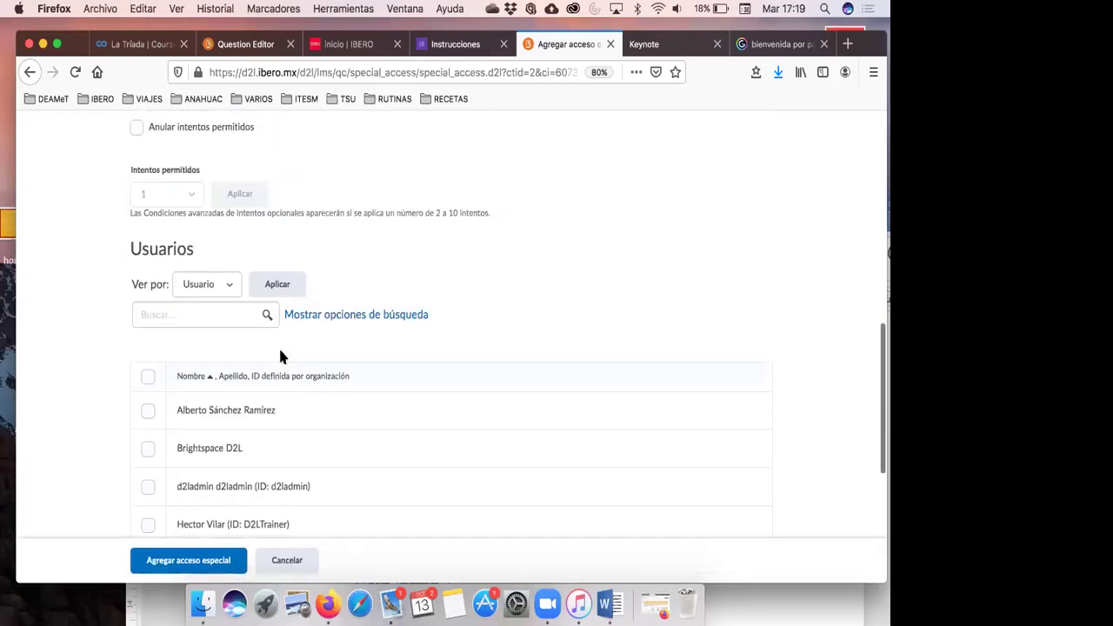
scroll(280, 355, "down", 9)
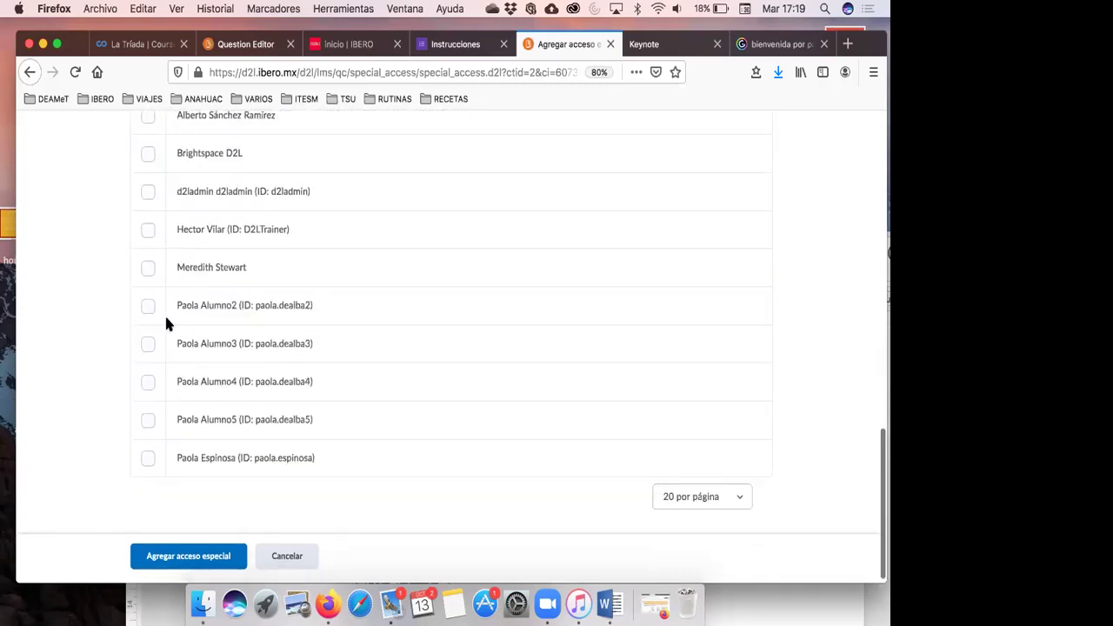
left_click(148, 345)
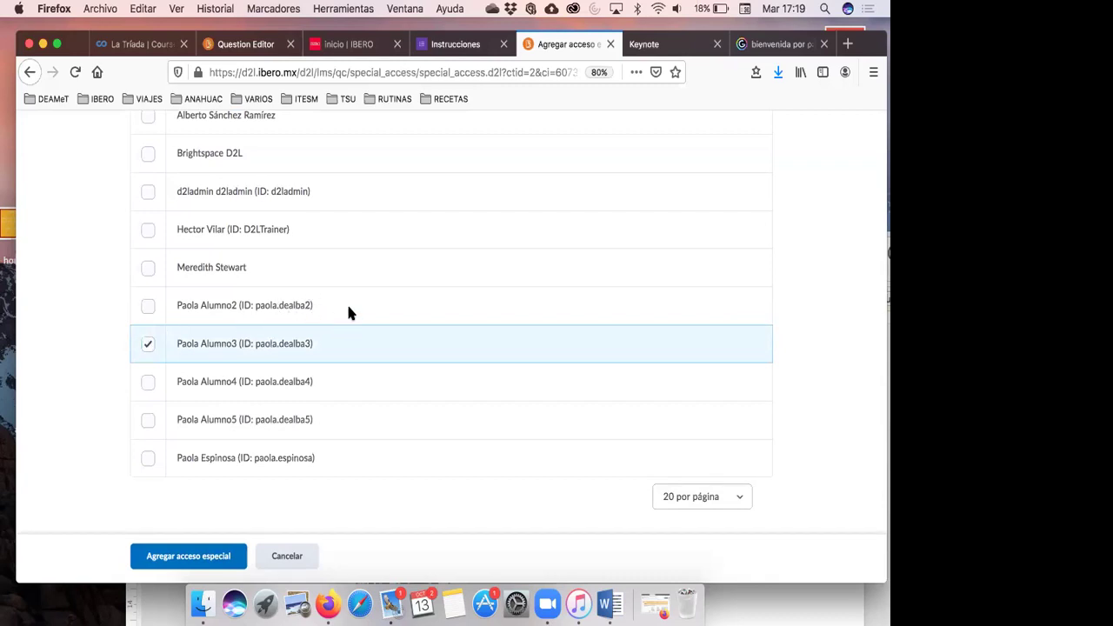
scroll(393, 304, "down", 1)
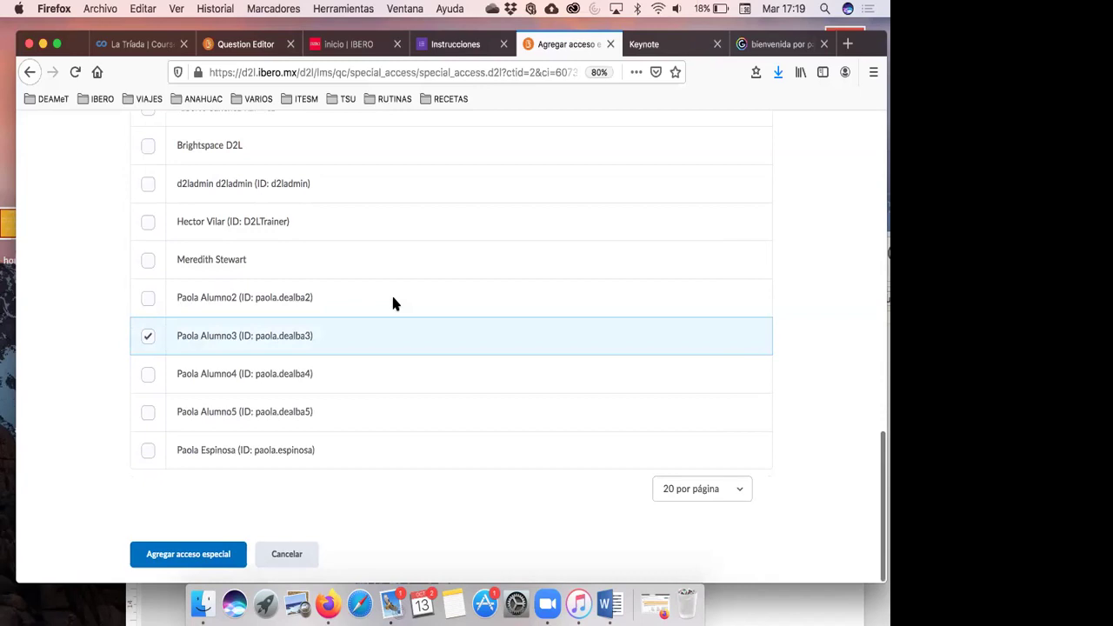
scroll(393, 303, "up", 1)
scroll(393, 304, "up", 2)
scroll(393, 303, "down", 3)
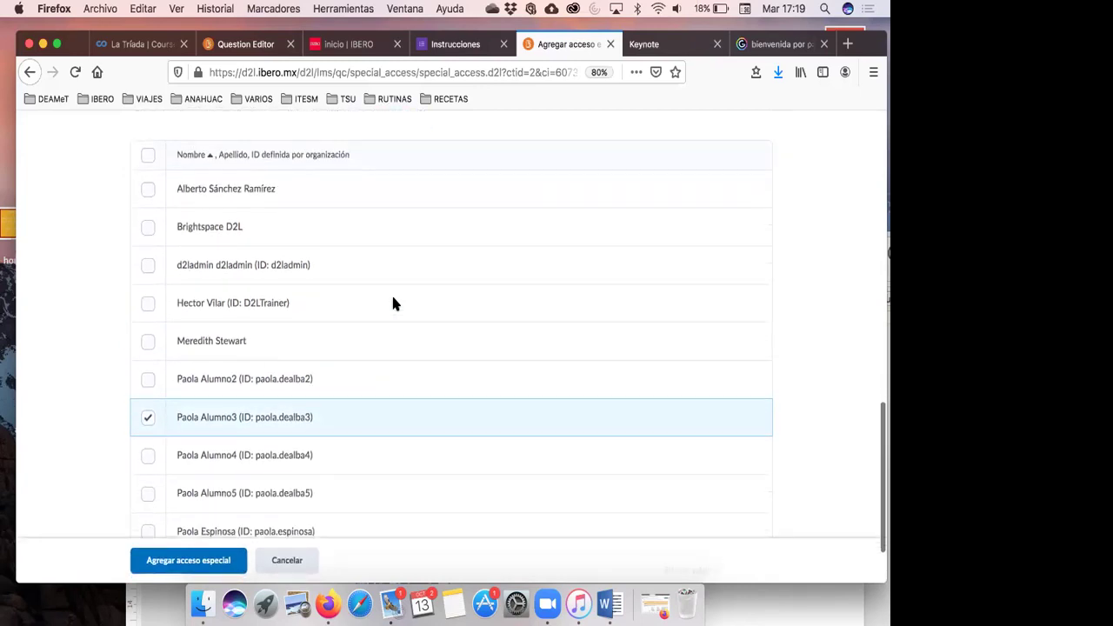
left_click(213, 560)
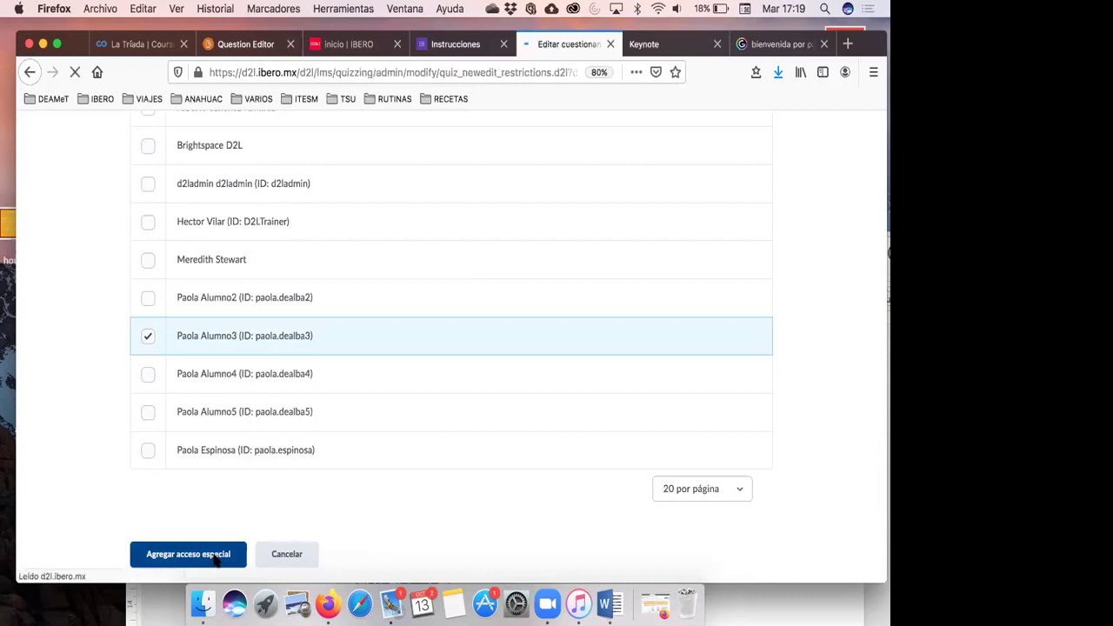
- Check the added special access entry against the quiz's general availability dates and save the quiz restrictions
scroll(301, 438, "down", 2)
scroll(302, 441, "down", 13)
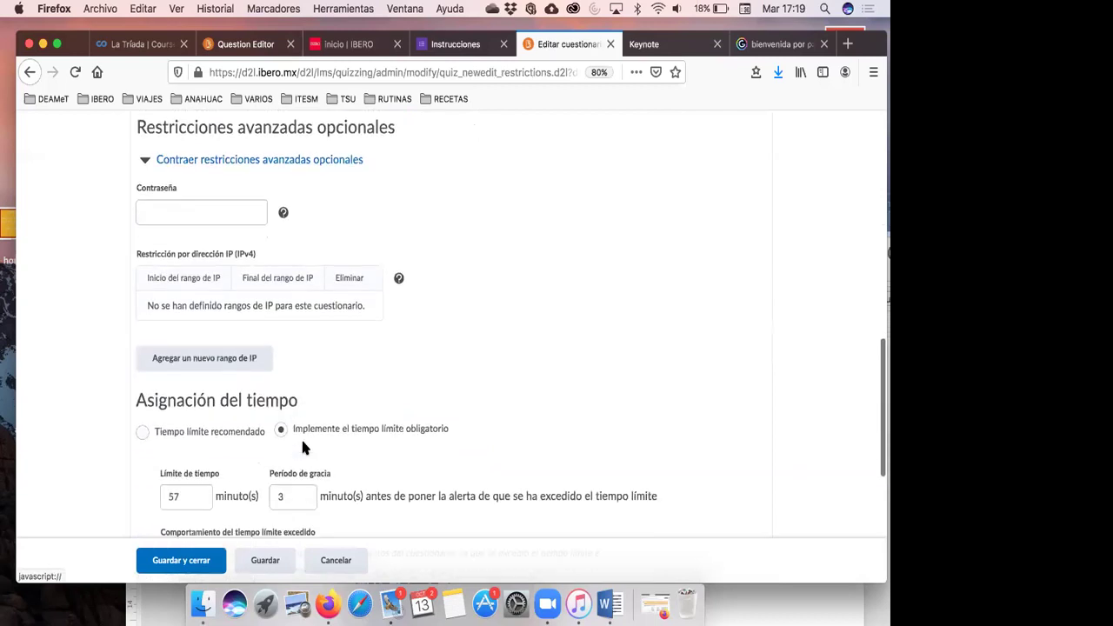
scroll(303, 442, "down", 5)
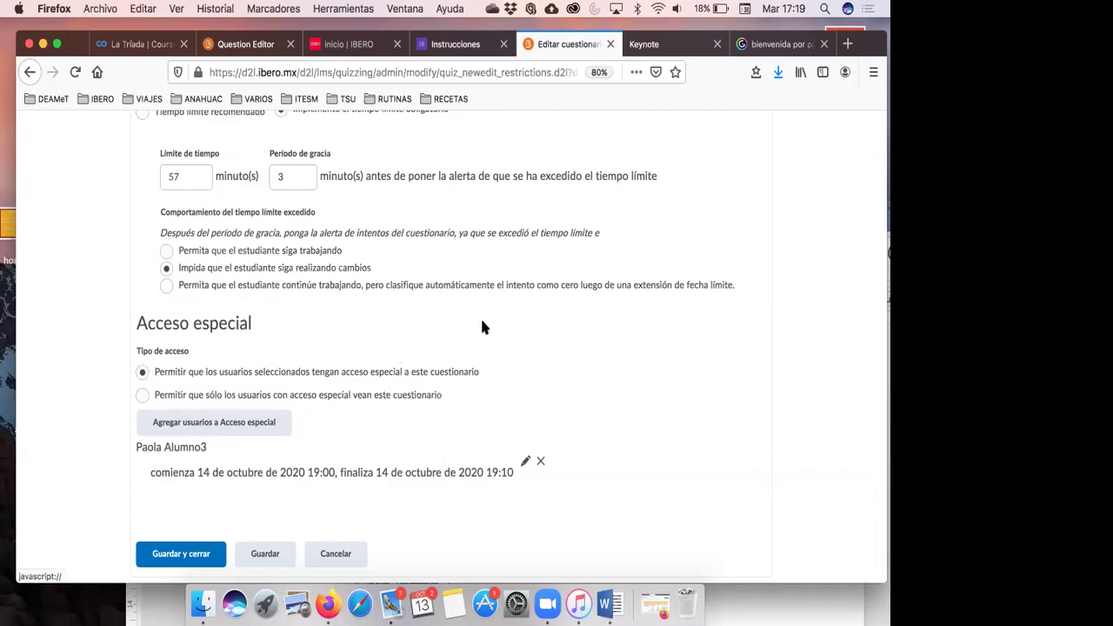
scroll(483, 327, "up", 5)
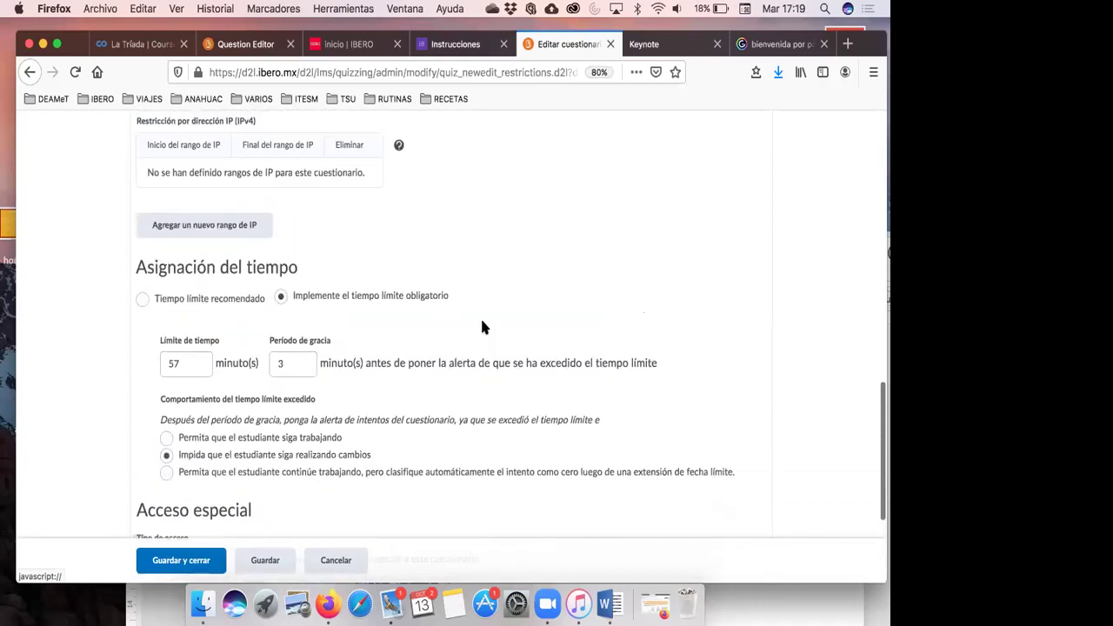
scroll(484, 326, "up", 10)
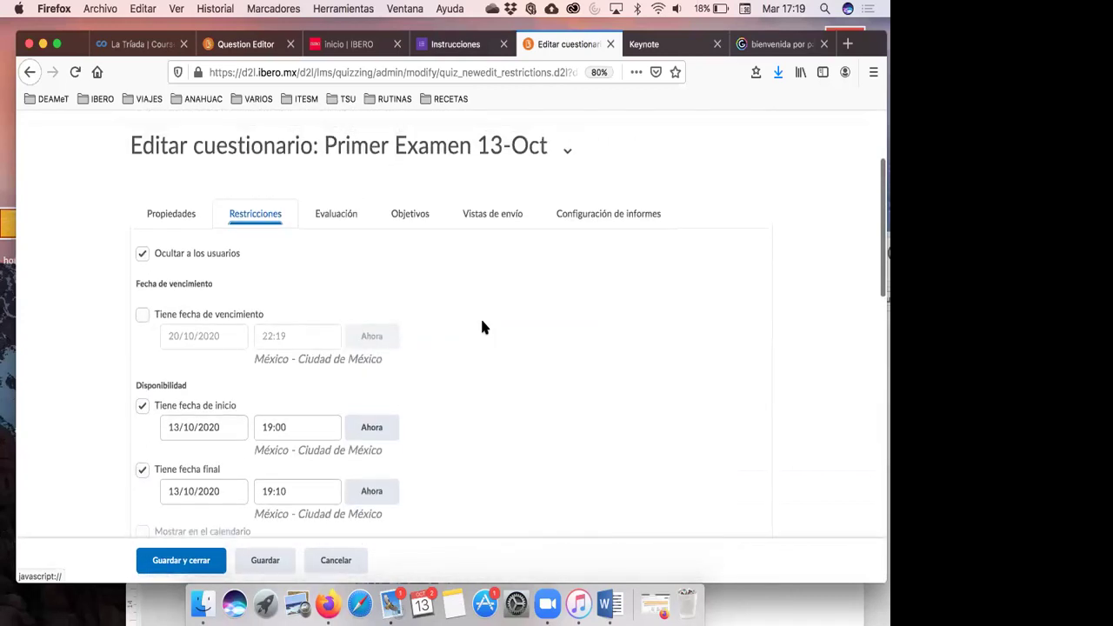
scroll(483, 327, "down", 2)
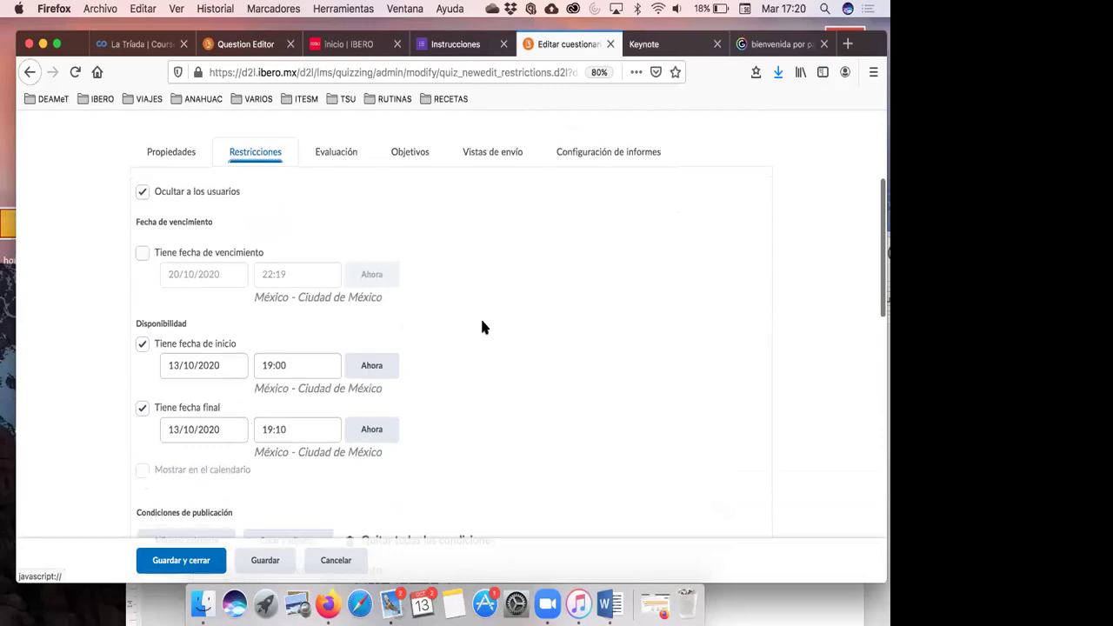
scroll(483, 327, "down", 1)
scroll(483, 328, "down", 1)
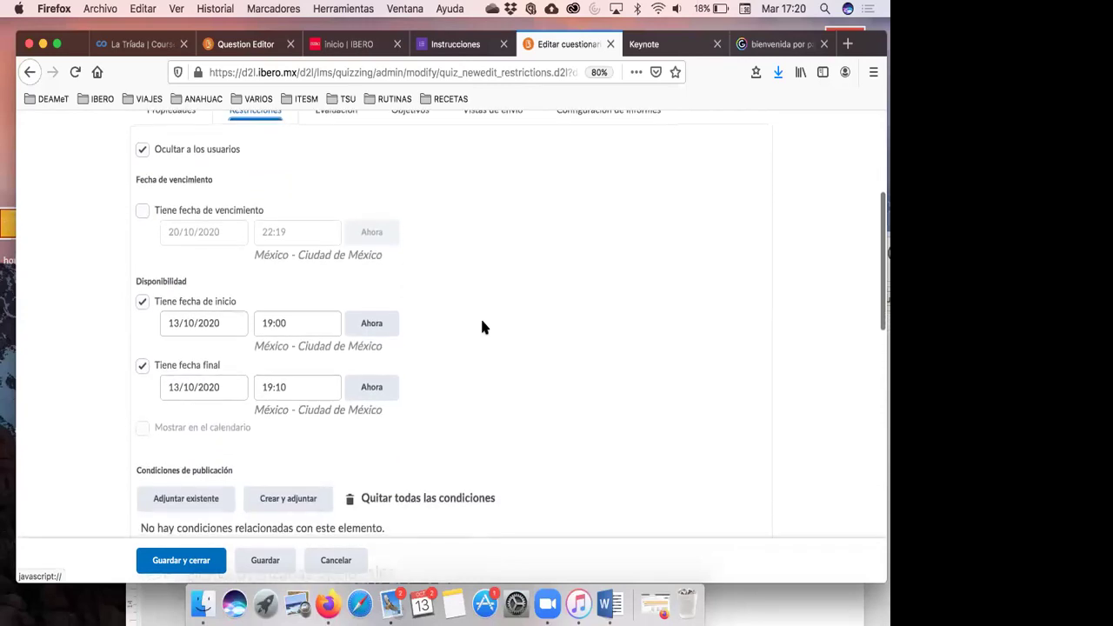
scroll(483, 328, "up", 5)
scroll(483, 328, "down", 3)
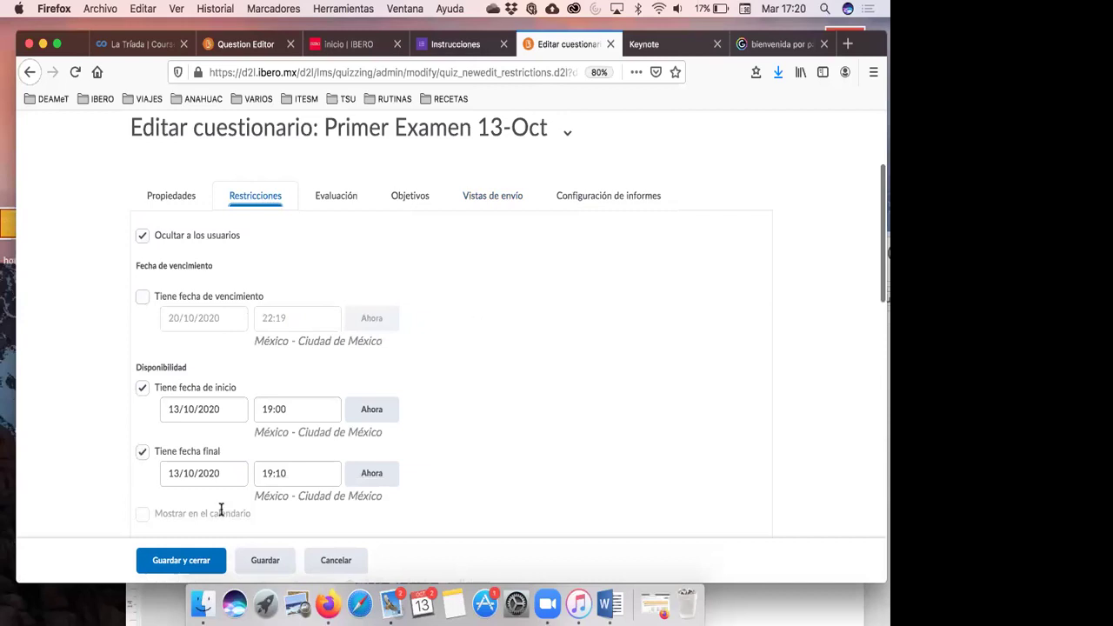
left_click(255, 561)
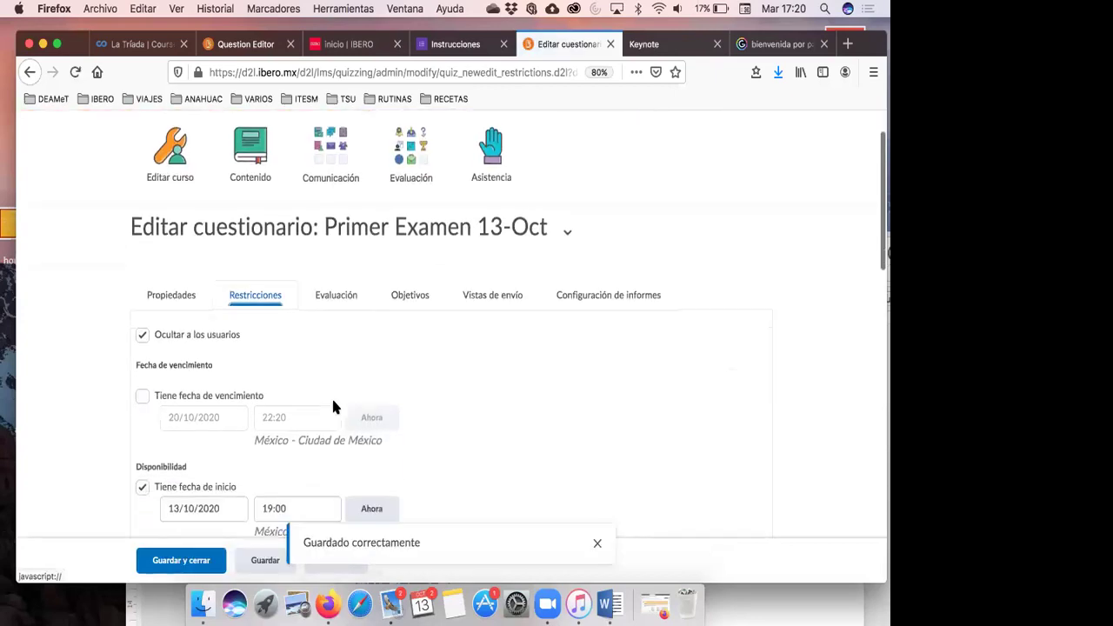
- Review the quiz's Propiedades and Restricciones settings once more
left_click(179, 257)
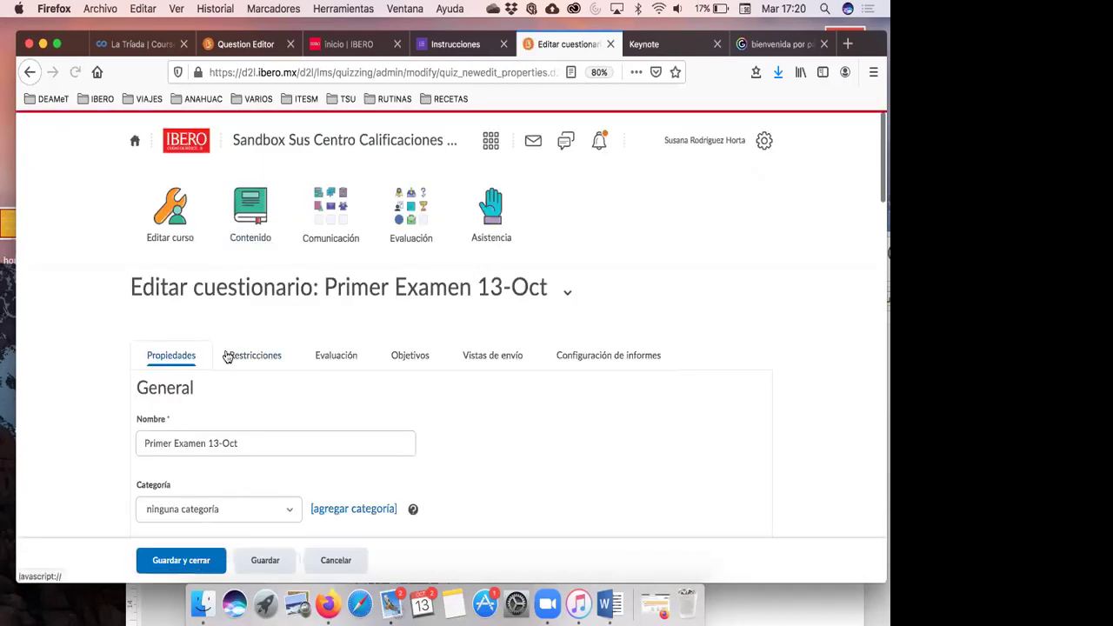
left_click(261, 355)
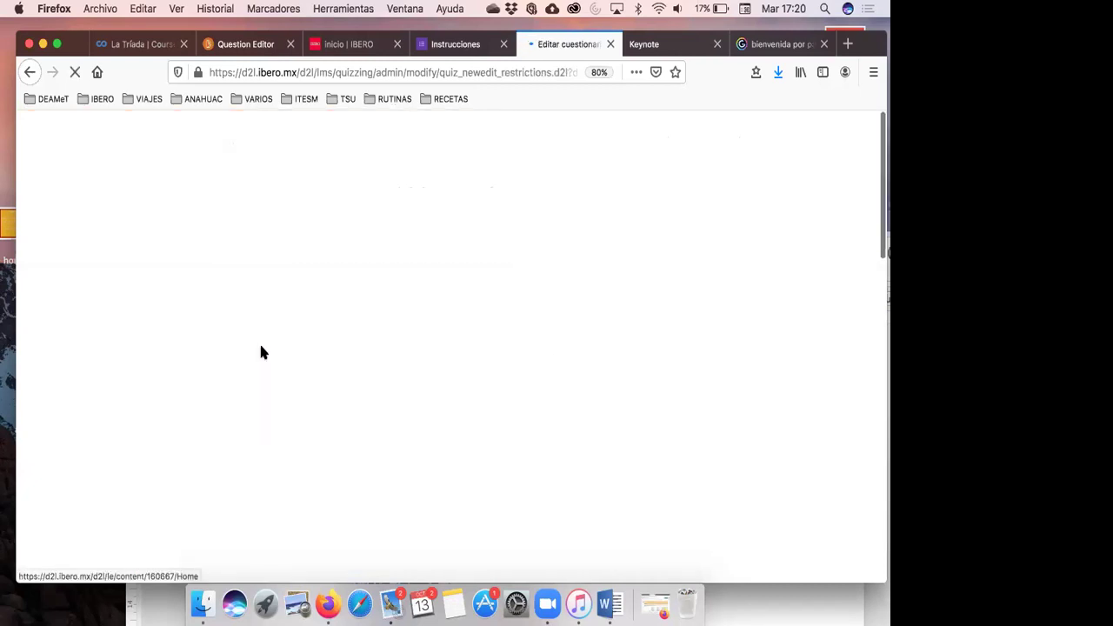
scroll(261, 348, "down", 10)
scroll(261, 352, "down", 4)
scroll(261, 352, "up", 8)
scroll(261, 351, "up", 4)
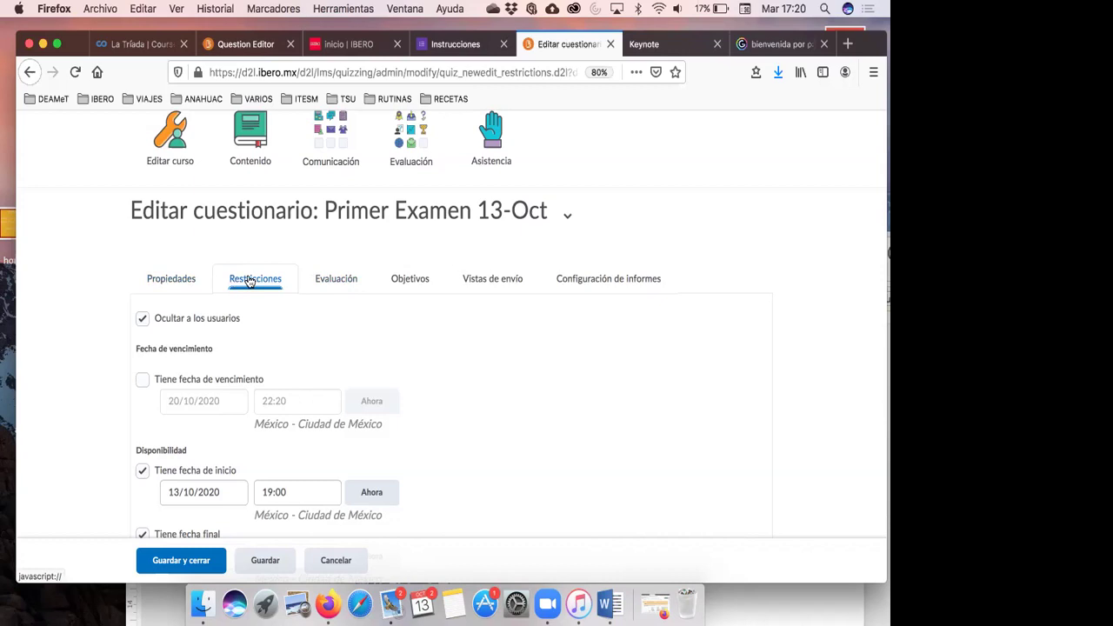
- In the quiz's Evaluación settings, enable automatic grading so attempts show as graded immediately after completion
left_click(326, 280)
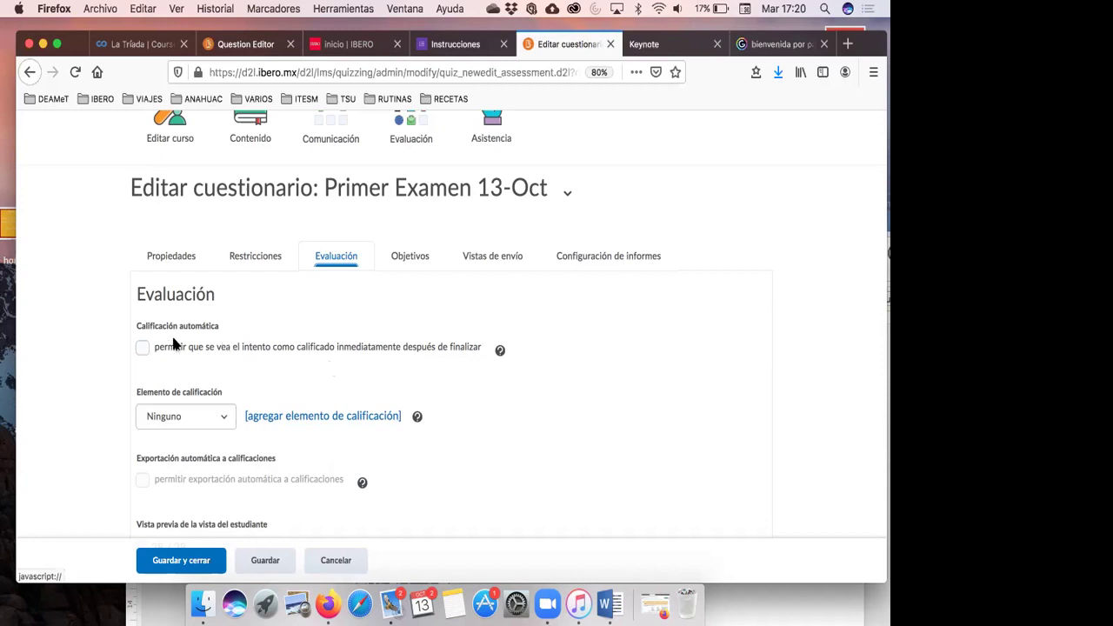
left_click(143, 347)
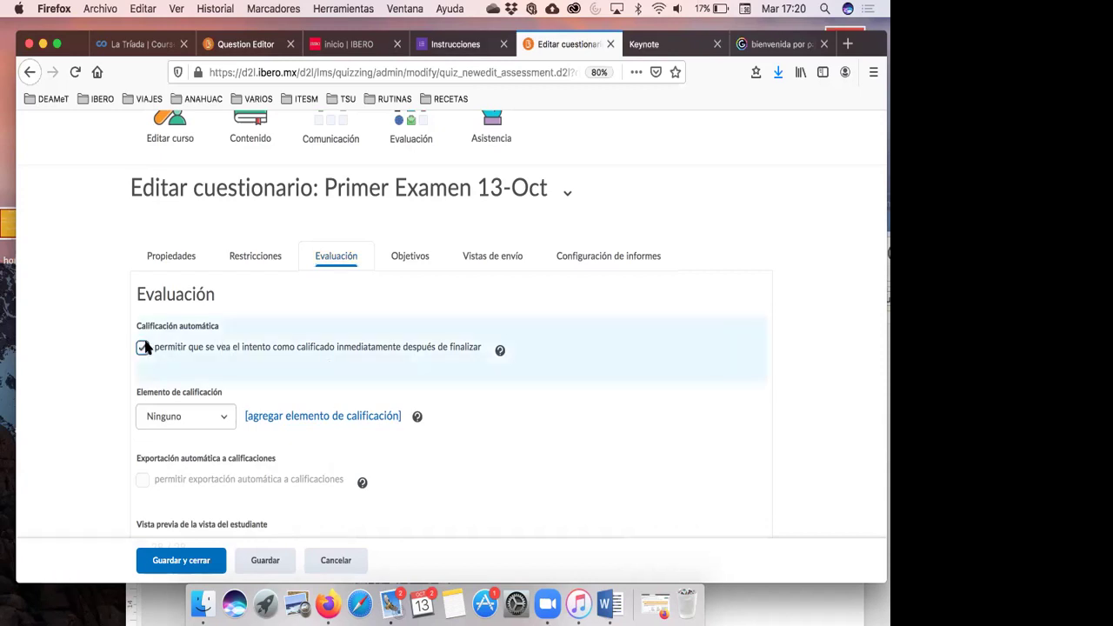
- Turn off the quiz's automatic grading so attempts are not shown as graded immediately after completion
left_click(143, 348)
scroll(169, 348, "down", 2)
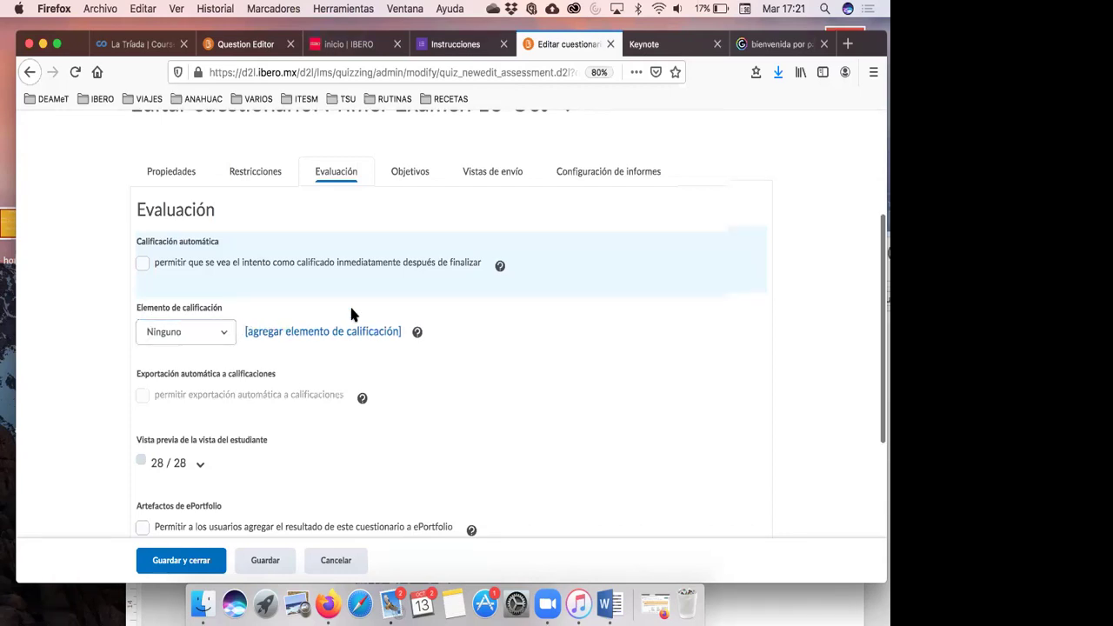
scroll(351, 314, "down", 2)
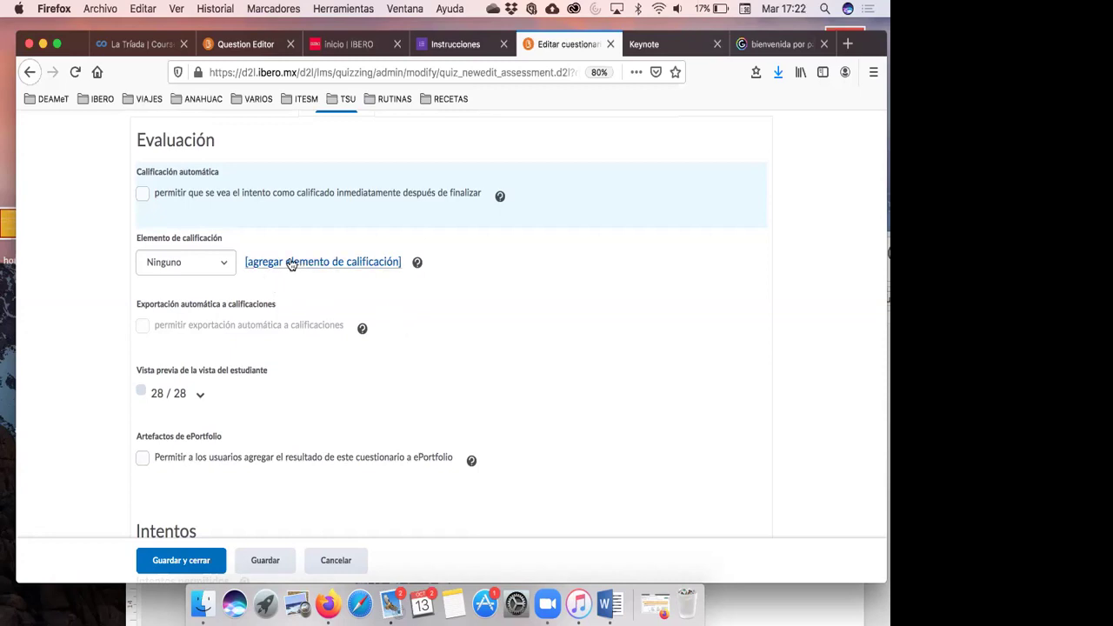
scroll(310, 277, "down", 1)
scroll(310, 277, "up", 1)
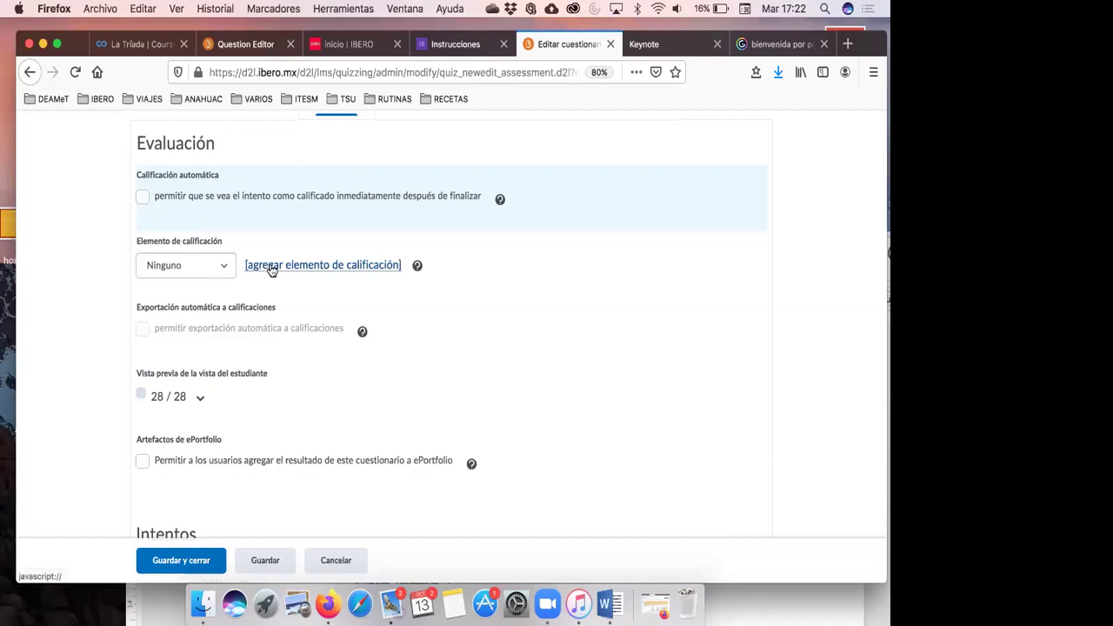
- Add a new numeric grade item for the quiz and name it "1er Parcial 13 Oct"
left_click(271, 266)
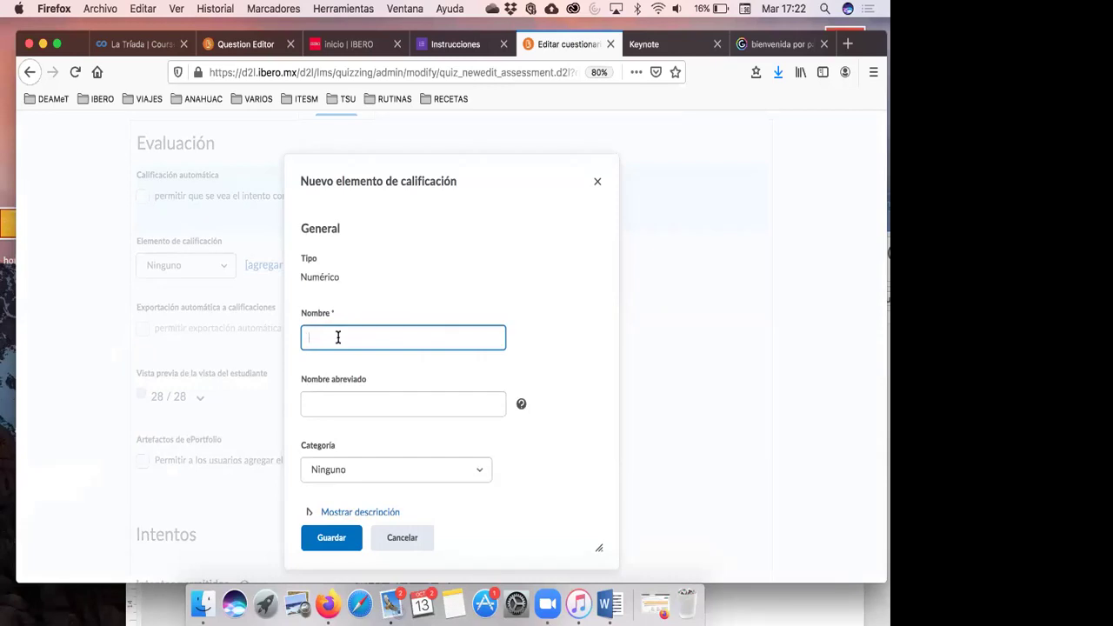
type("1er Parcial 13 Oct")
key("Tab")
scroll(390, 377, "down", 3)
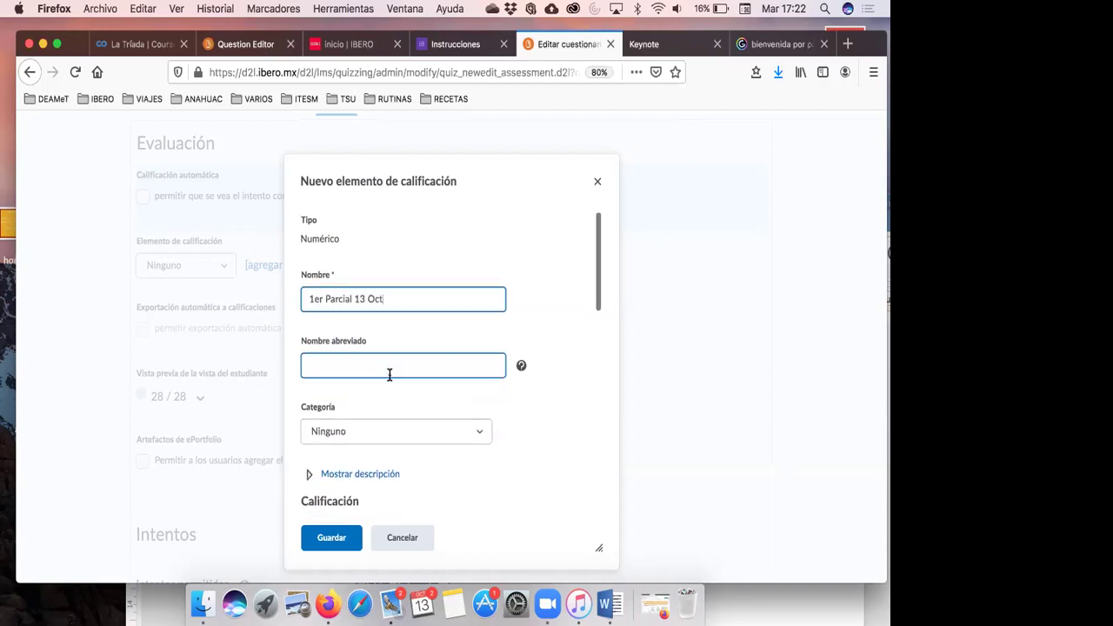
- Set the new grade item's weight (Peso) to 0, leave its maximum points unchanged, and save it
scroll(390, 380, "down", 2)
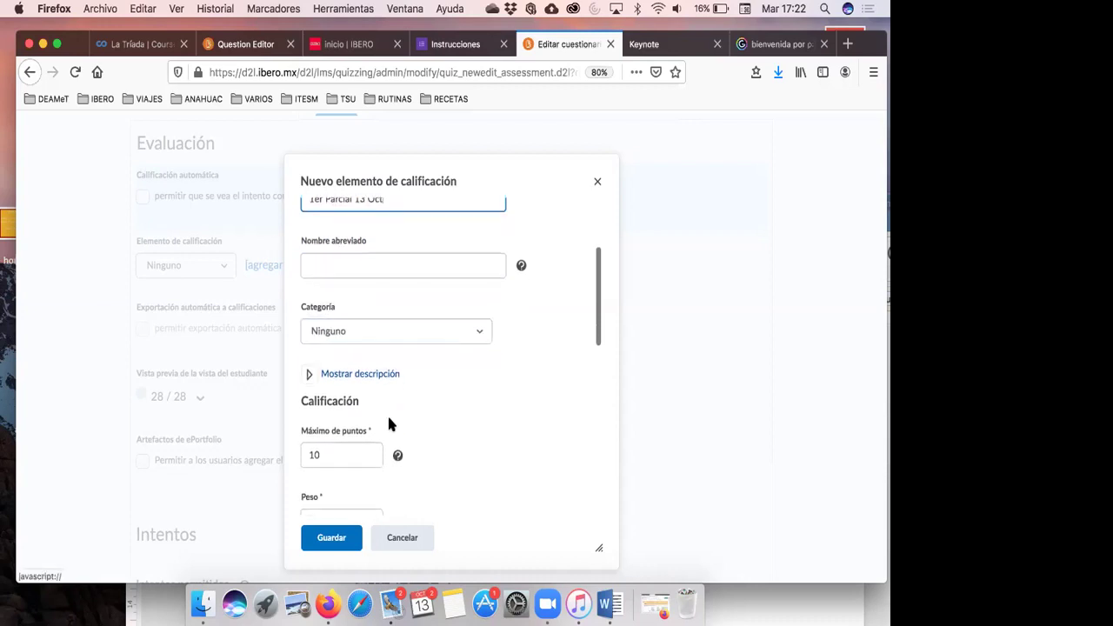
scroll(387, 413, "down", 2)
scroll(389, 423, "down", 1)
left_click(349, 378)
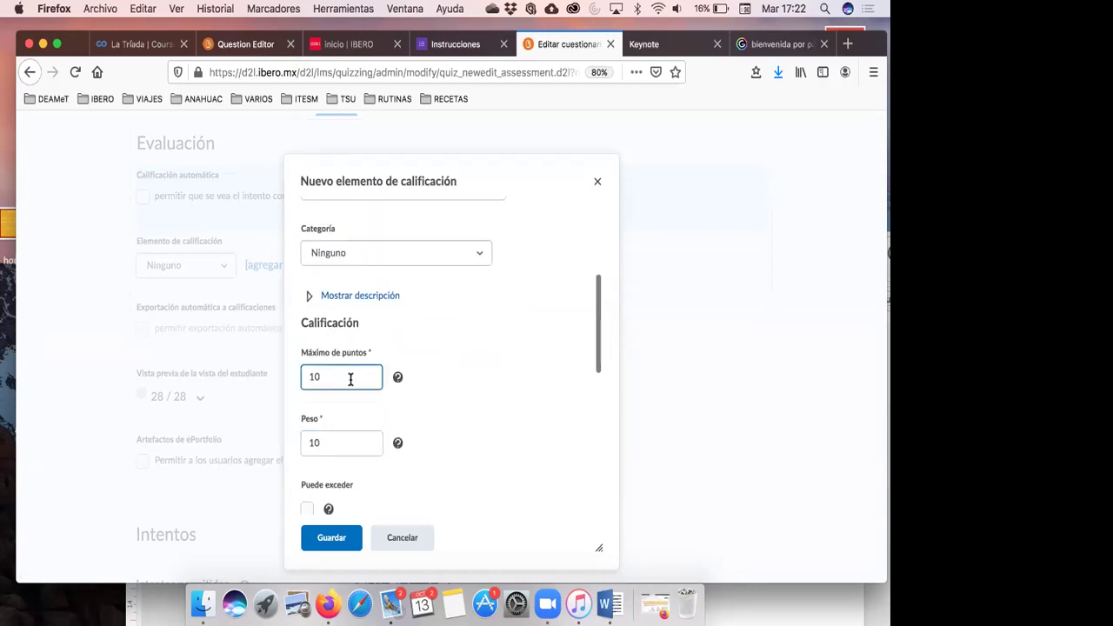
left_click(339, 441)
left_click_drag(338, 442, 287, 442)
type("0")
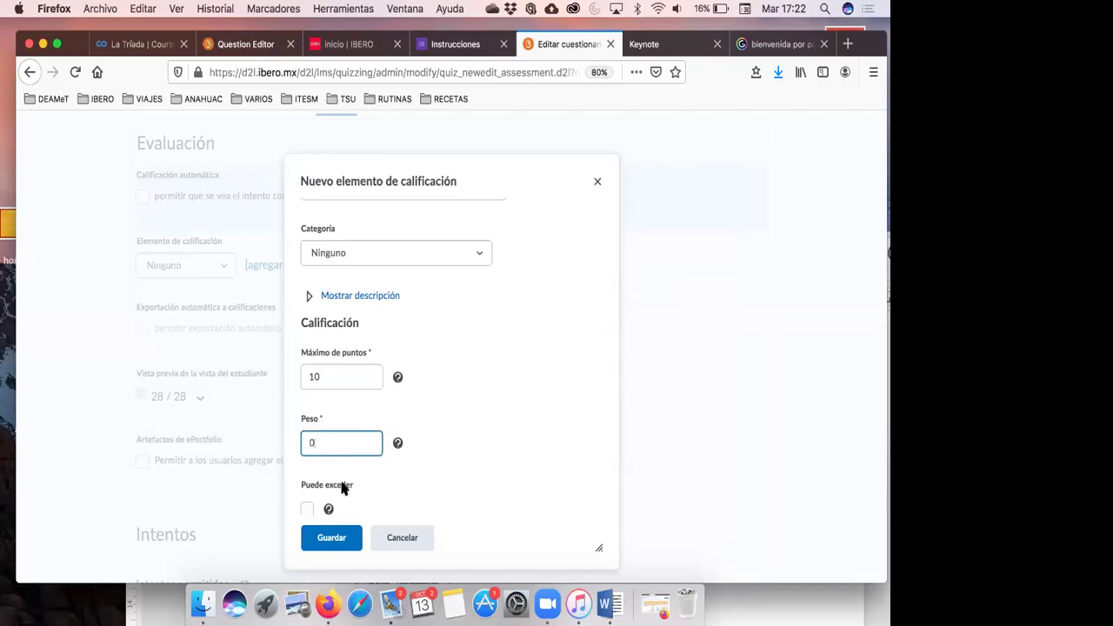
left_click(330, 538)
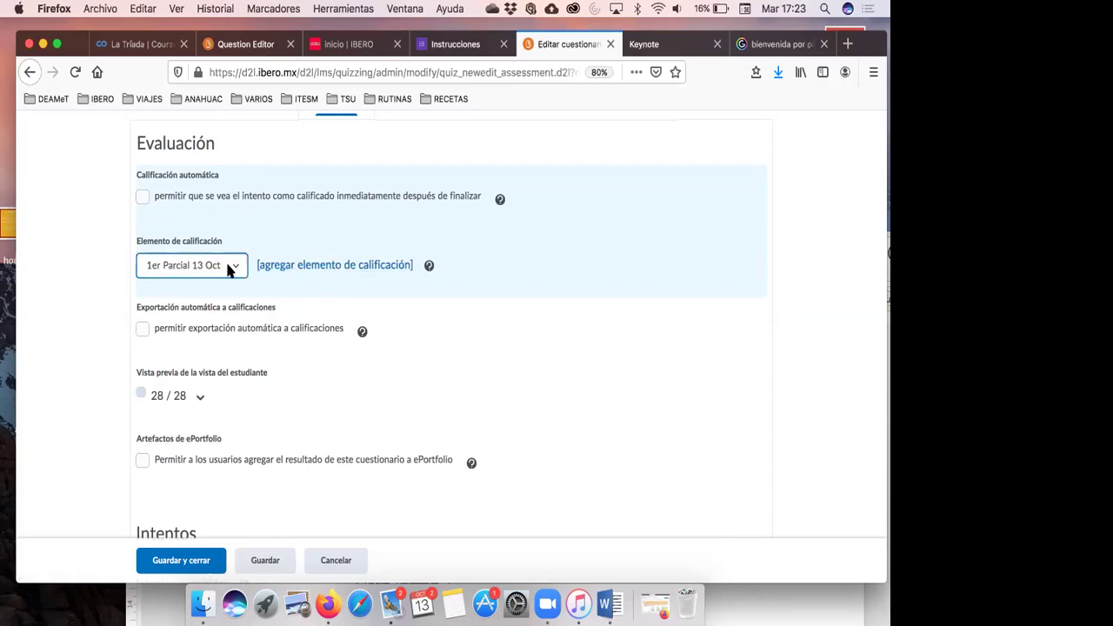
- Allow the quiz's results to be exported automatically to the gradebook
left_click(142, 328)
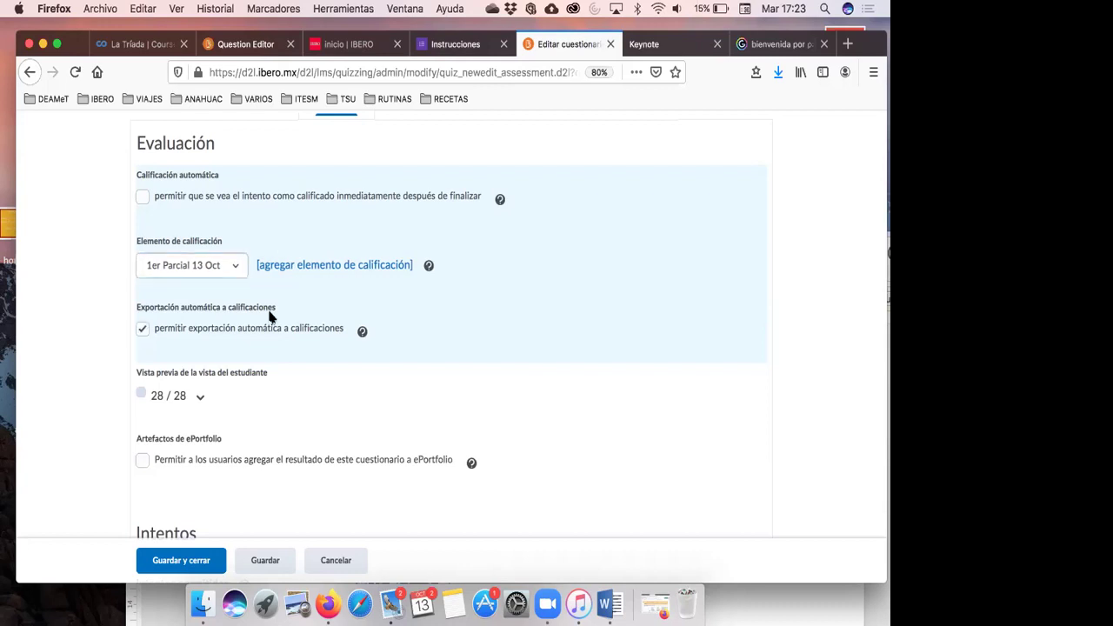
scroll(309, 295, "down", 1)
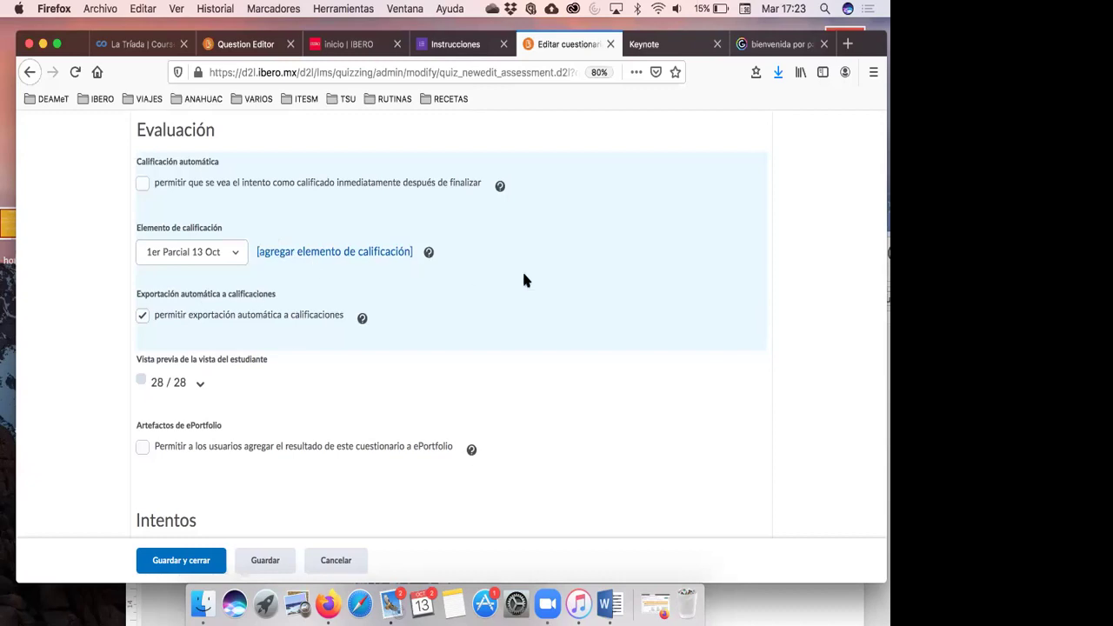
scroll(527, 278, "down", 2)
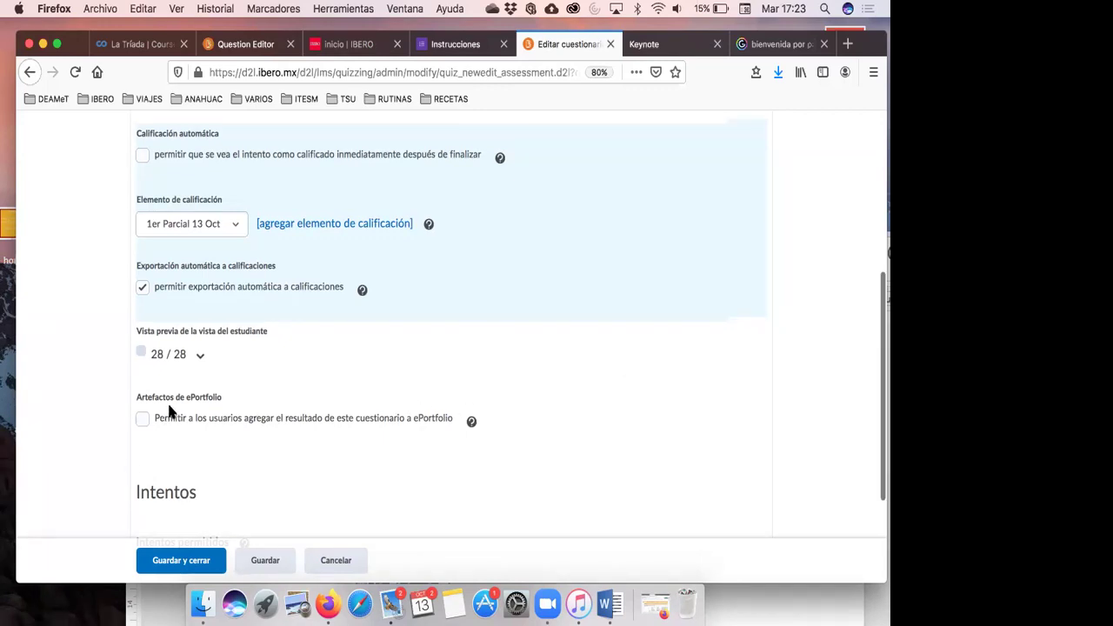
- Examine the choices for allowed attempts and overall grade calculation in the quiz's Intentos section without changing them
scroll(169, 410, "down", 2)
scroll(170, 410, "down", 3)
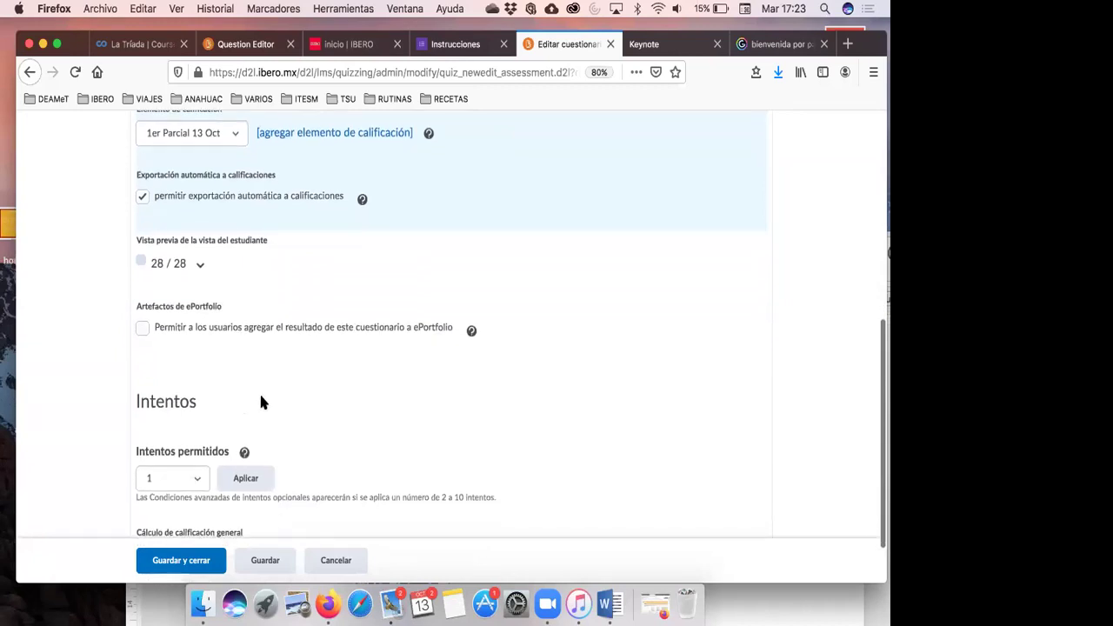
scroll(419, 330, "down", 1)
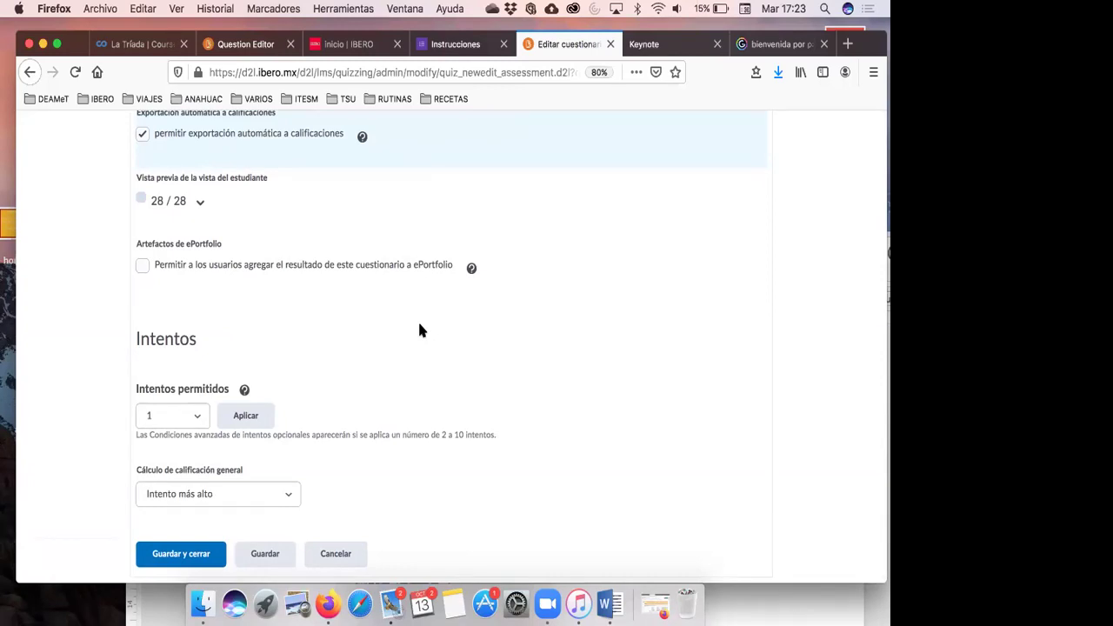
key("Tab")
left_click(195, 415)
left_click(200, 415)
left_click(199, 416)
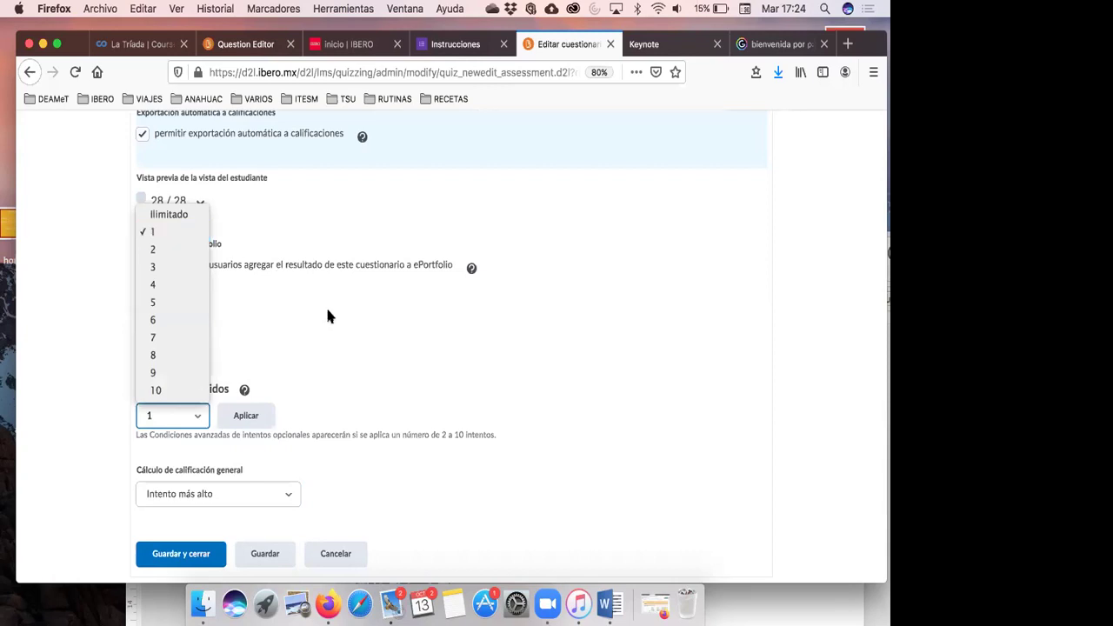
left_click(277, 516)
left_click(279, 497)
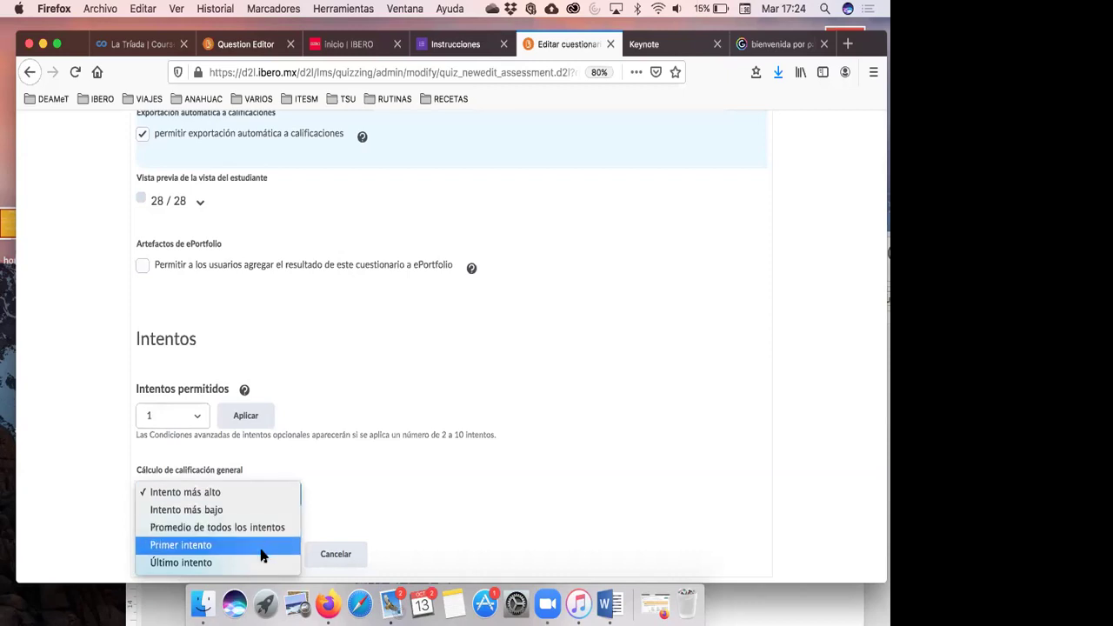
left_click(386, 336)
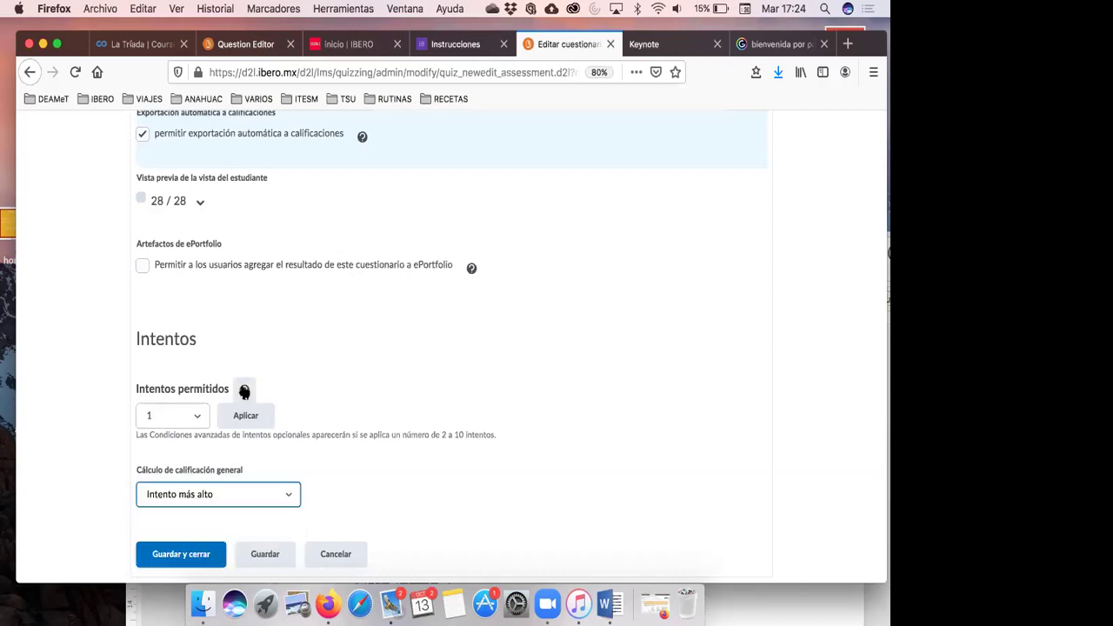
left_click(200, 414)
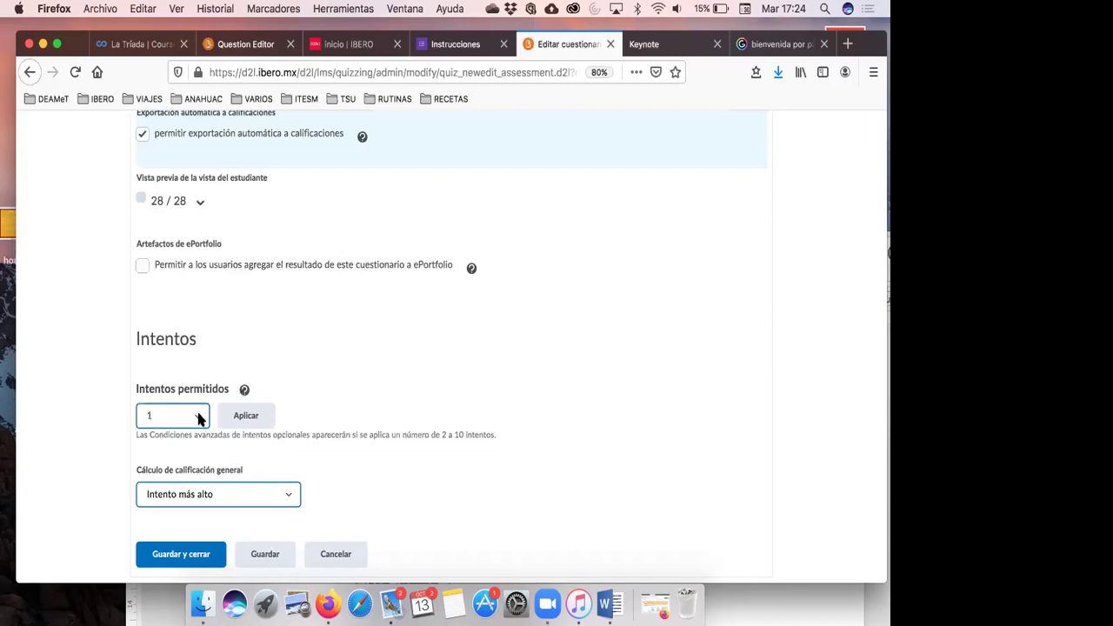
left_click(331, 339)
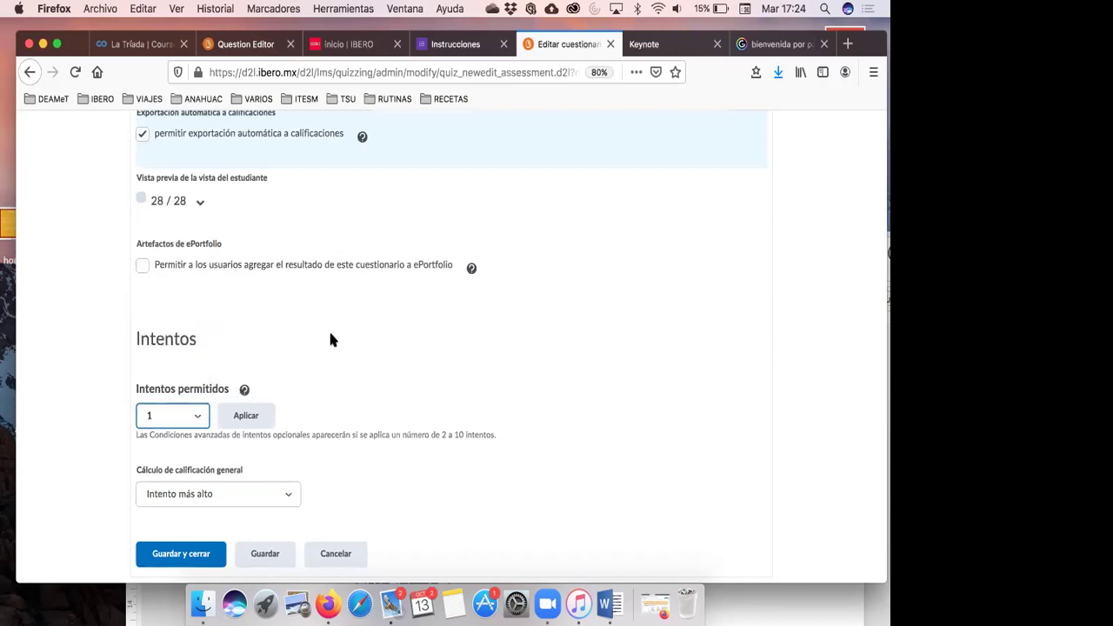
left_click(287, 494)
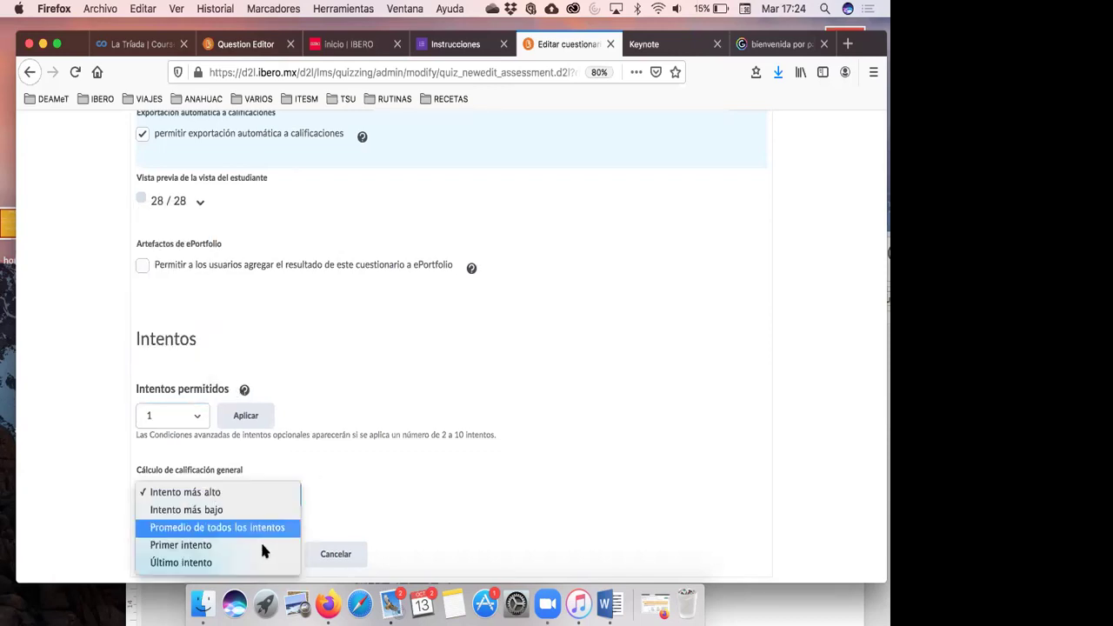
left_click(395, 324)
- Save the quiz's Evaluación settings and close the quiz editor
scroll(396, 326, "up", 10)
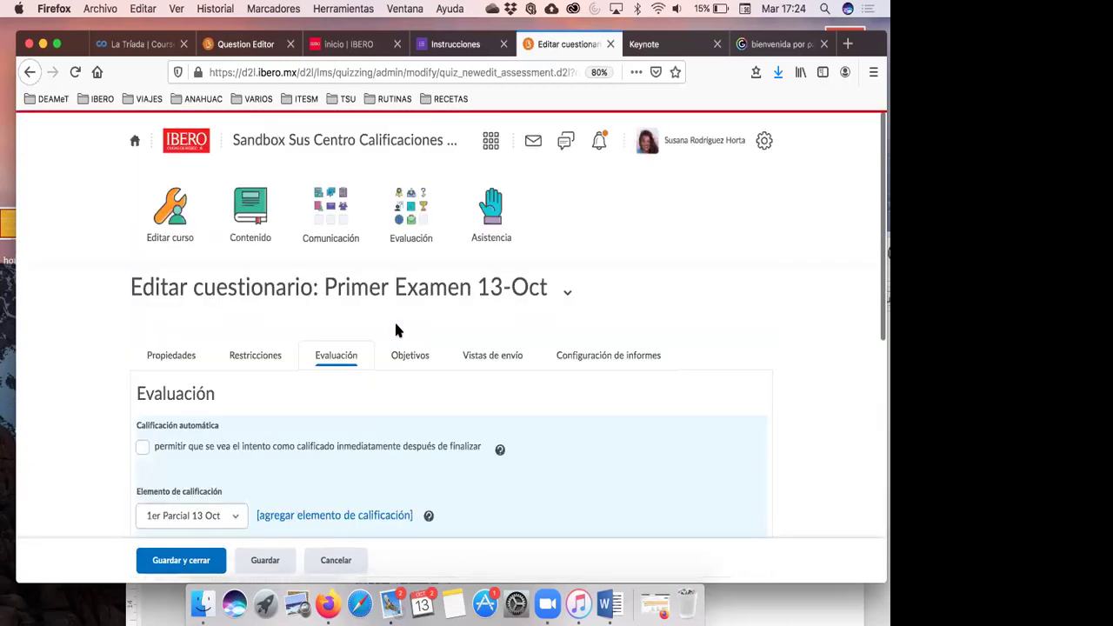
left_click(208, 565)
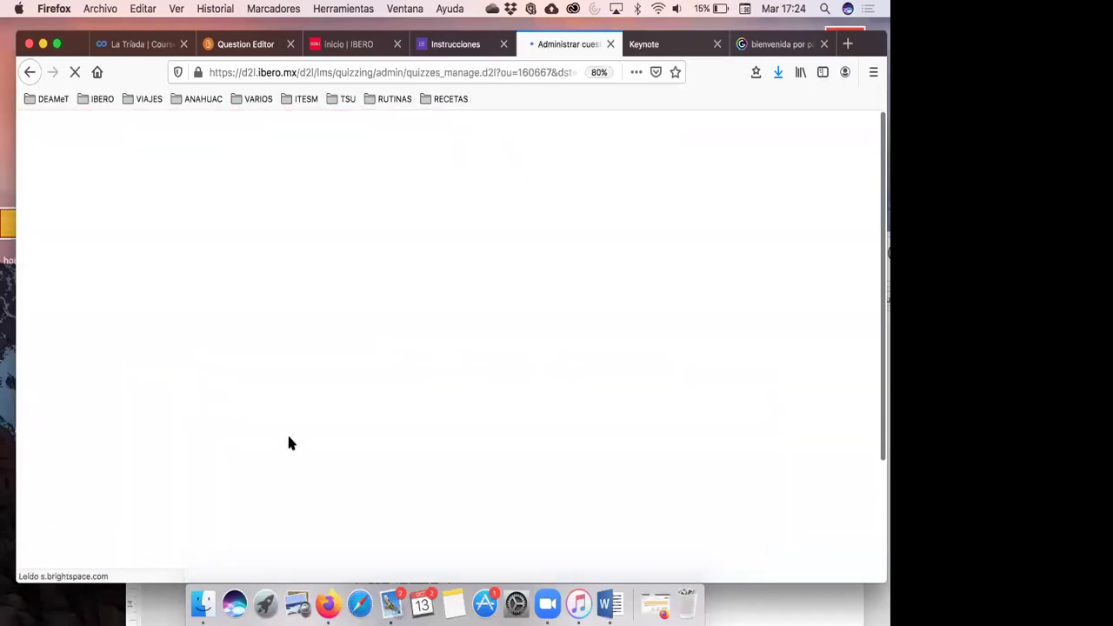
scroll(290, 443, "down", 2)
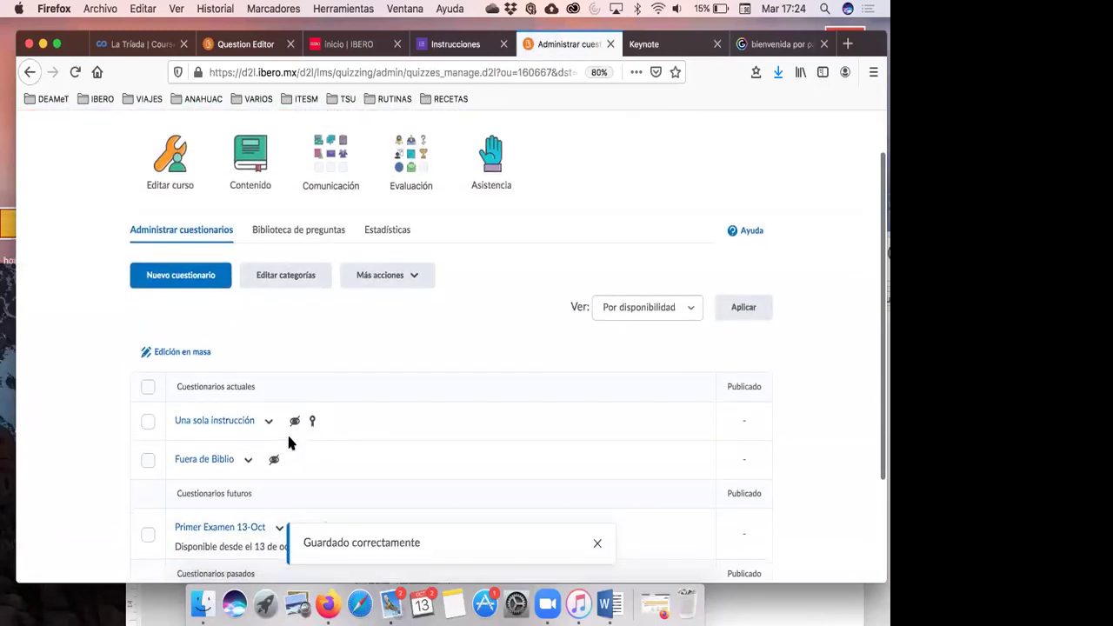
- Make the quiz "Primer Examen 13-Oct" visible to users from the quiz list
scroll(289, 442, "down", 3)
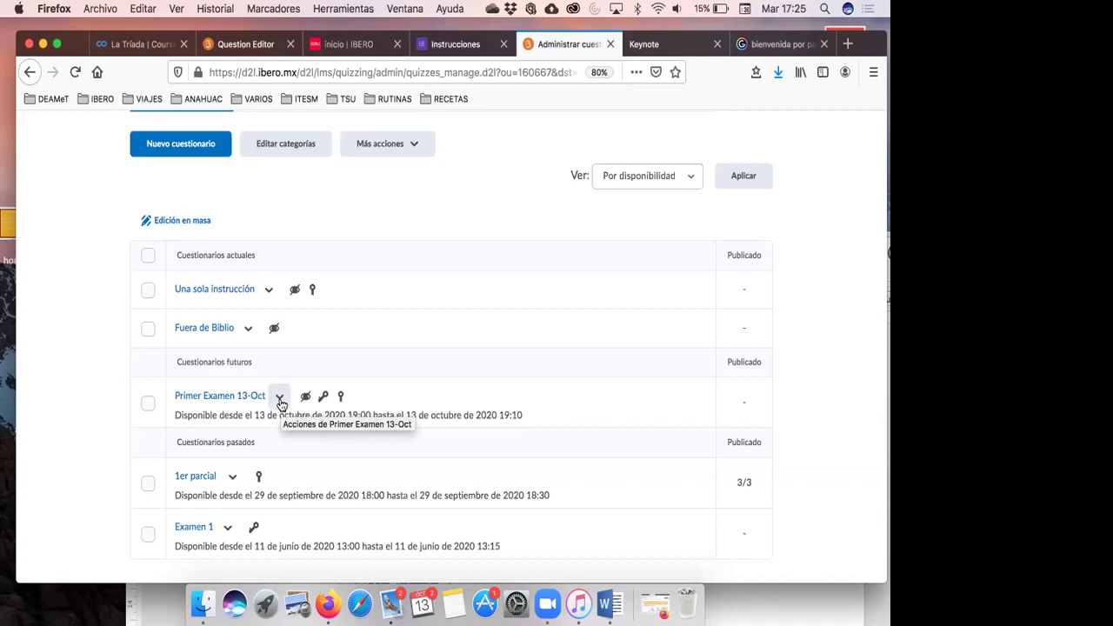
left_click(279, 398)
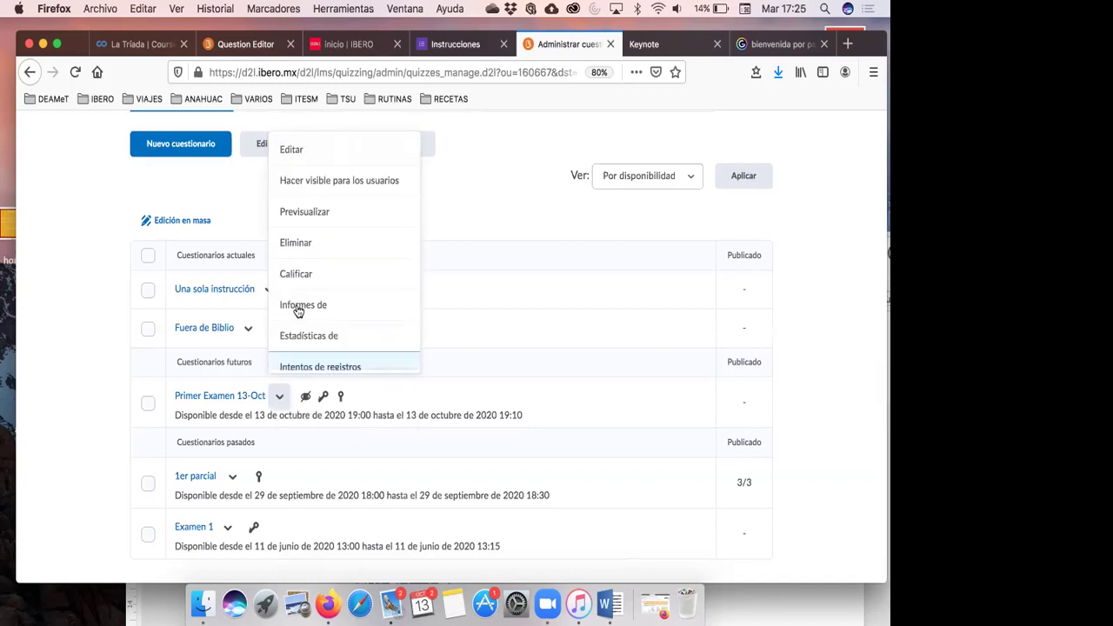
left_click(328, 181)
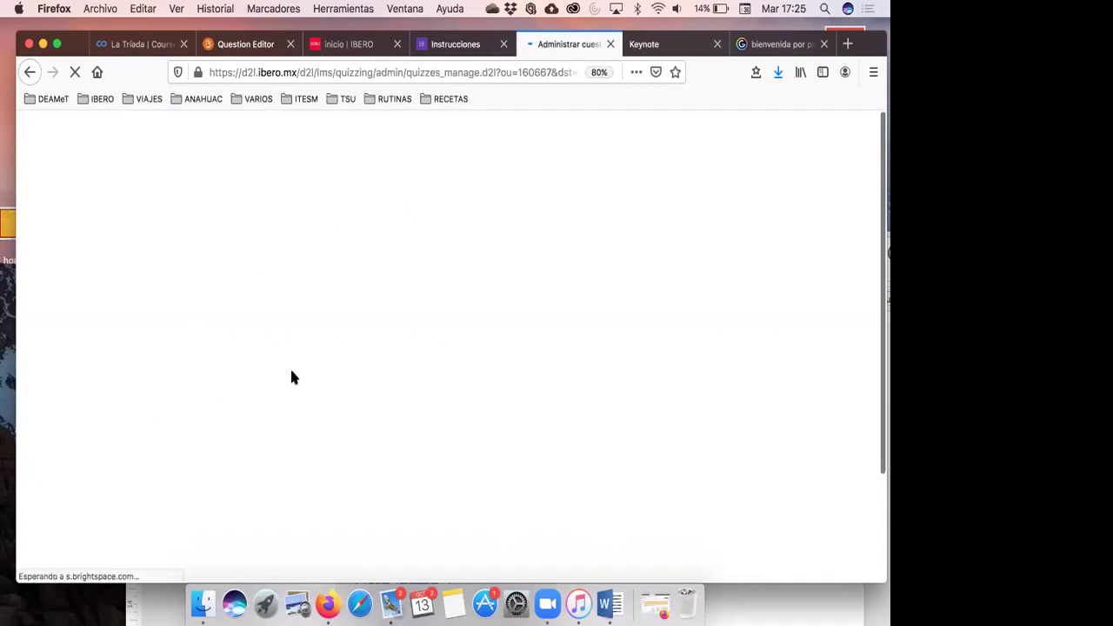
scroll(284, 414, "down", 4)
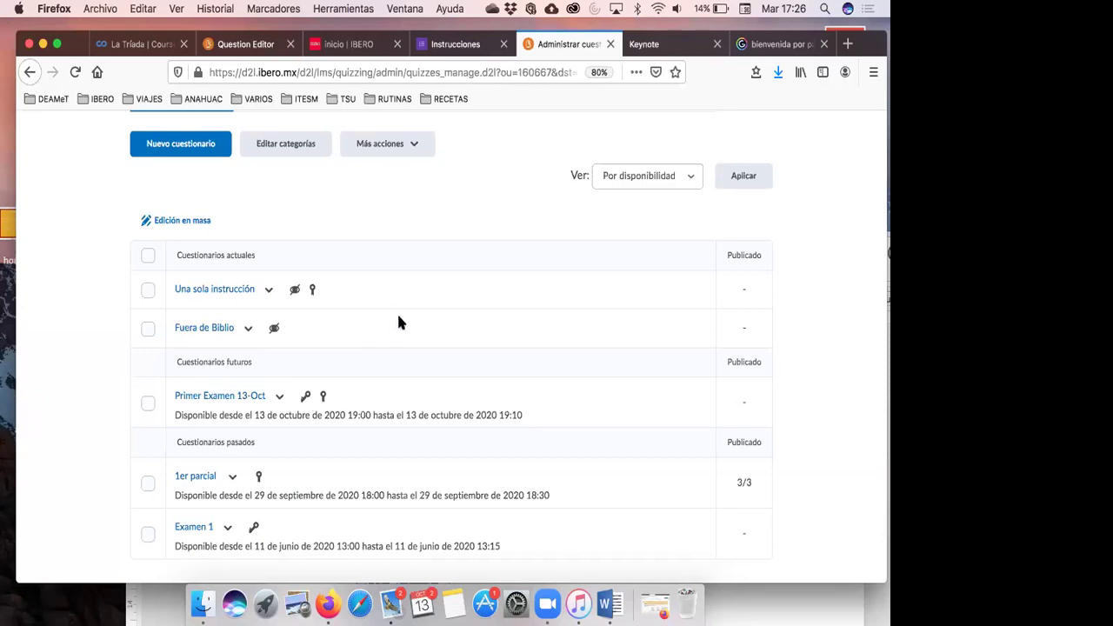
scroll(398, 322, "up", 5)
scroll(401, 324, "down", 1)
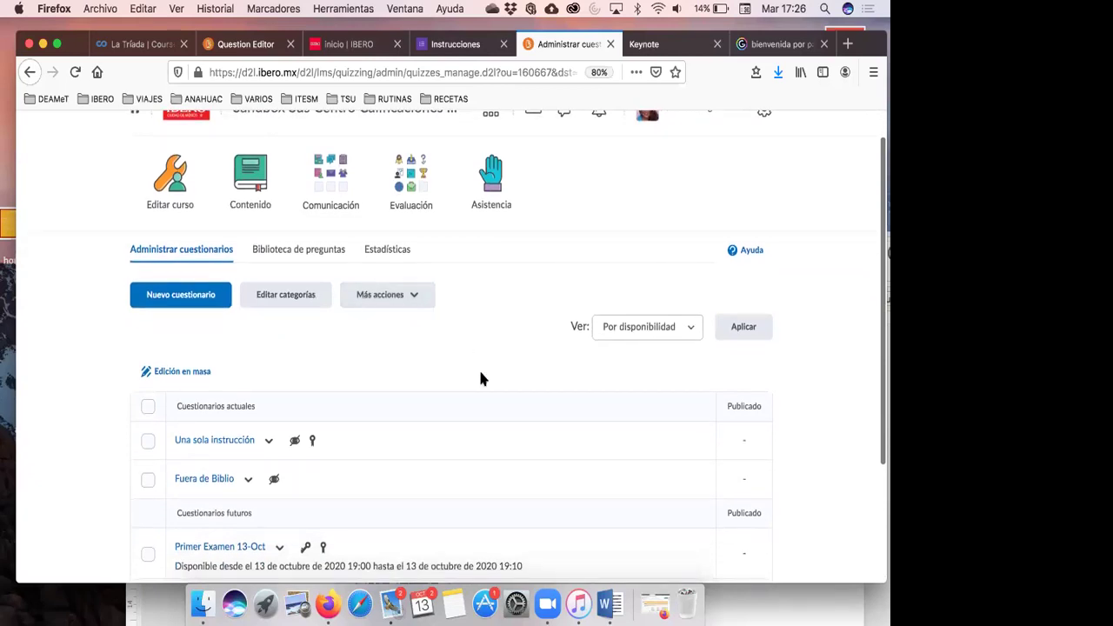
scroll(480, 378, "down", 3)
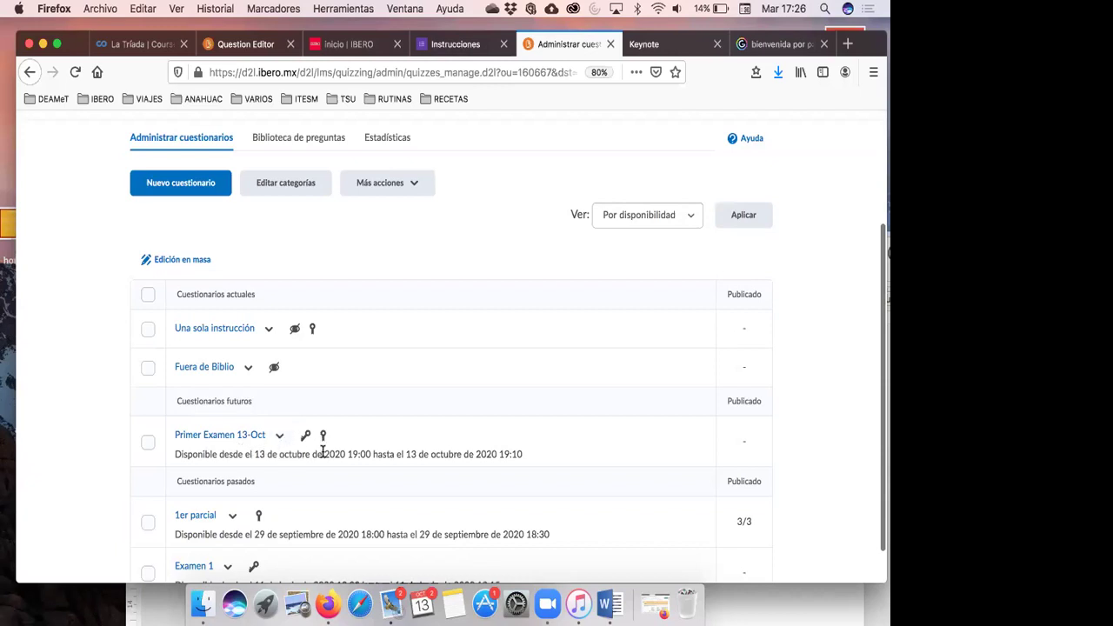
scroll(430, 395, "up", 4)
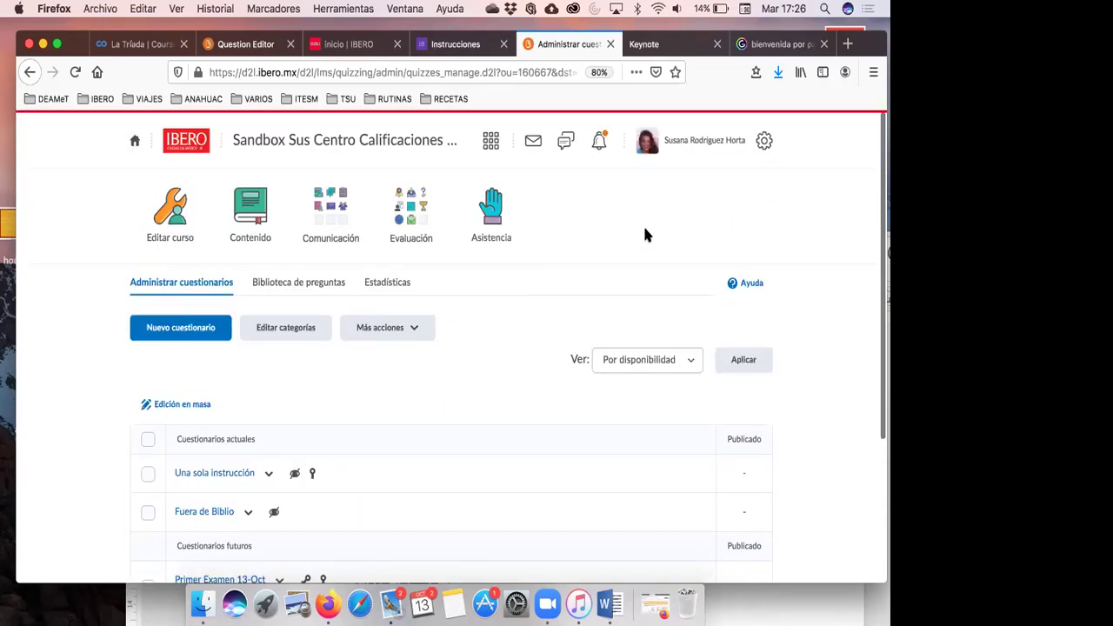
- Open the course's Calificaciones tool from the Evaluación group
left_click(432, 208)
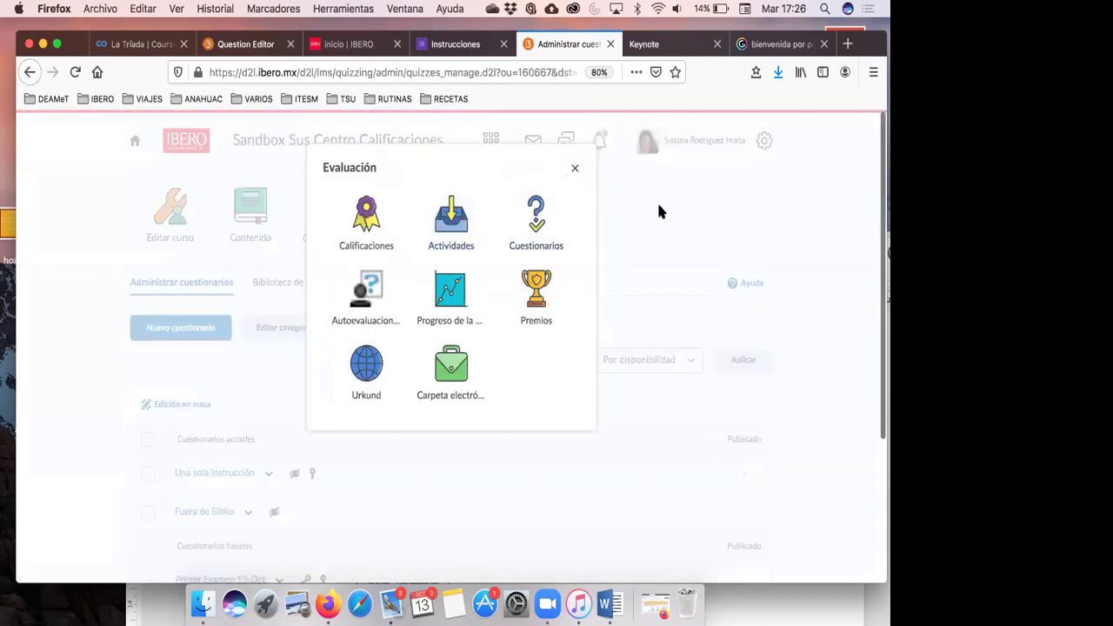
left_click(574, 168)
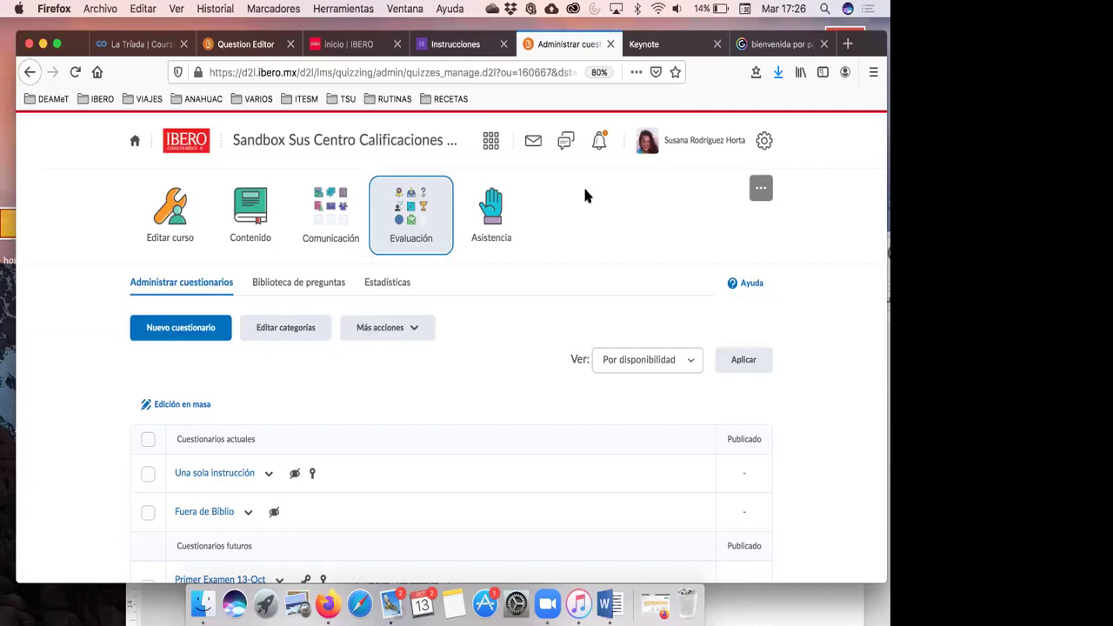
scroll(586, 202, "down", 2)
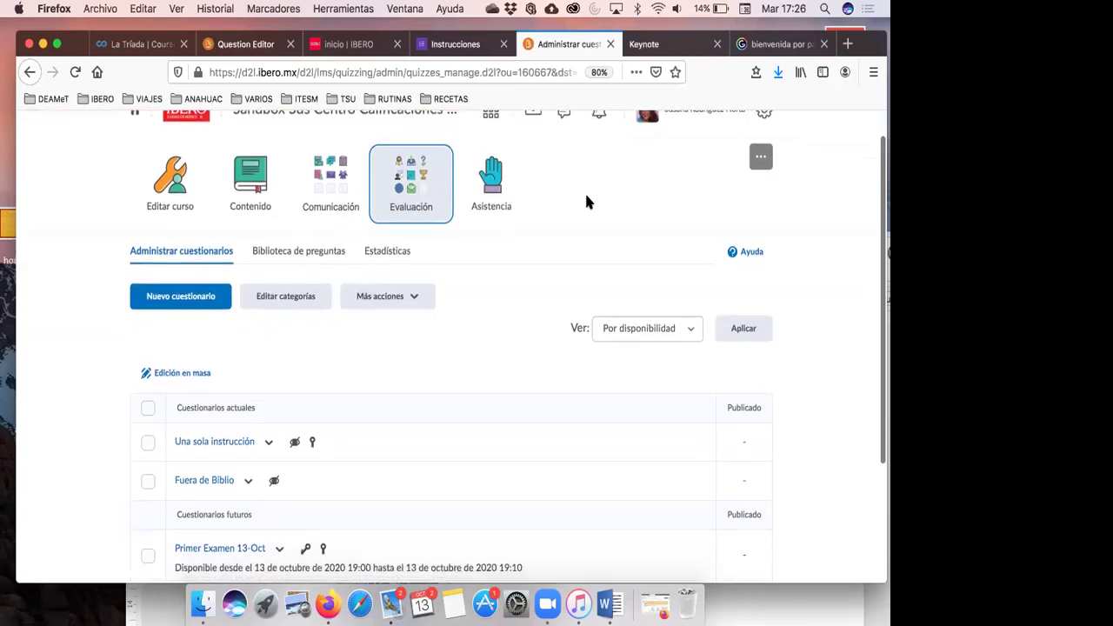
scroll(585, 202, "up", 2)
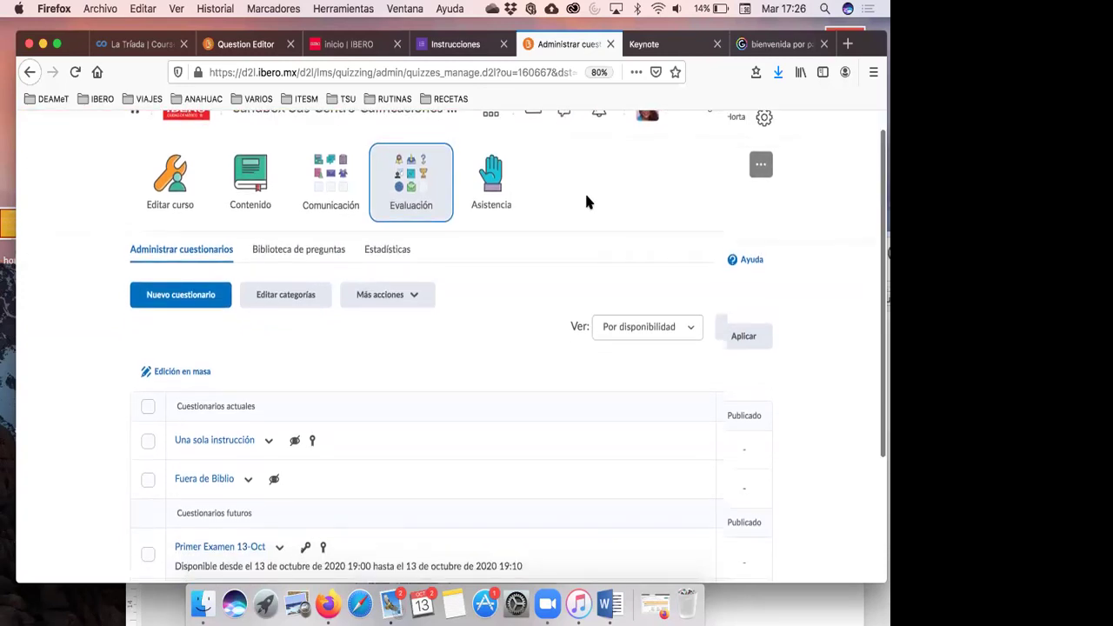
left_click(421, 210)
left_click(369, 219)
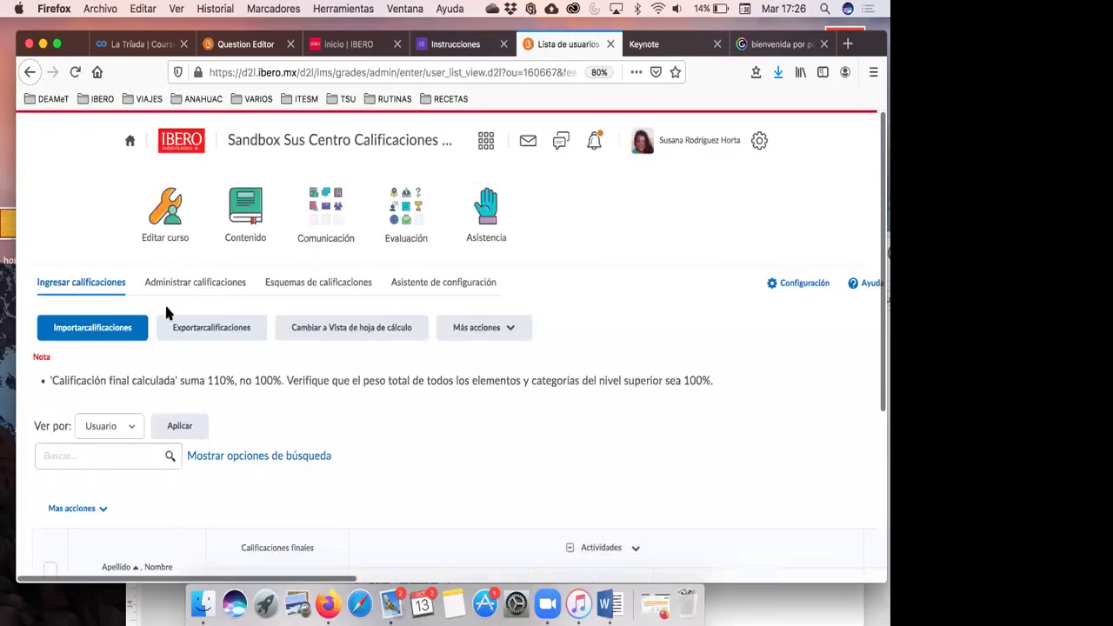
- Examine the gradebook's student rows across the Actividades, Exámenes, Exposición, 1er Parcial 13 Oct and Calificaciones finales columns
scroll(167, 329, "down", 3)
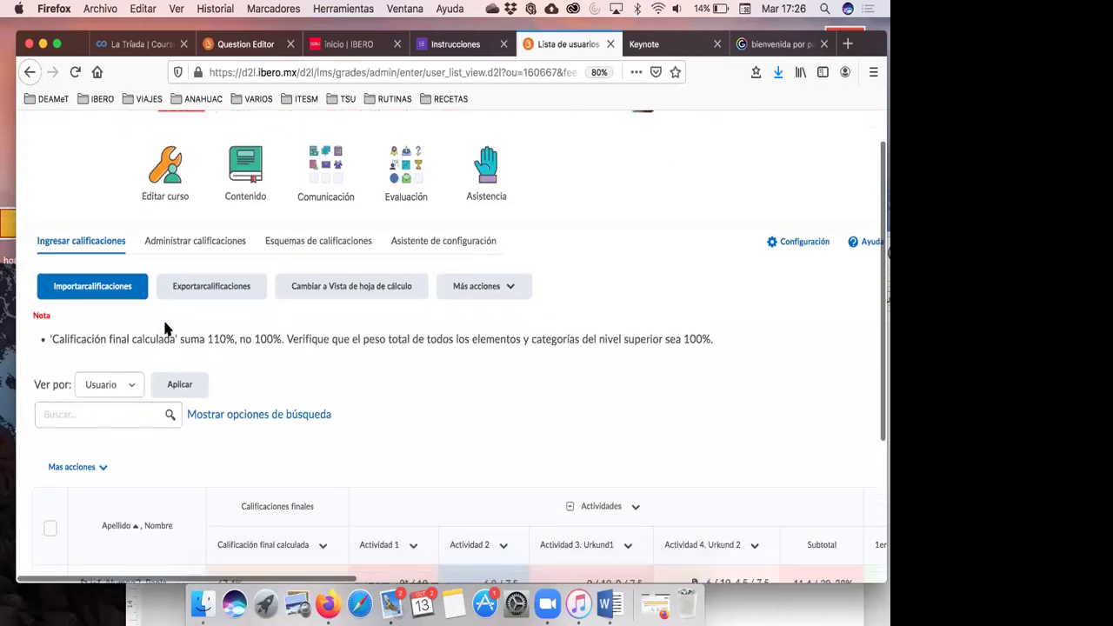
scroll(167, 329, "up", 2)
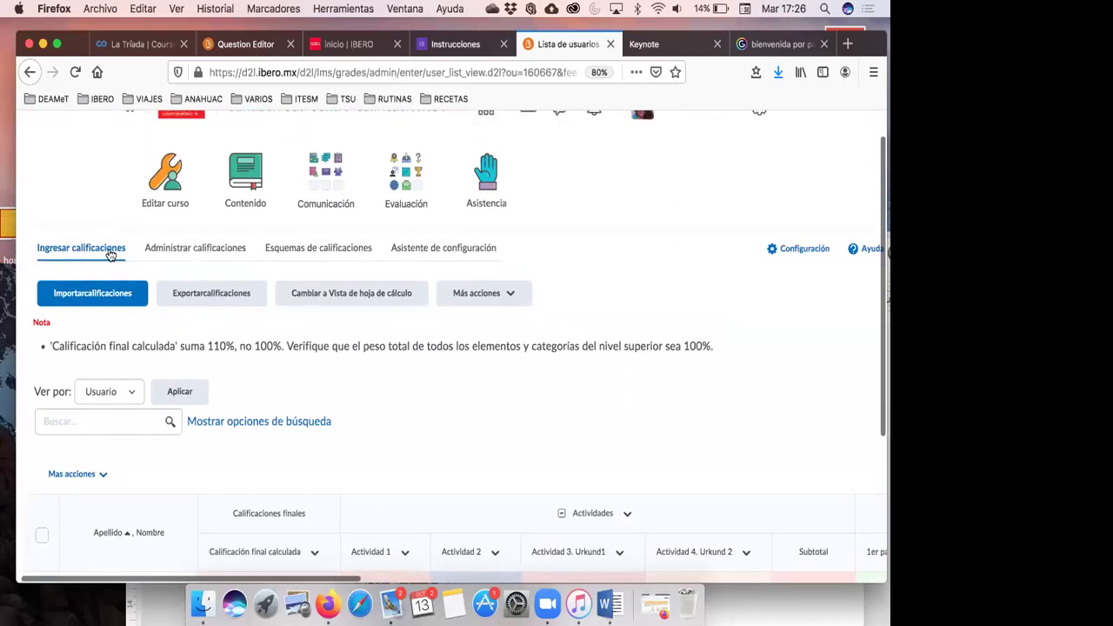
scroll(404, 422, "down", 3)
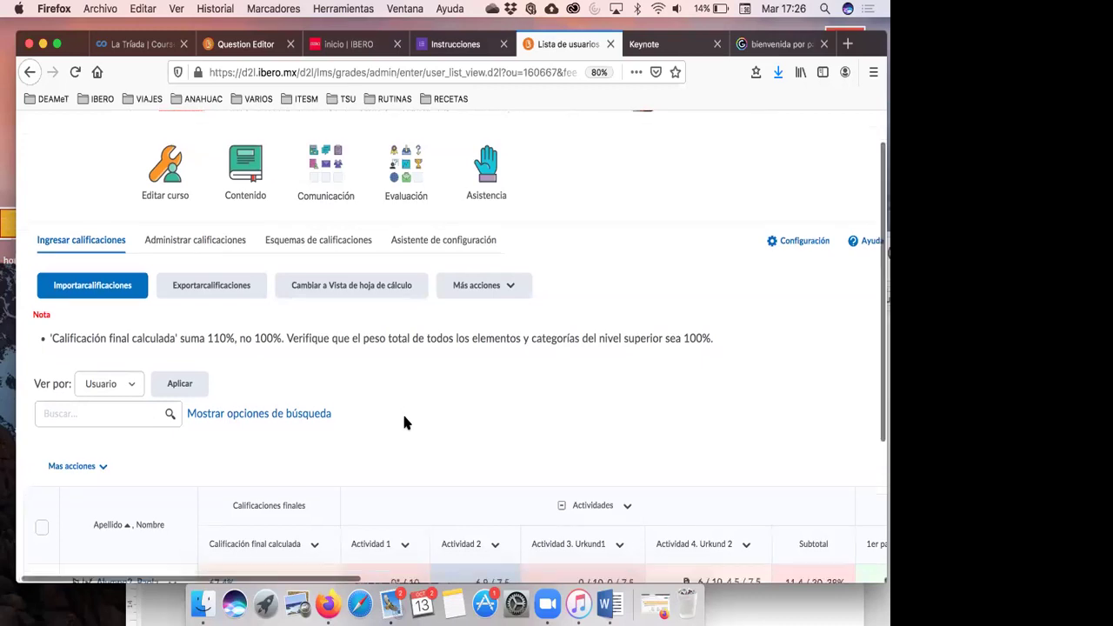
scroll(405, 422, "down", 4)
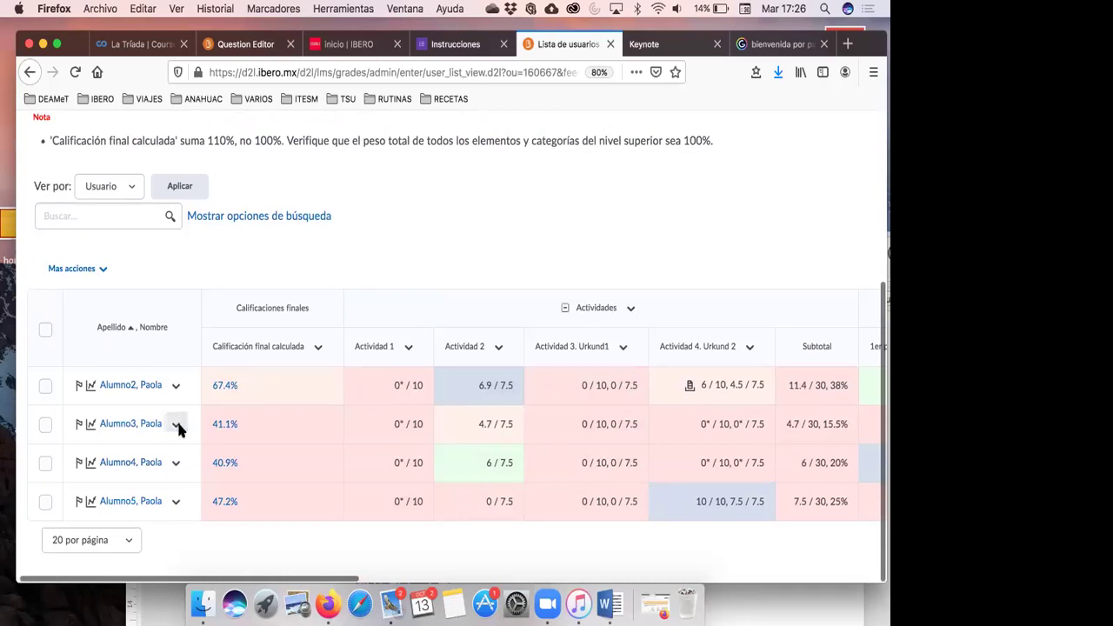
scroll(363, 391, "right", 10)
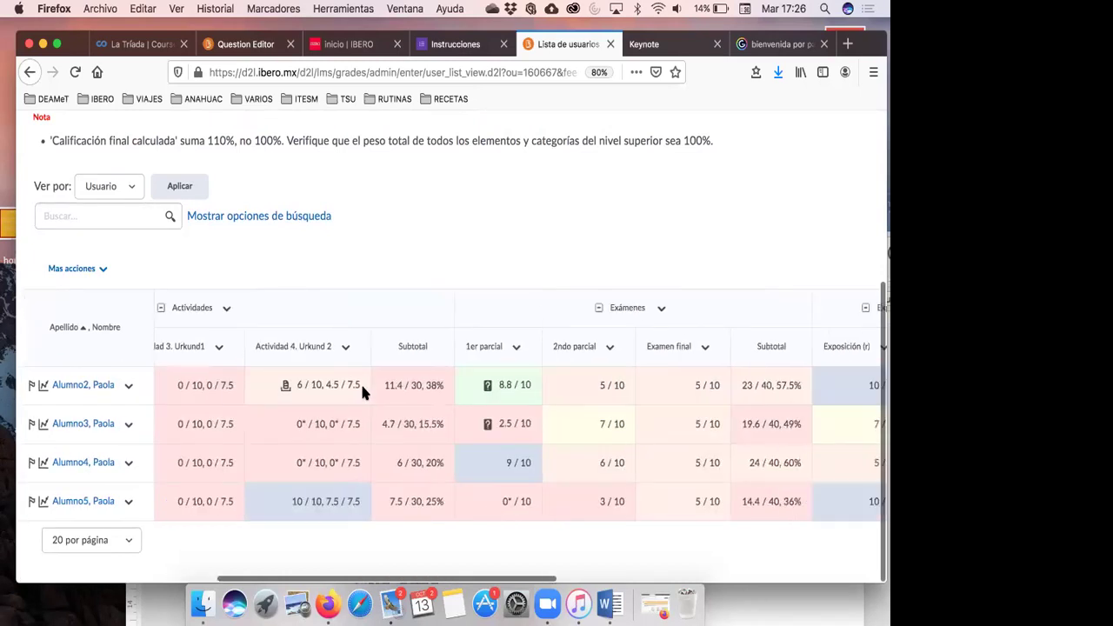
scroll(362, 391, "right", 8)
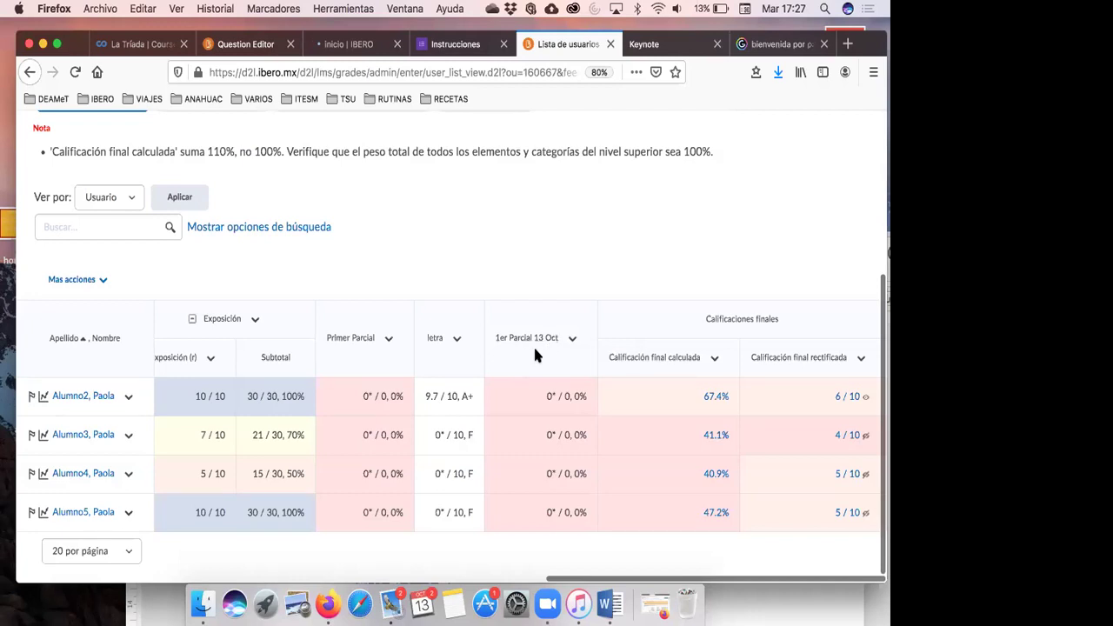
scroll(534, 356, "left", 3)
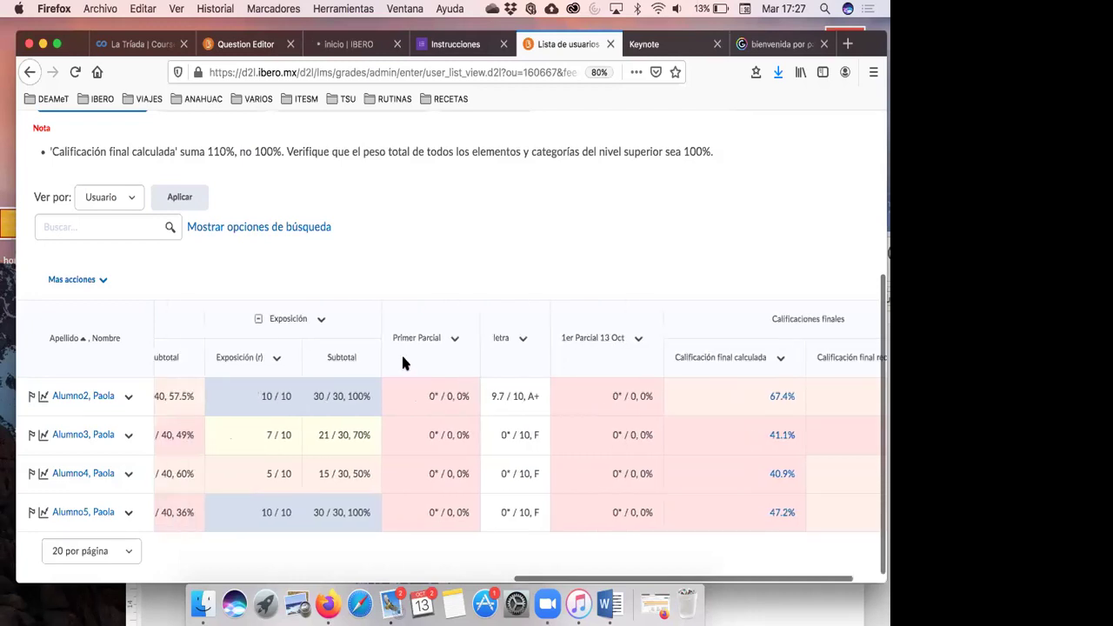
scroll(402, 363, "left", 8)
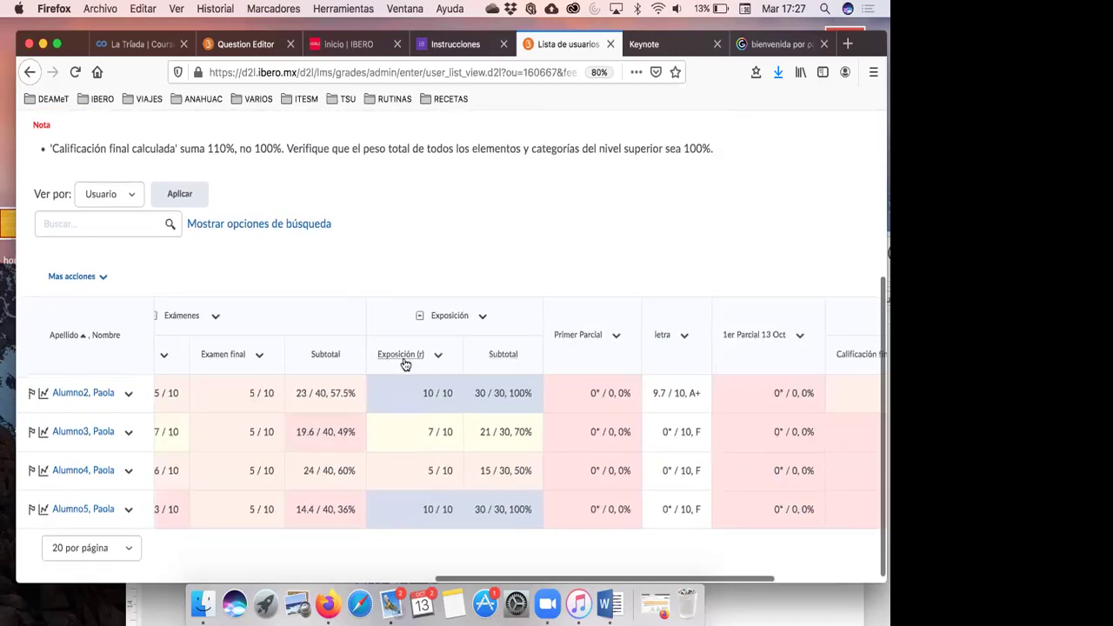
- Open the first listed student's quiz submission for the 1er parcial grade and display Intento 1
scroll(403, 363, "left", 5)
scroll(403, 362, "right", 3)
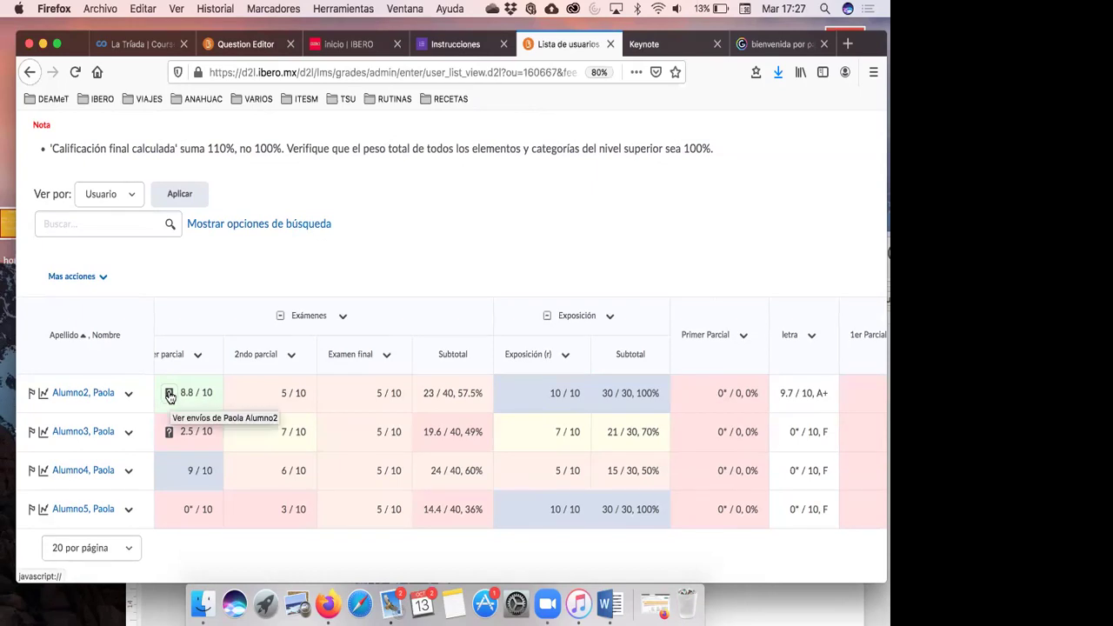
left_click(170, 394)
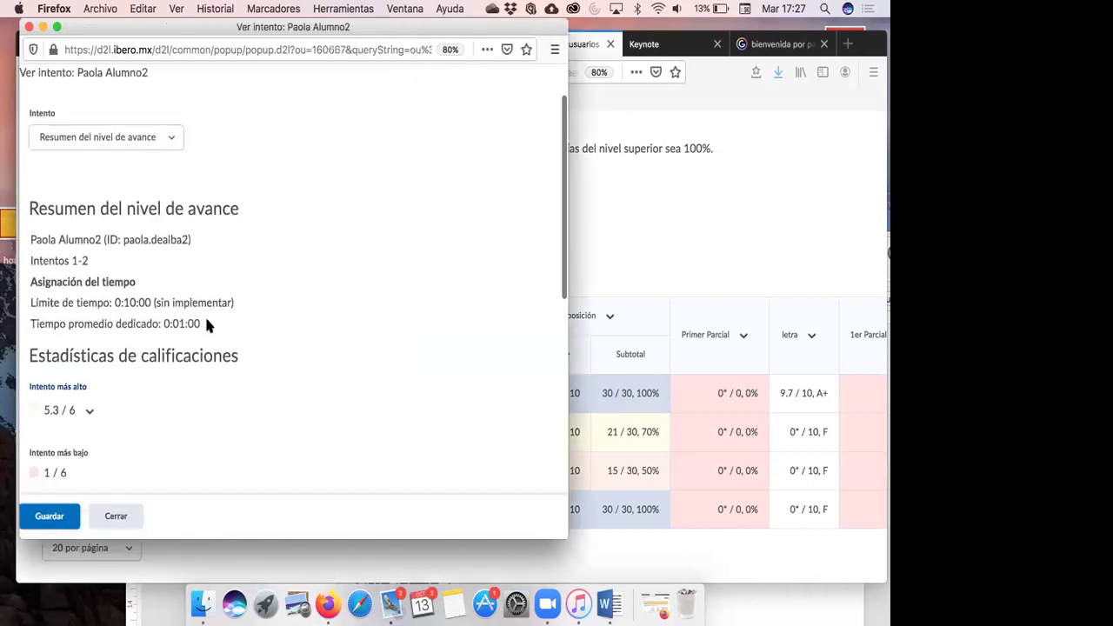
left_click(153, 141)
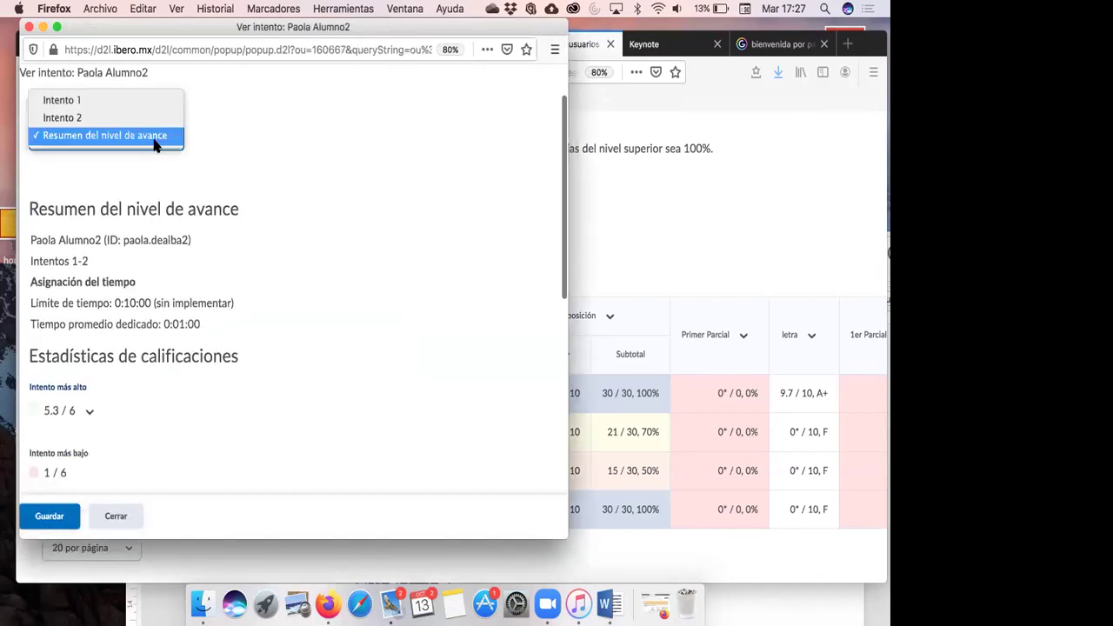
left_click(153, 103)
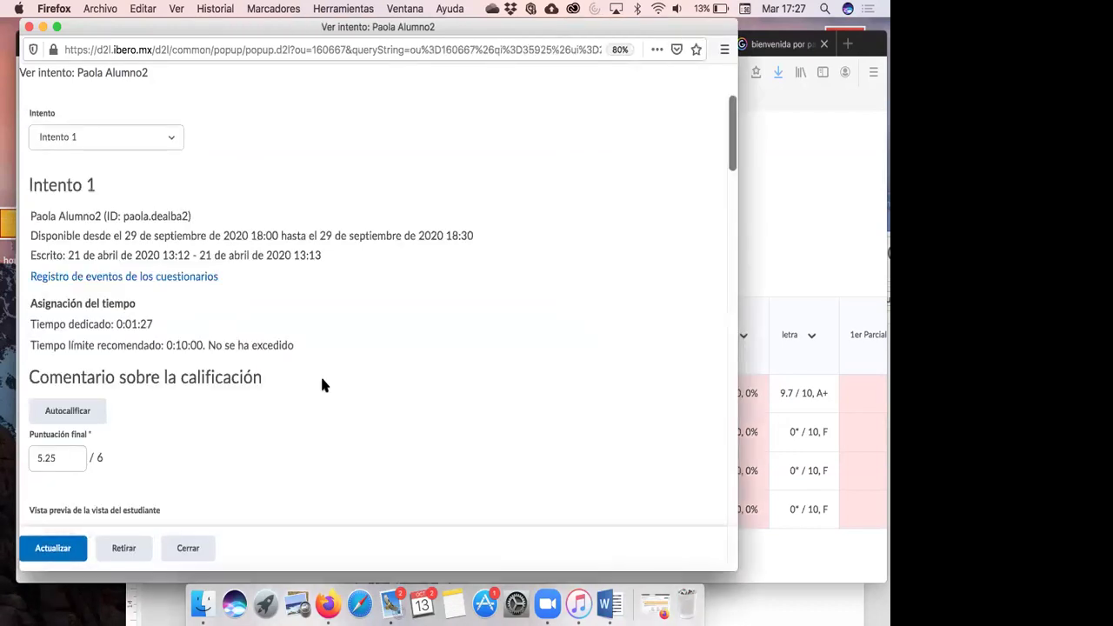
- Set the score of Pregunta 1 in the student's Intento 1 to 1
scroll(322, 383, "down", 3)
scroll(322, 386, "down", 6)
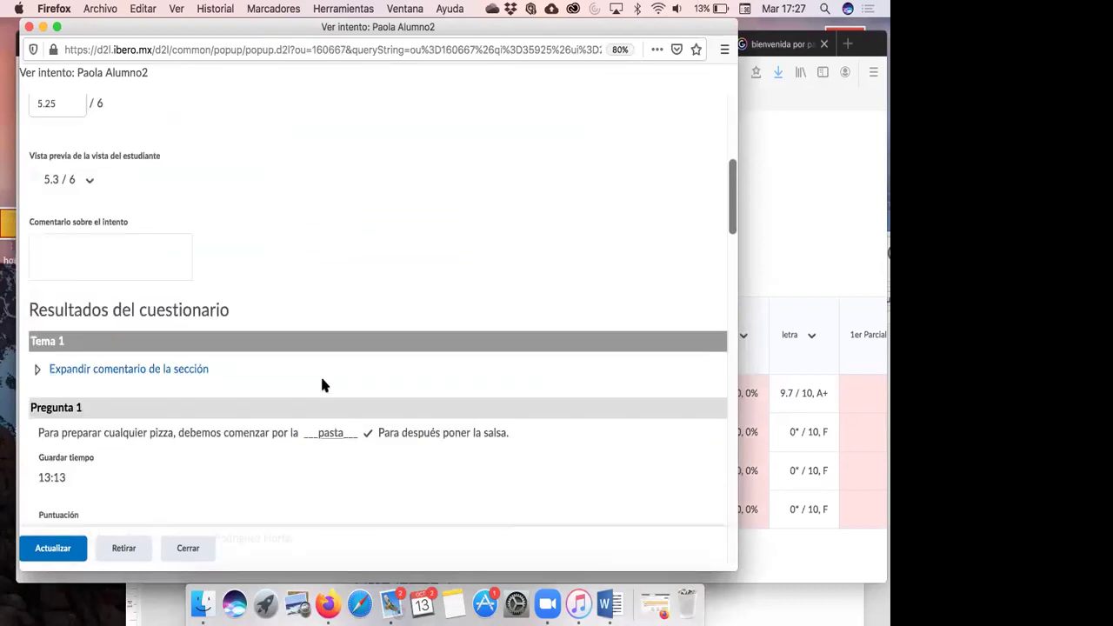
scroll(321, 385, "down", 5)
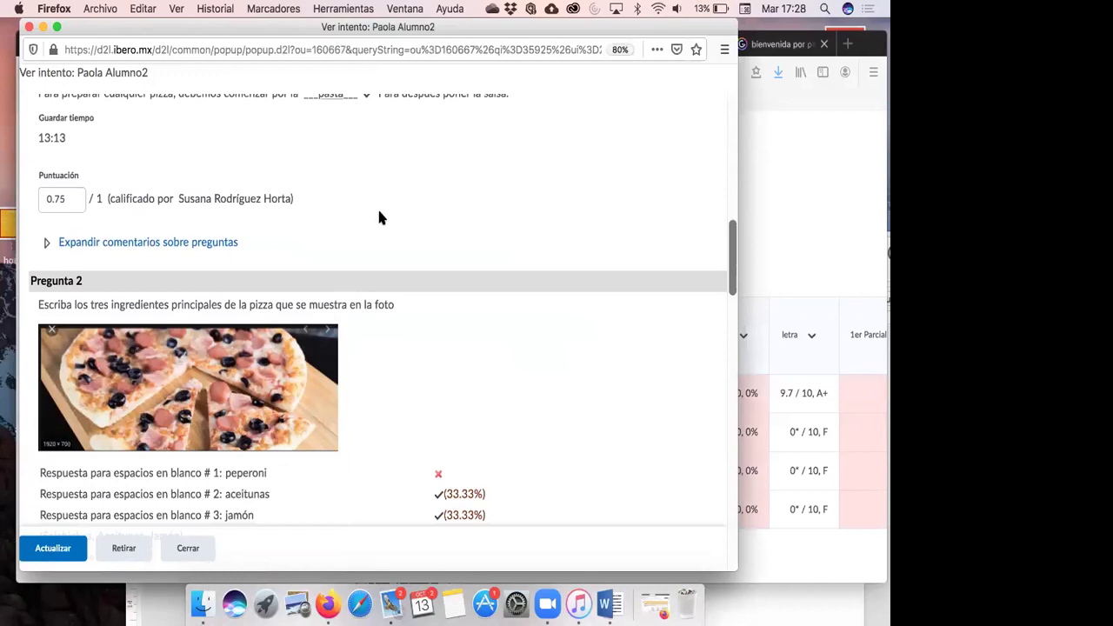
scroll(379, 218, "up", 1)
left_click(69, 233)
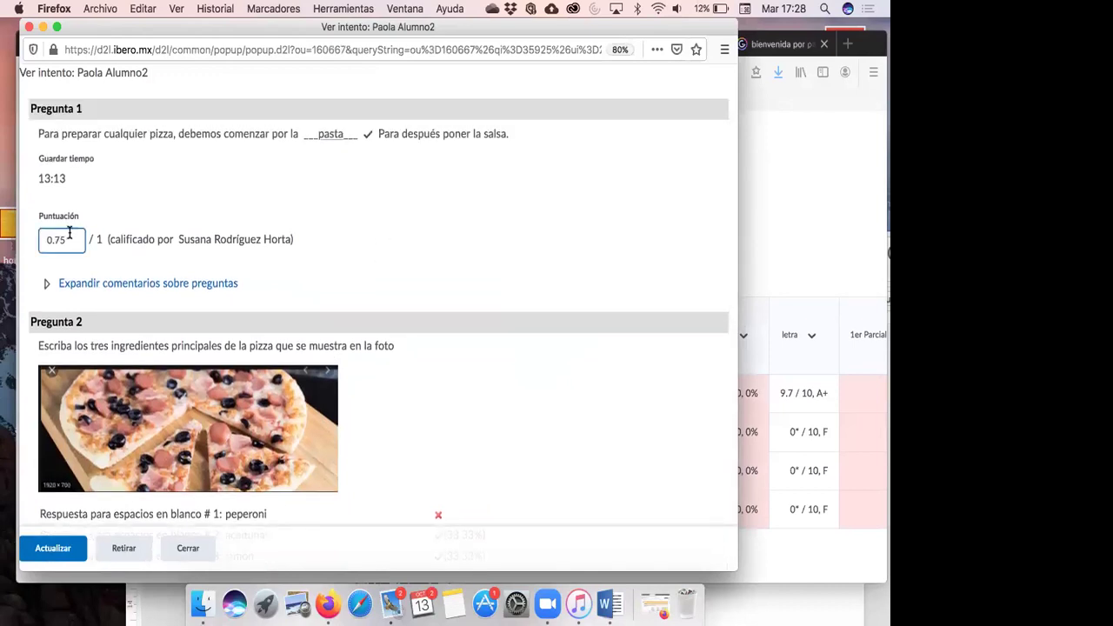
left_click_drag(84, 240, 13, 237)
type("1")
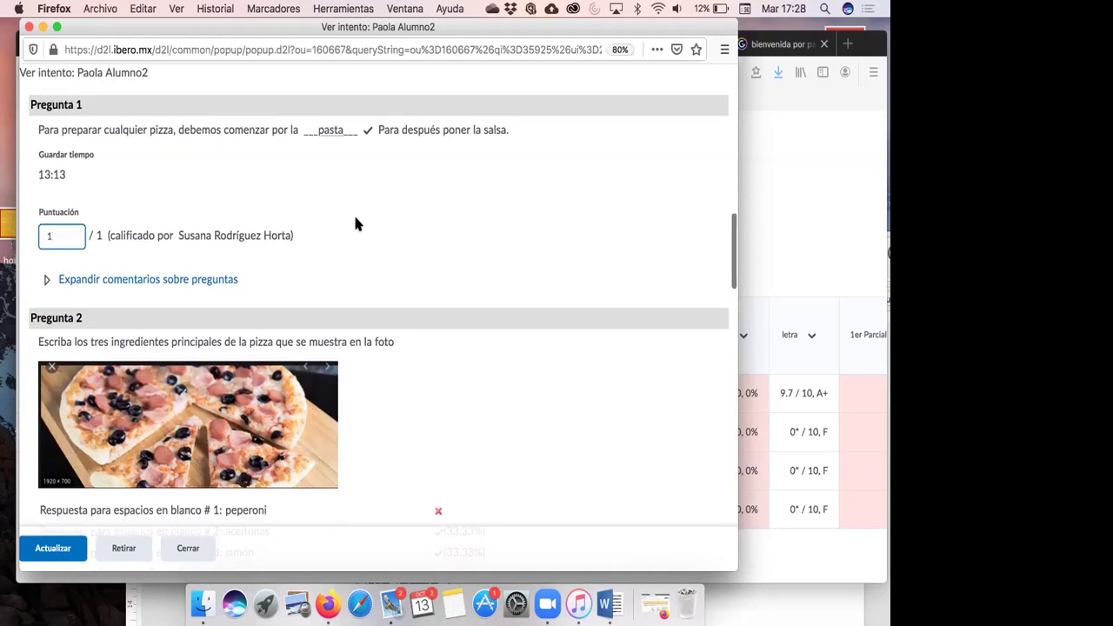
- Set the score of Pregunta 2, on the pizza's three main ingredients, to 0.1
scroll(355, 224, "down", 3)
scroll(333, 369, "down", 3)
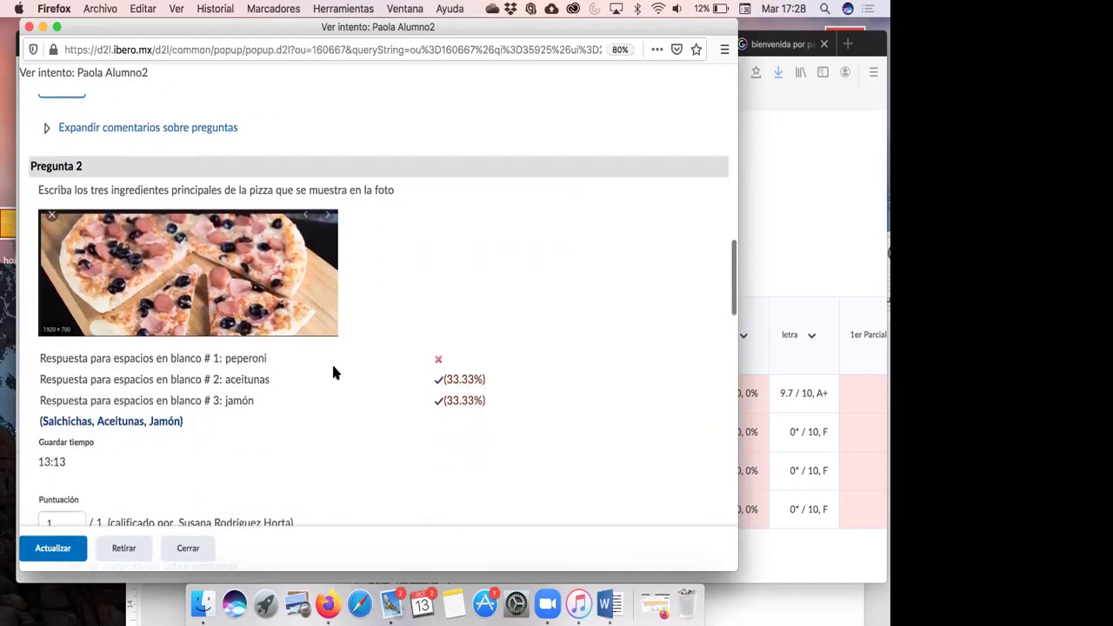
left_click(63, 381)
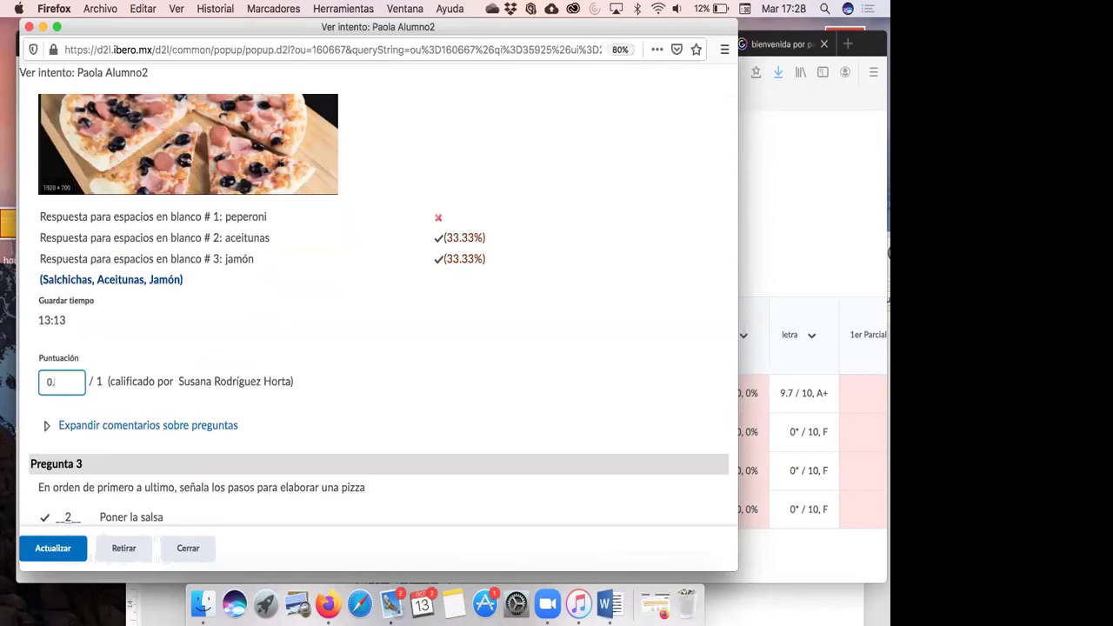
scroll(74, 359, "down", 4)
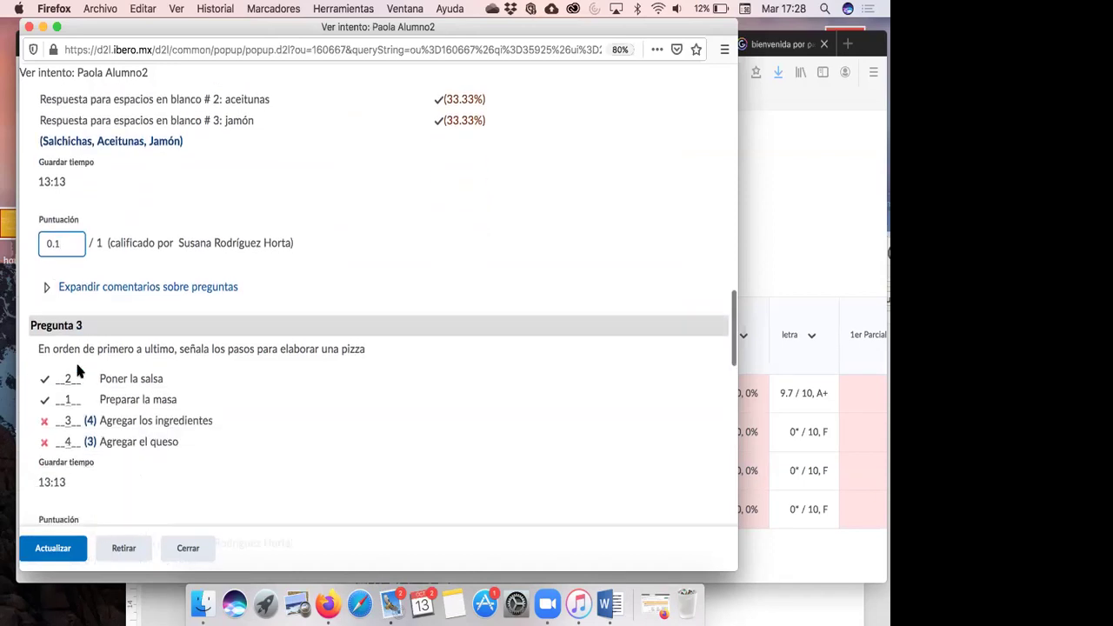
scroll(78, 368, "down", 7)
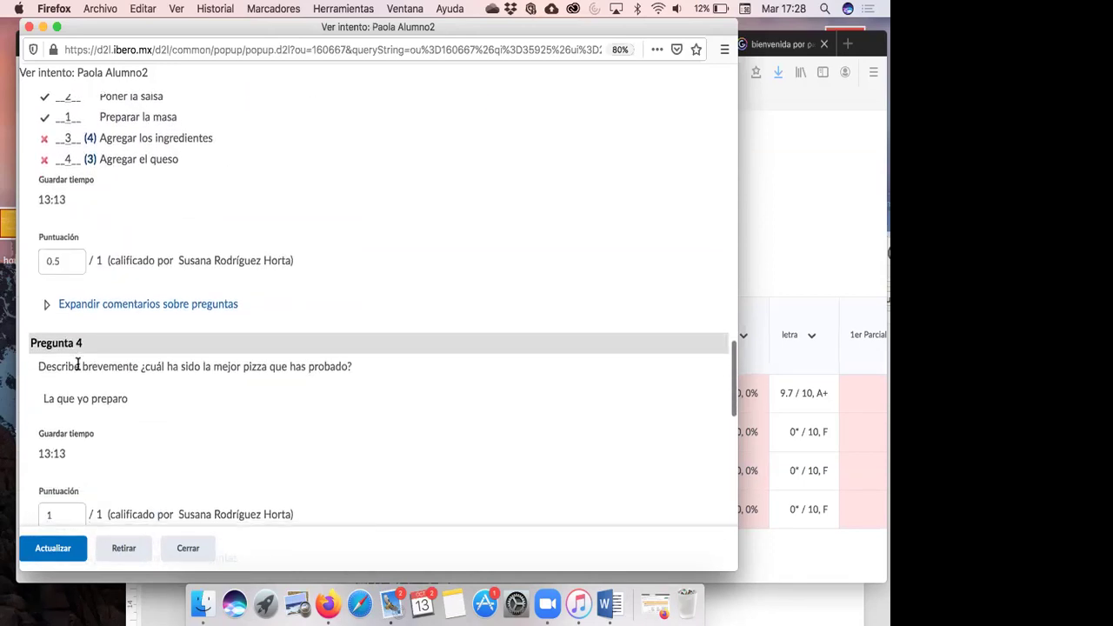